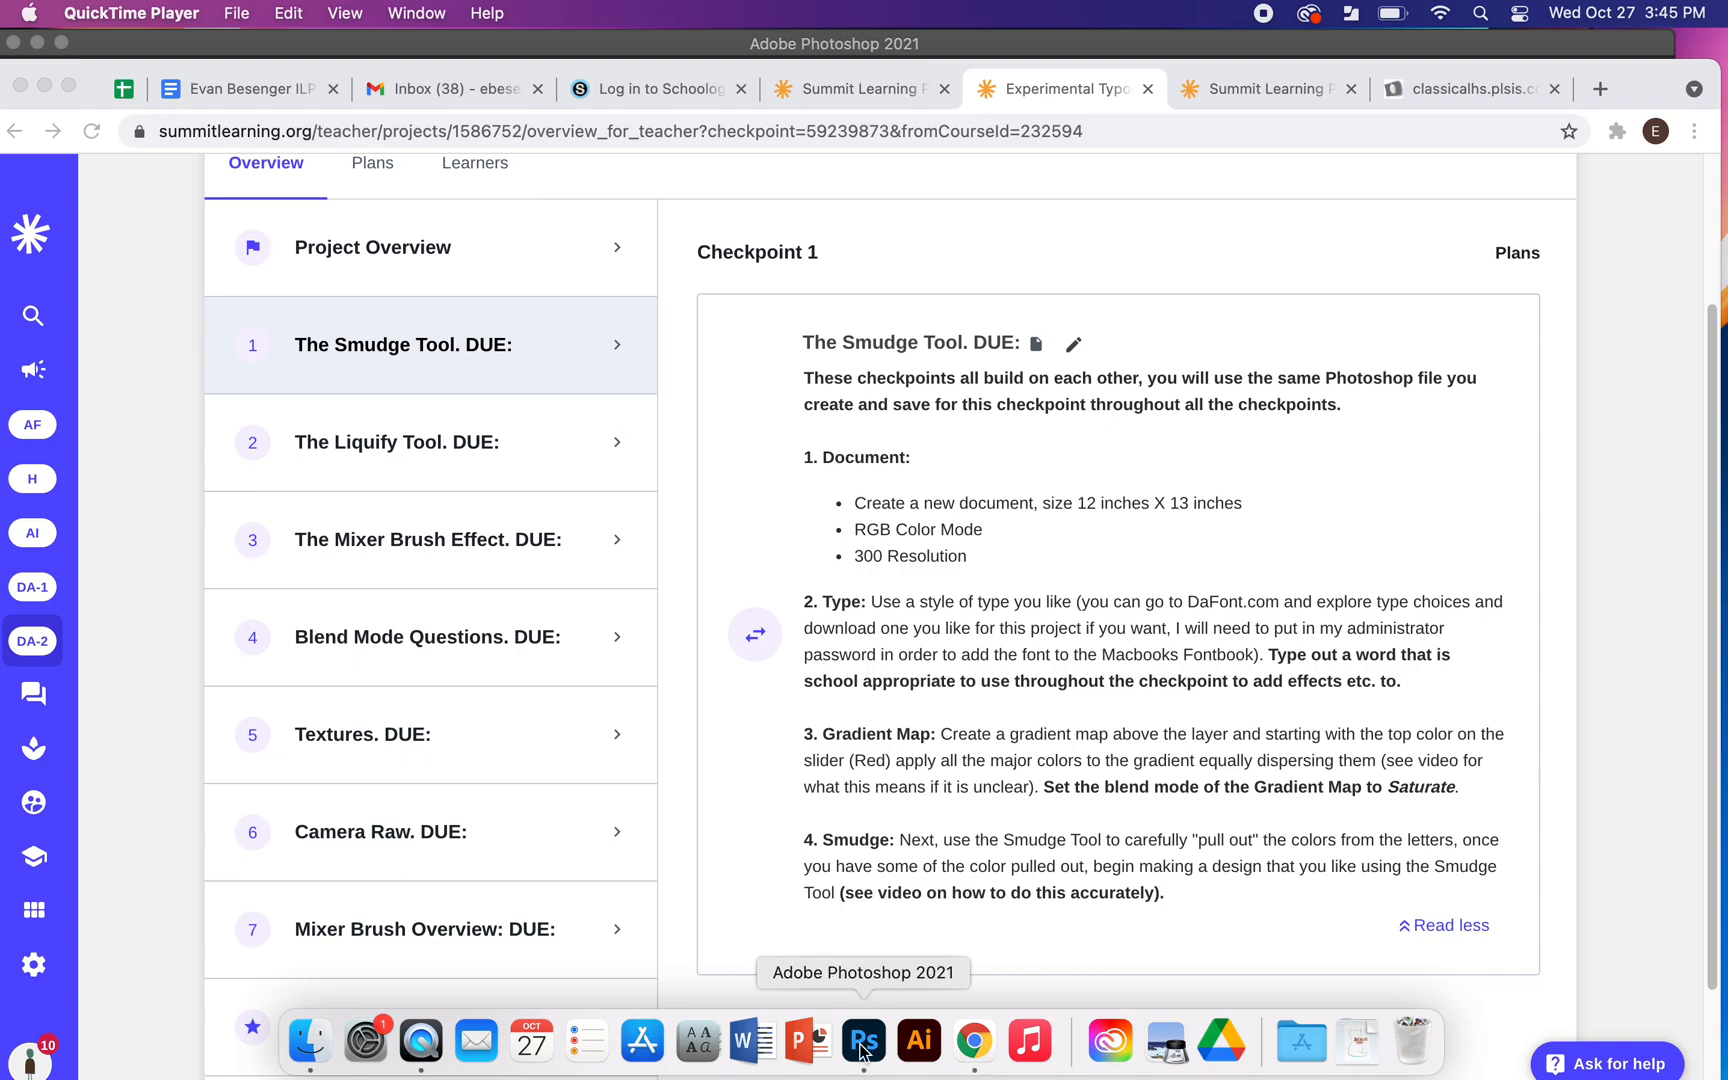
Step: Switch to Photoshop and create a 12 × 13 inch document at 300 pixels/inch in RGB Color mode
click(864, 1042)
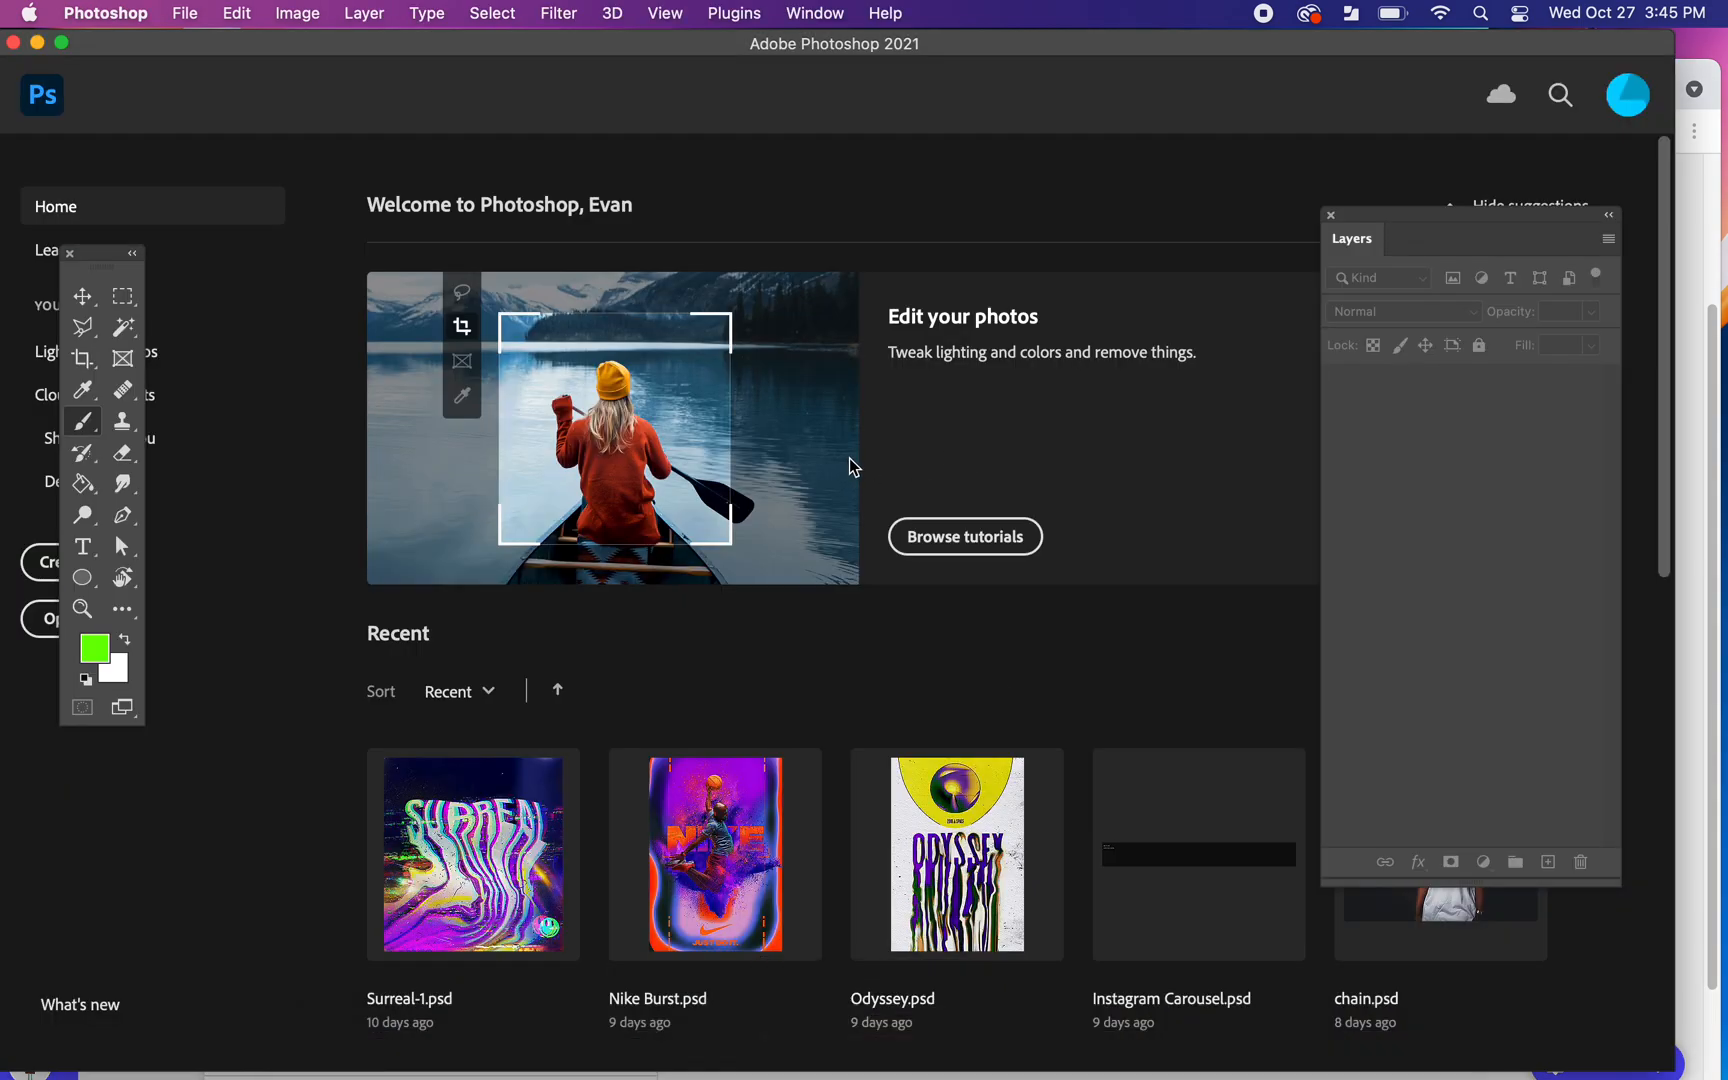
key(super+n)
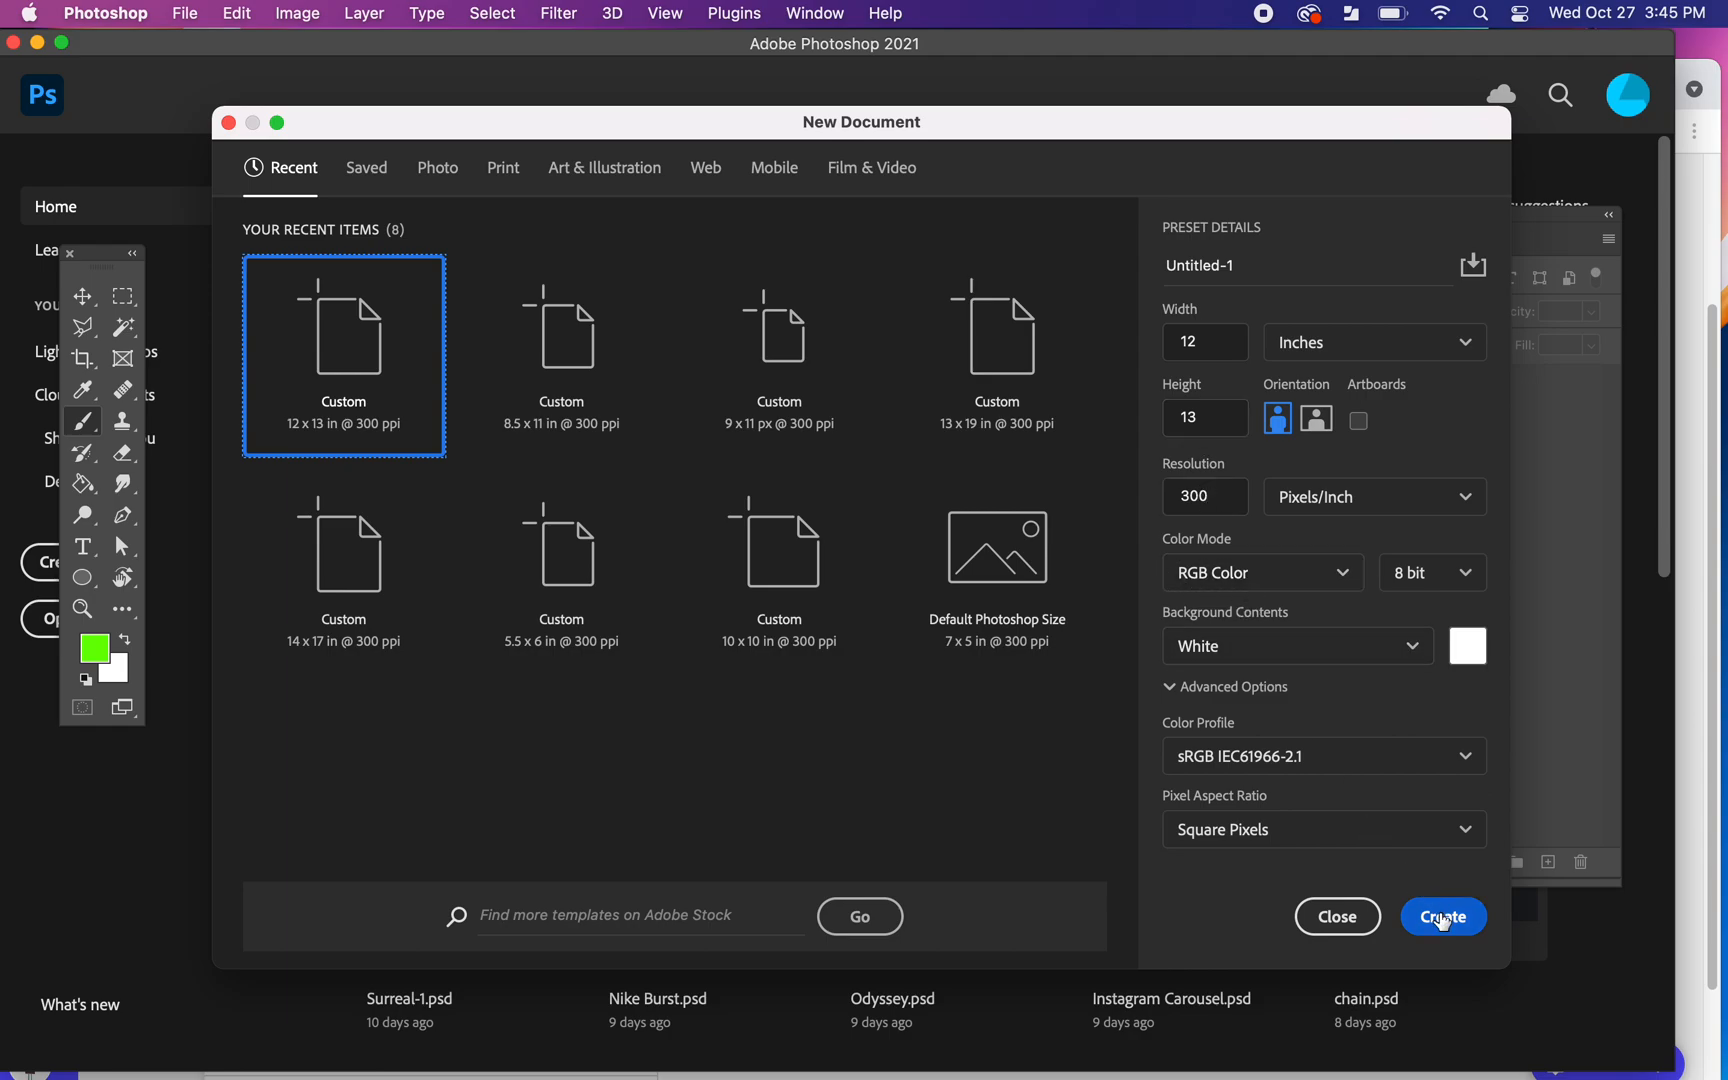
click(1441, 915)
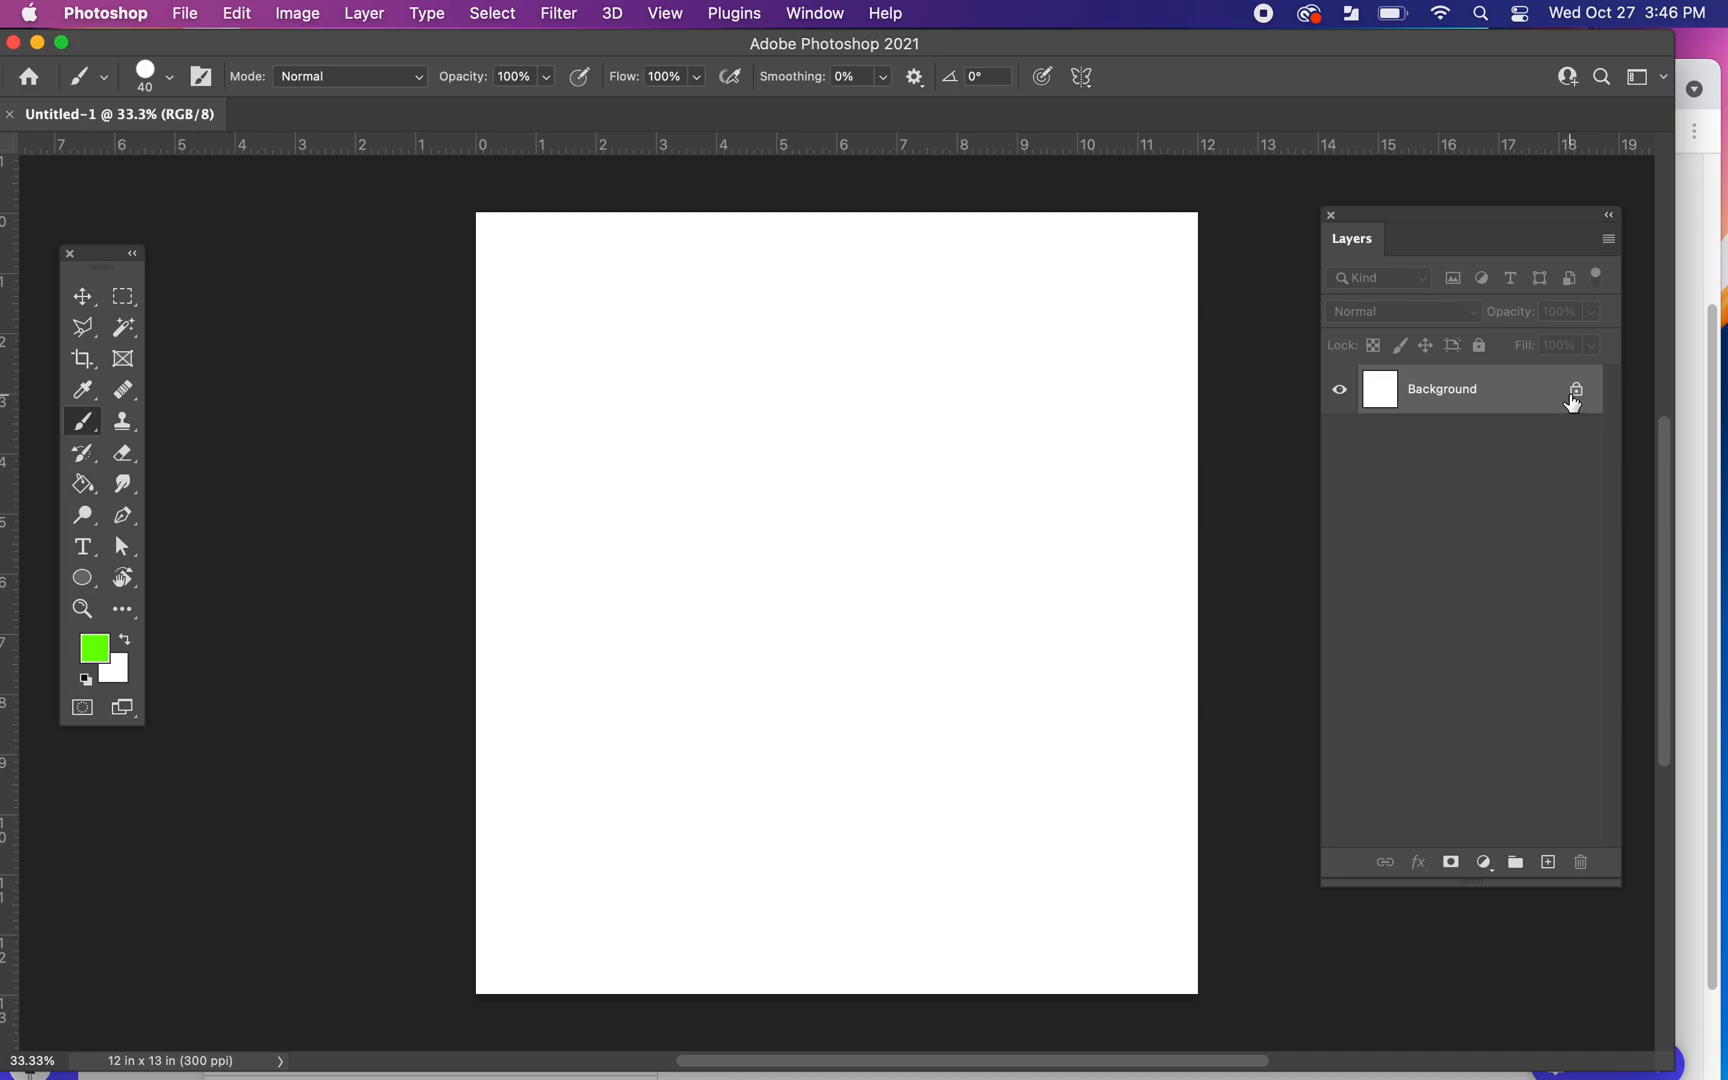
Step: Unlock the white background layer and replace it with a black (000000) Solid Color fill layer
click(1575, 390)
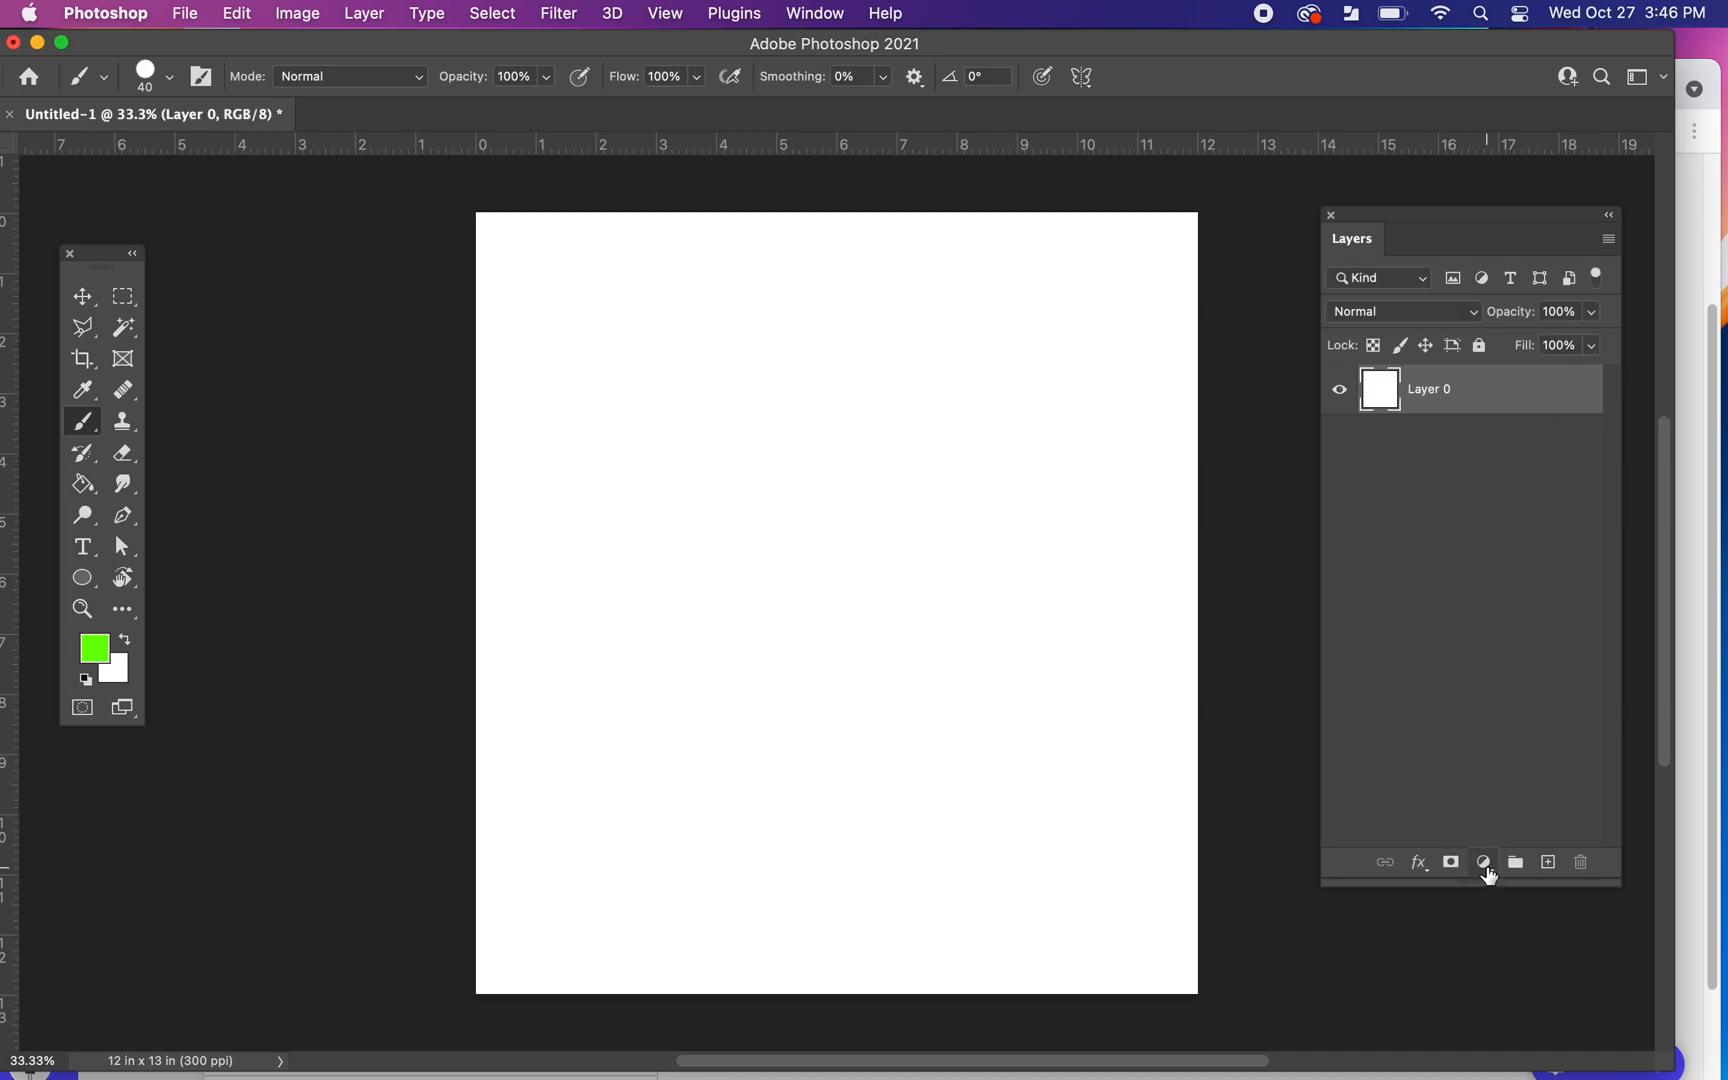
click(1485, 866)
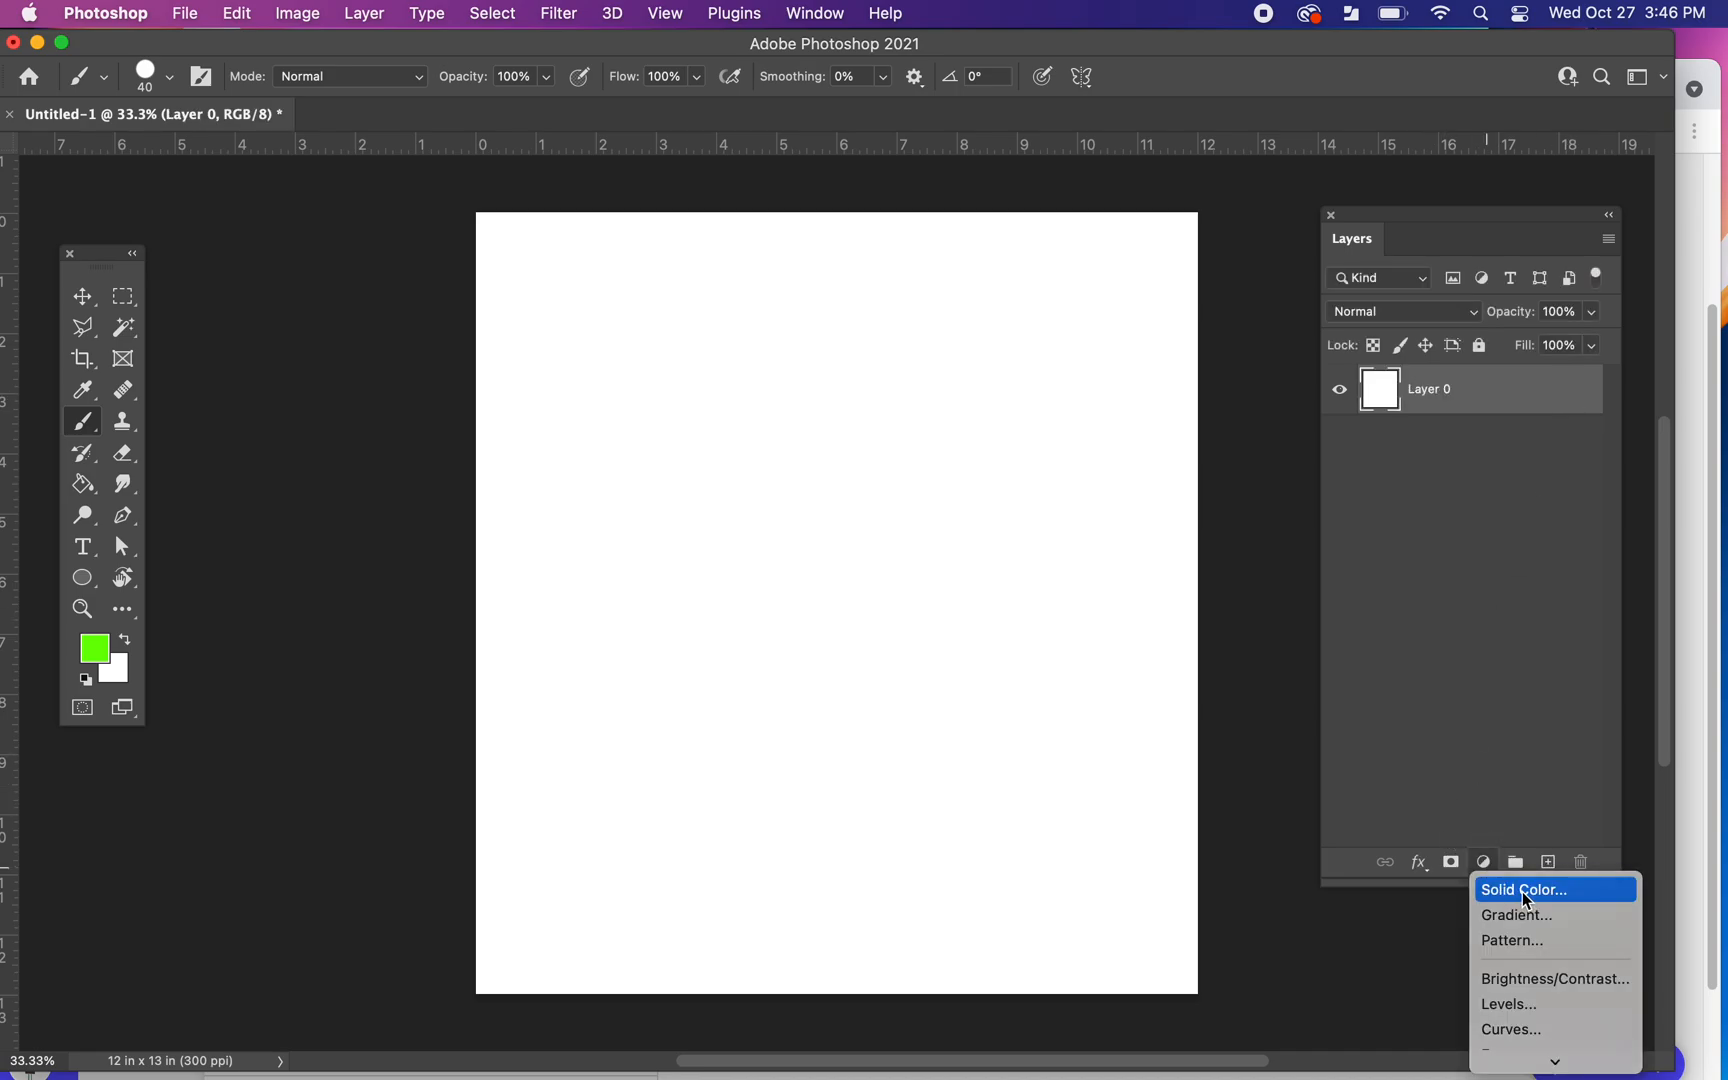
click(1524, 896)
click(1160, 563)
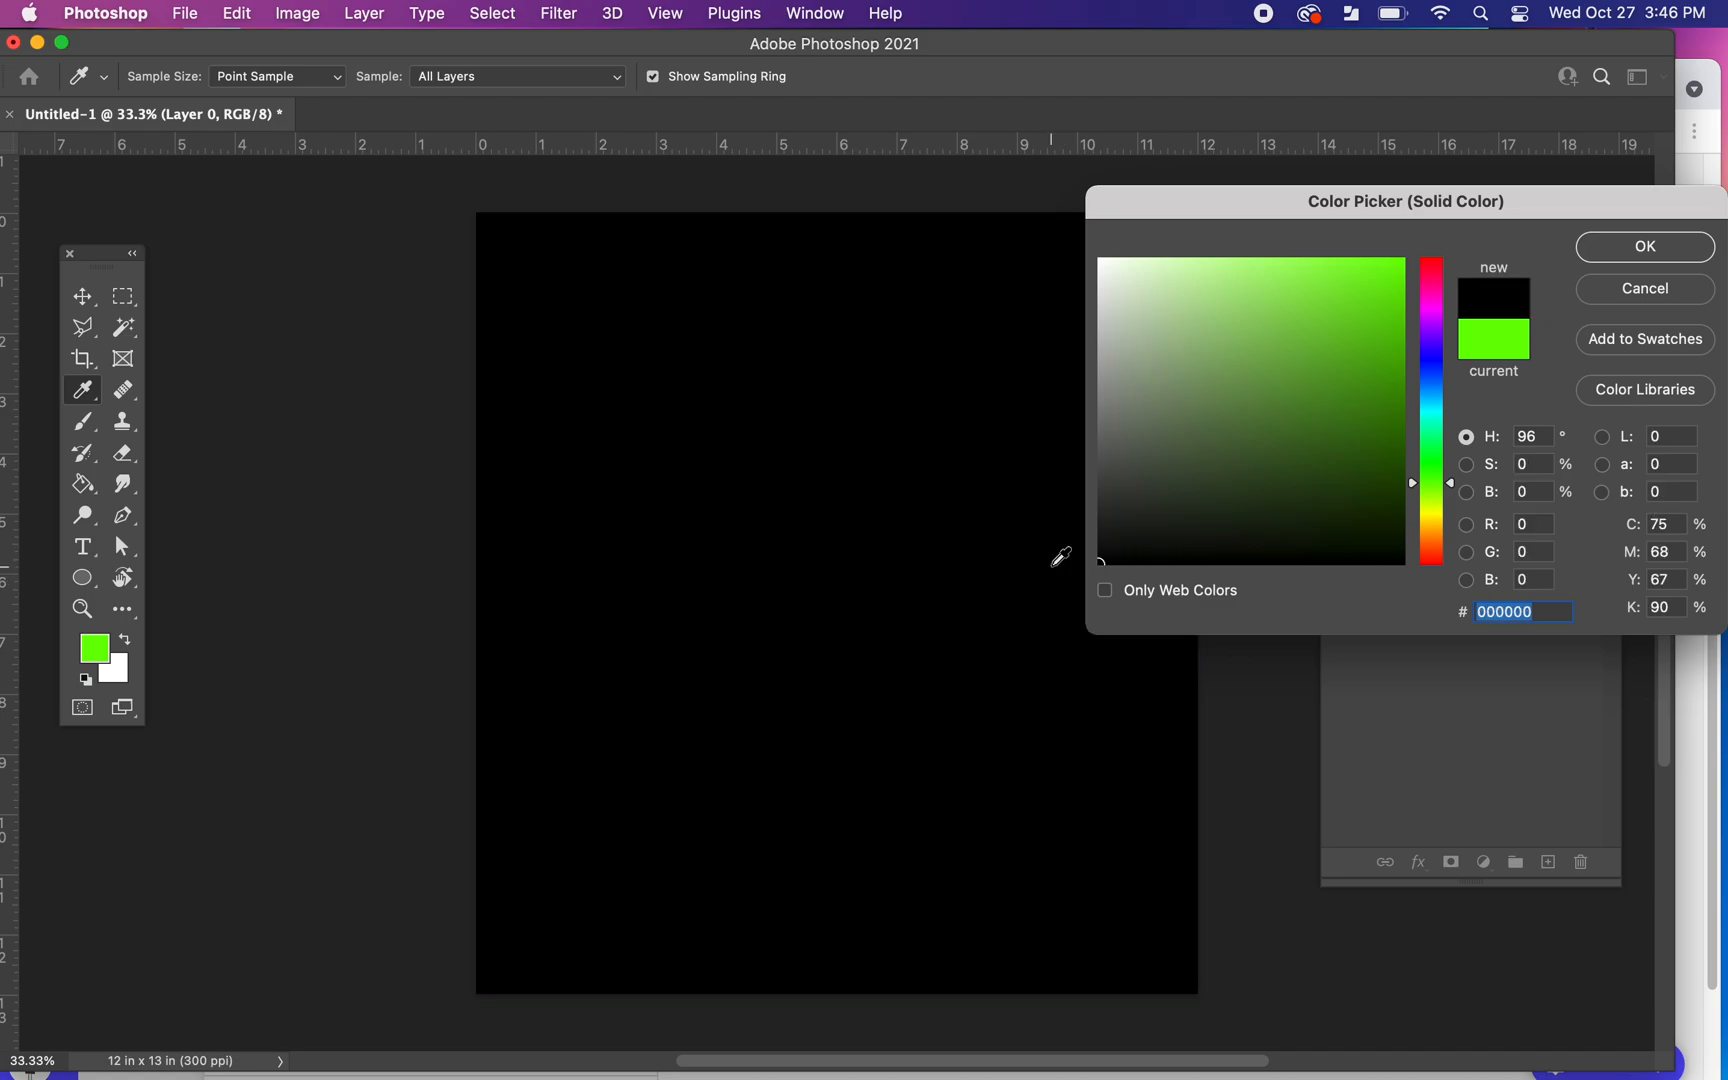
click(1658, 247)
click(1471, 442)
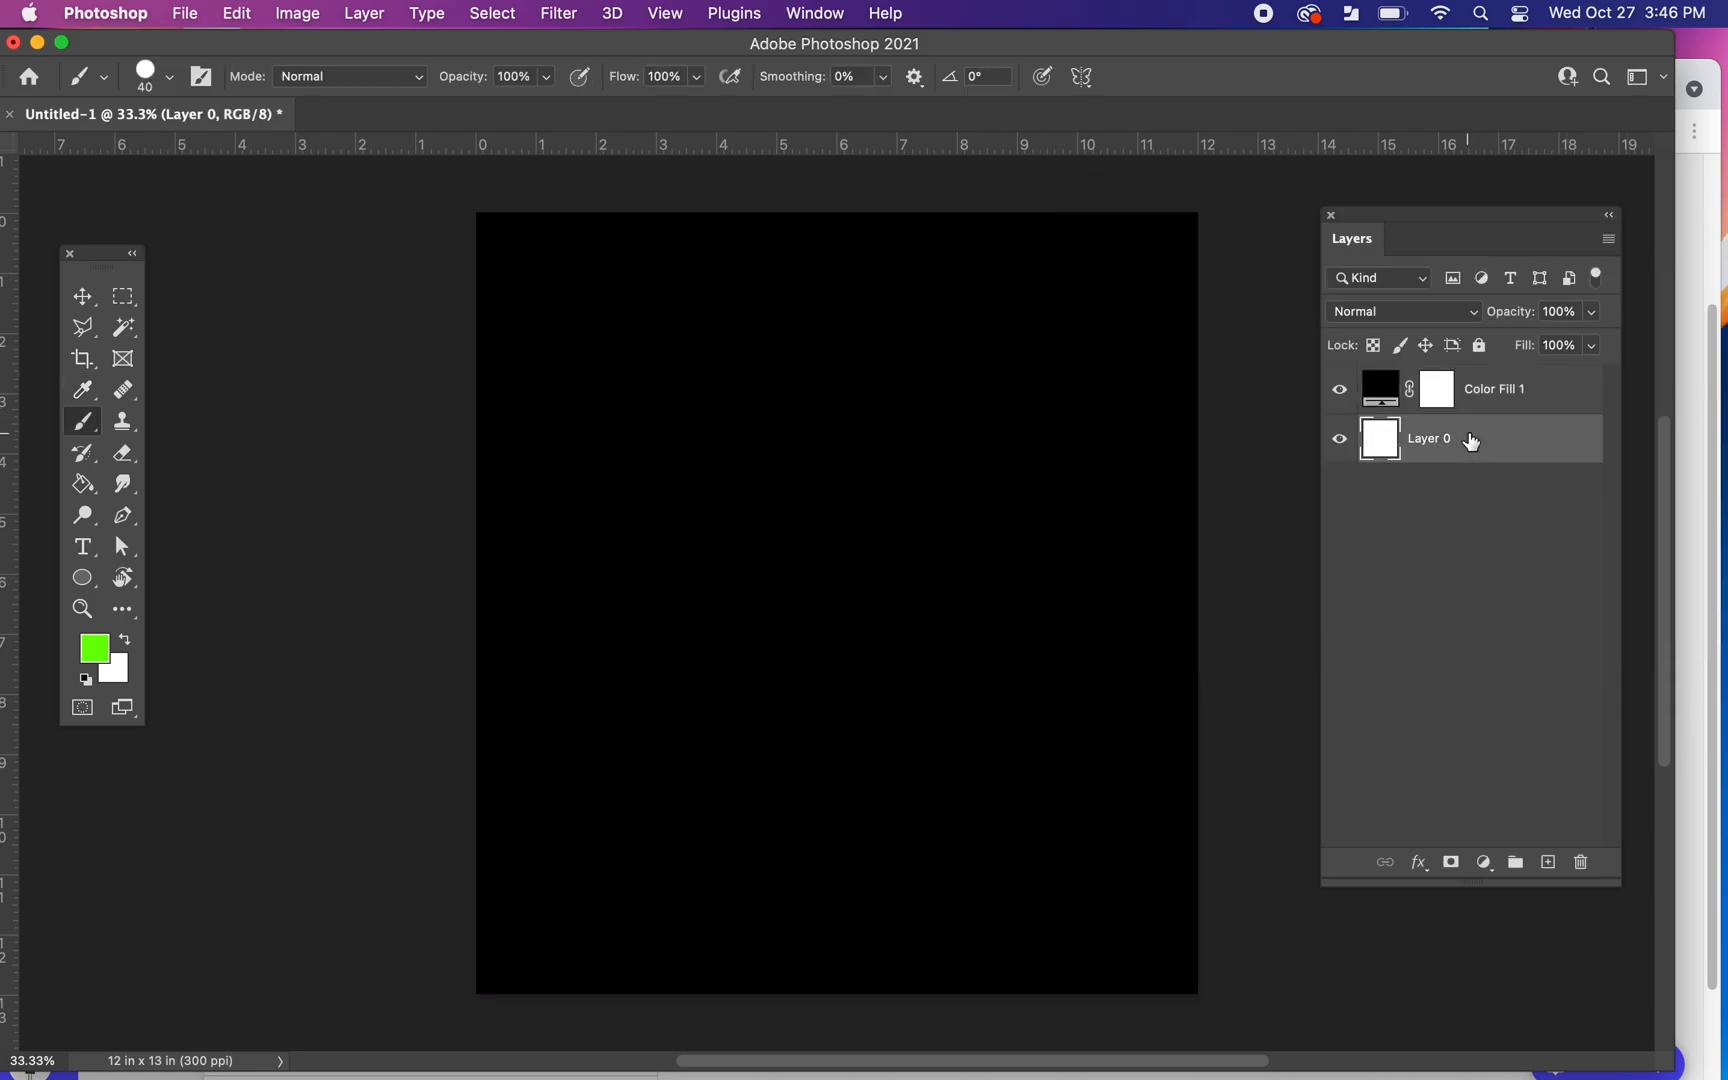
key(Delete)
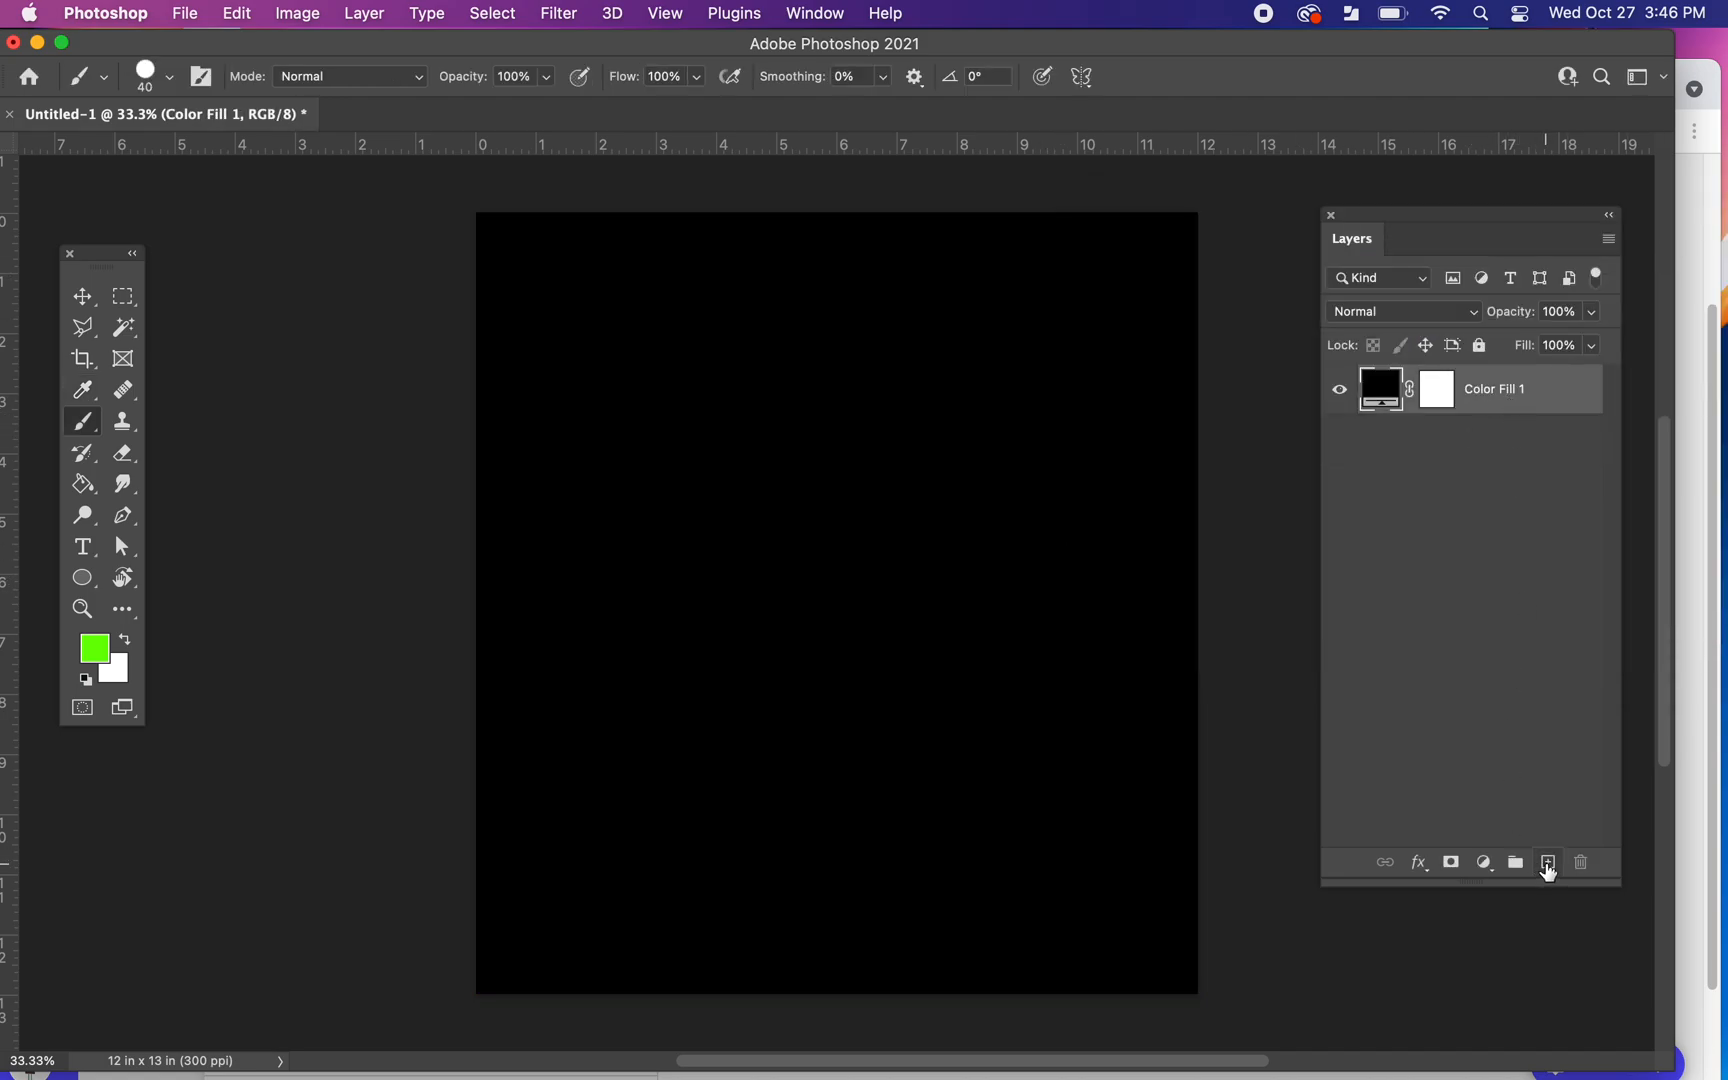
Step: Add a new layer and write the word FUEL on the canvas with the Horizontal Type tool
click(1548, 864)
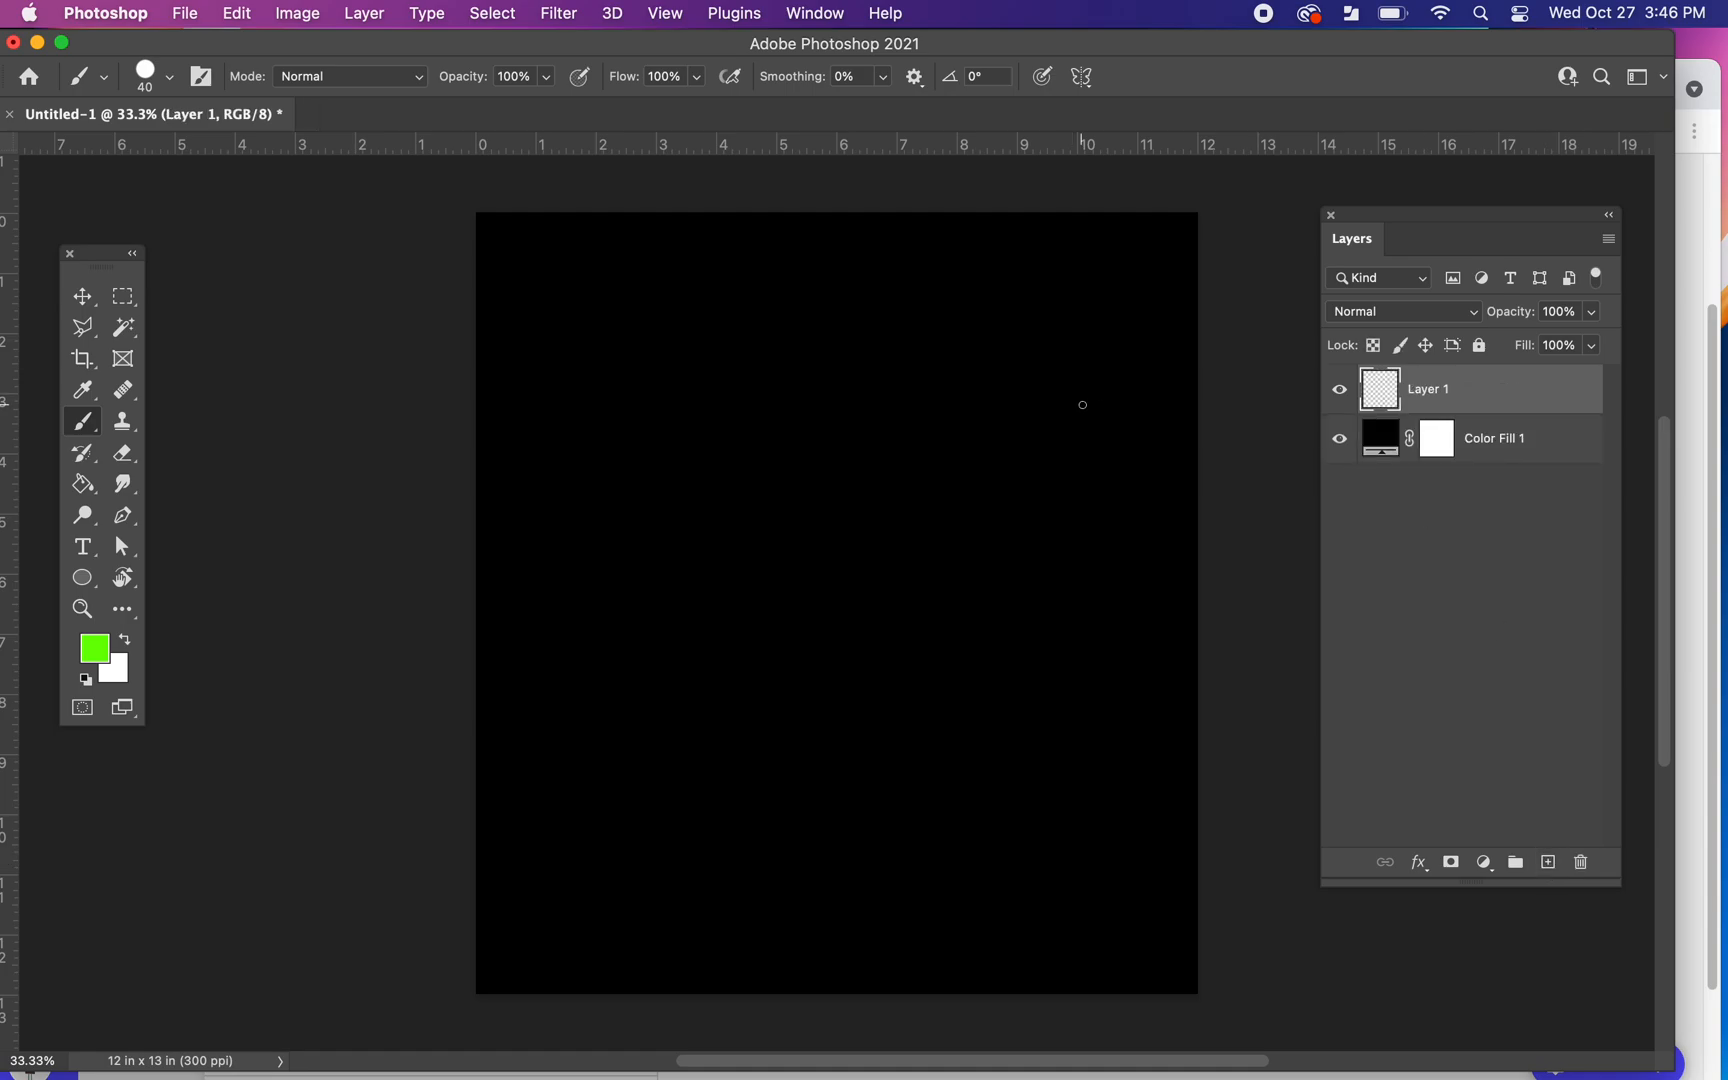
drag(104, 268, 157, 256)
click(135, 534)
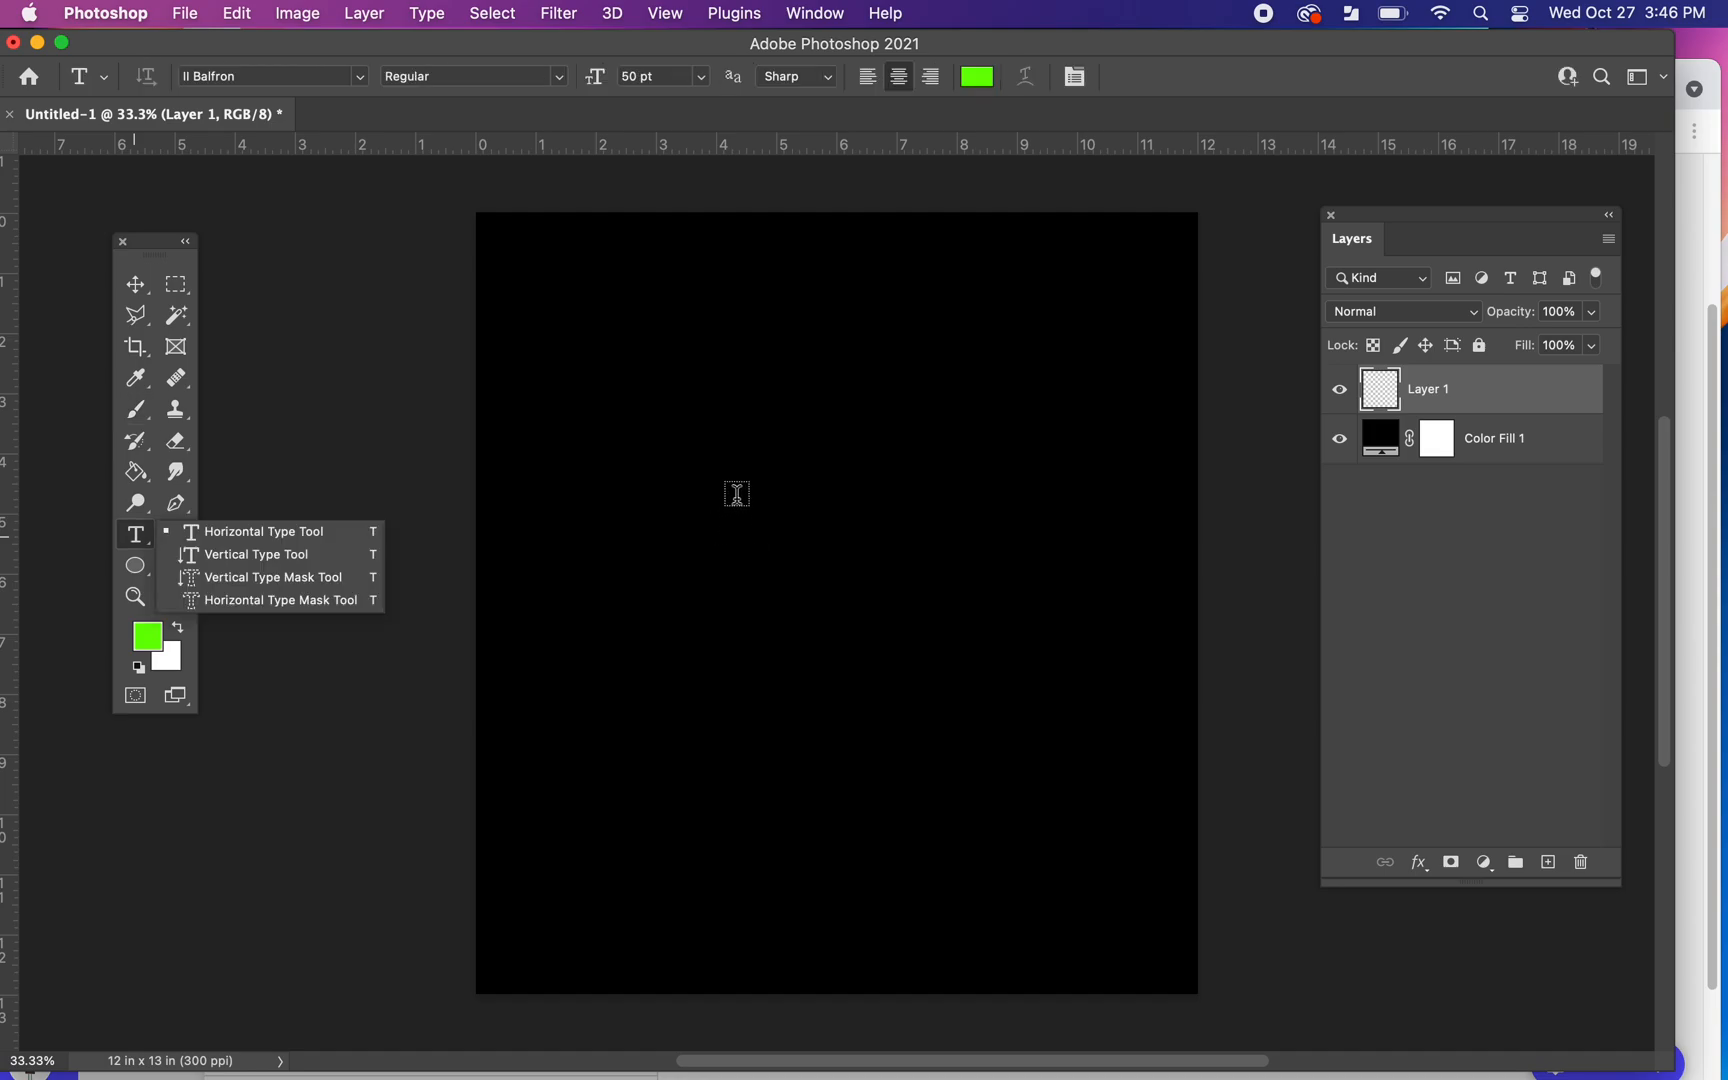
click(737, 500)
triple_click(722, 485)
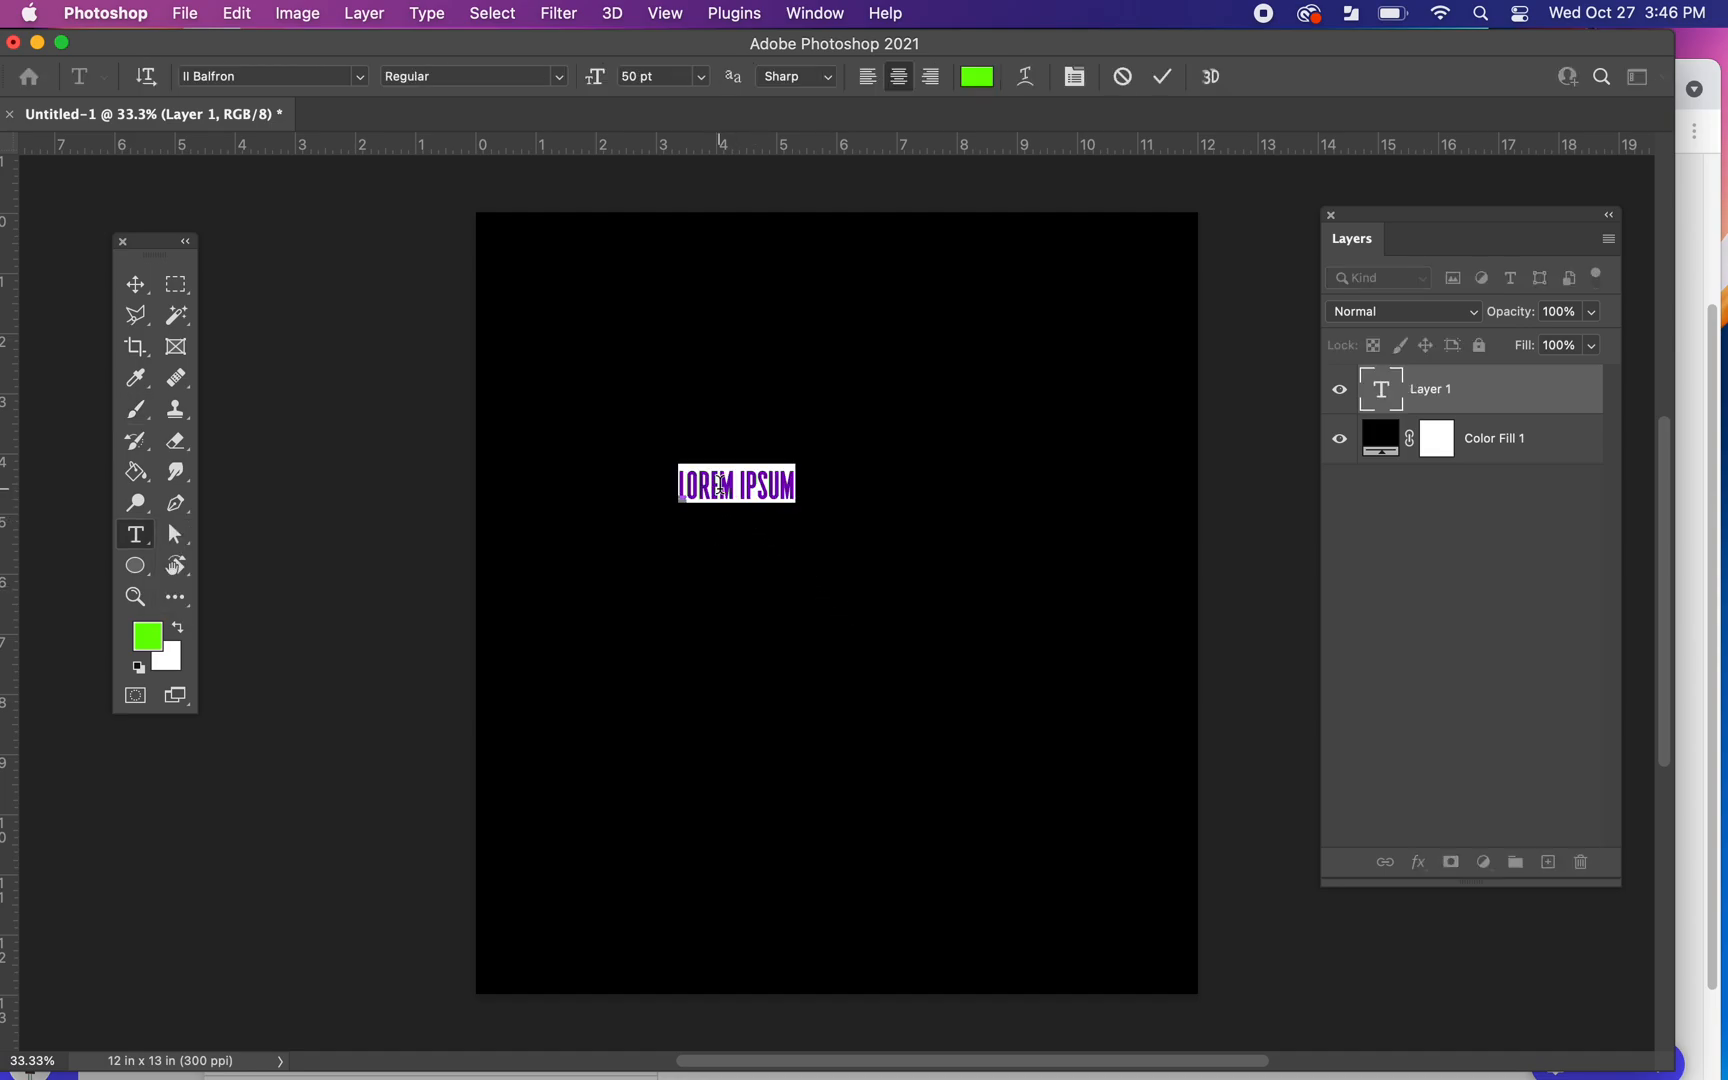
text(FUEL)
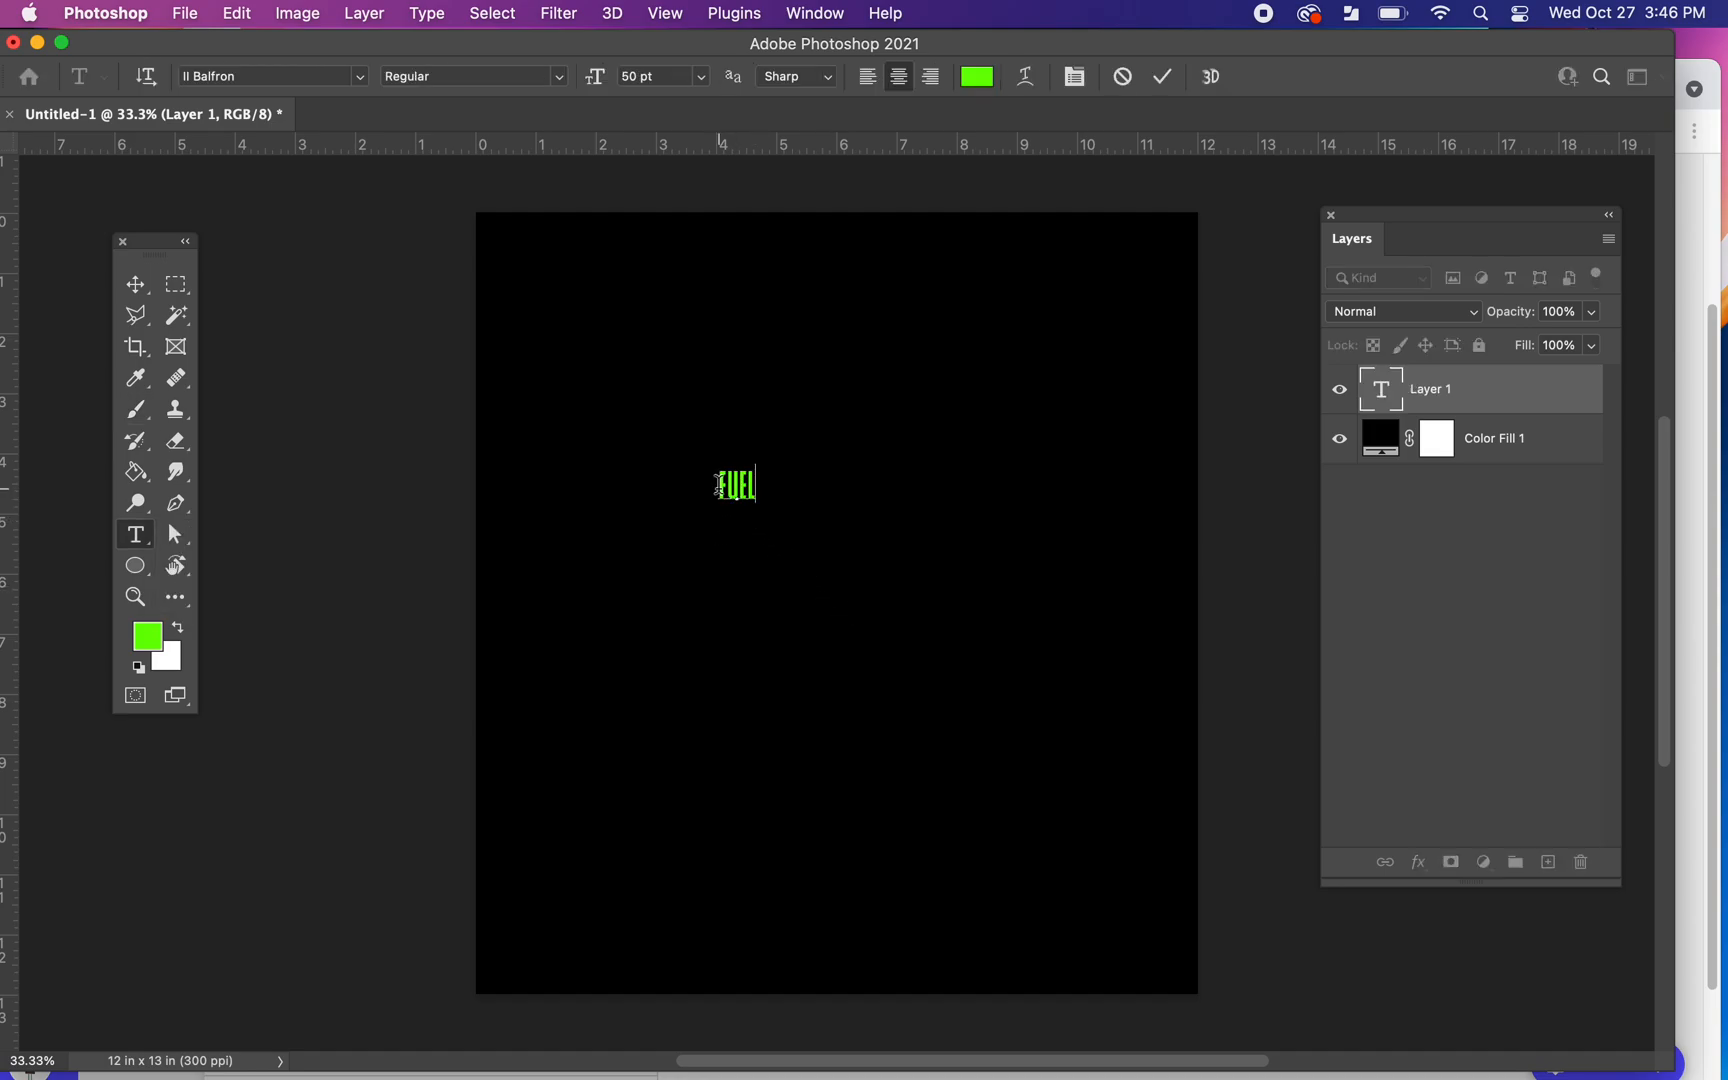
Step: Recolor the FUEL text white and set its font to Huben Italic
double_click(736, 485)
click(139, 668)
key(x)
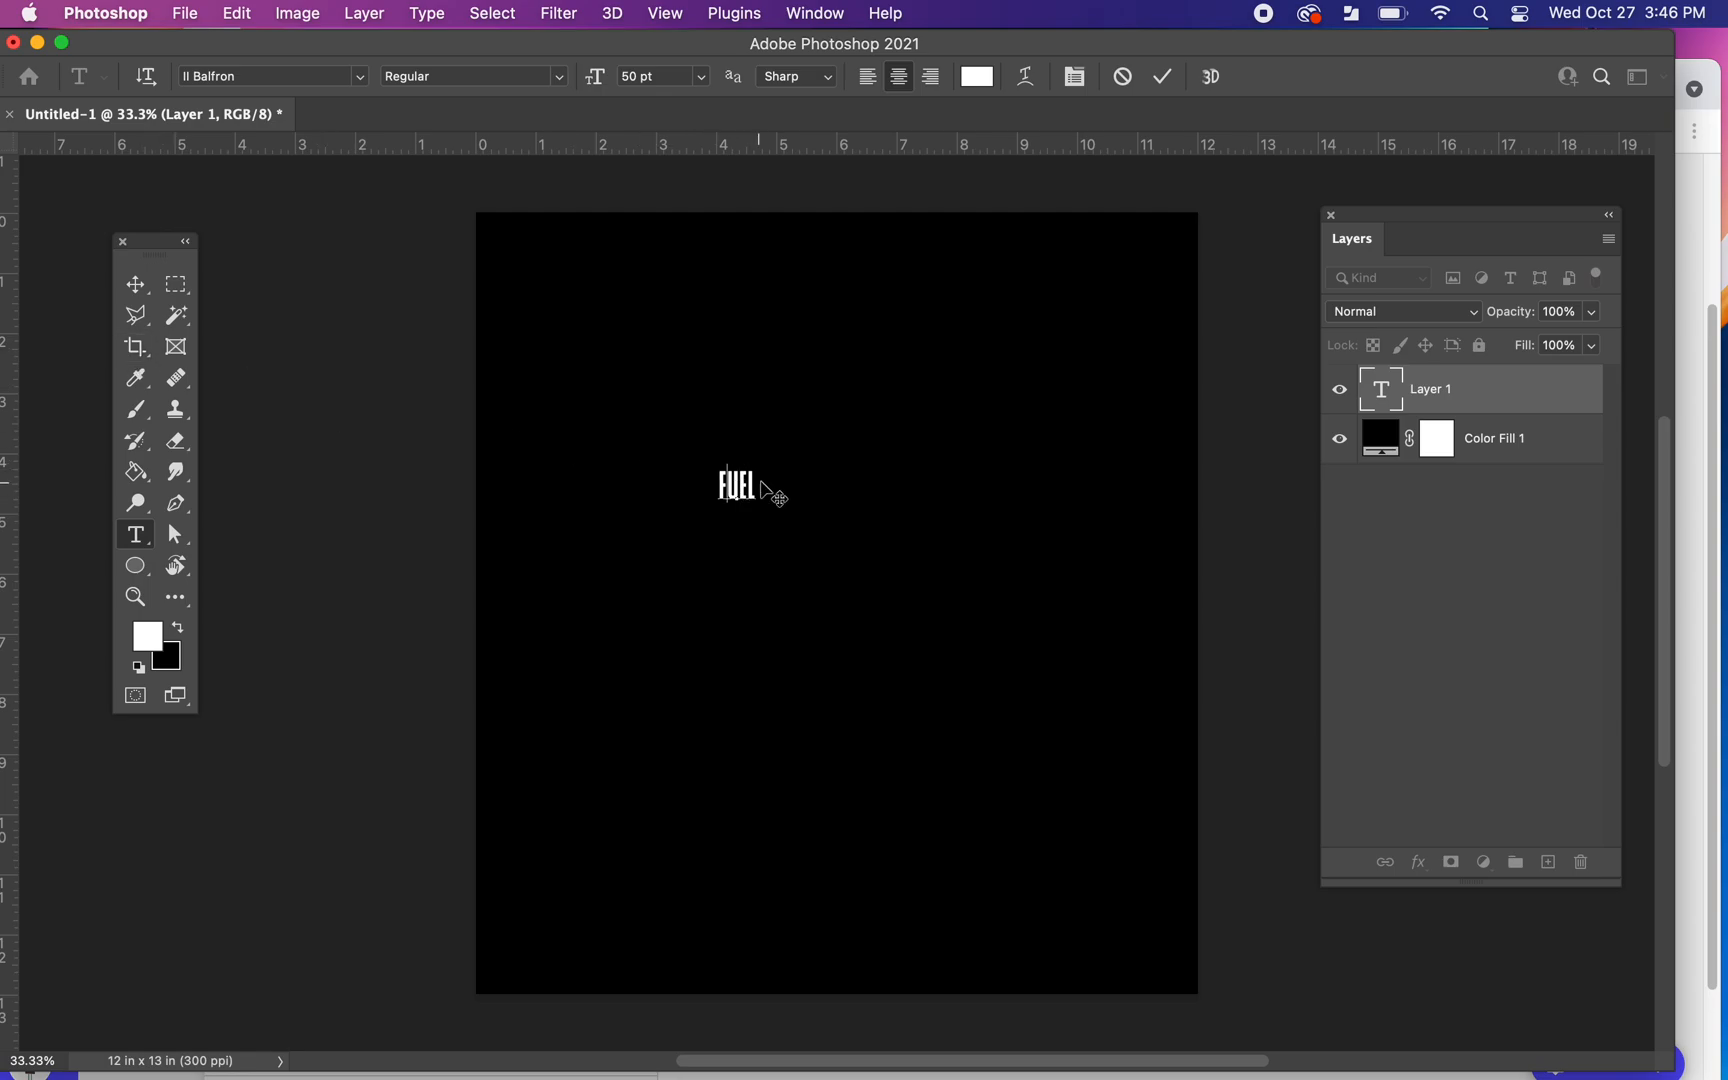
click(267, 76)
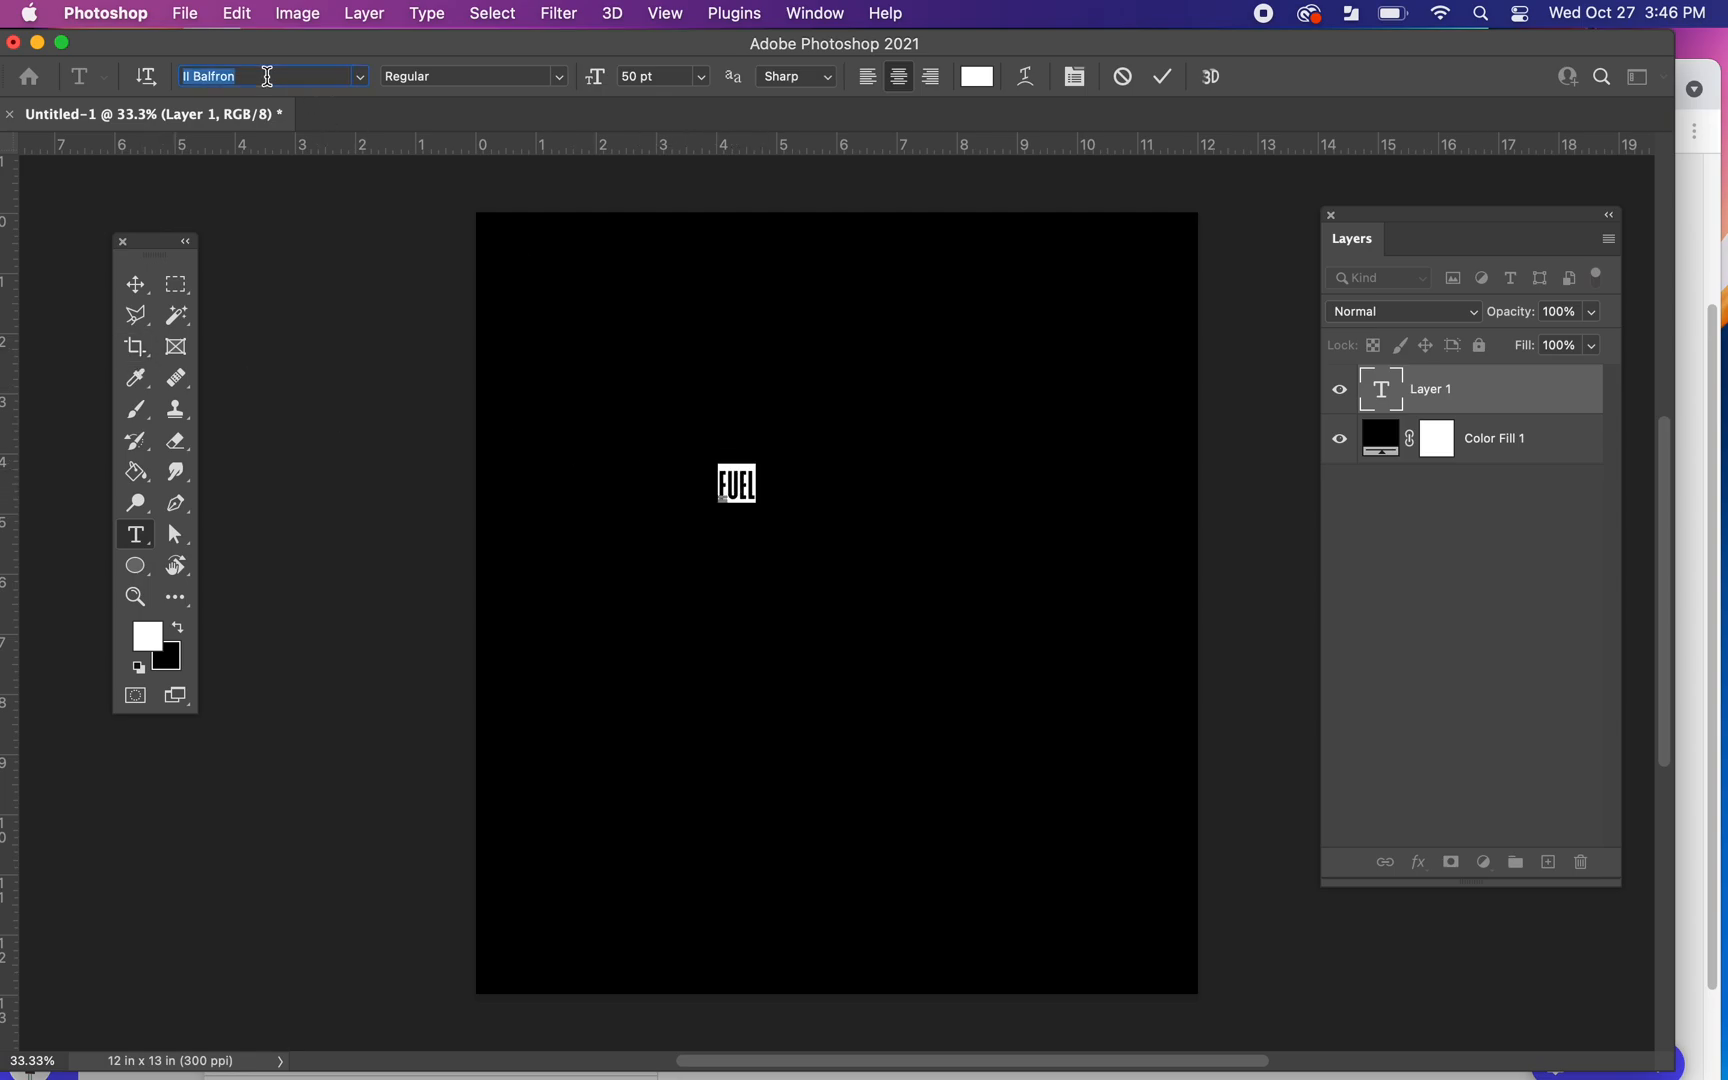
text(HUB)
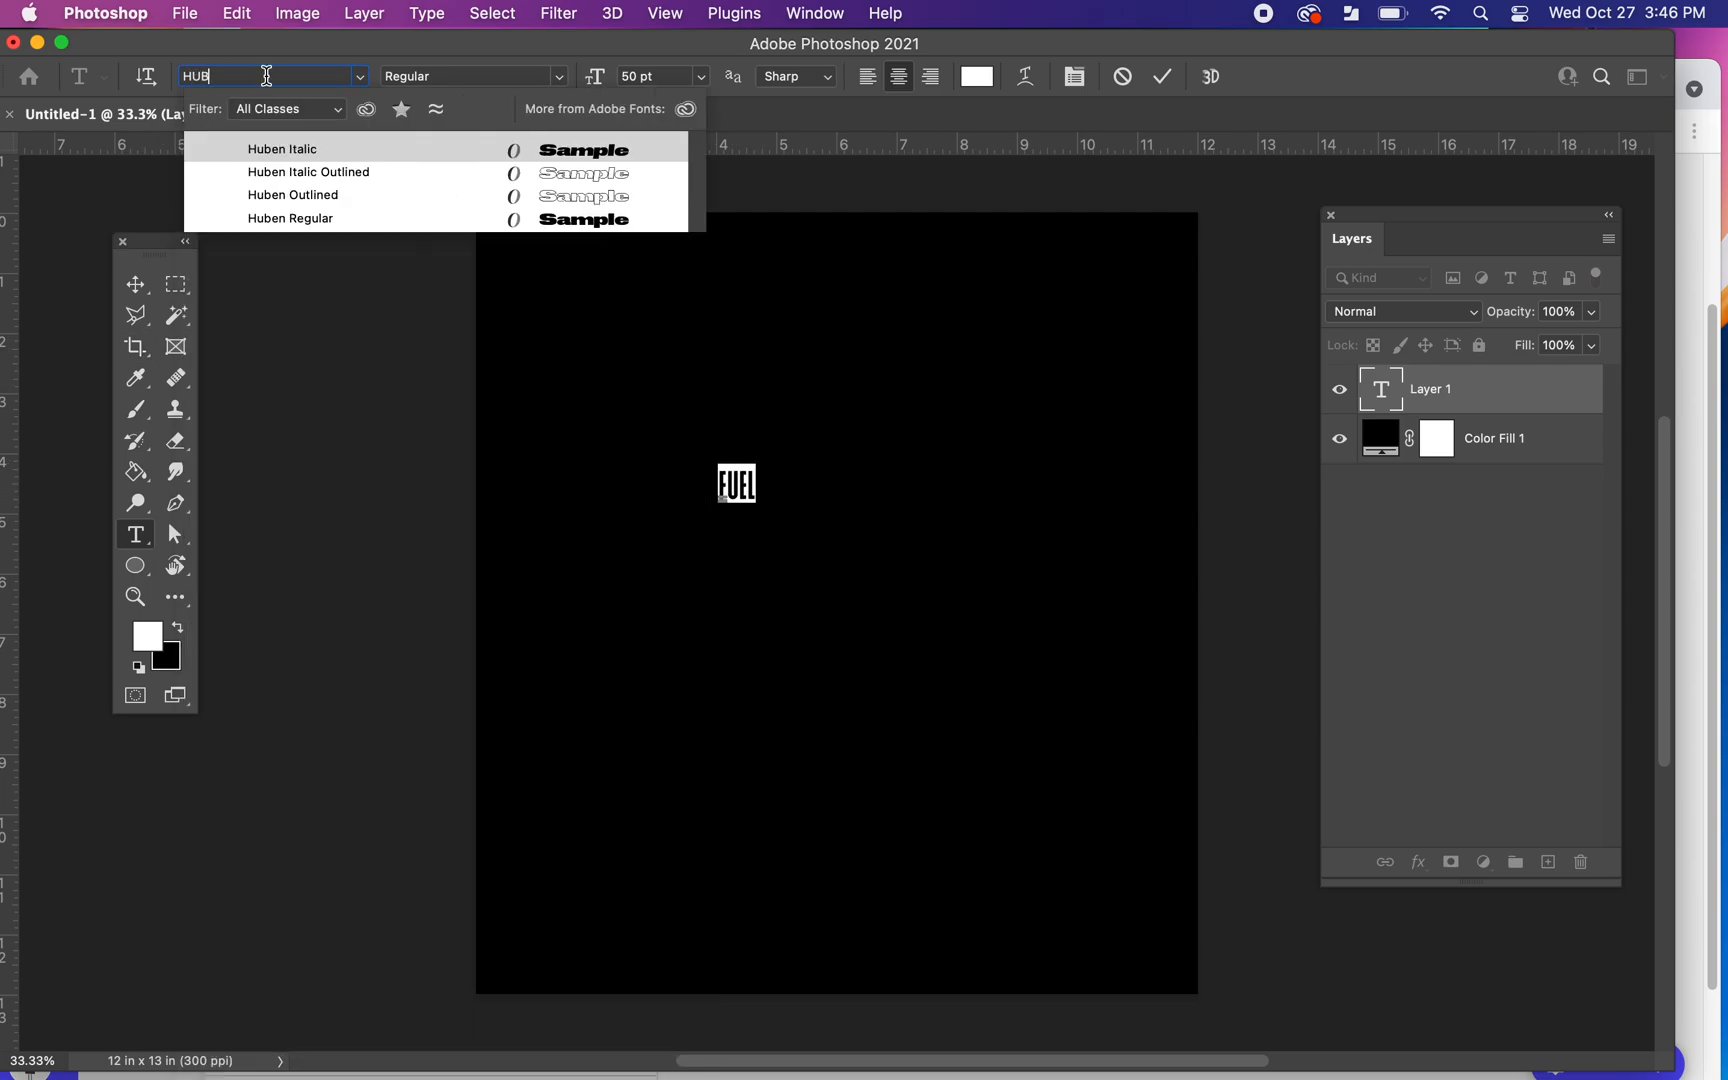
click(315, 145)
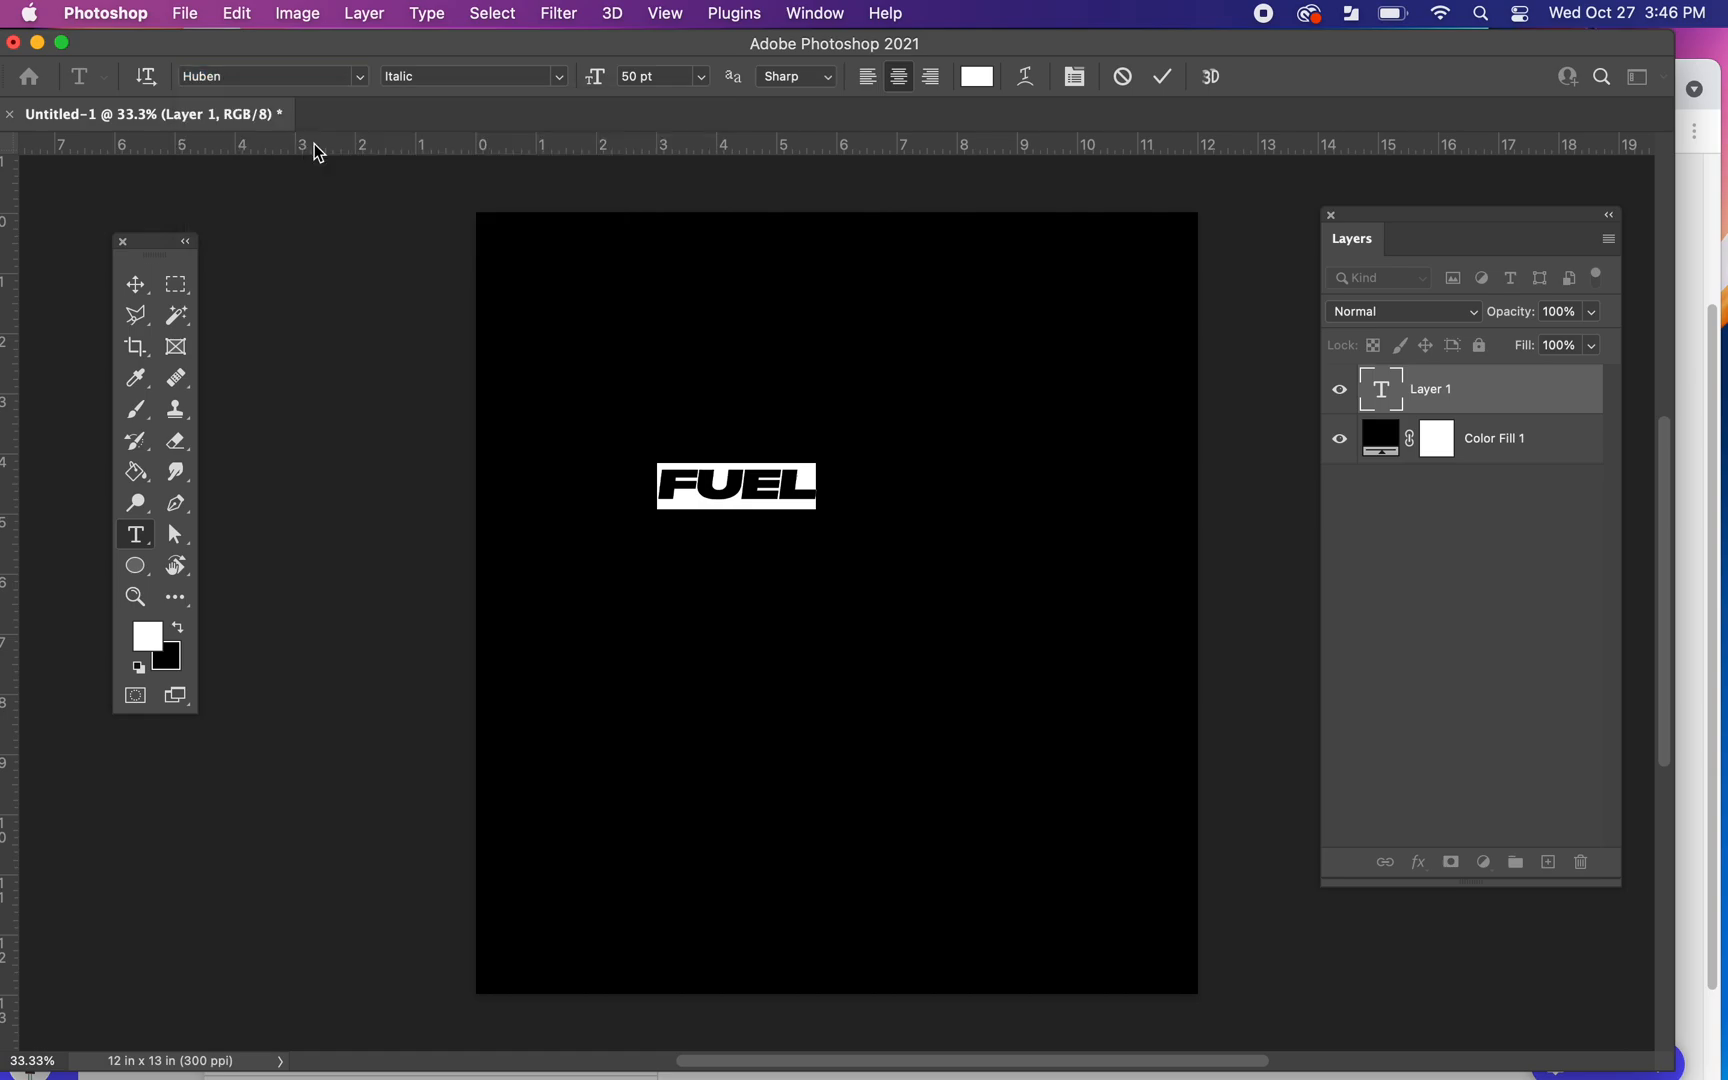
click(743, 527)
Step: Scale the FUEL text up to about 11.5 in wide and move it to the middle of the canvas
click(143, 293)
key(super+t)
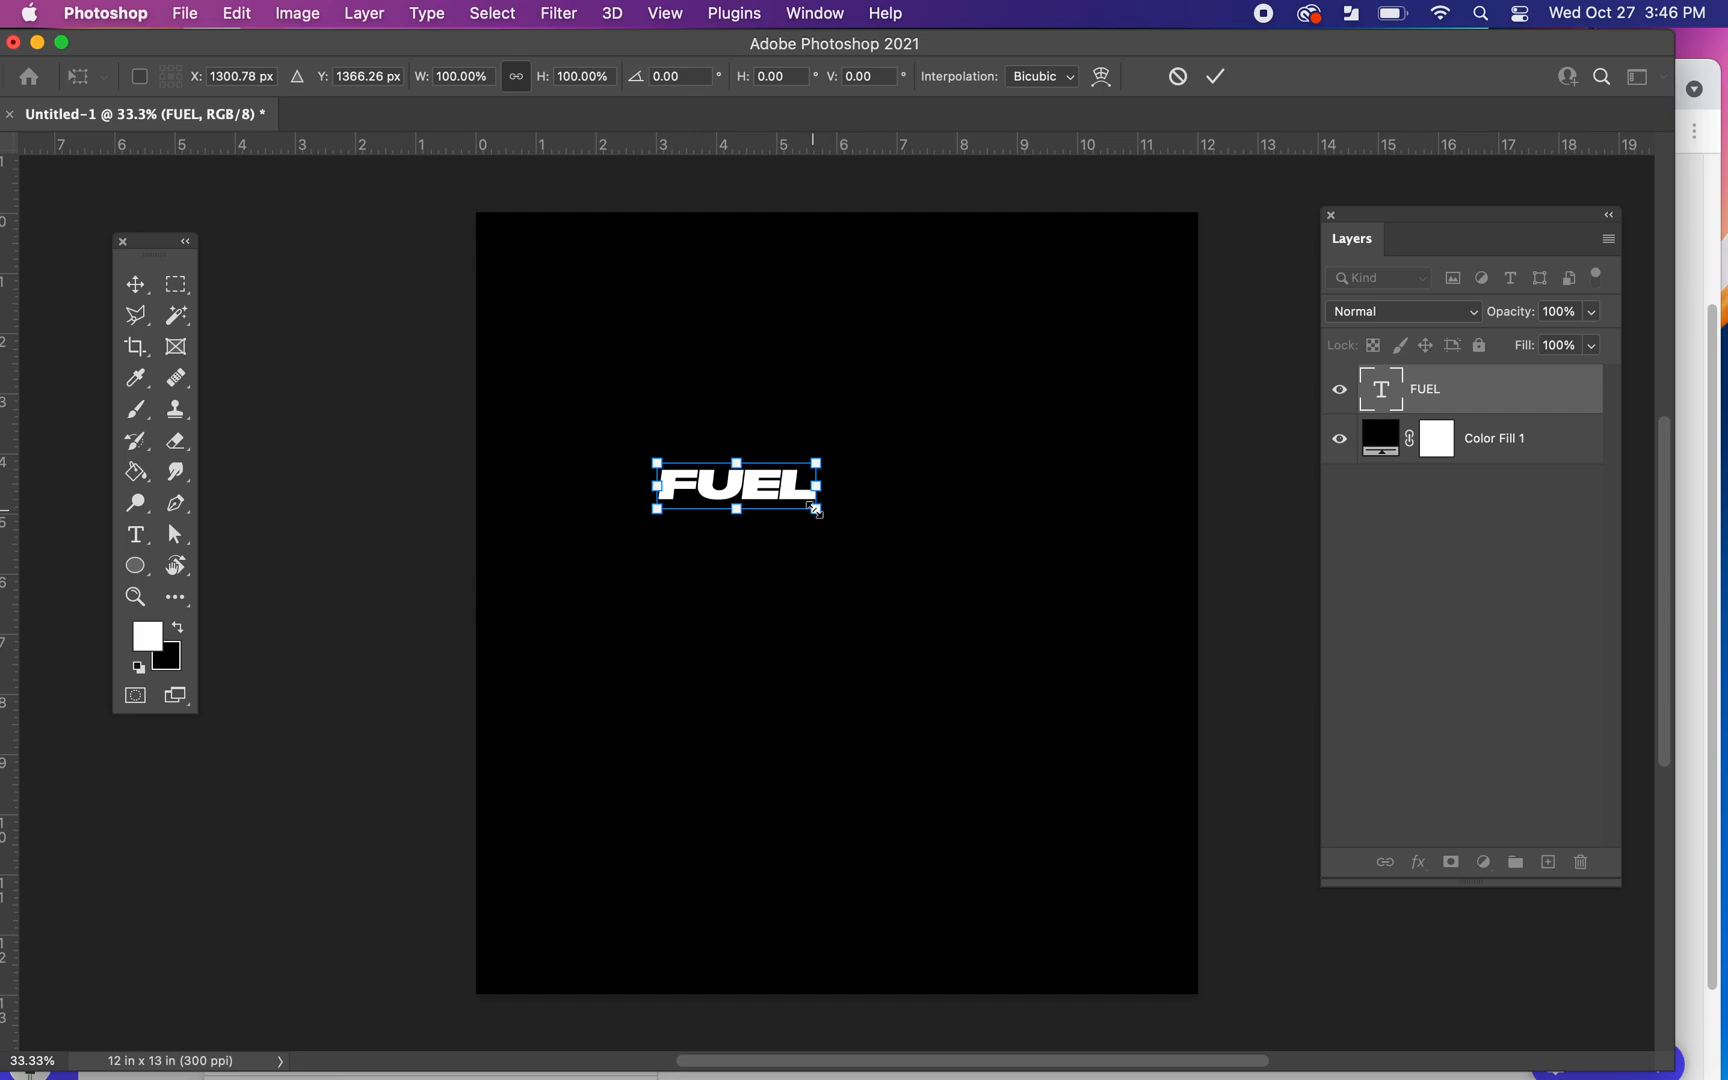
drag(816, 511, 1068, 636)
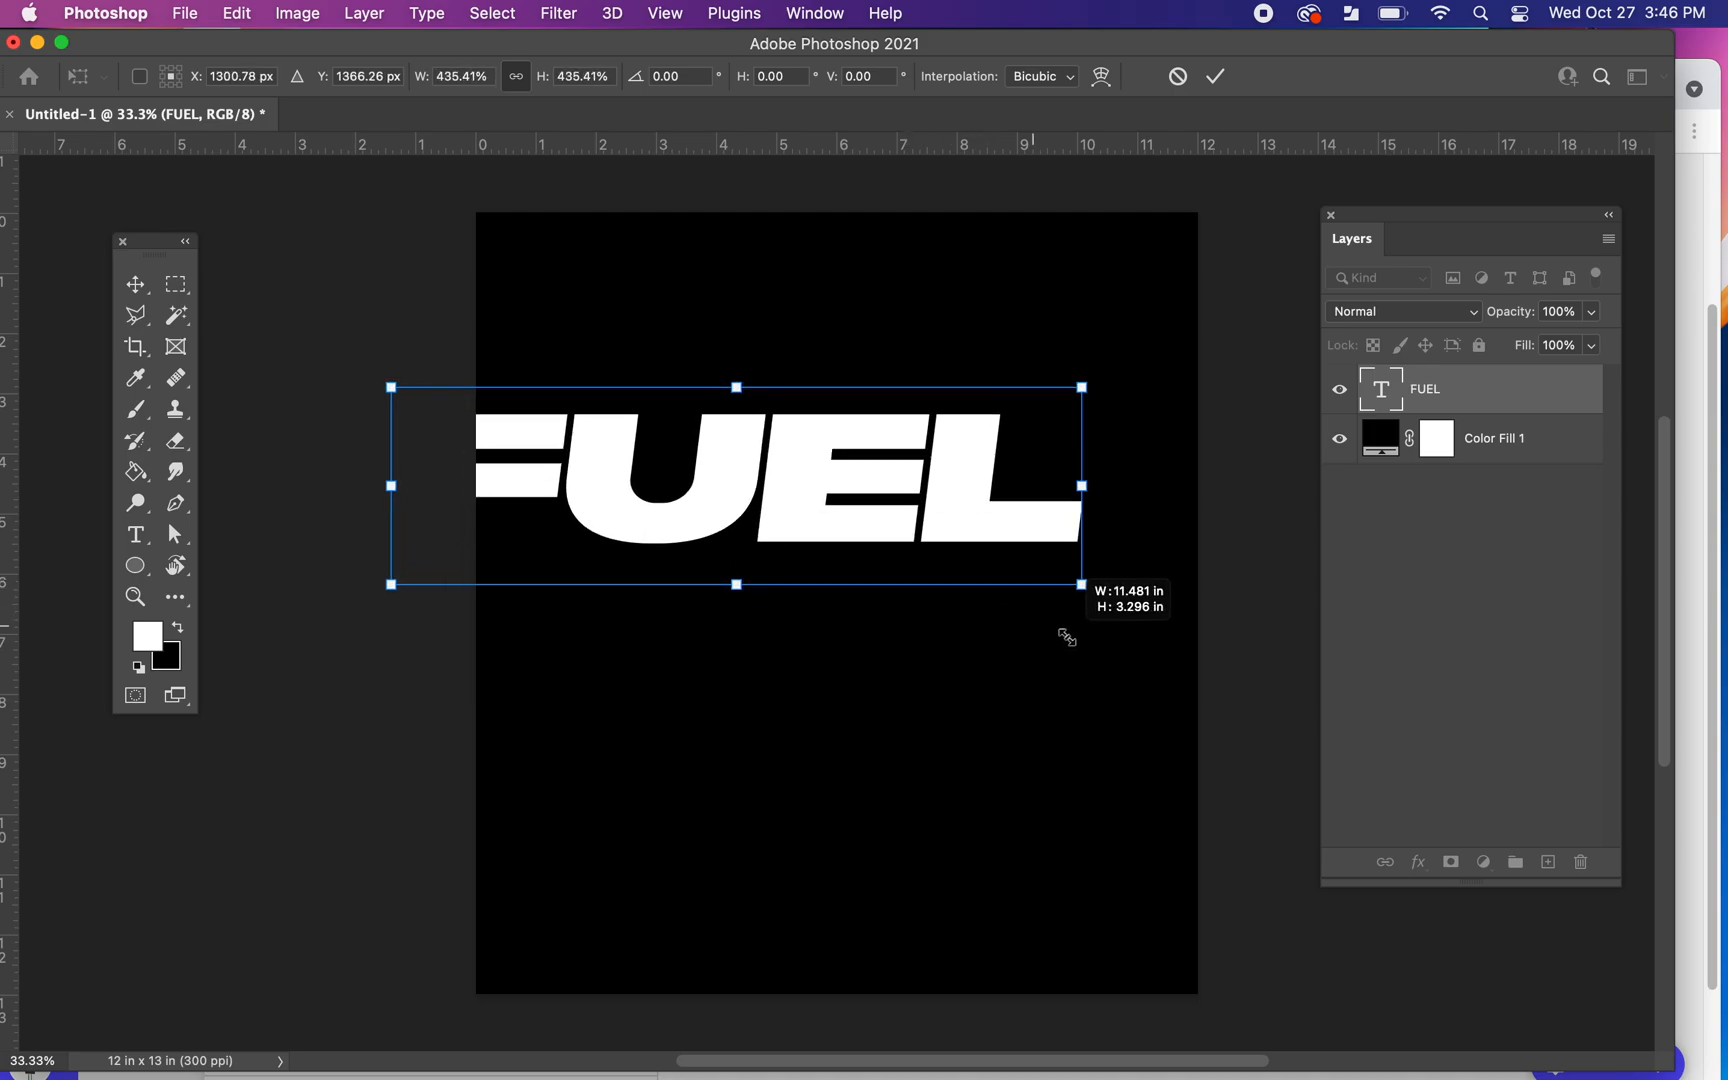
key(Return)
drag(807, 485, 909, 562)
Step: Hide the rulers and shrink the FUEL text slightly about its center to leave wider side margins
key(super+r)
key(super+t)
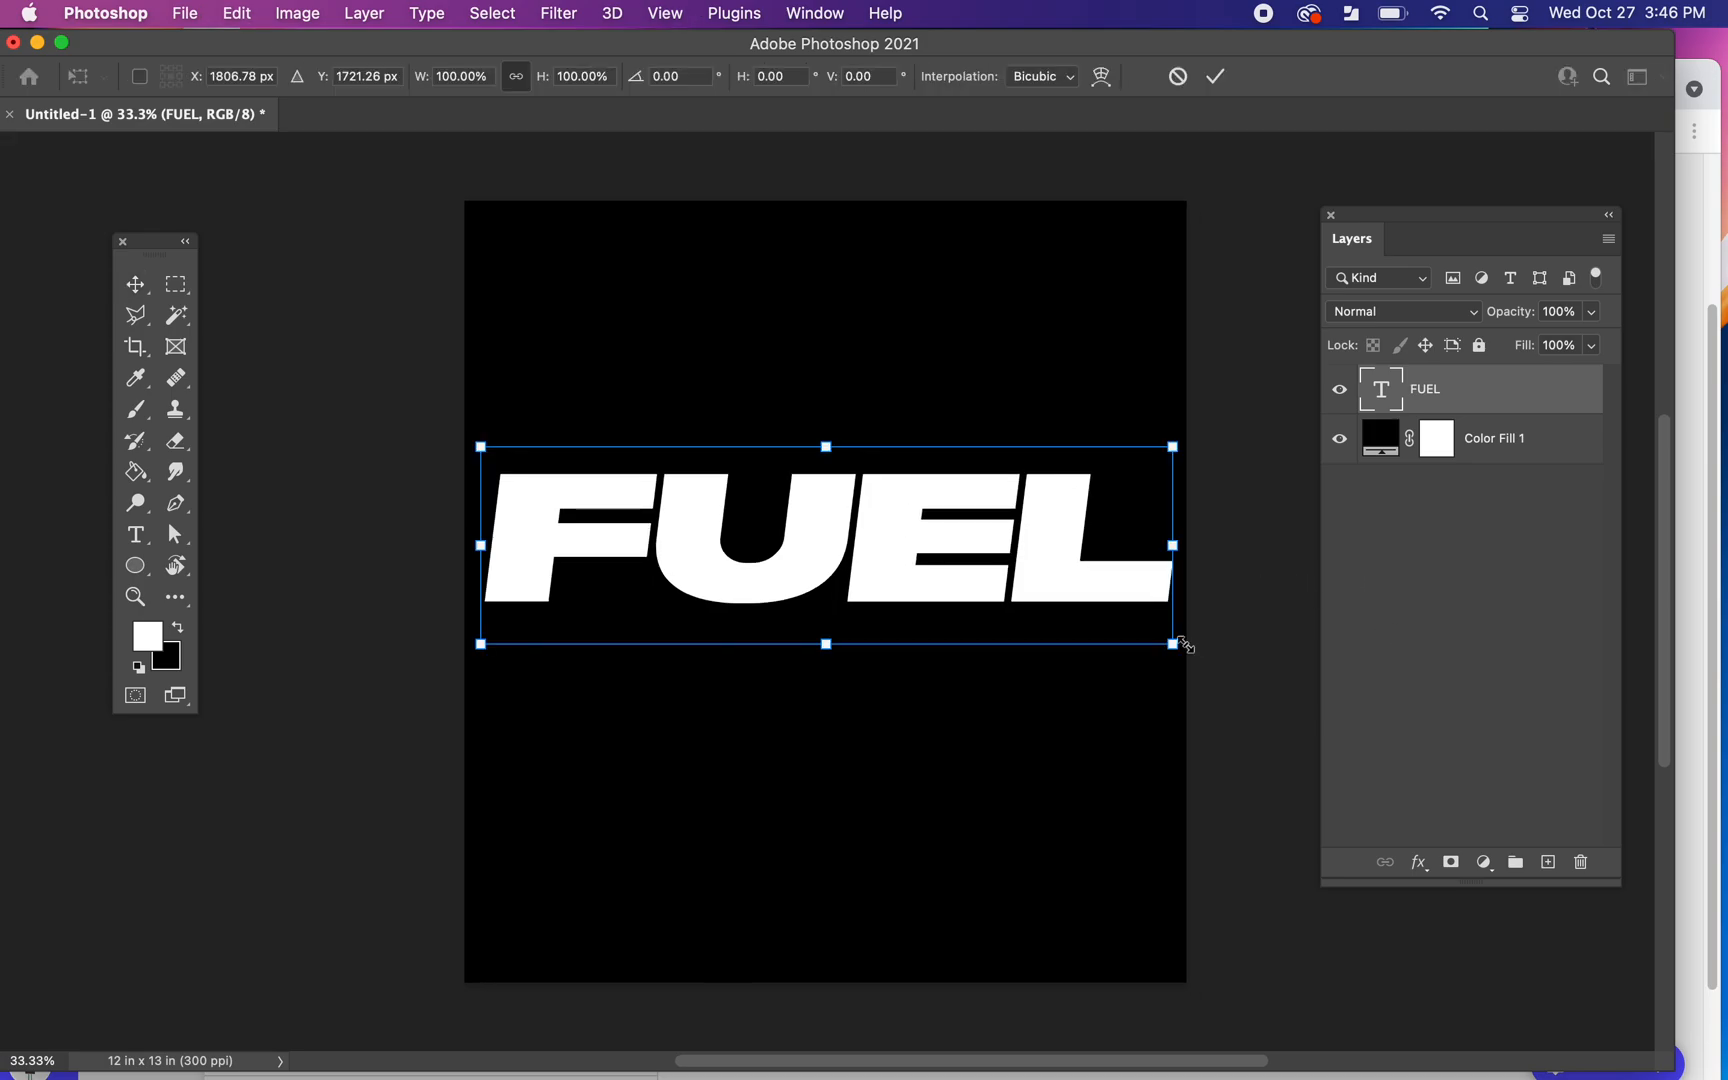
drag(1171, 647, 1139, 627)
key(Return)
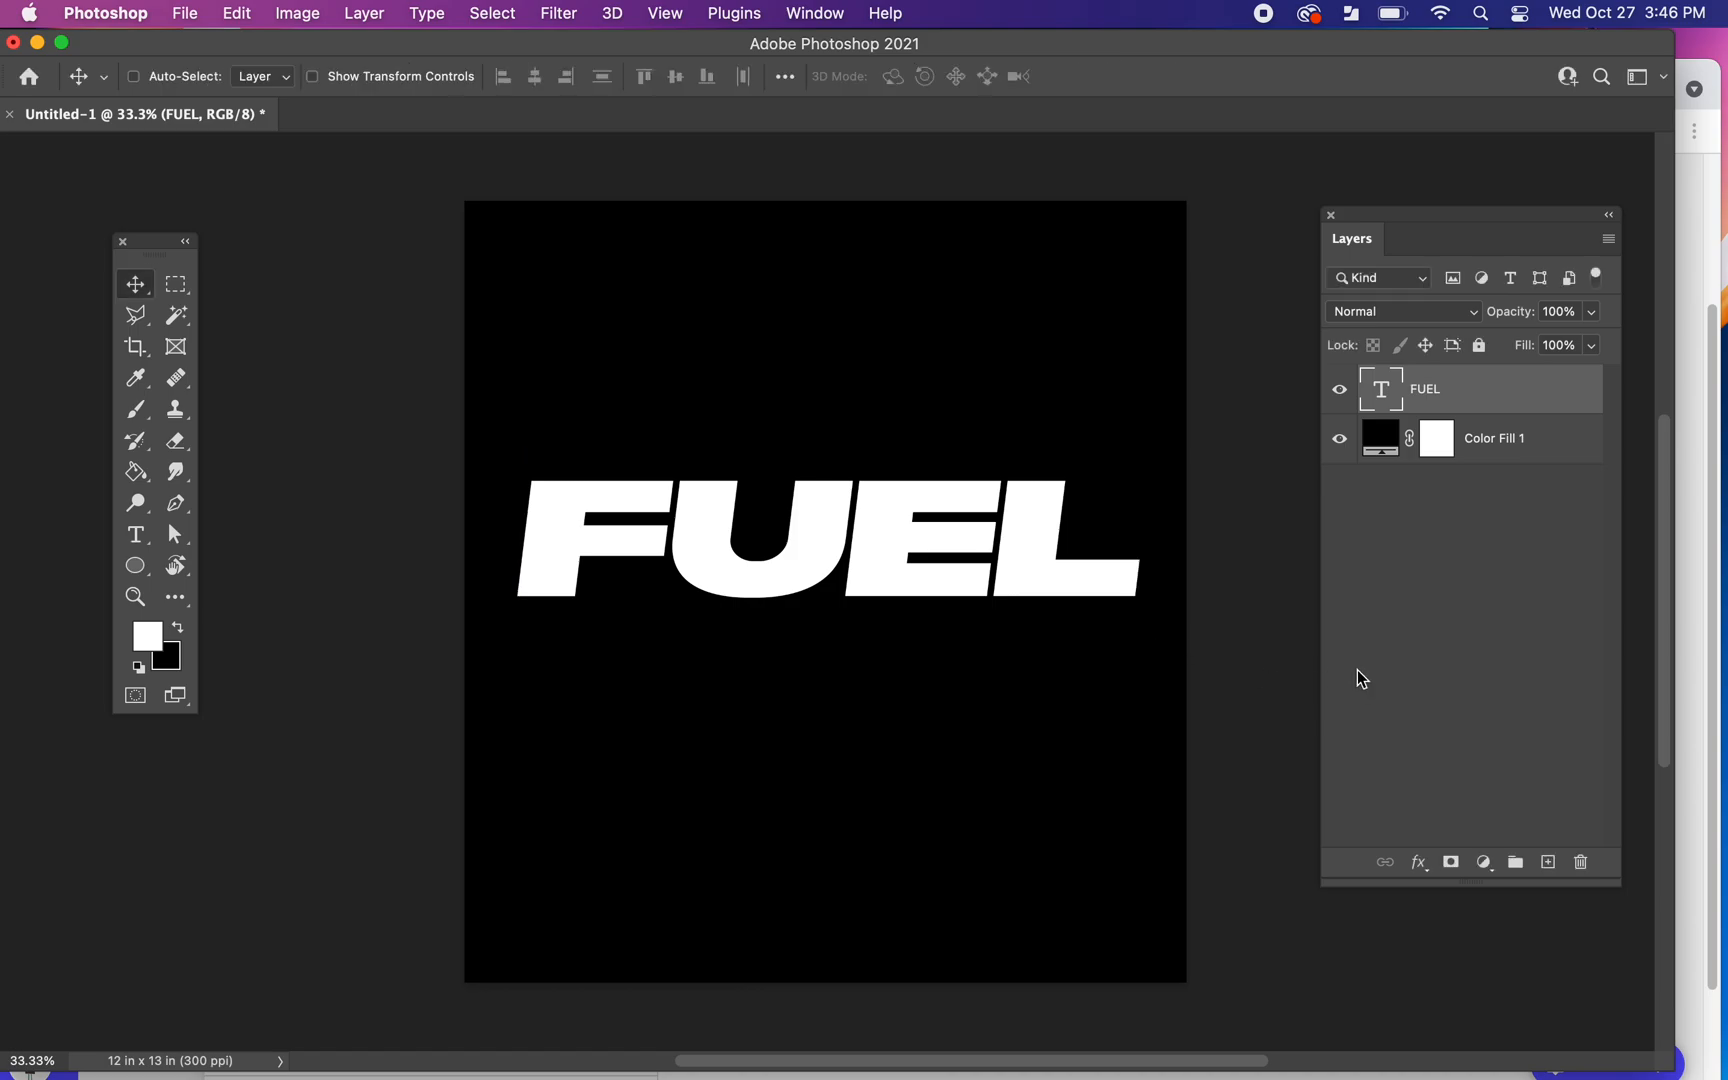
Step: Rasterize the FUEL type layer and add a Gradient Map adjustment layer above it
right_click(1477, 396)
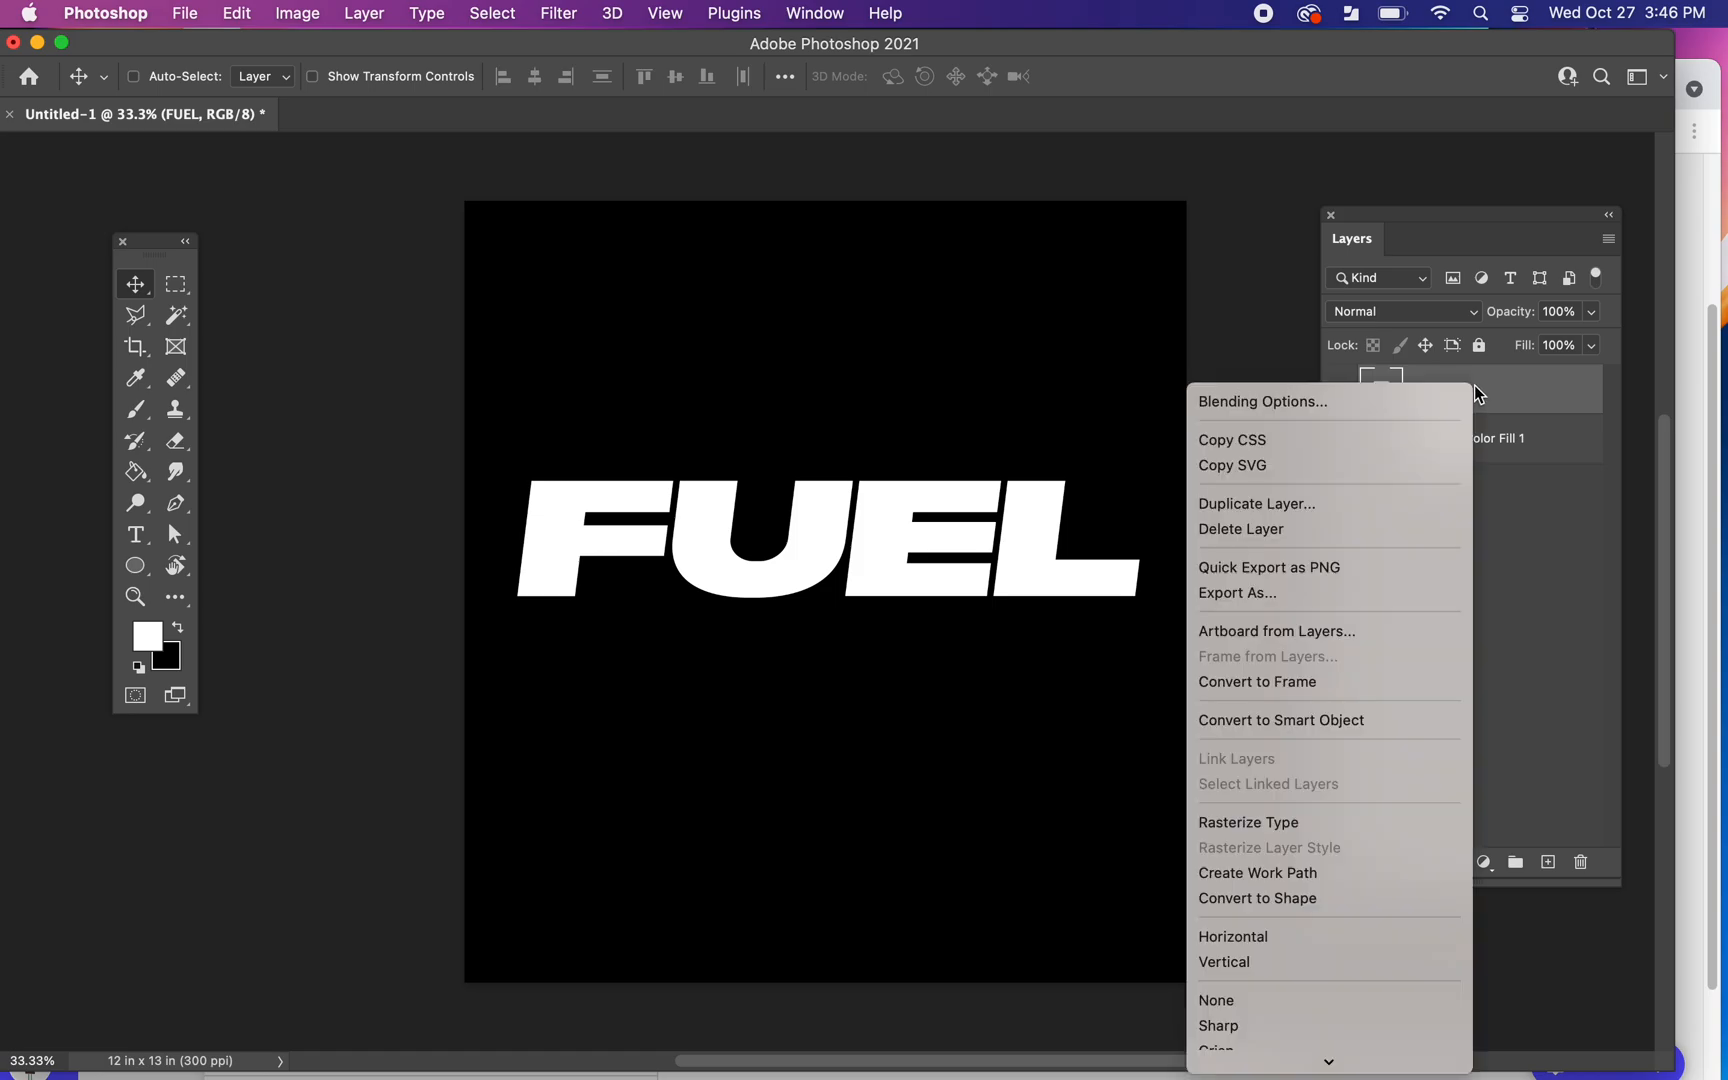
click(1318, 822)
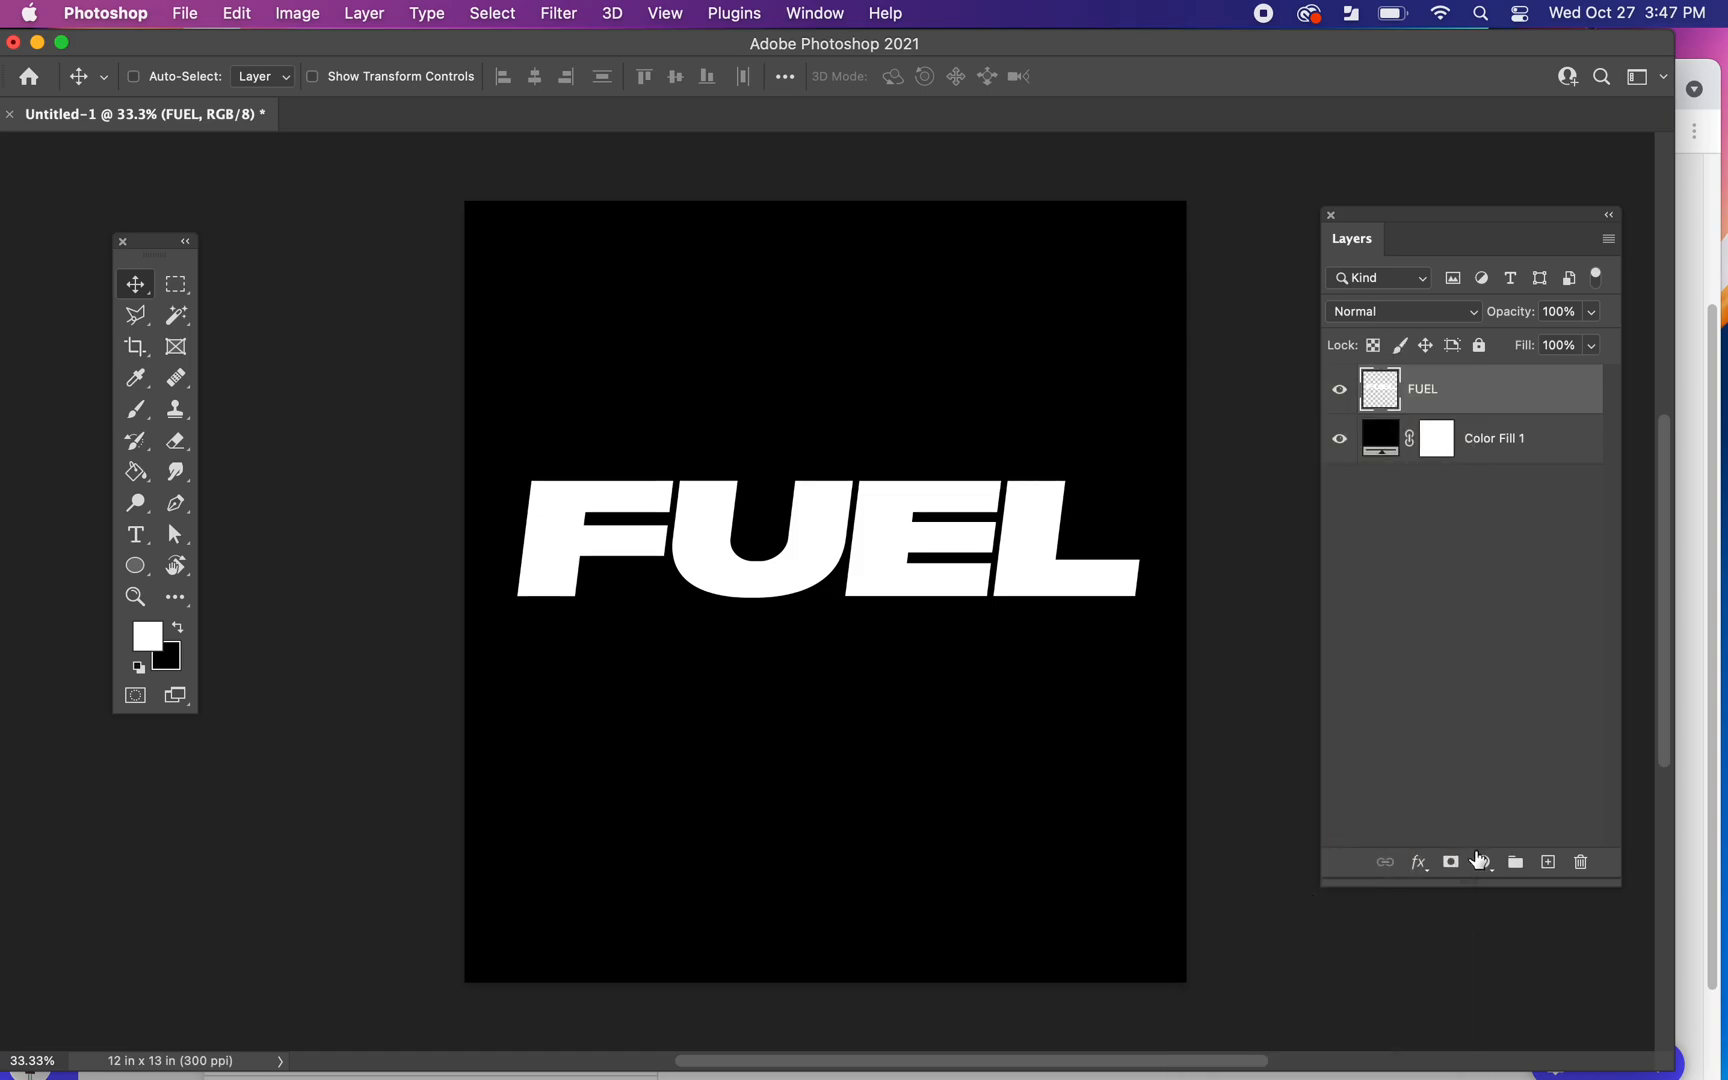
click(1484, 862)
scroll(1535, 911, down, 5)
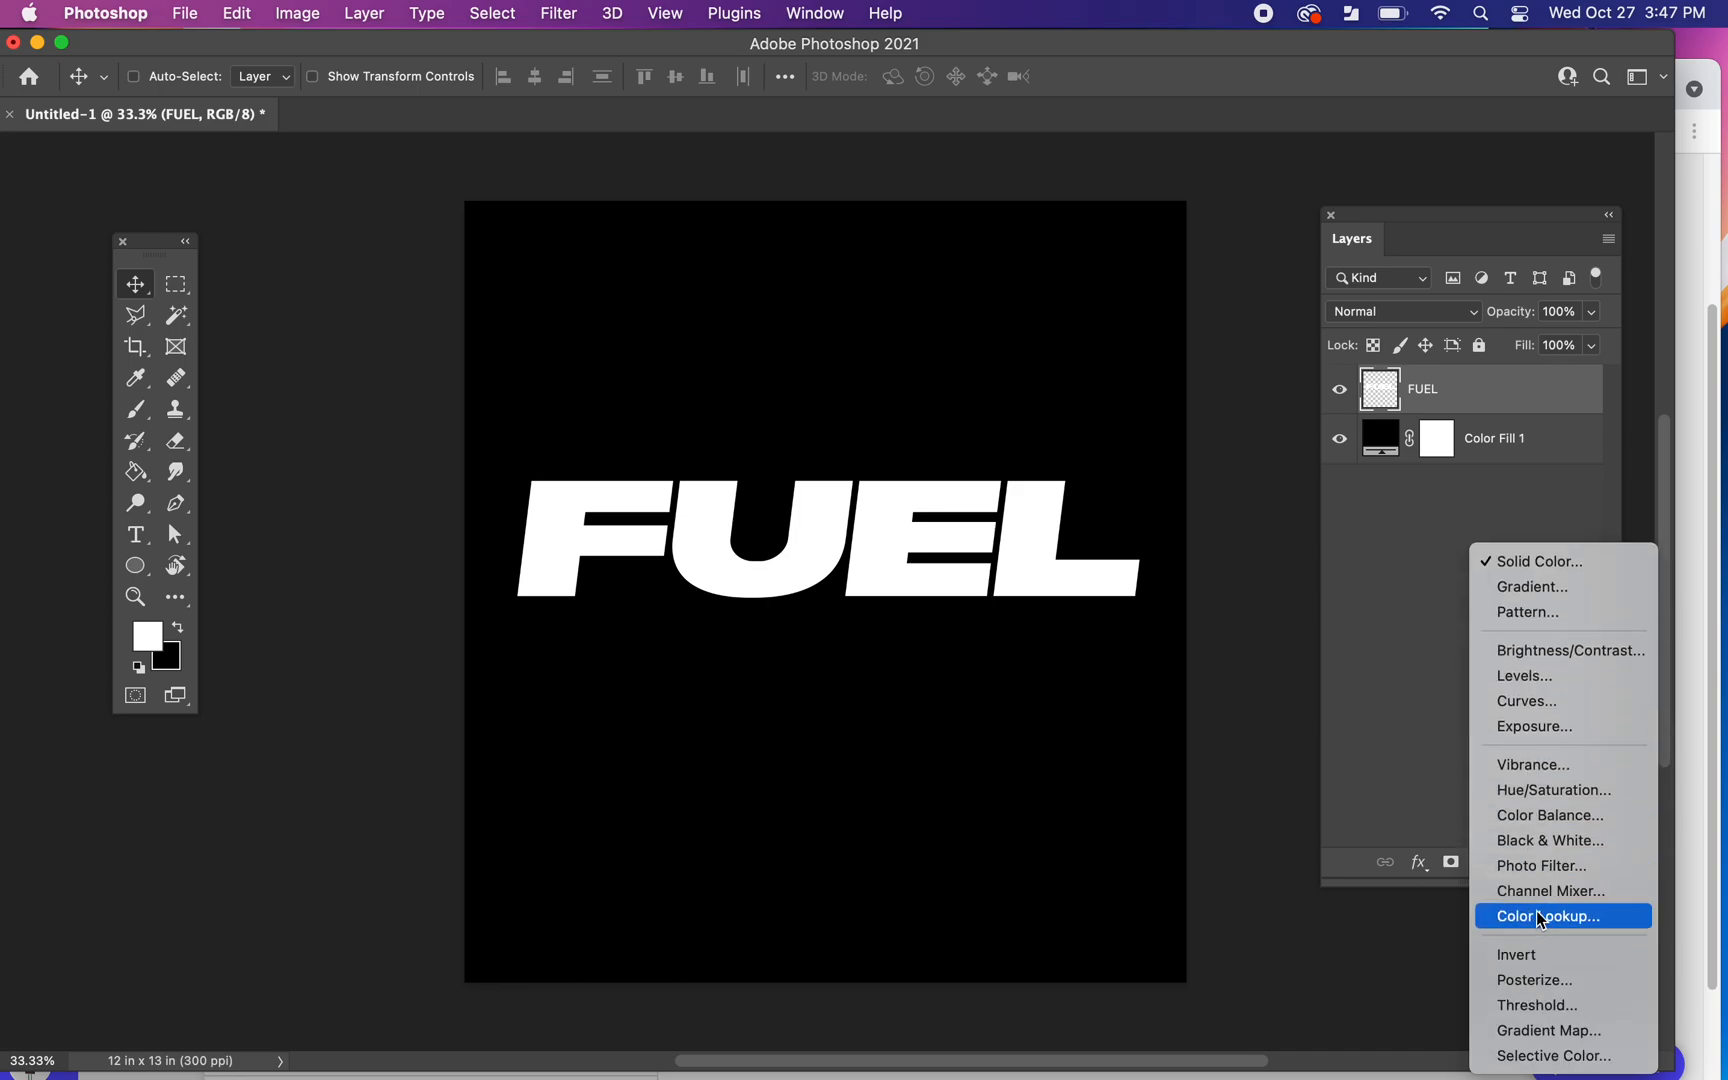
click(1566, 1036)
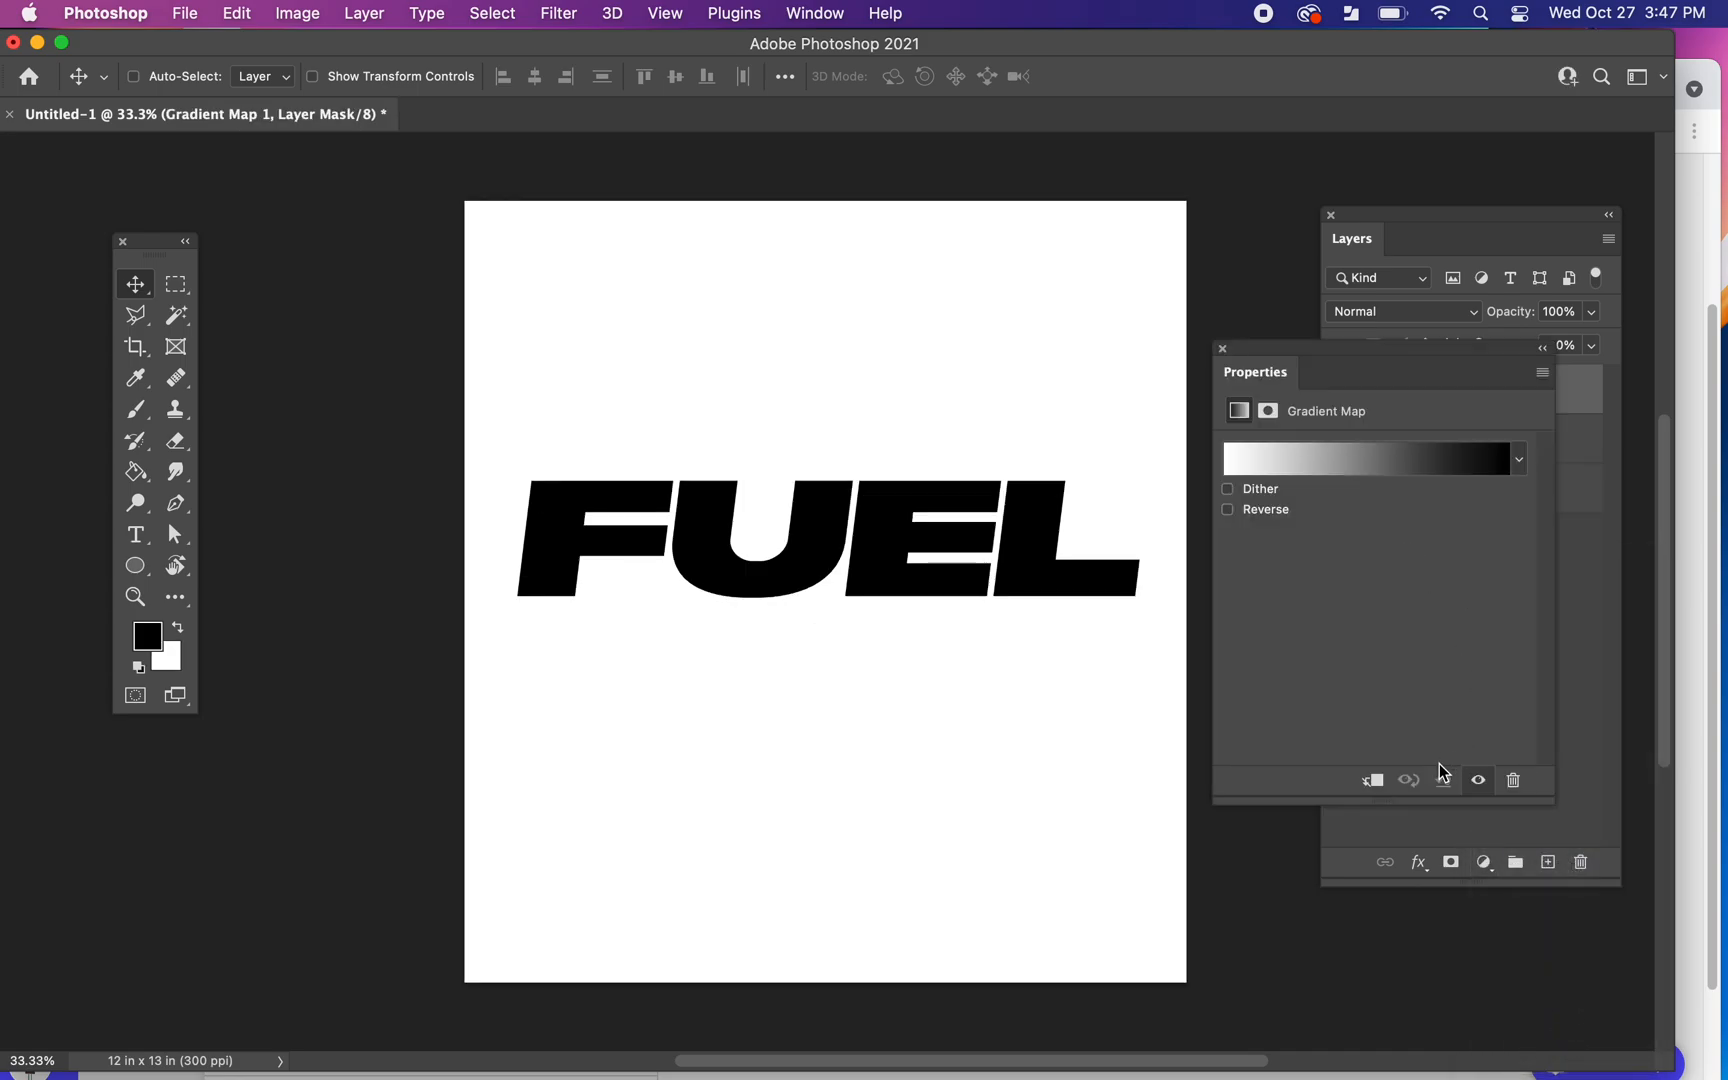
Step: Edit the gradient map's gradient and change its first color stop at 0% to red (fb0101)
click(1287, 460)
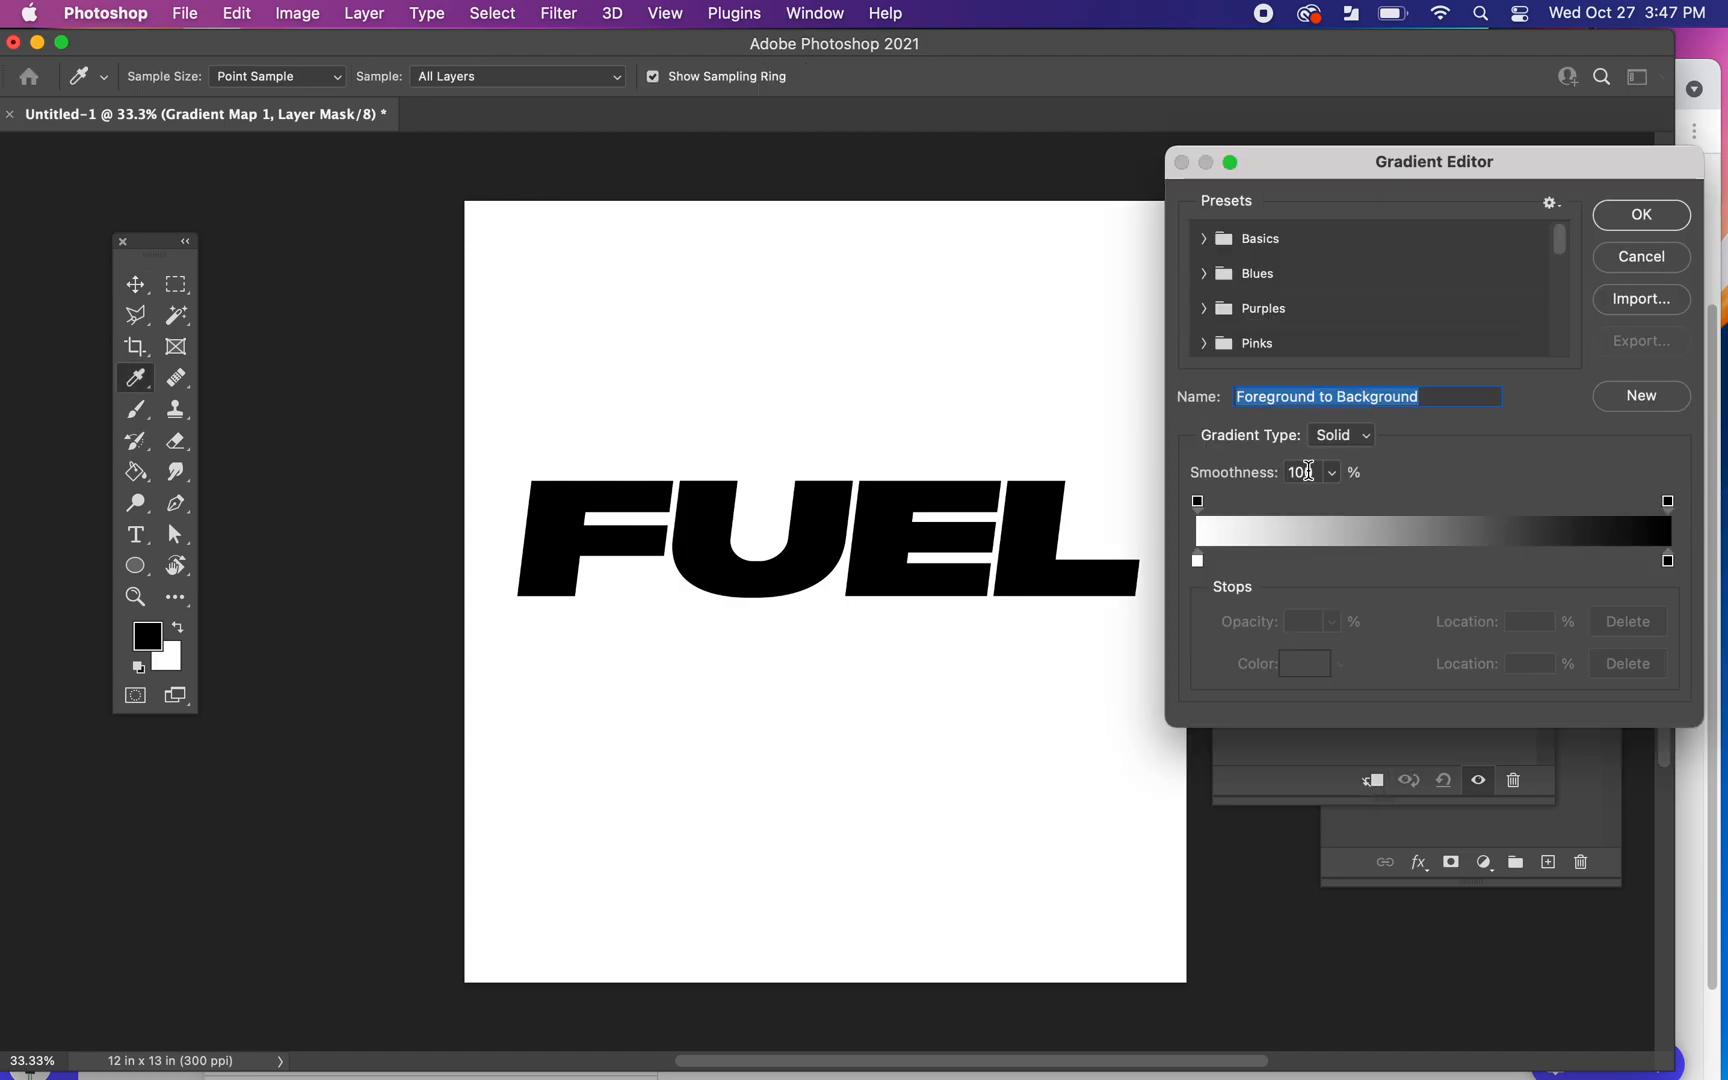
drag(1403, 145, 777, 157)
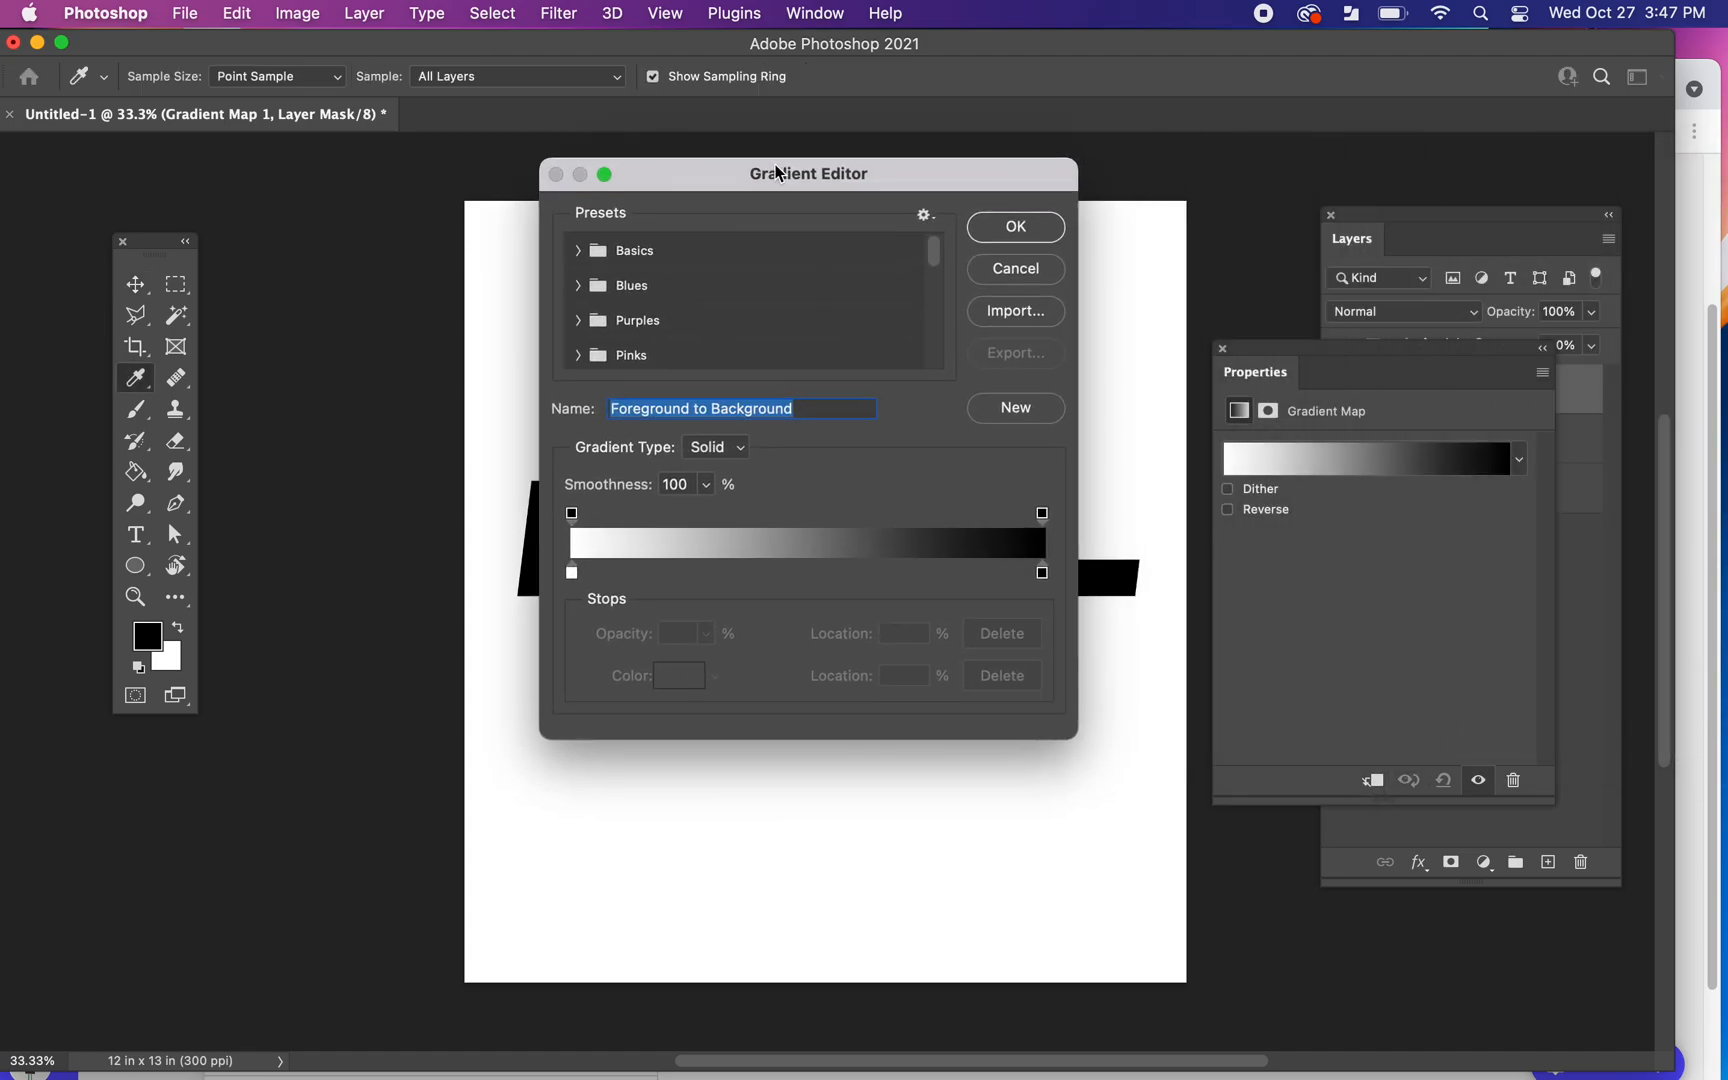
double_click(572, 573)
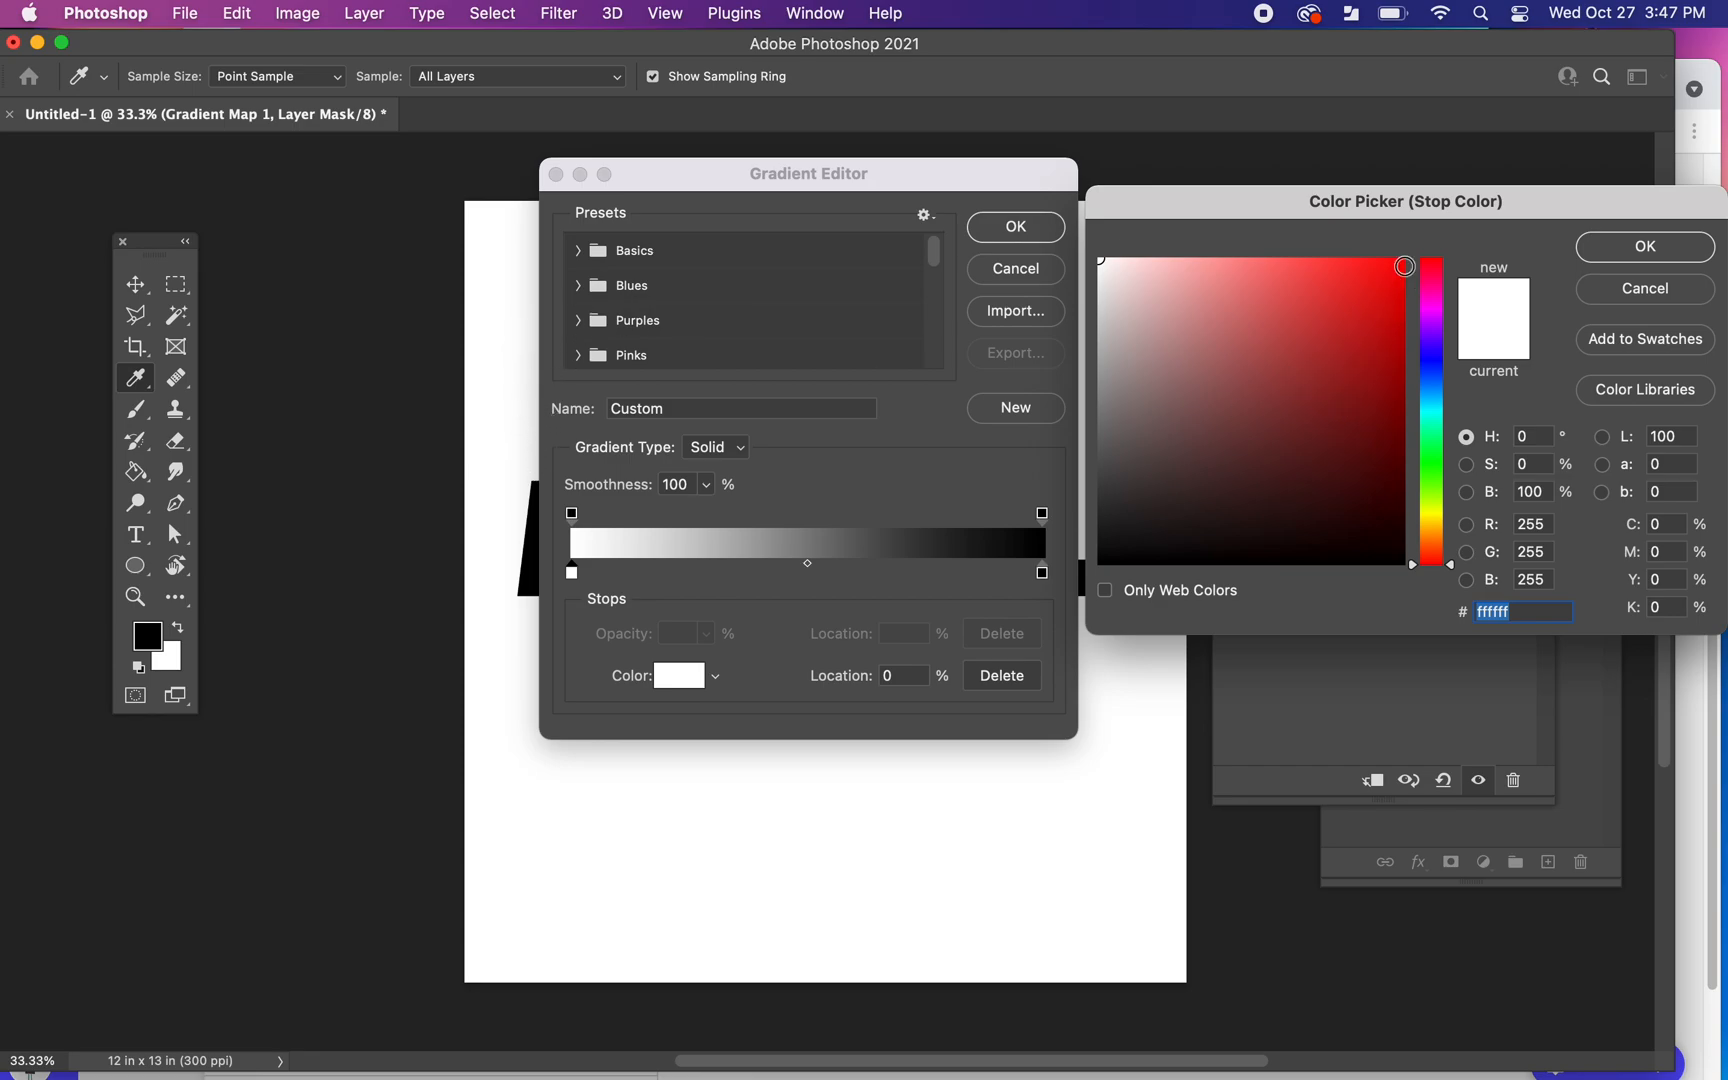
click(1402, 261)
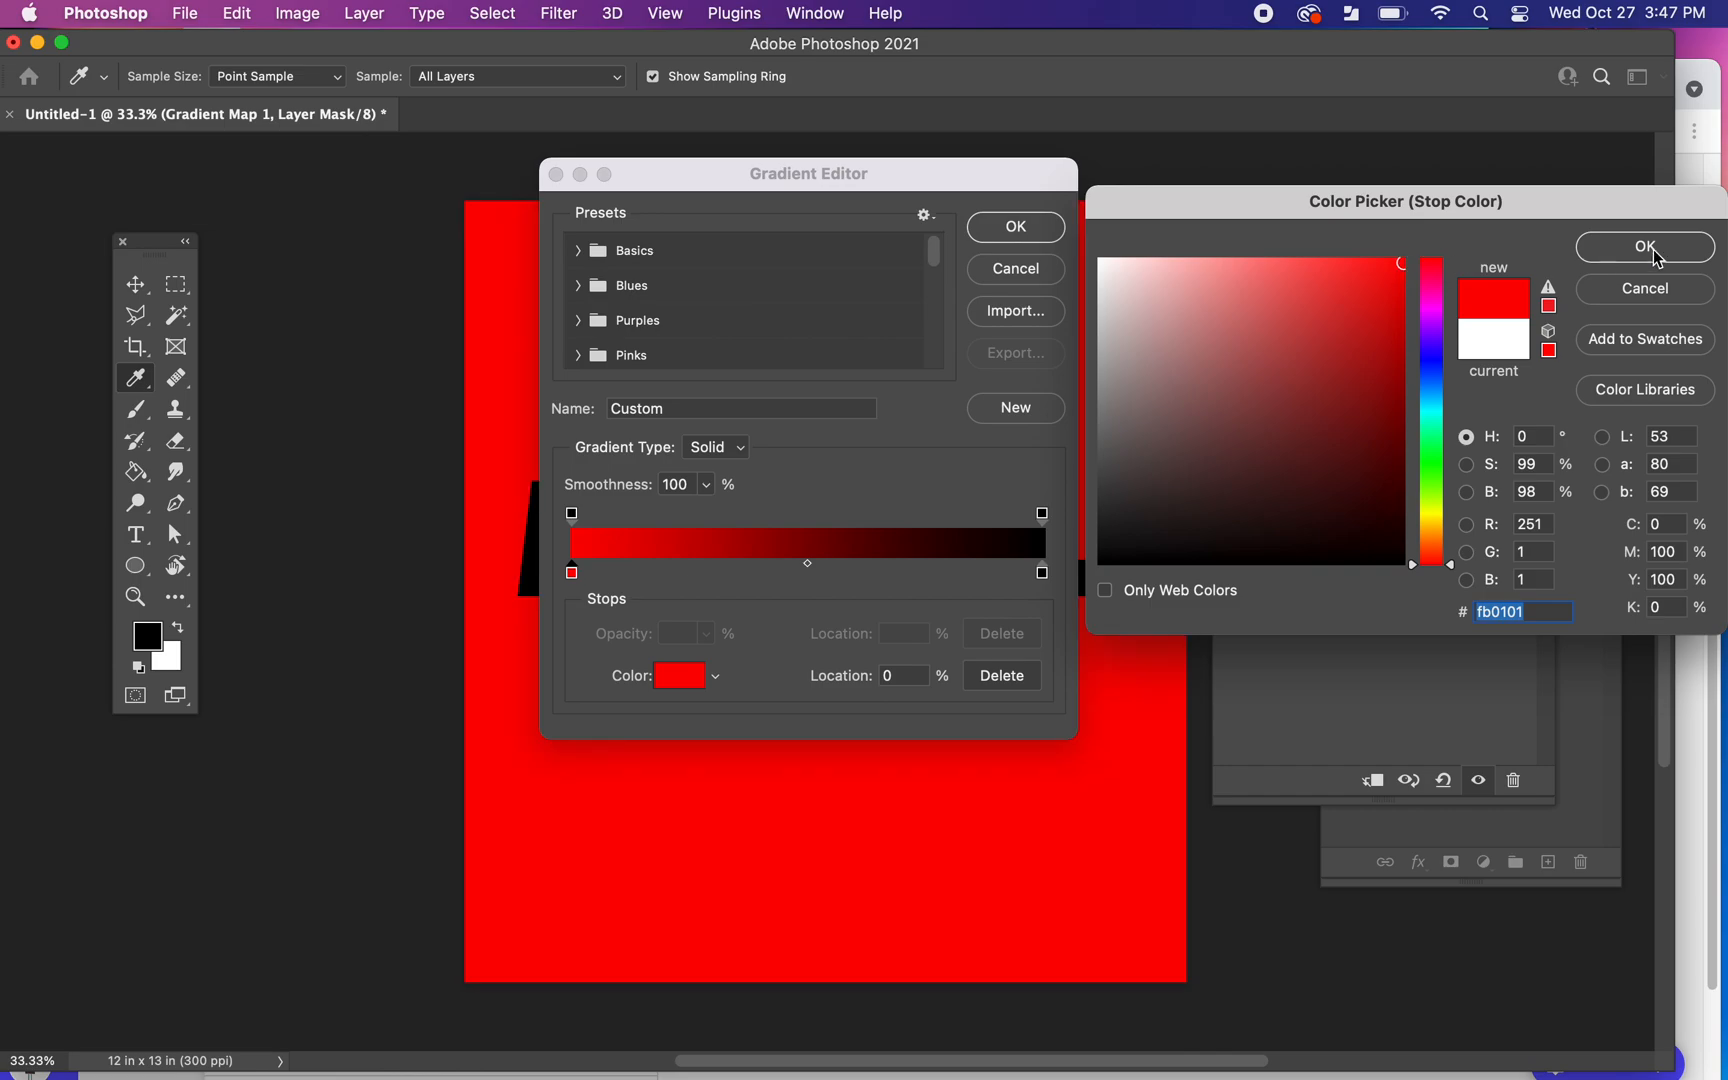
click(1645, 248)
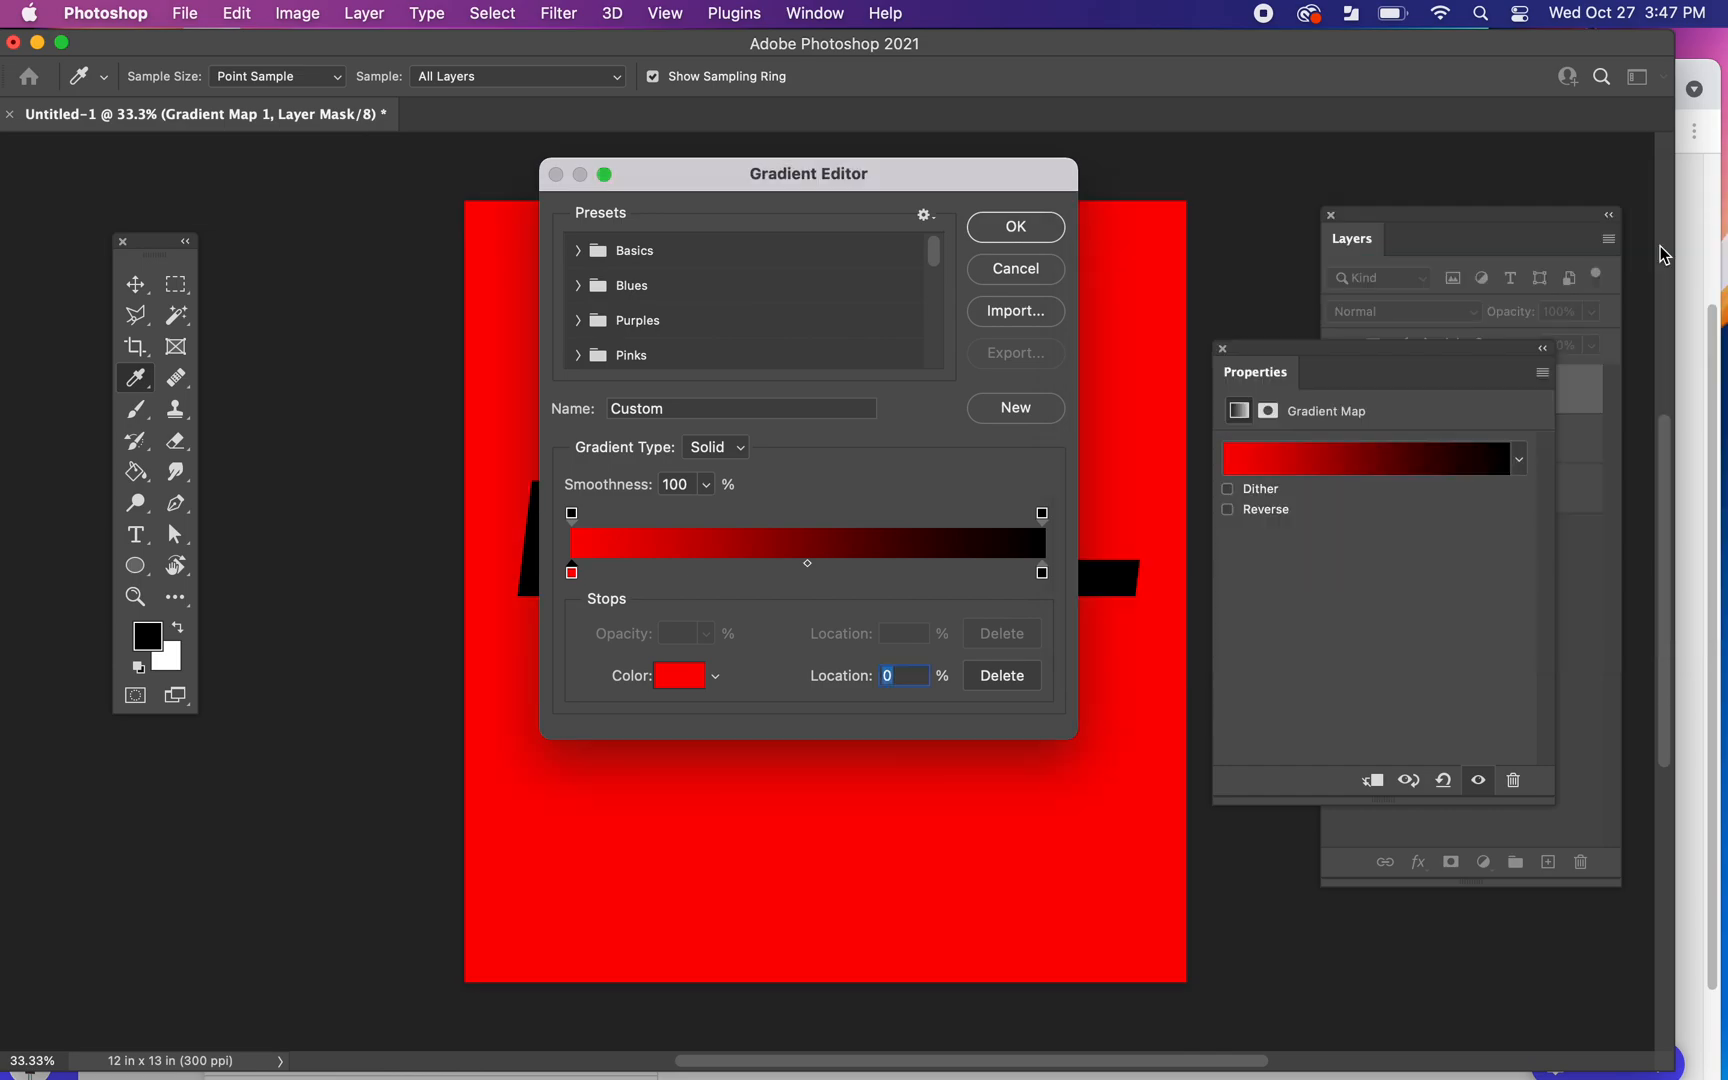
Step: Add a color stop at 12% on the gradient and make it magenta (fb01ac)
click(629, 570)
double_click(628, 574)
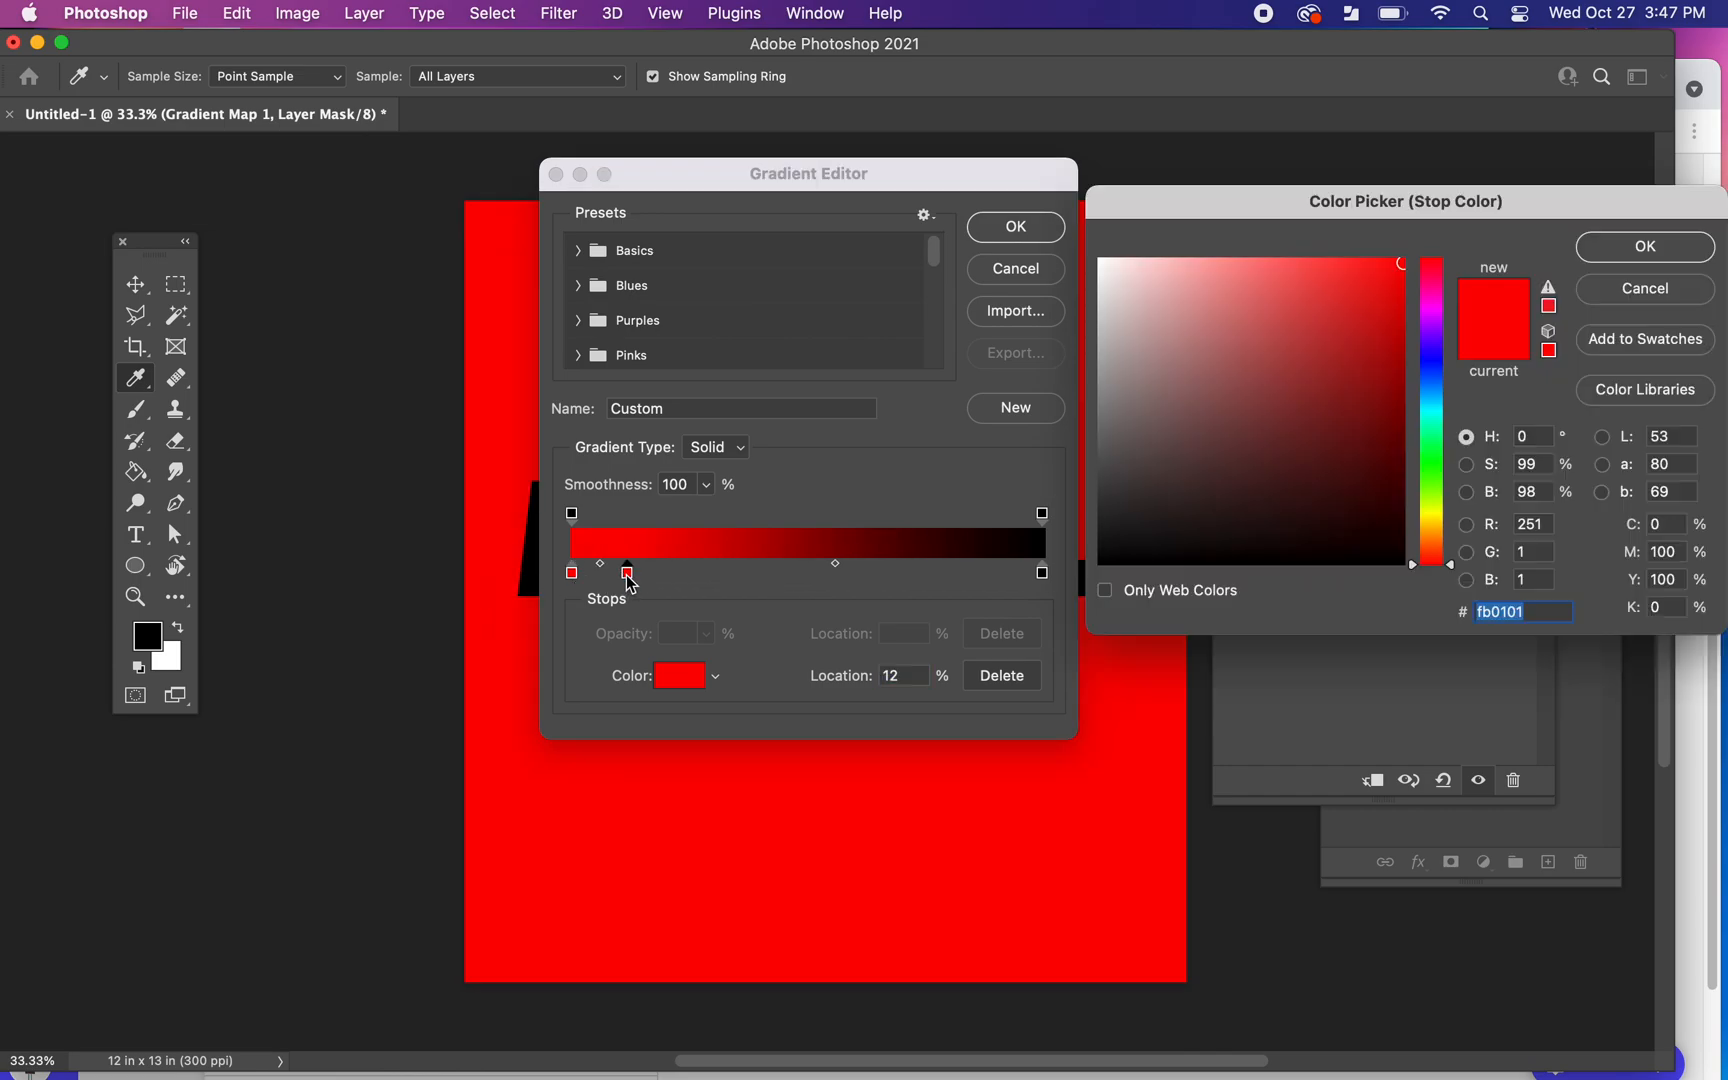
click(1431, 294)
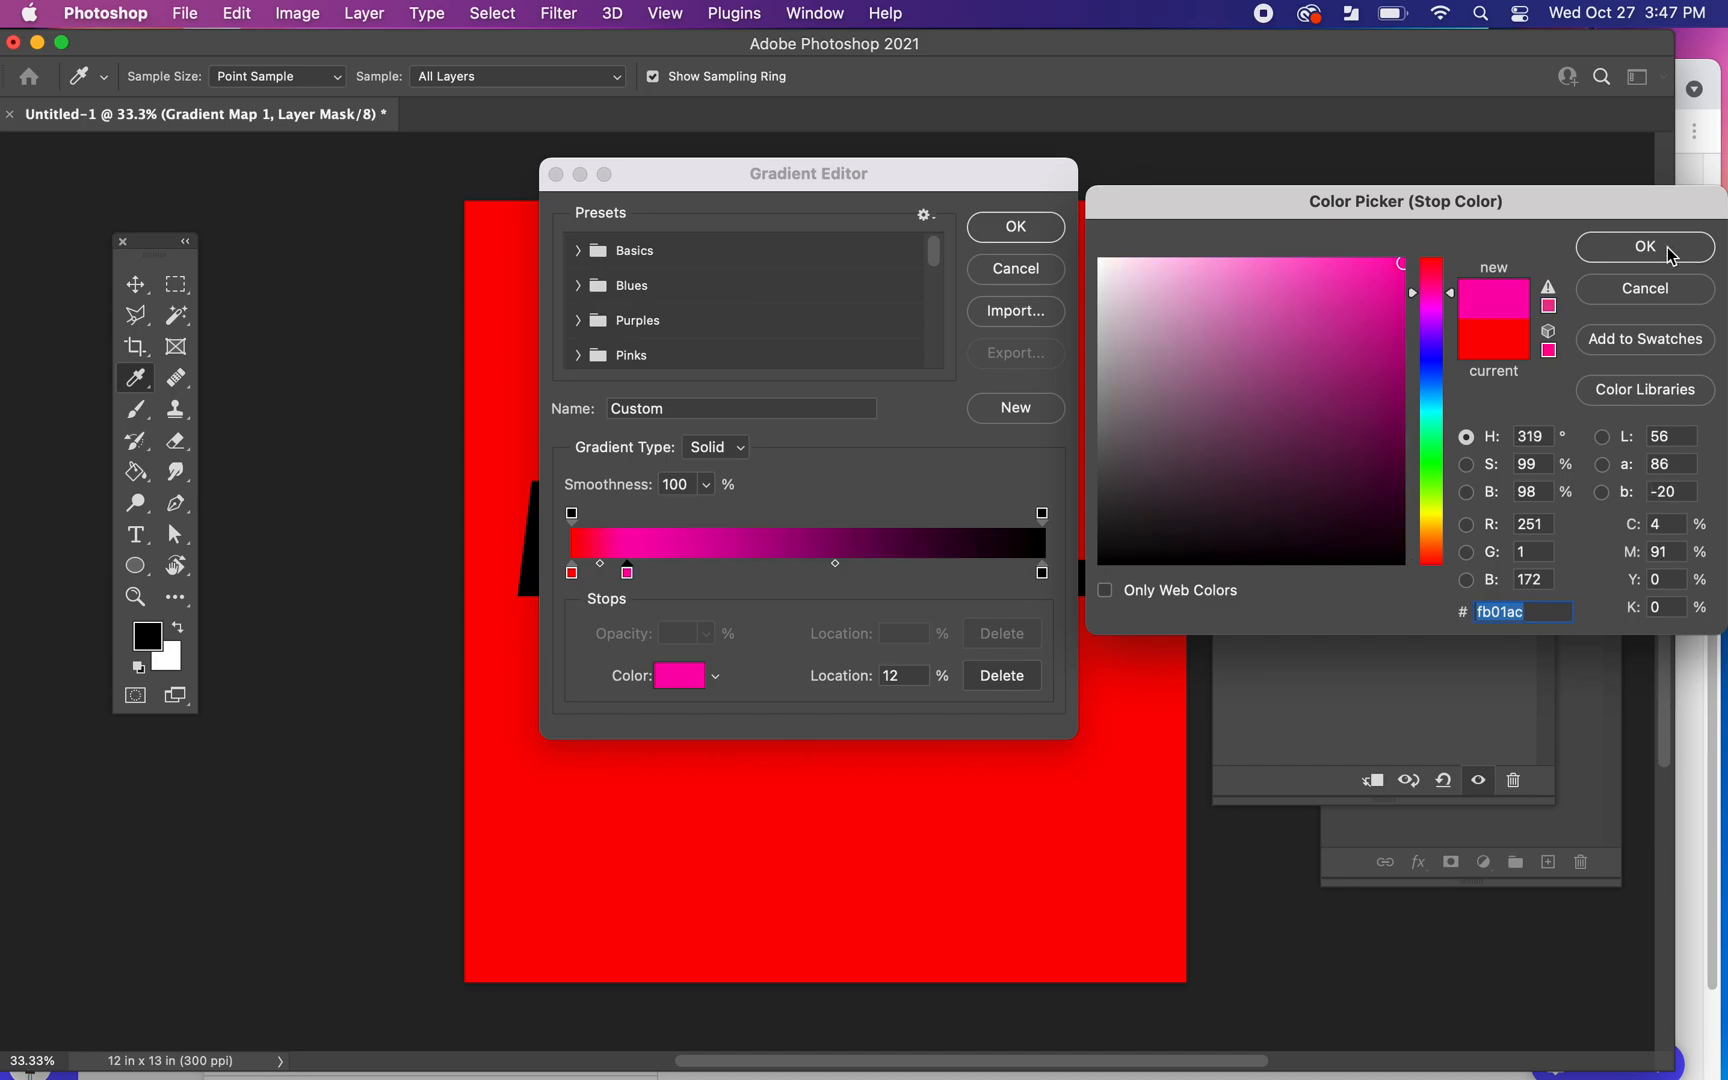
click(1668, 255)
Step: Add a color stop at 25% on the gradient and make it blue (3001fb)
click(692, 571)
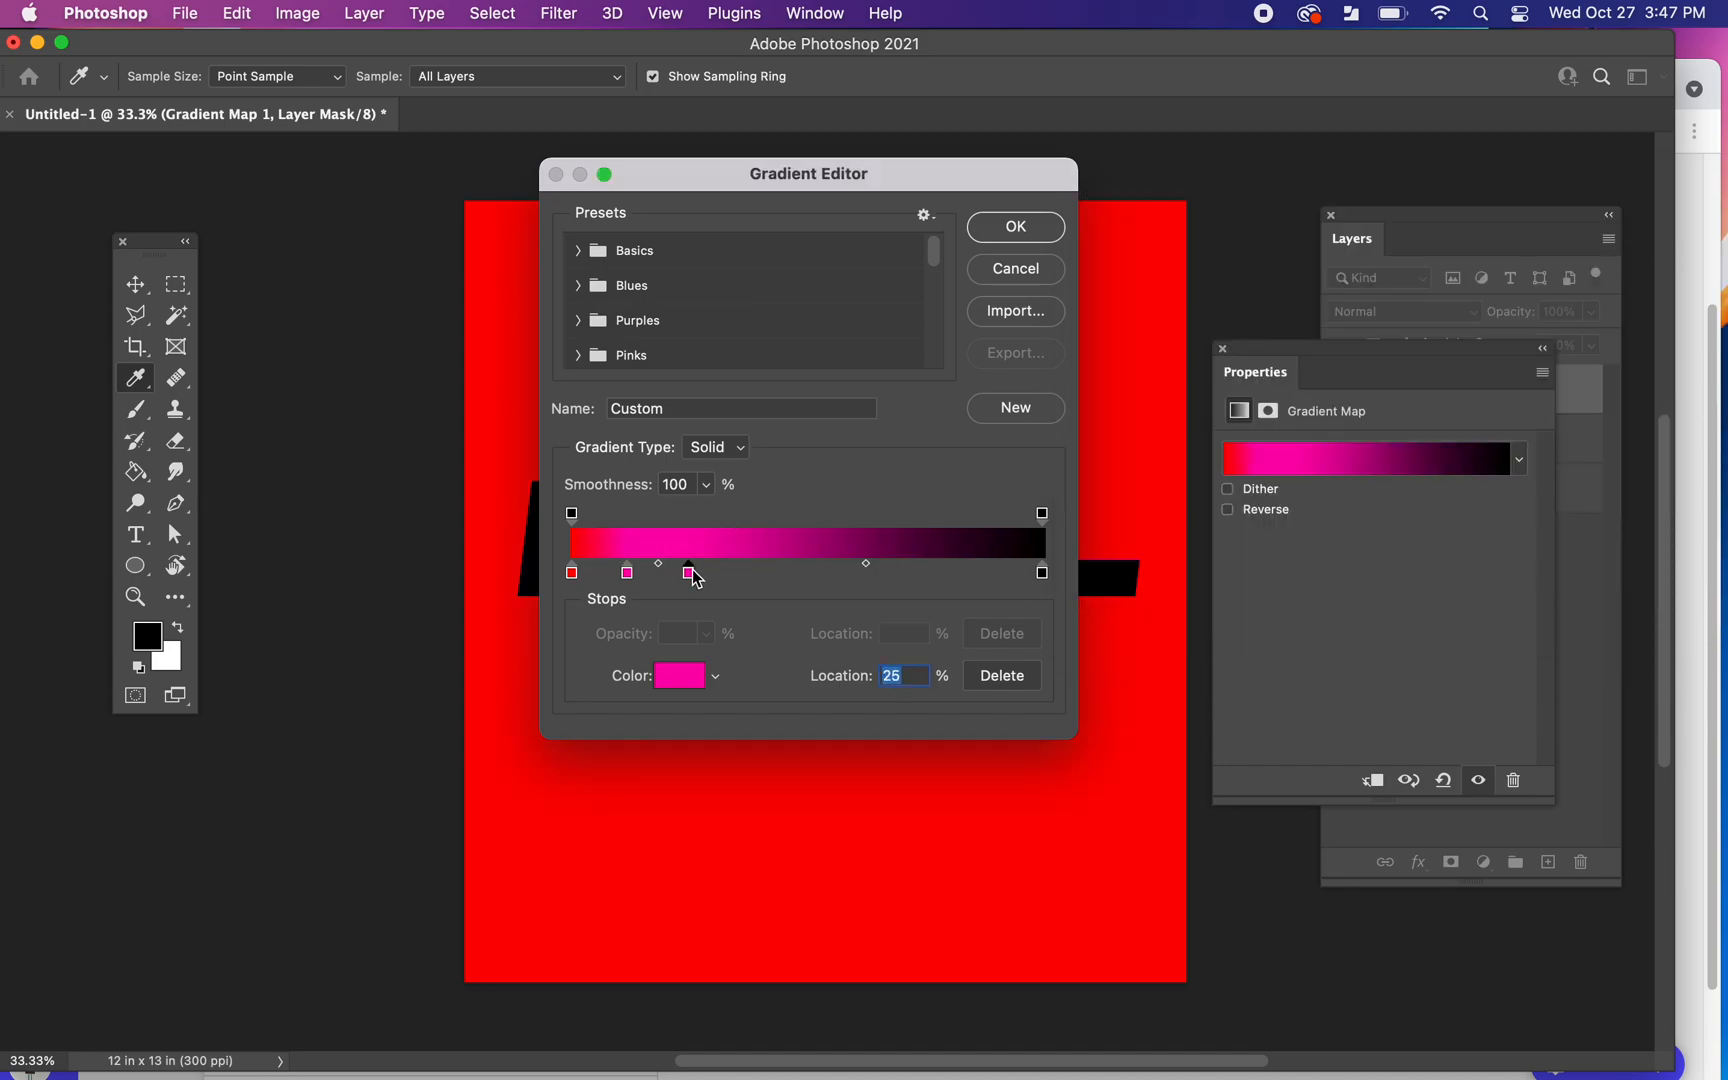
double_click(688, 572)
click(1436, 350)
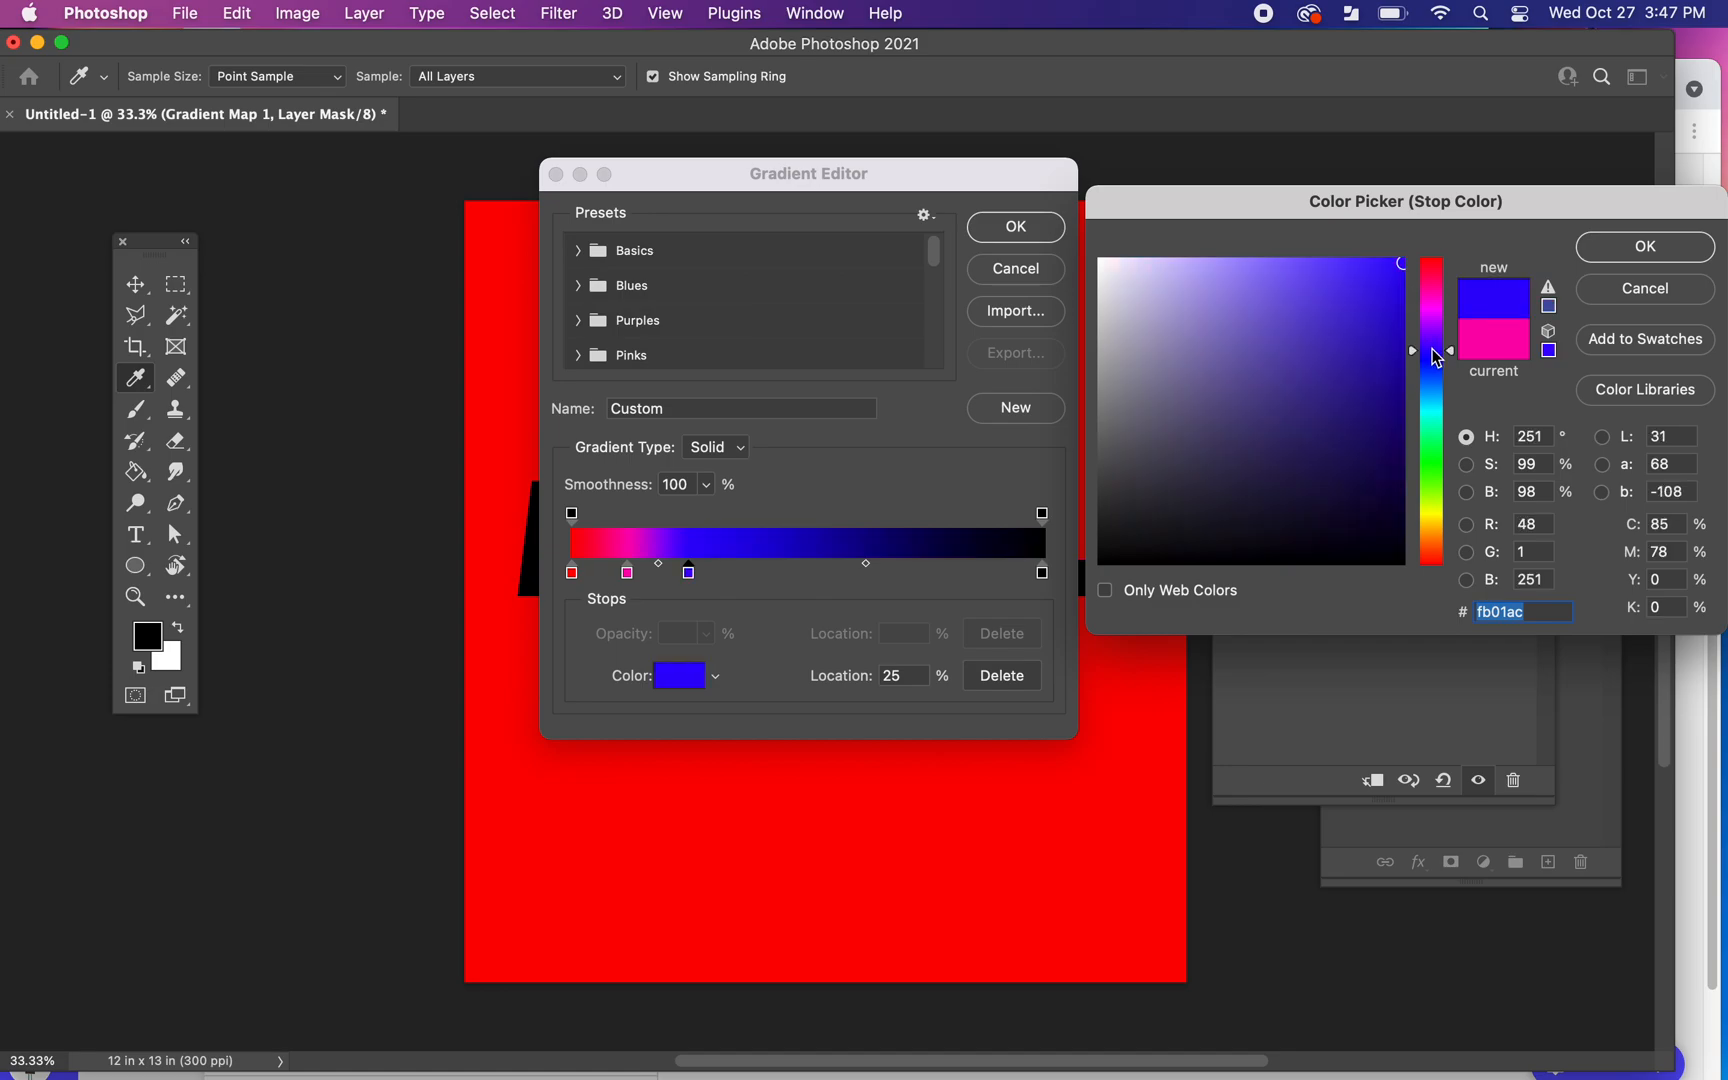
click(1634, 256)
Step: Add a color stop at 39% on the gradient and make it cyan (01fbe6)
click(757, 573)
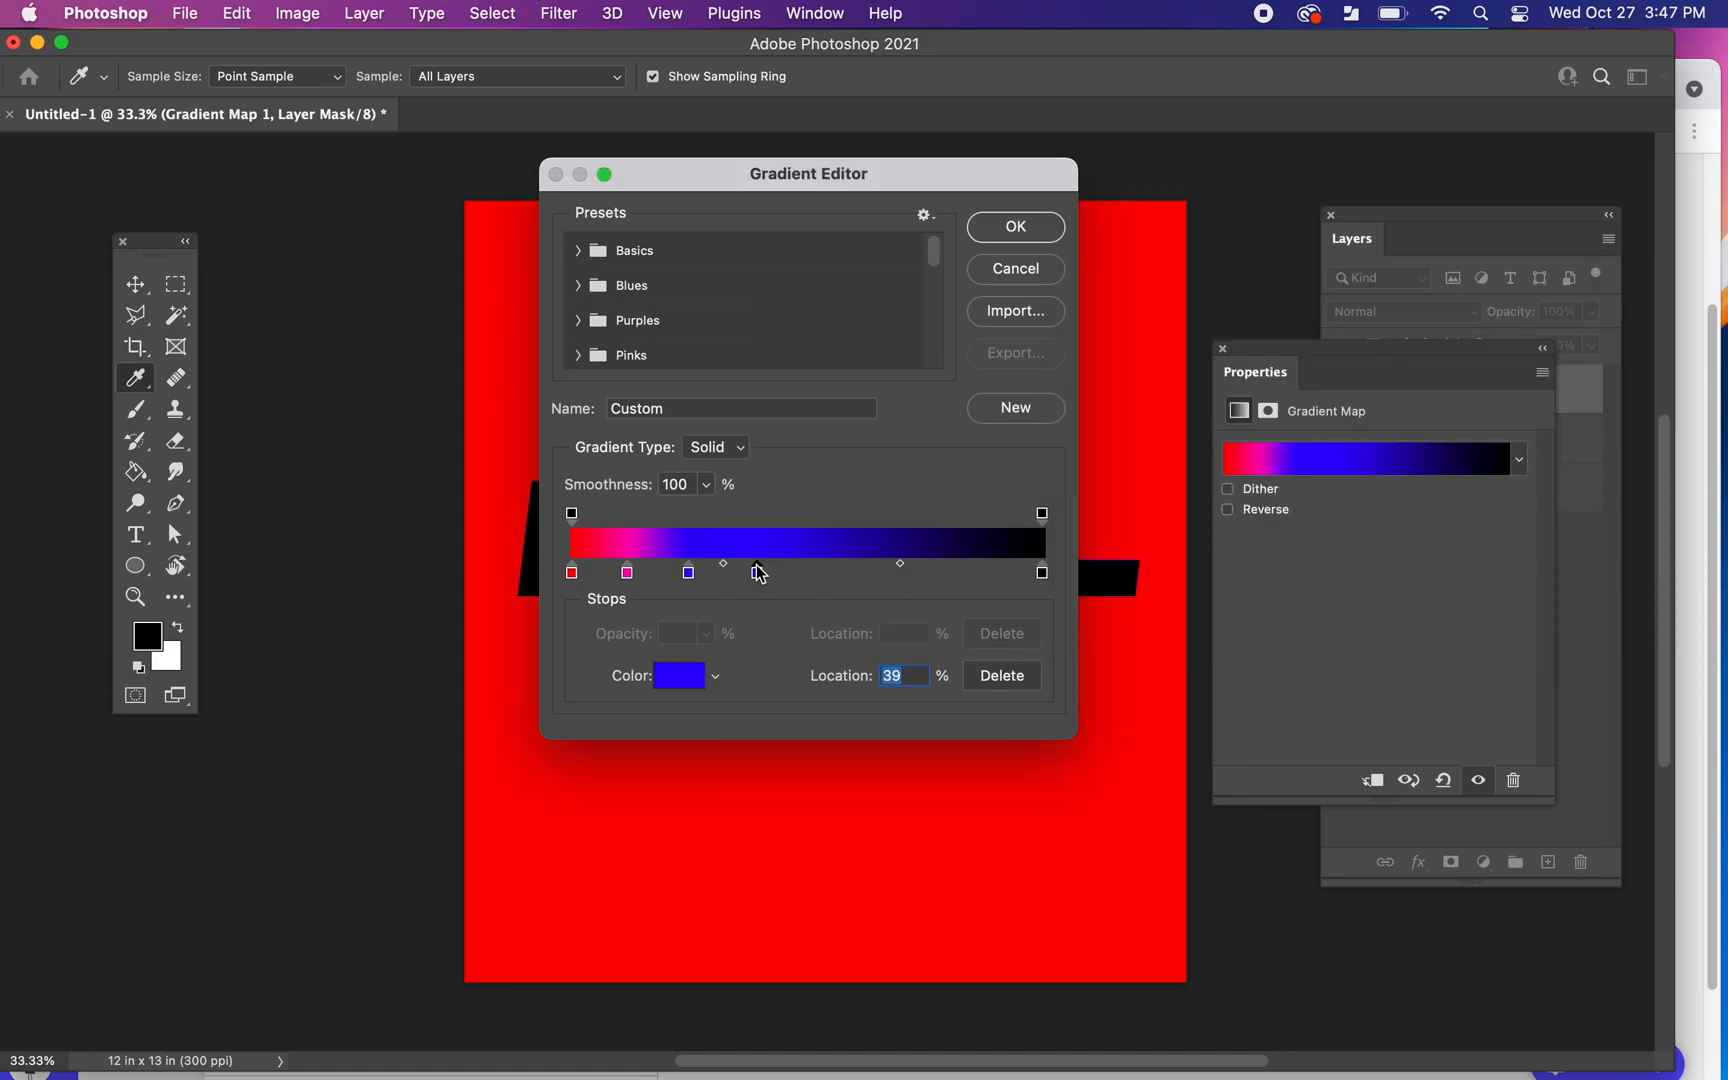
double_click(757, 573)
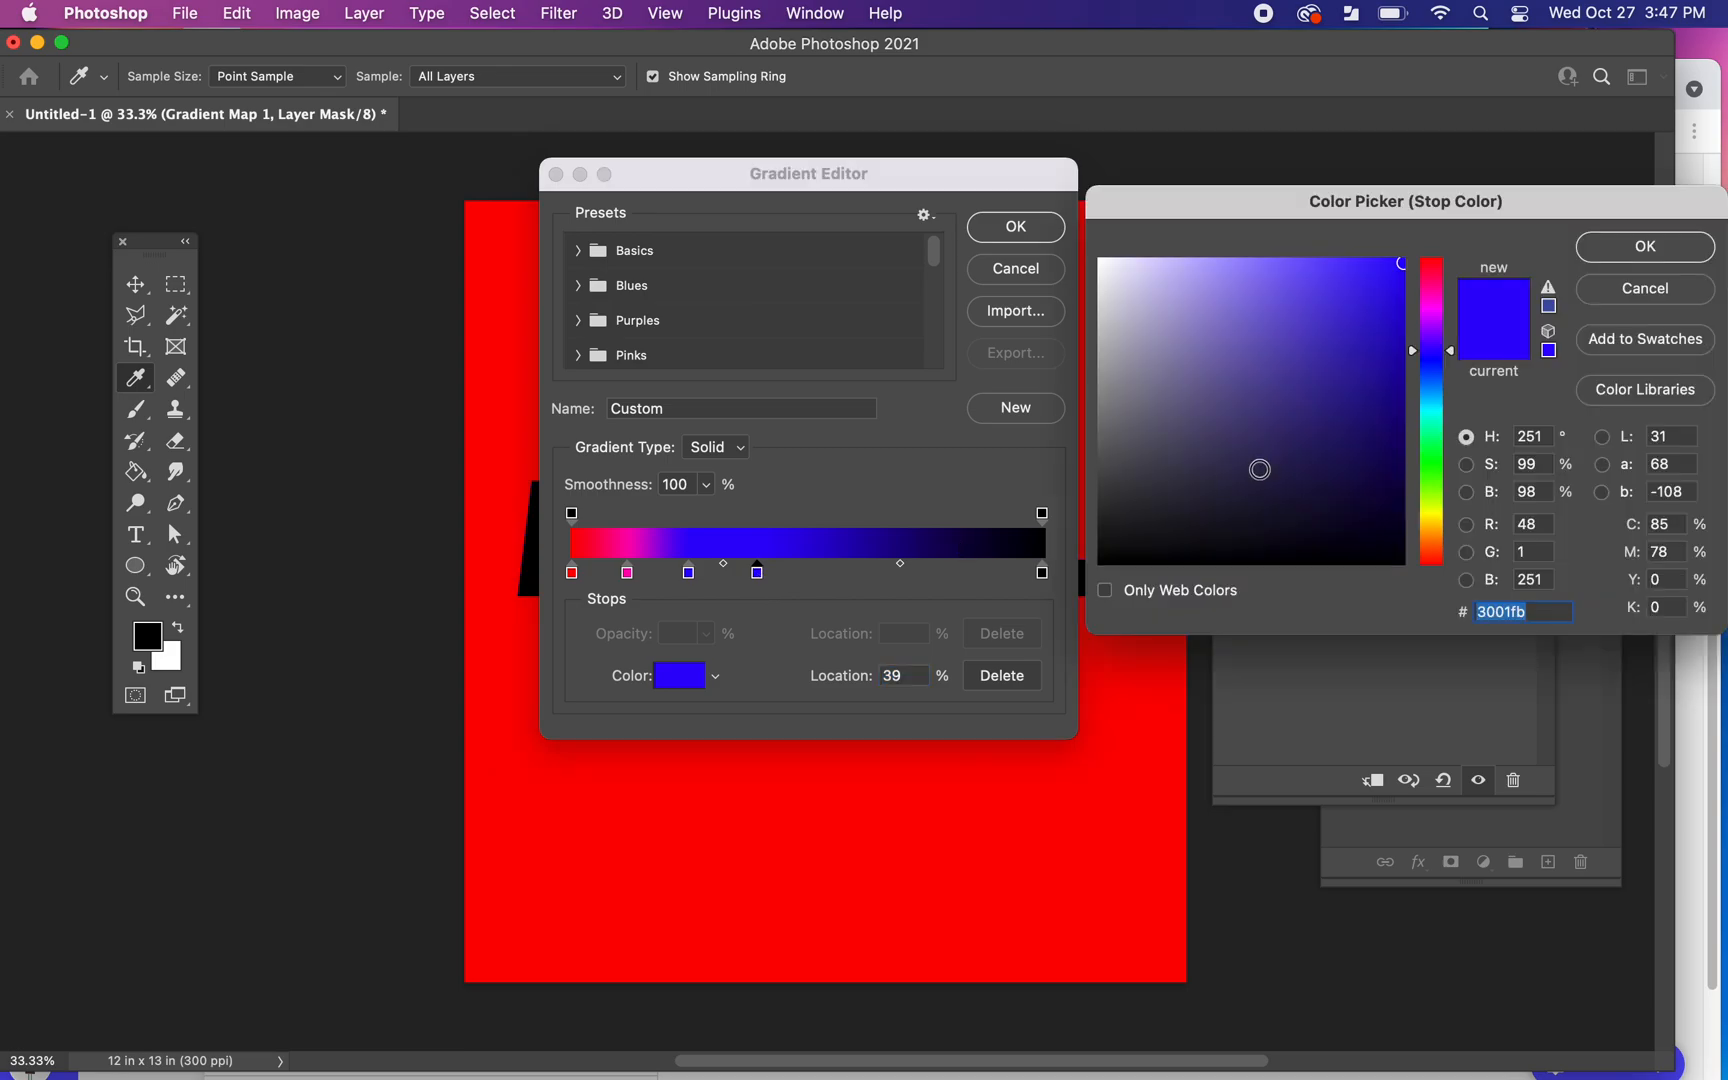
click(1440, 408)
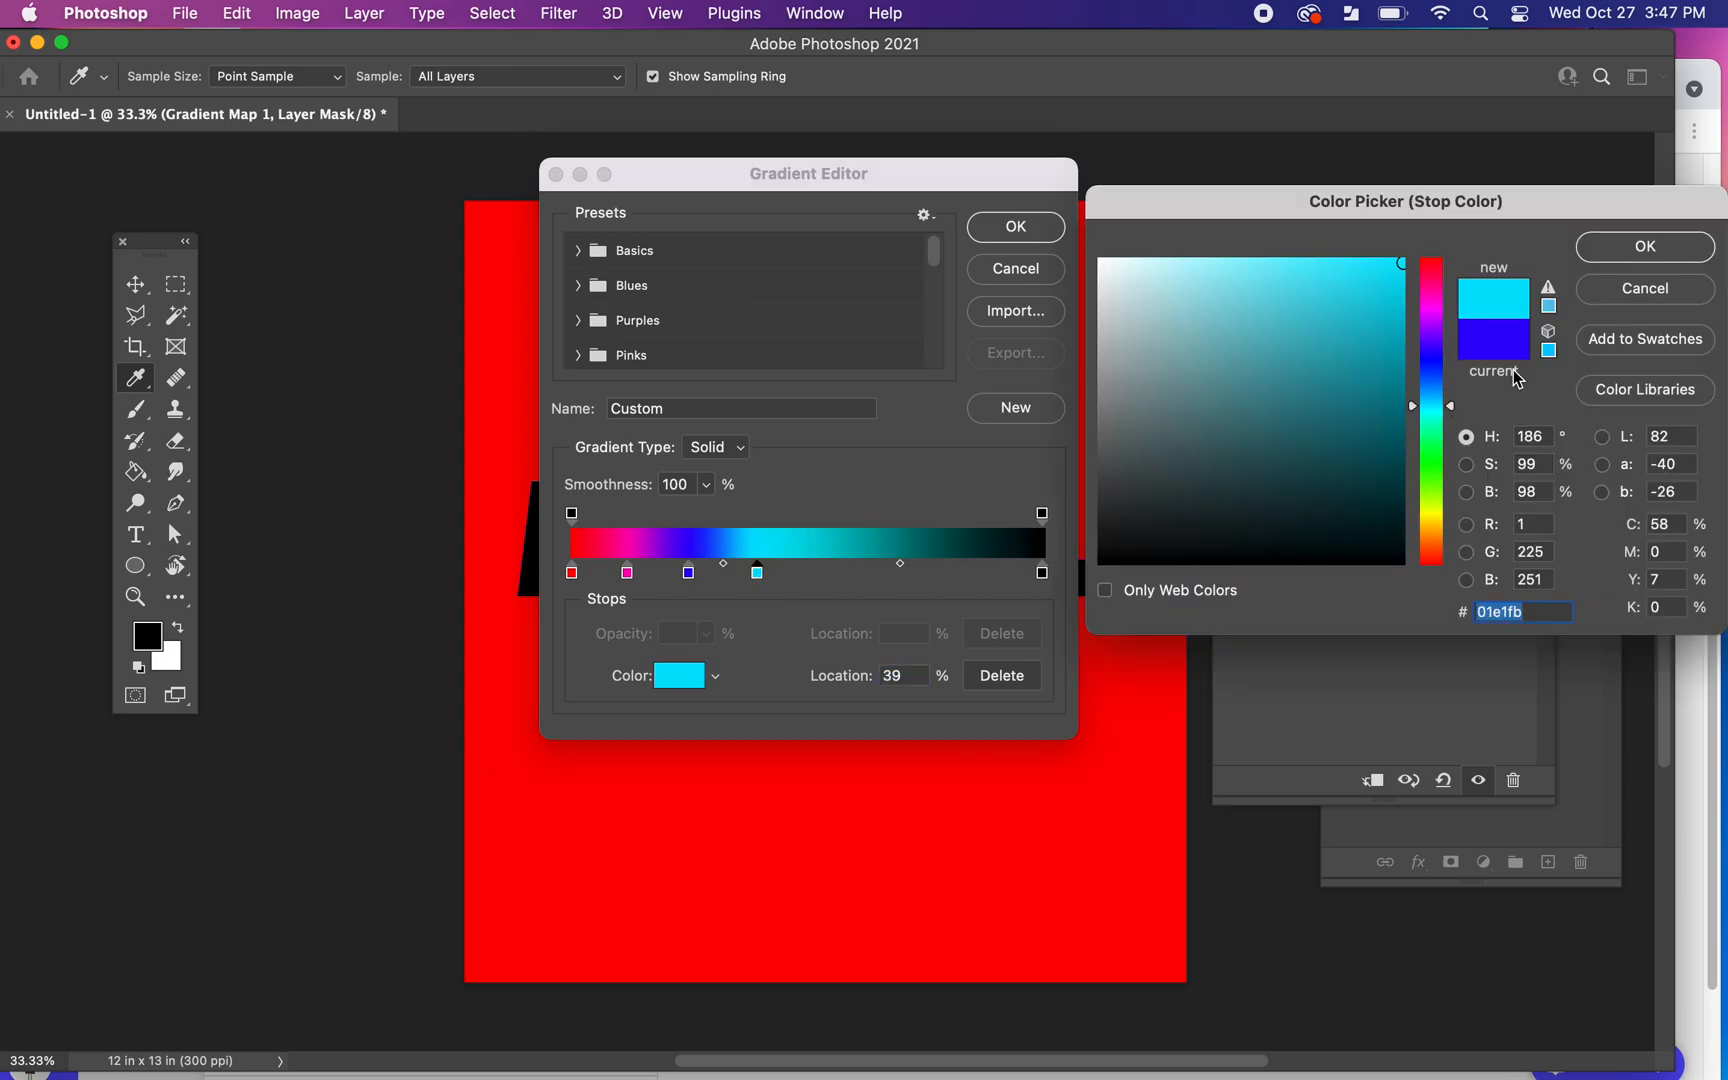
click(1442, 416)
click(1645, 247)
Step: Add two more color stops after the cyan one and make the one at 54% green (01fb30)
click(827, 573)
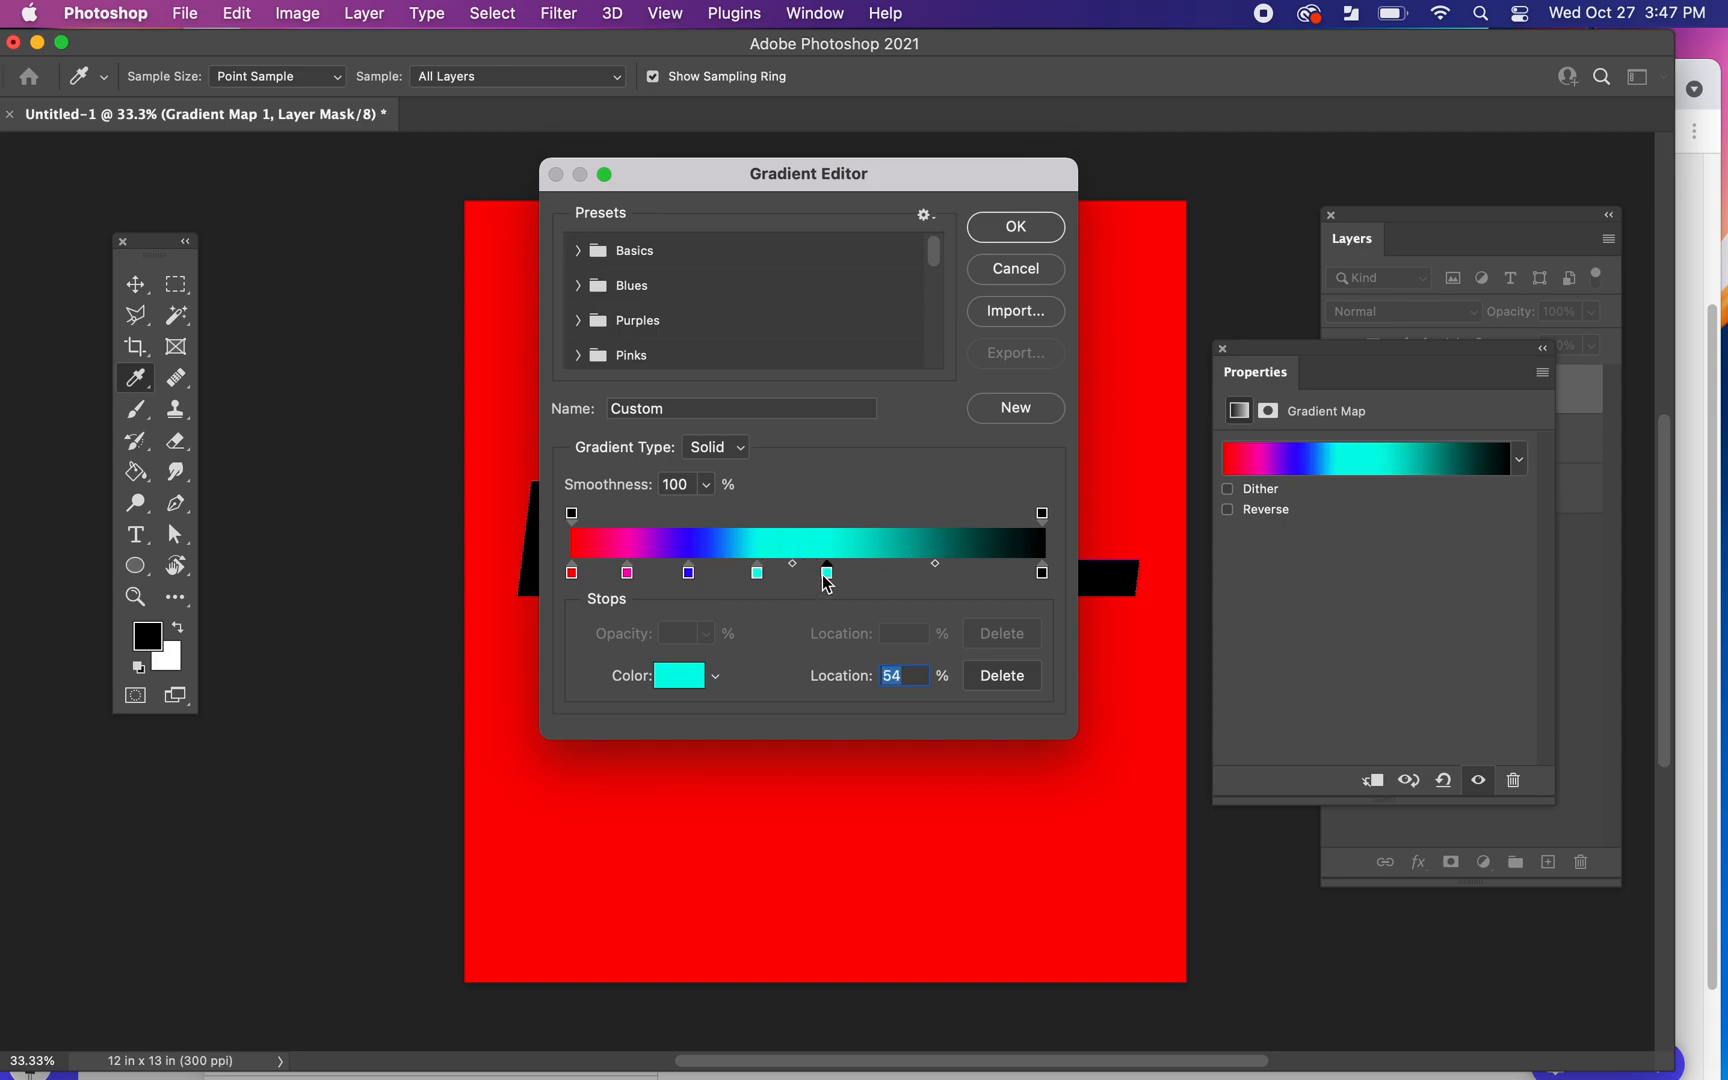
click(879, 572)
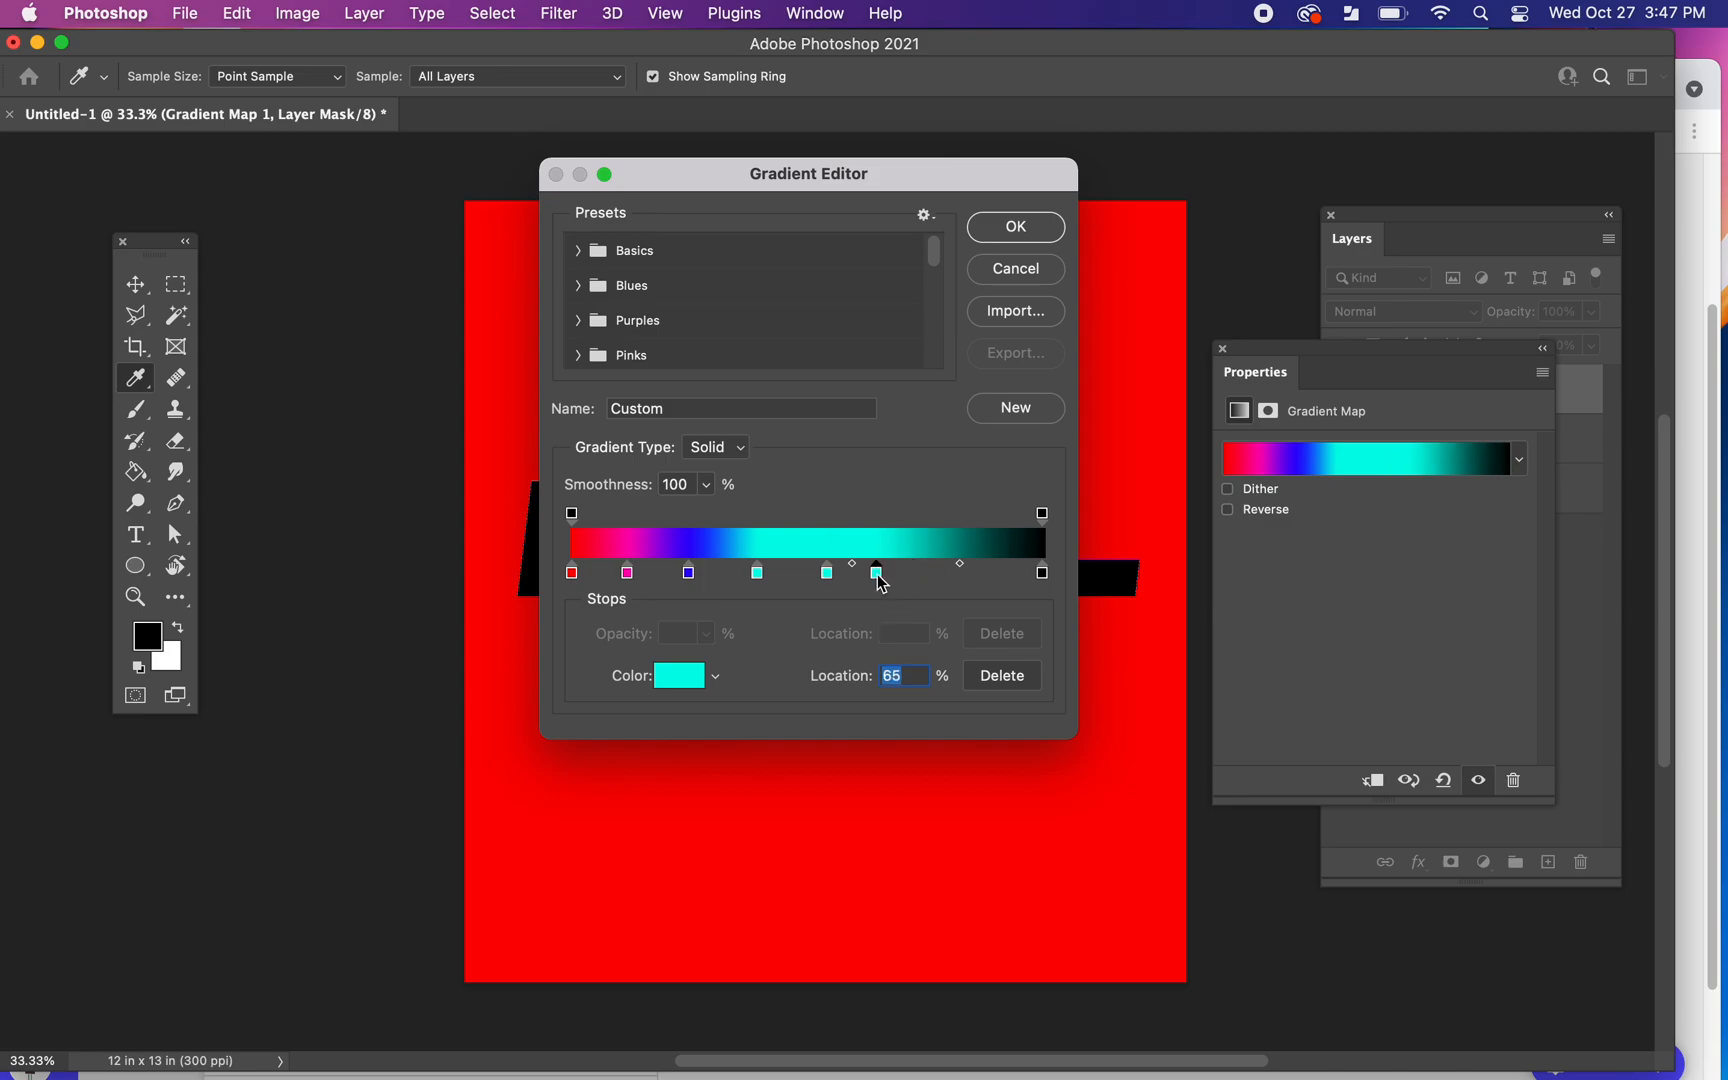
drag(879, 574, 896, 572)
double_click(828, 576)
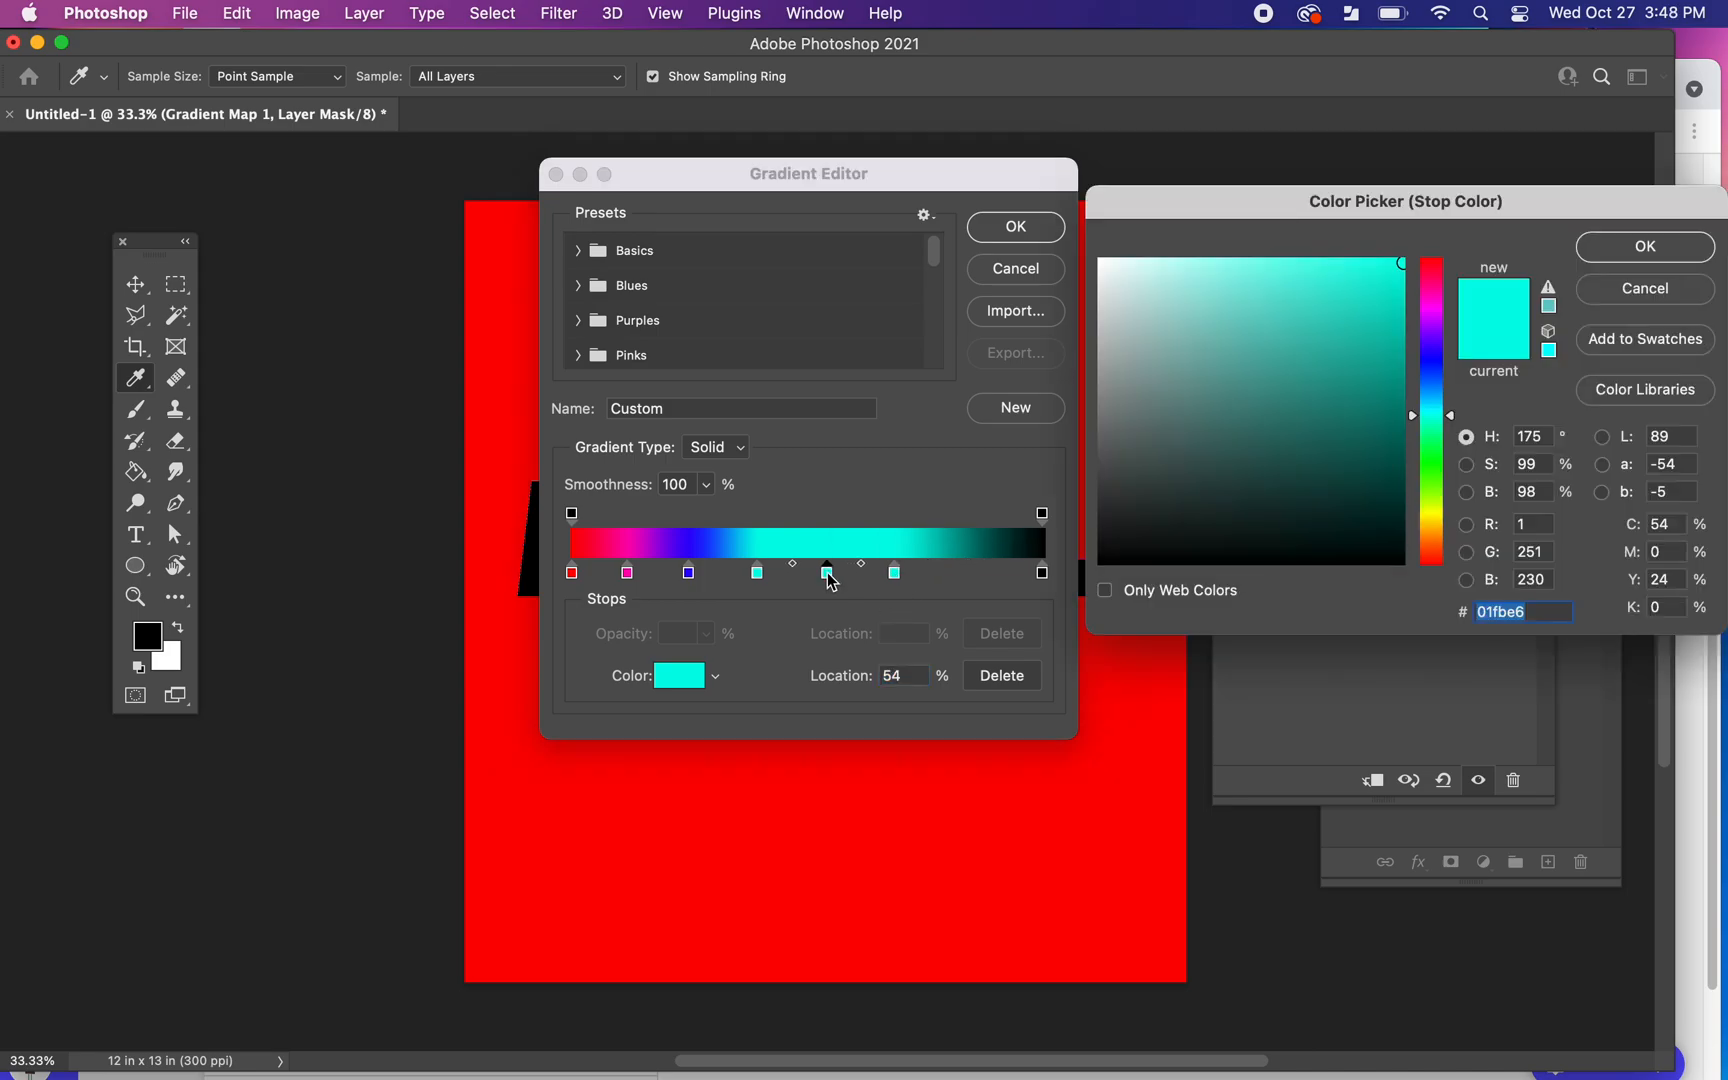
click(1431, 452)
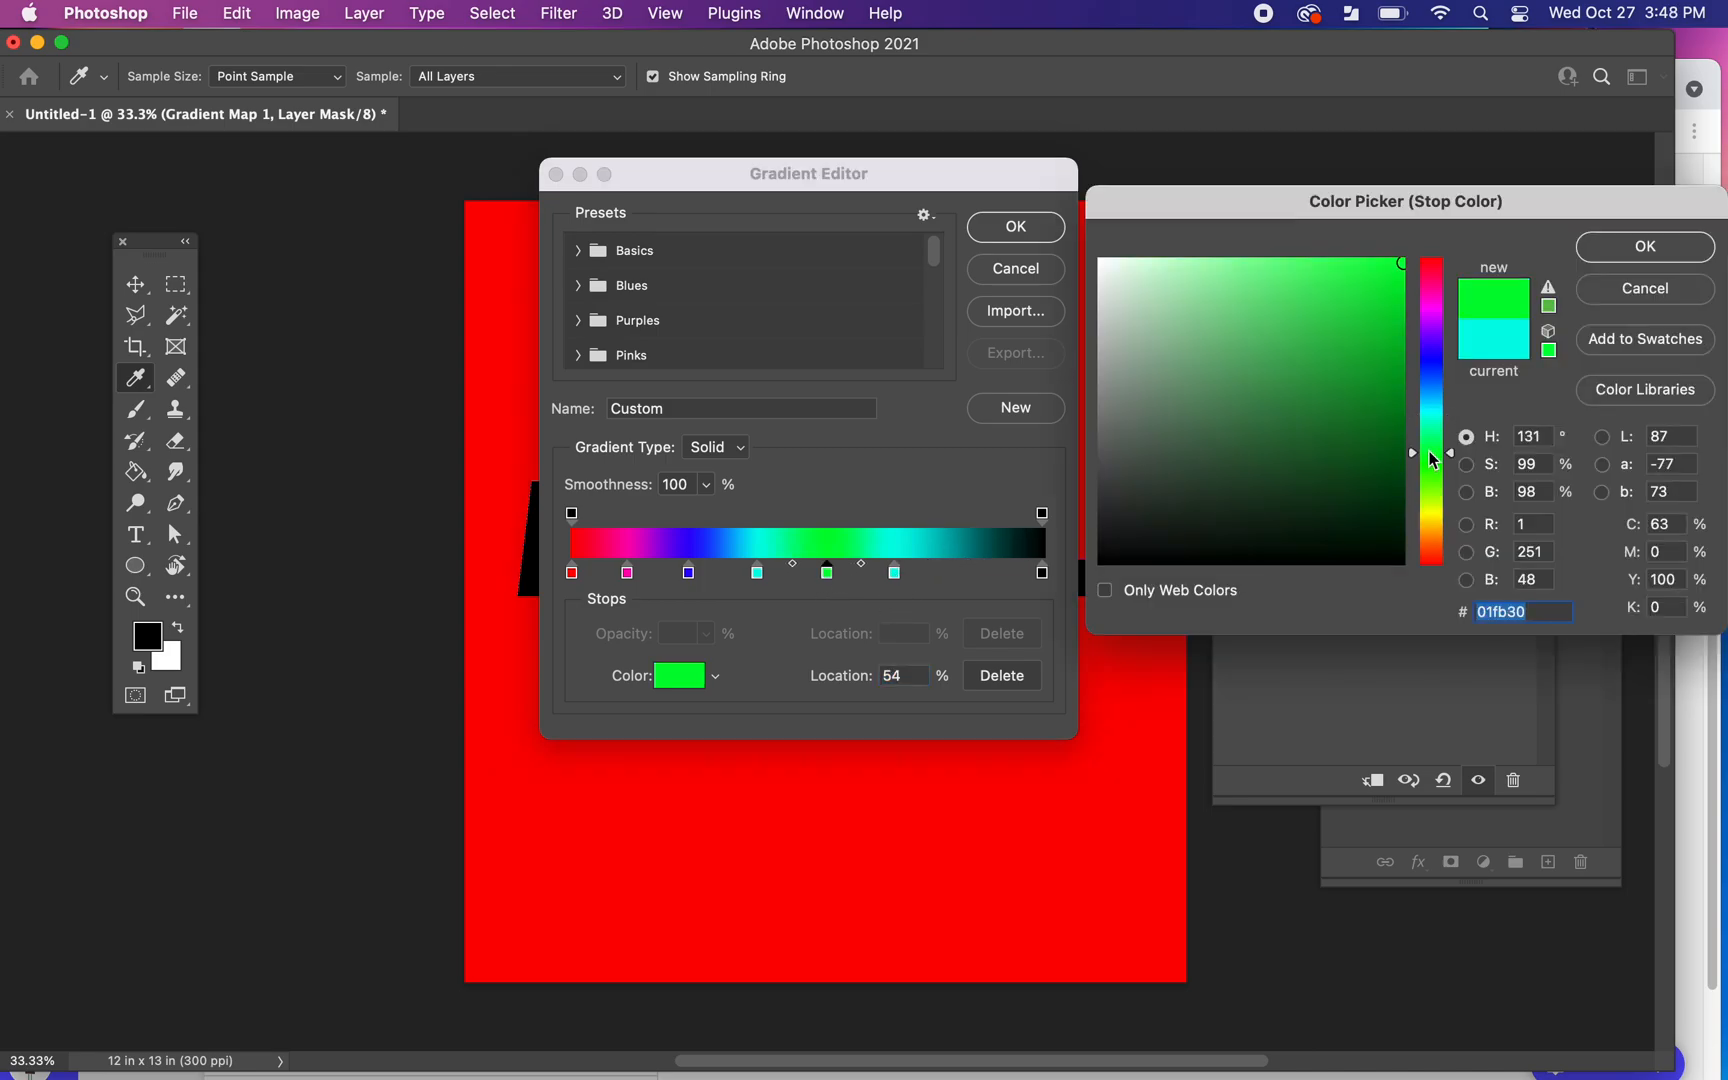
click(1645, 246)
Step: Move the color stop after the green one to 71% and make it yellow-green (c9fb01)
drag(896, 576, 908, 577)
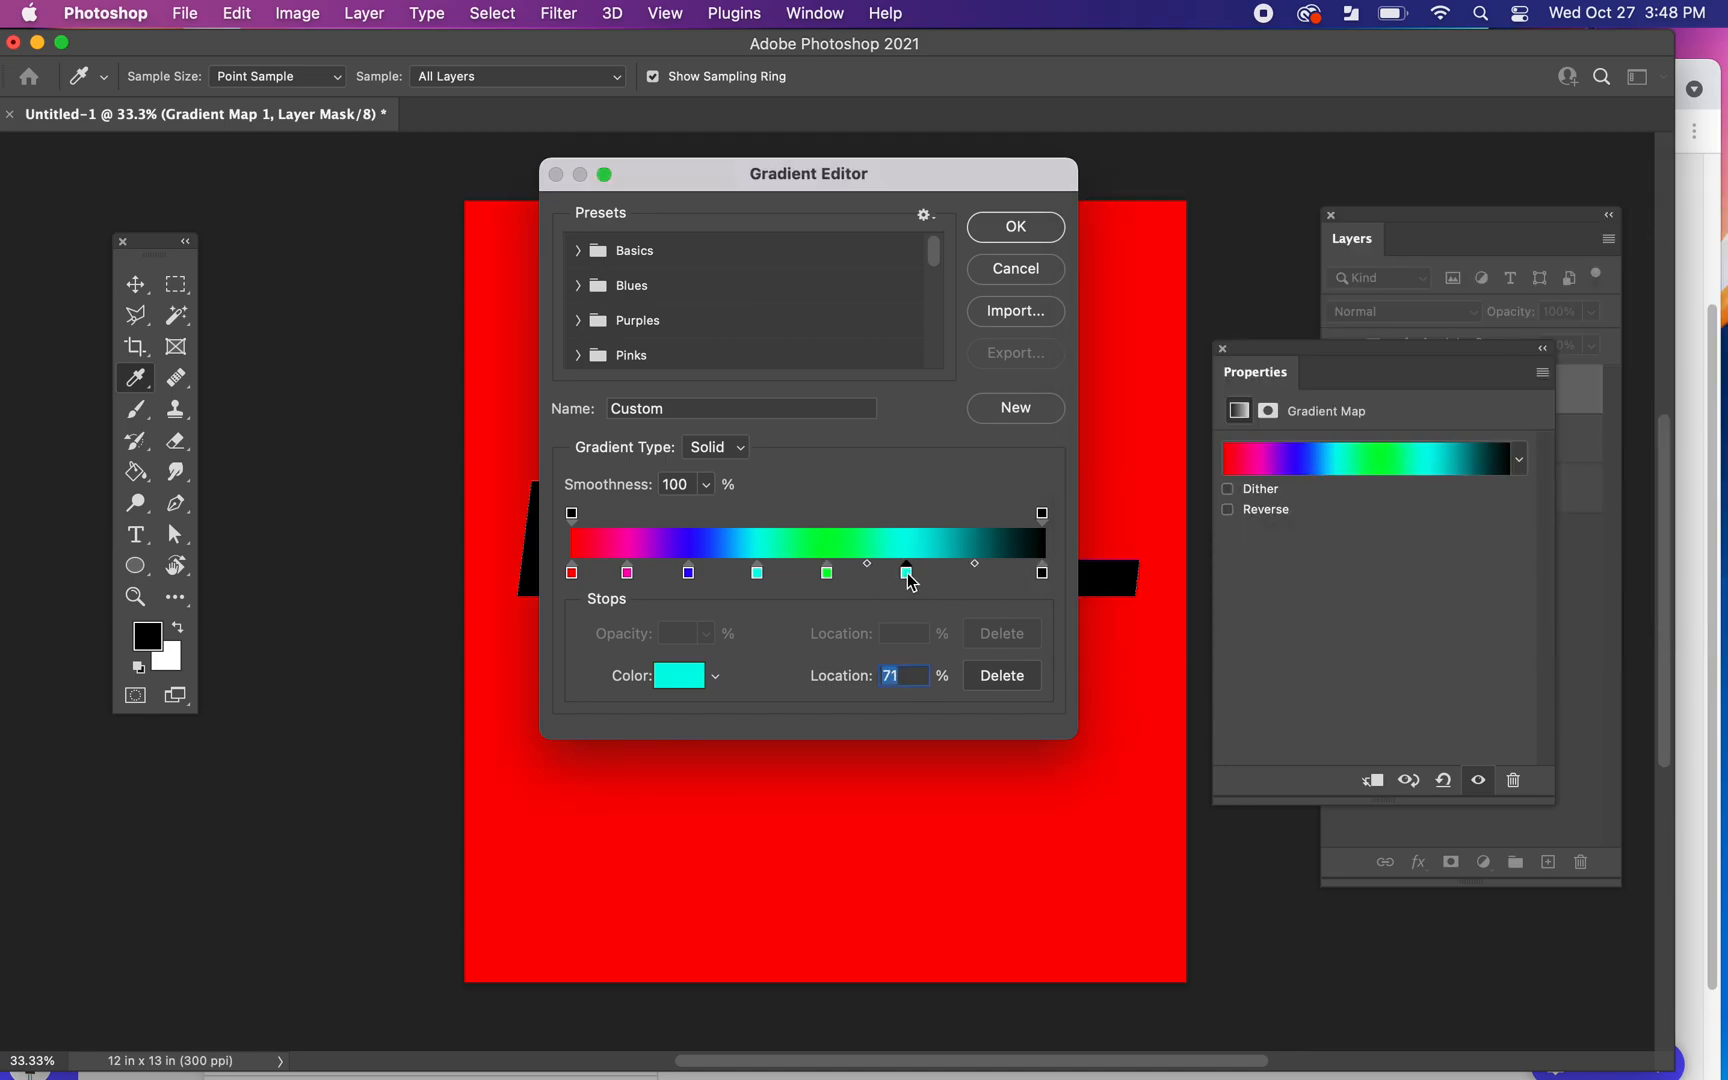
double_click(908, 577)
click(1438, 475)
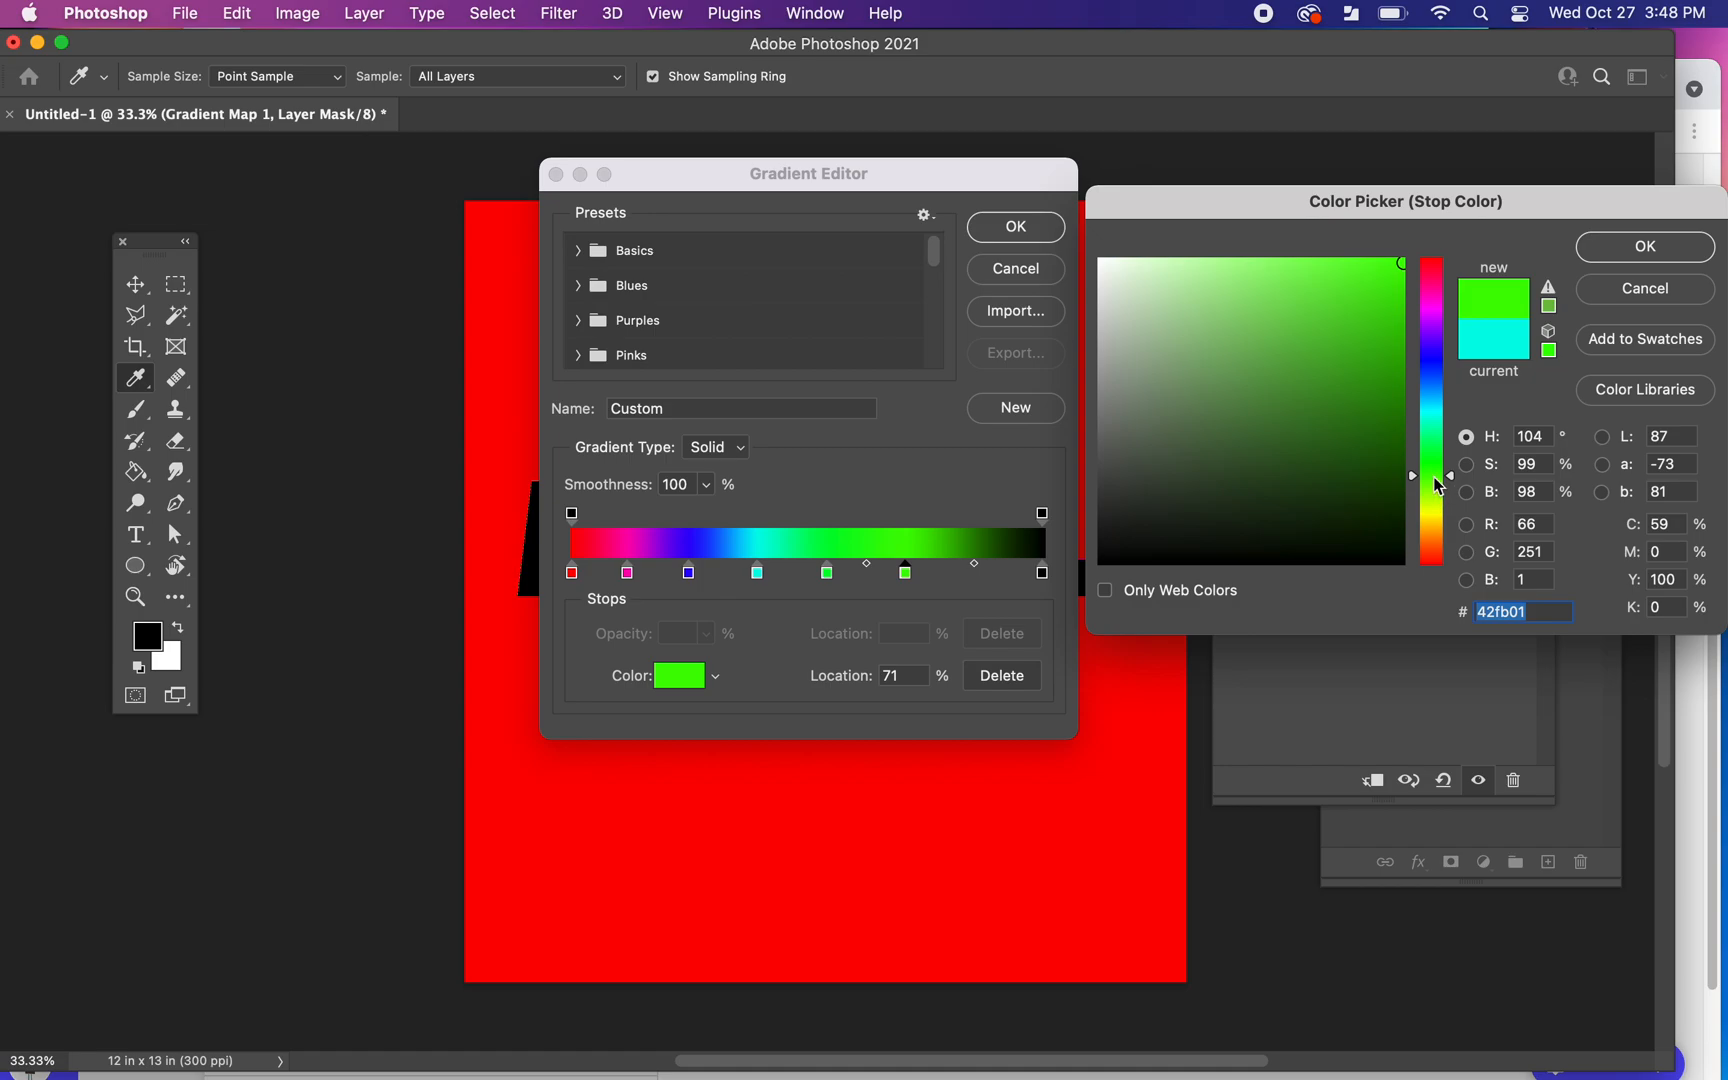
click(1432, 498)
drag(1432, 499, 1430, 504)
click(1645, 247)
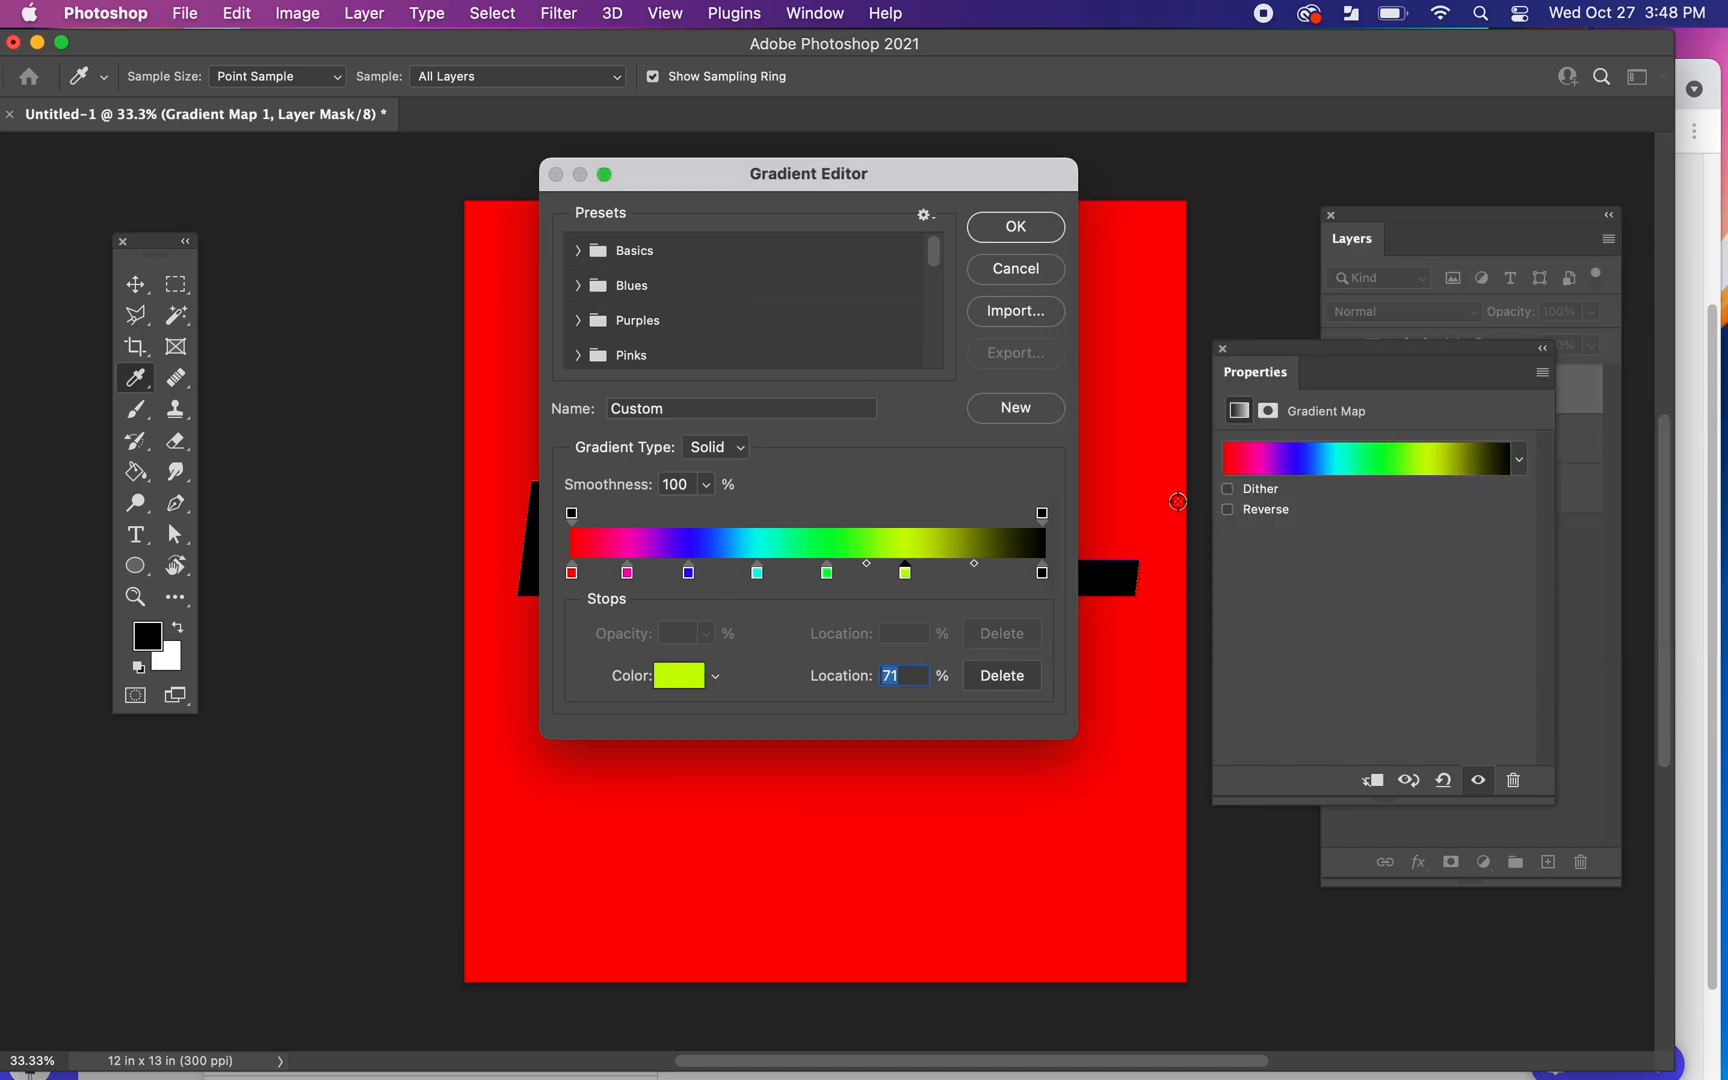
Step: Add a color stop at 83% on the gradient and make it orange
click(964, 577)
double_click(962, 573)
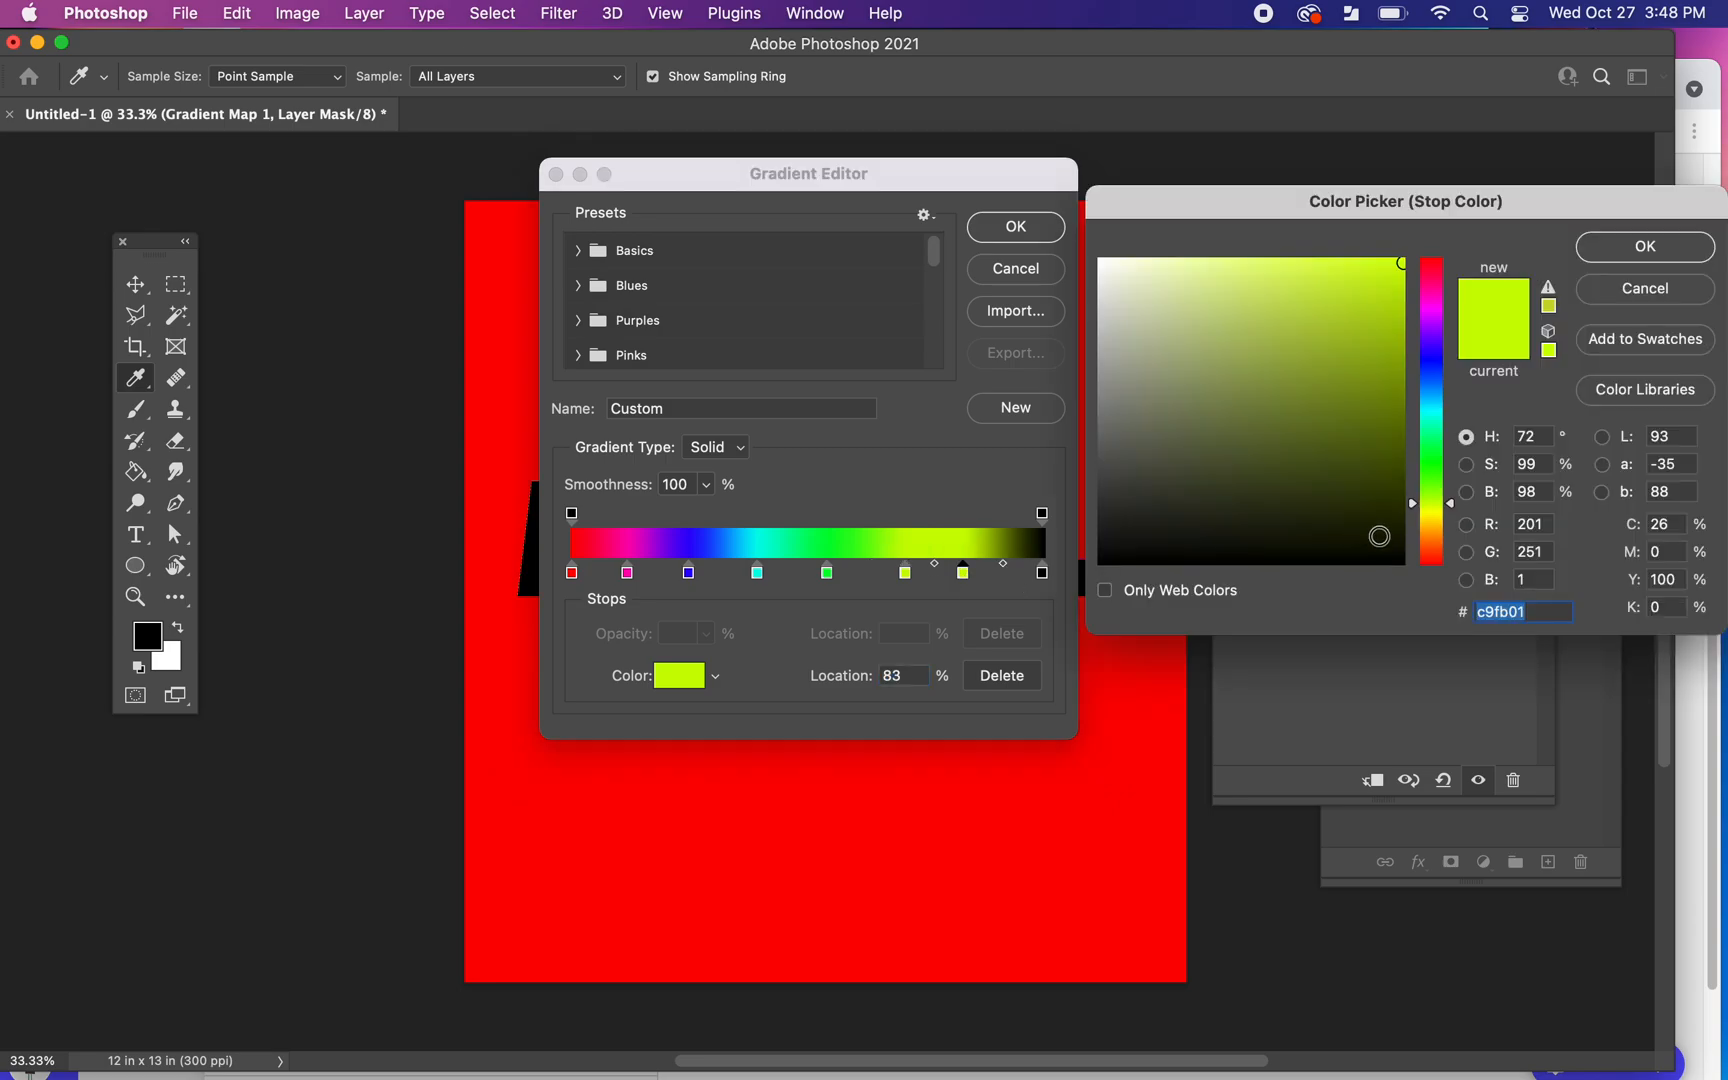
click(1432, 530)
click(1643, 250)
click(1042, 573)
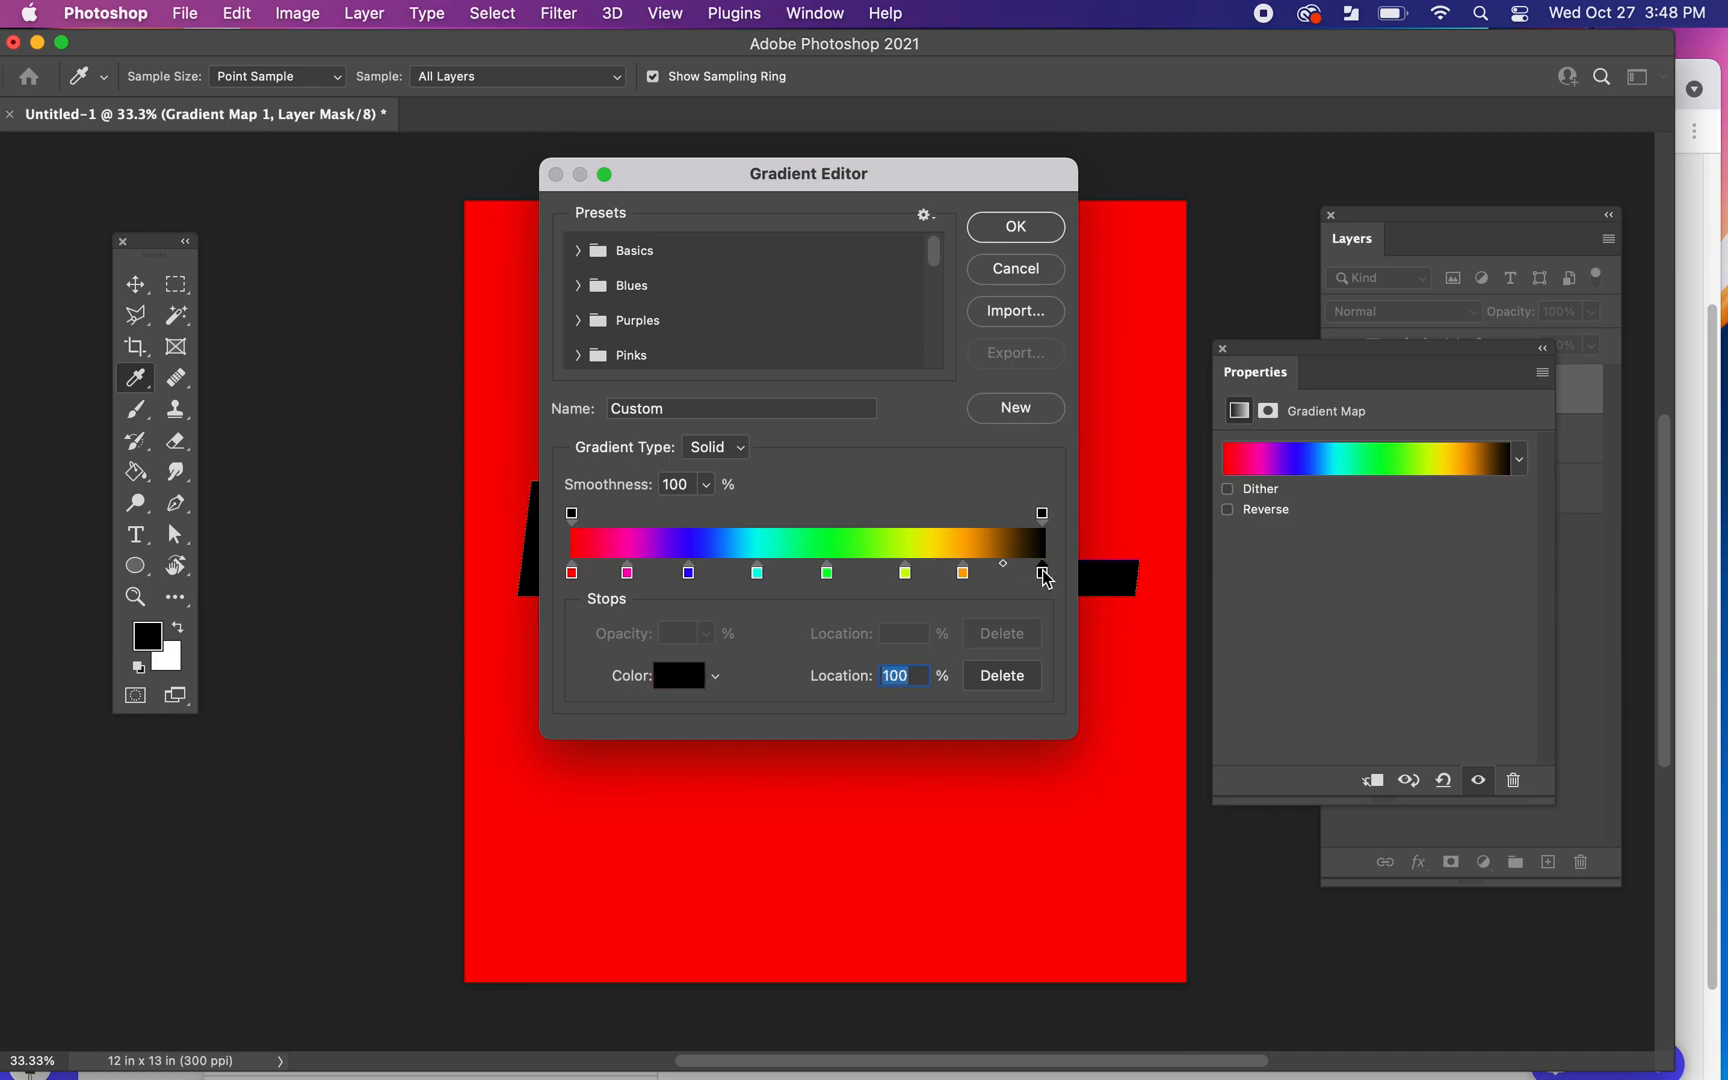
double_click(1042, 573)
click(1444, 556)
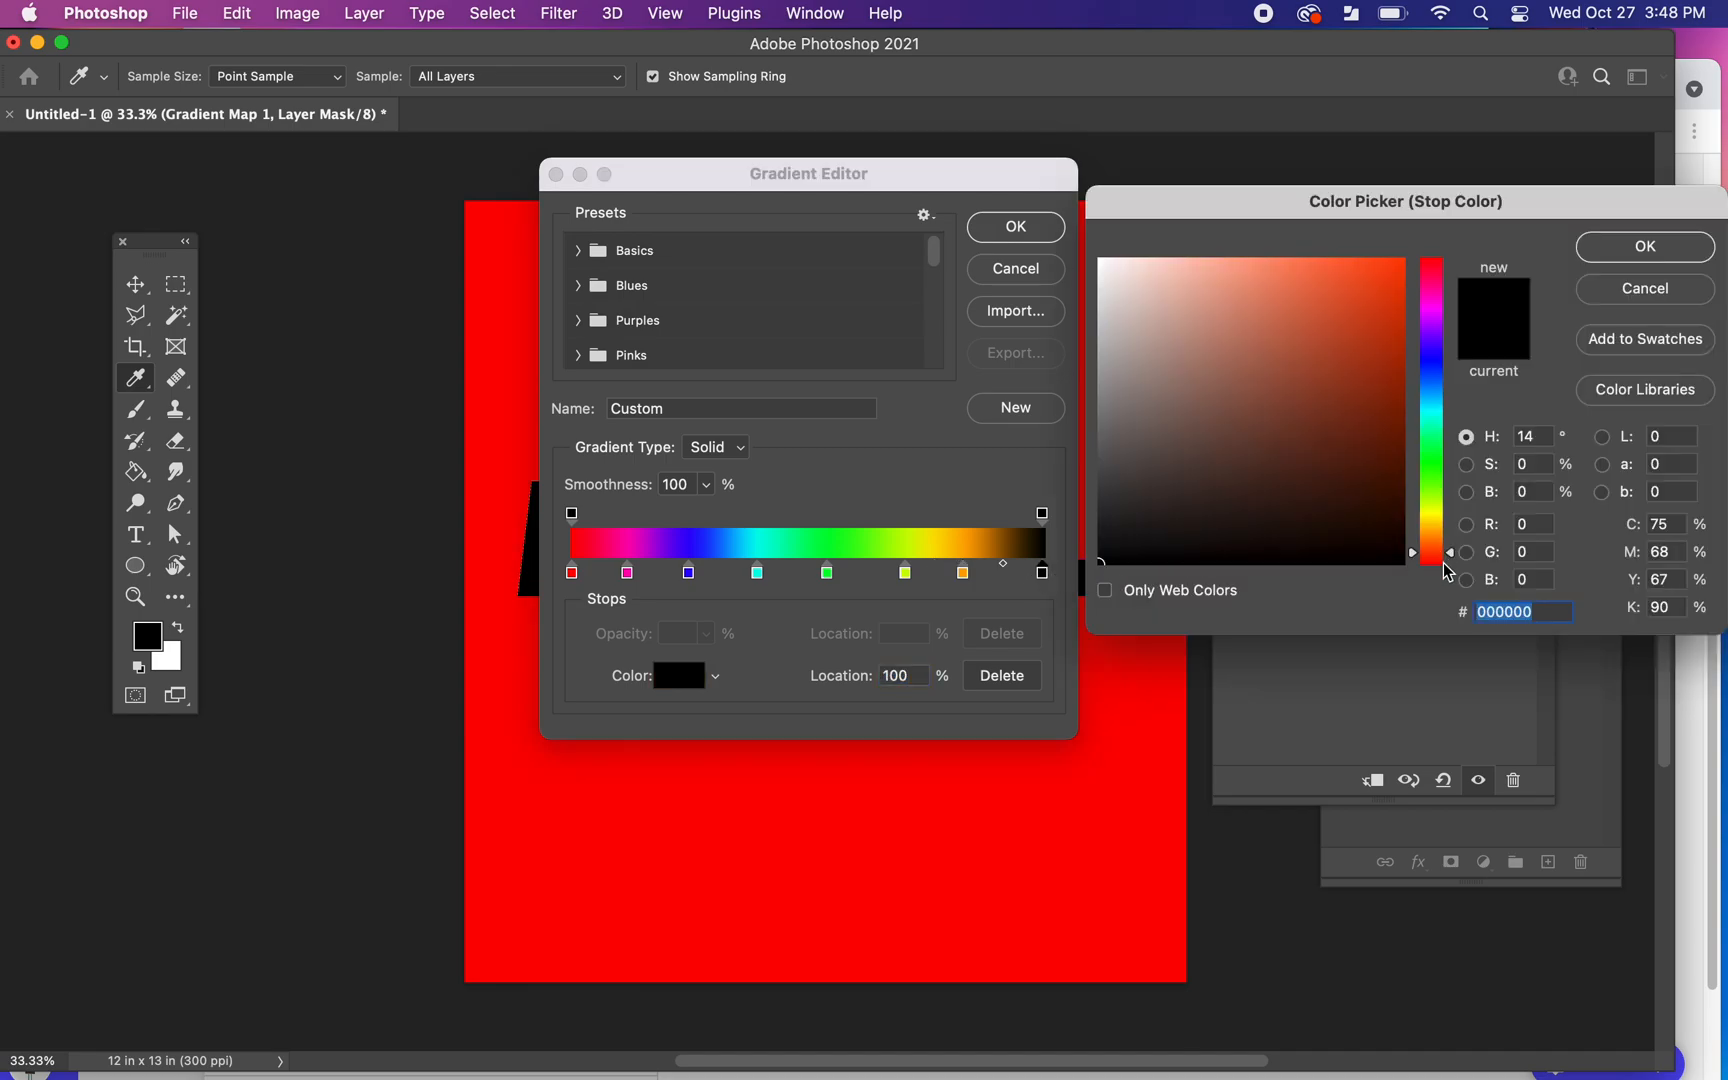
click(1626, 288)
Step: Replace the black end stop with the orange one, spread the other stops evenly with magenta at 13% and green at 65%, and apply the gradient
mouse_move(1042, 573)
mouse_down()
mouse_move(1044, 600)
mouse_move(1006, 597)
mouse_move(1003, 572)
mouse_move(1042, 573)
mouse_up()
drag(913, 582, 960, 580)
click(832, 576)
drag(836, 580, 702, 579)
drag(855, 580, 638, 585)
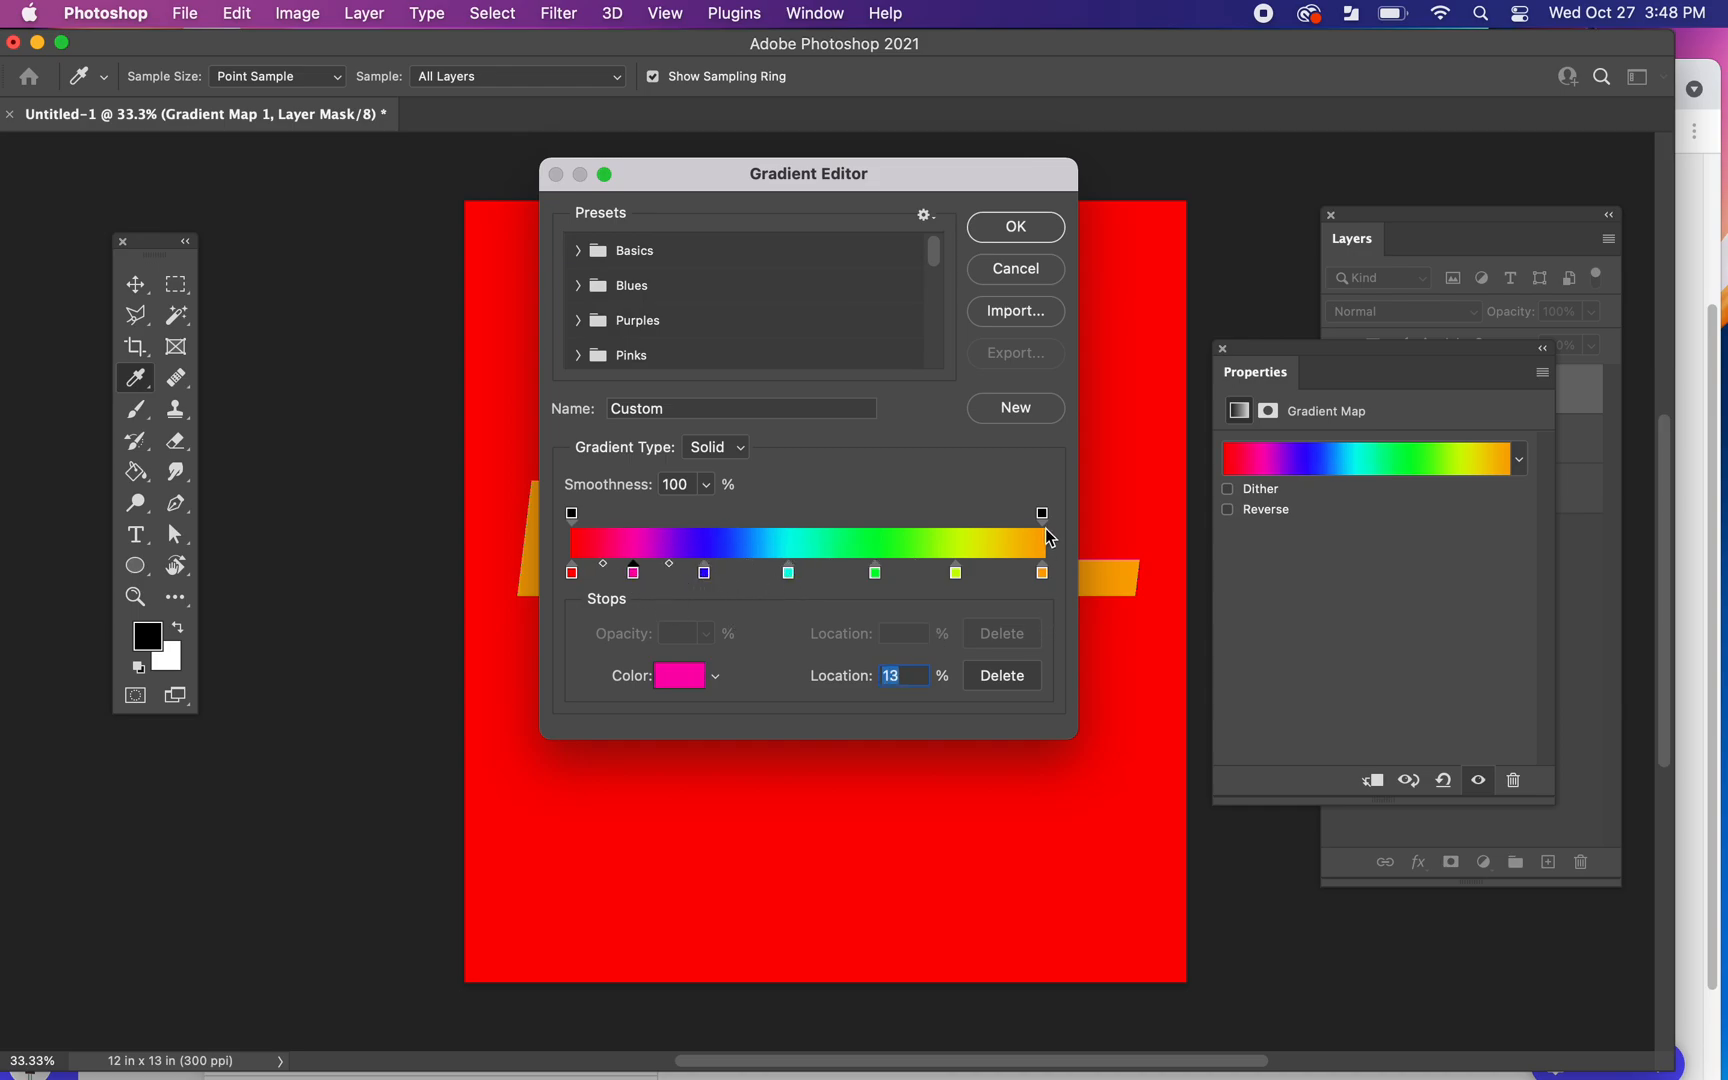
drag(960, 578, 879, 576)
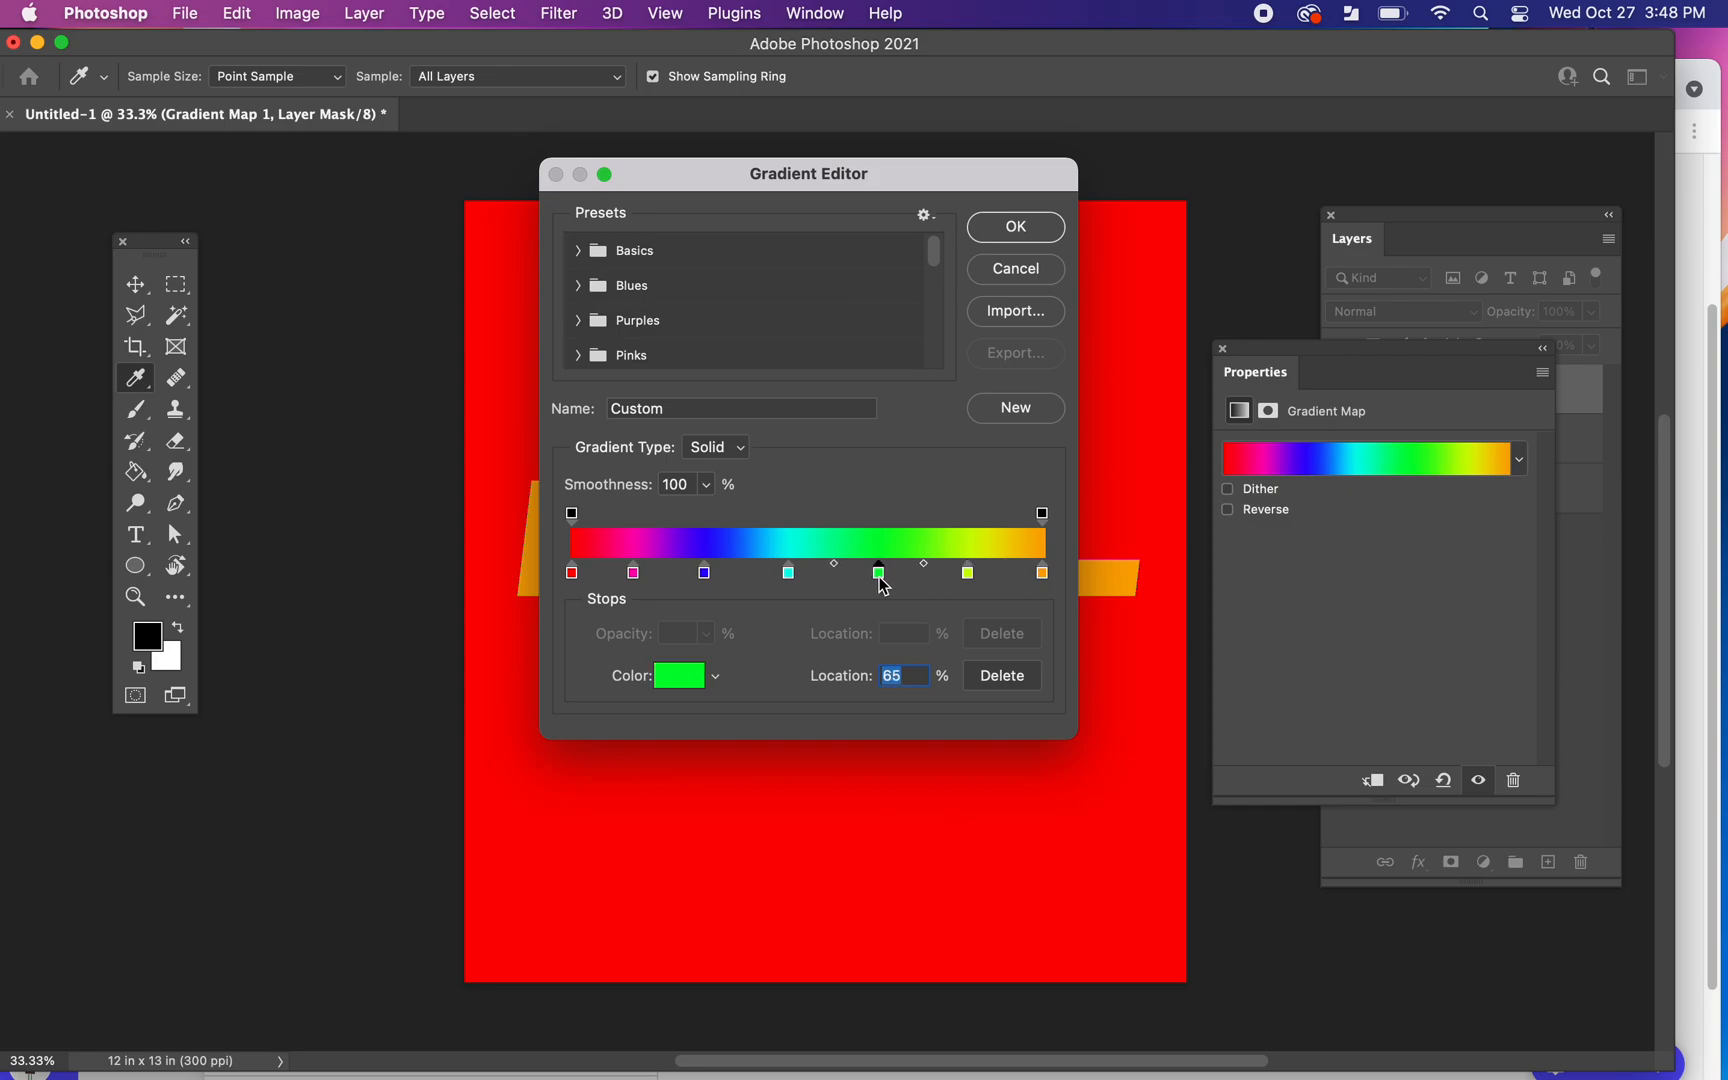
click(1012, 229)
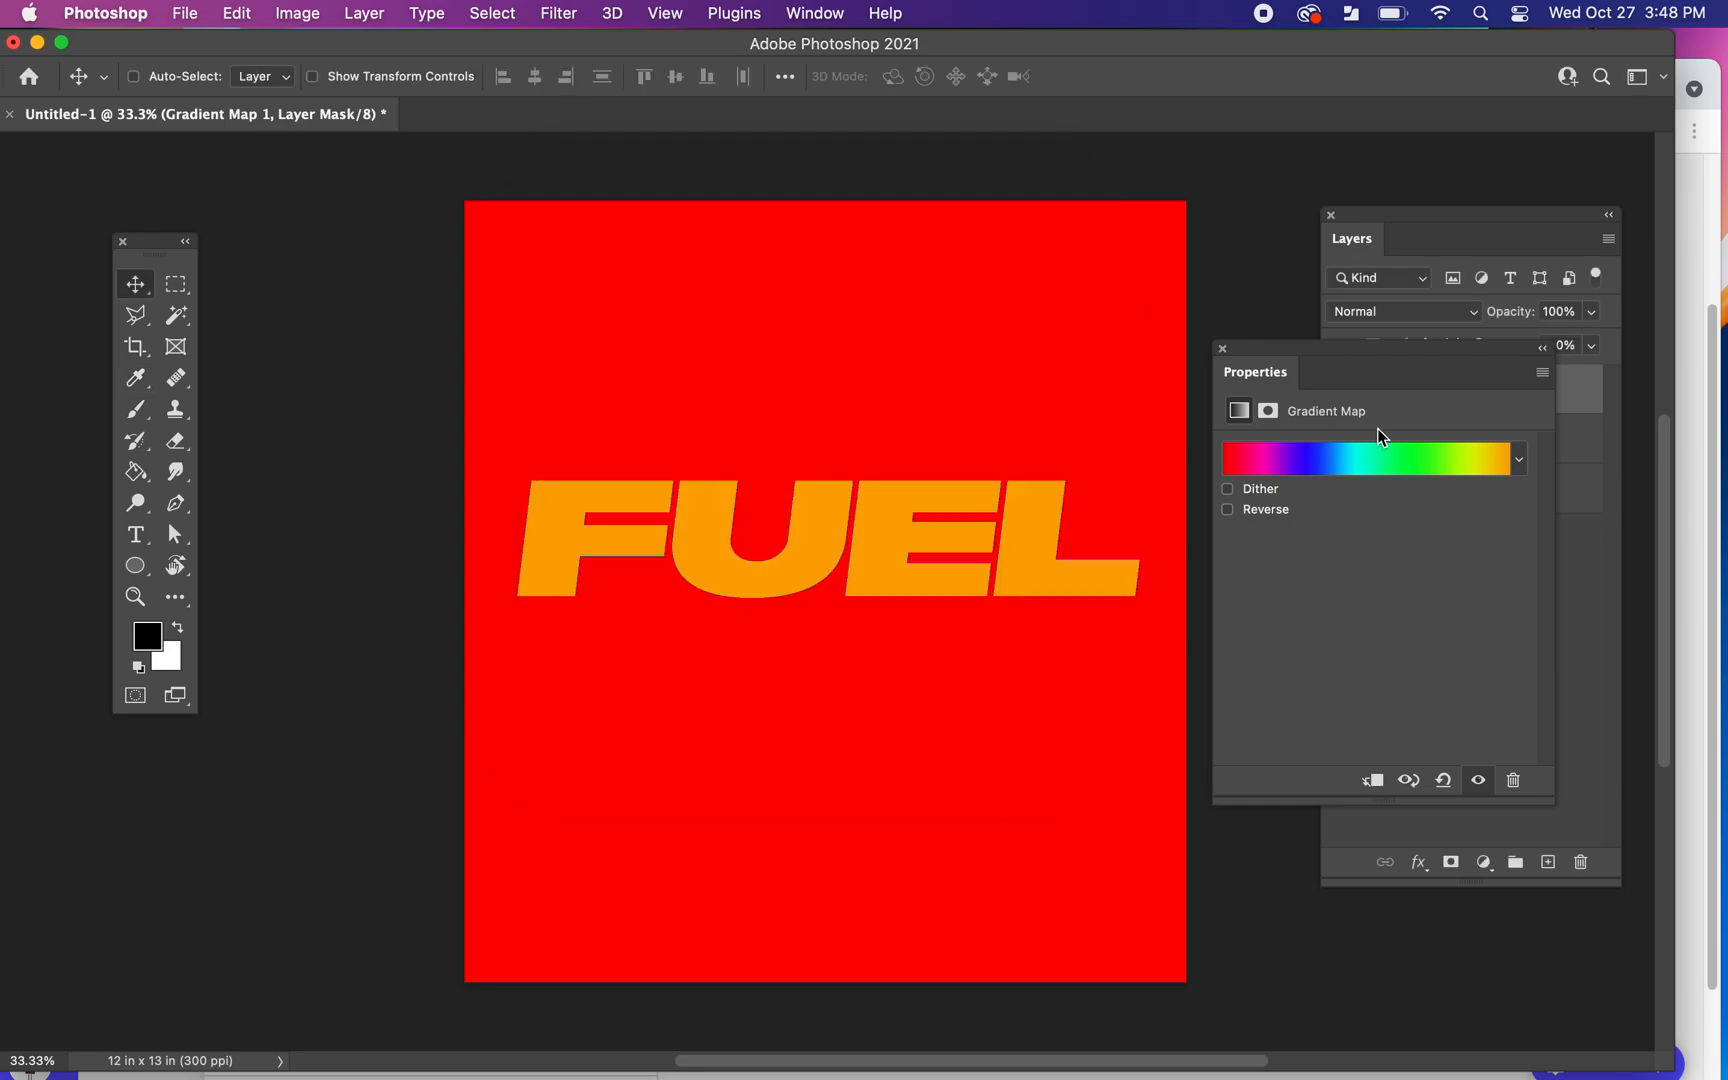
Step: Set the blend mode of the Gradient Map 1 layer to Saturation
click(1222, 350)
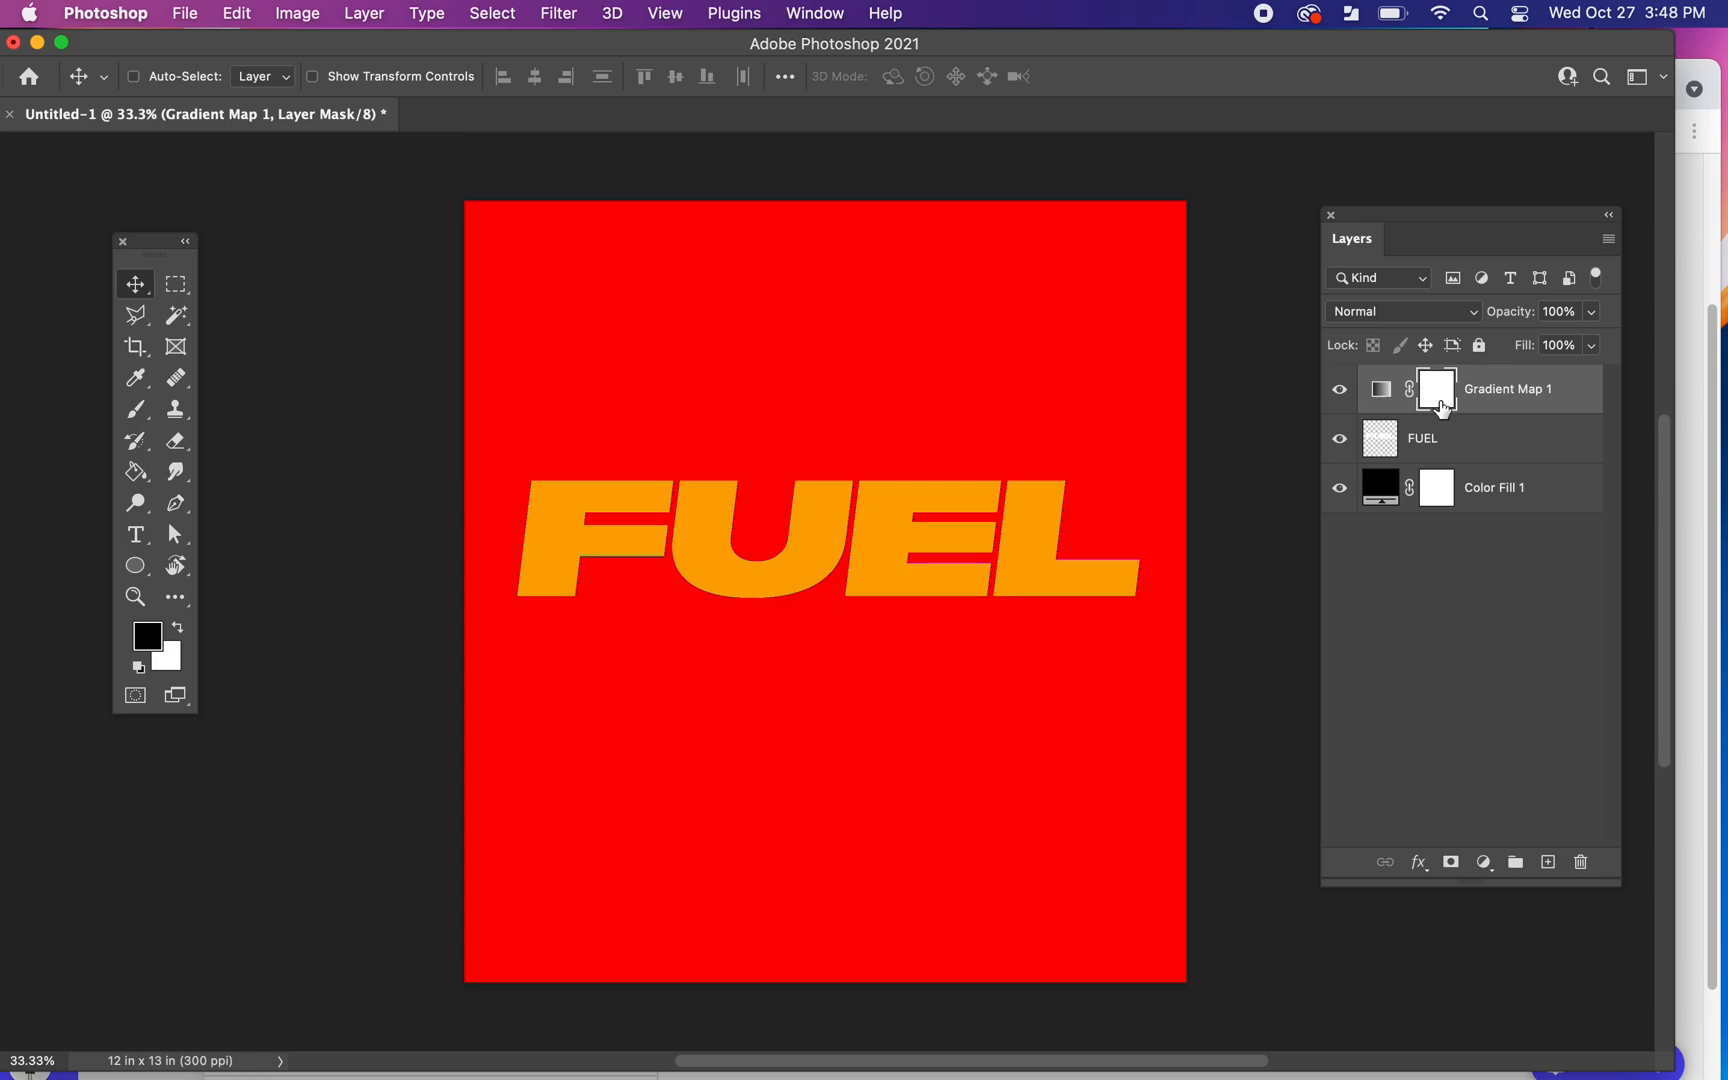
click(1382, 393)
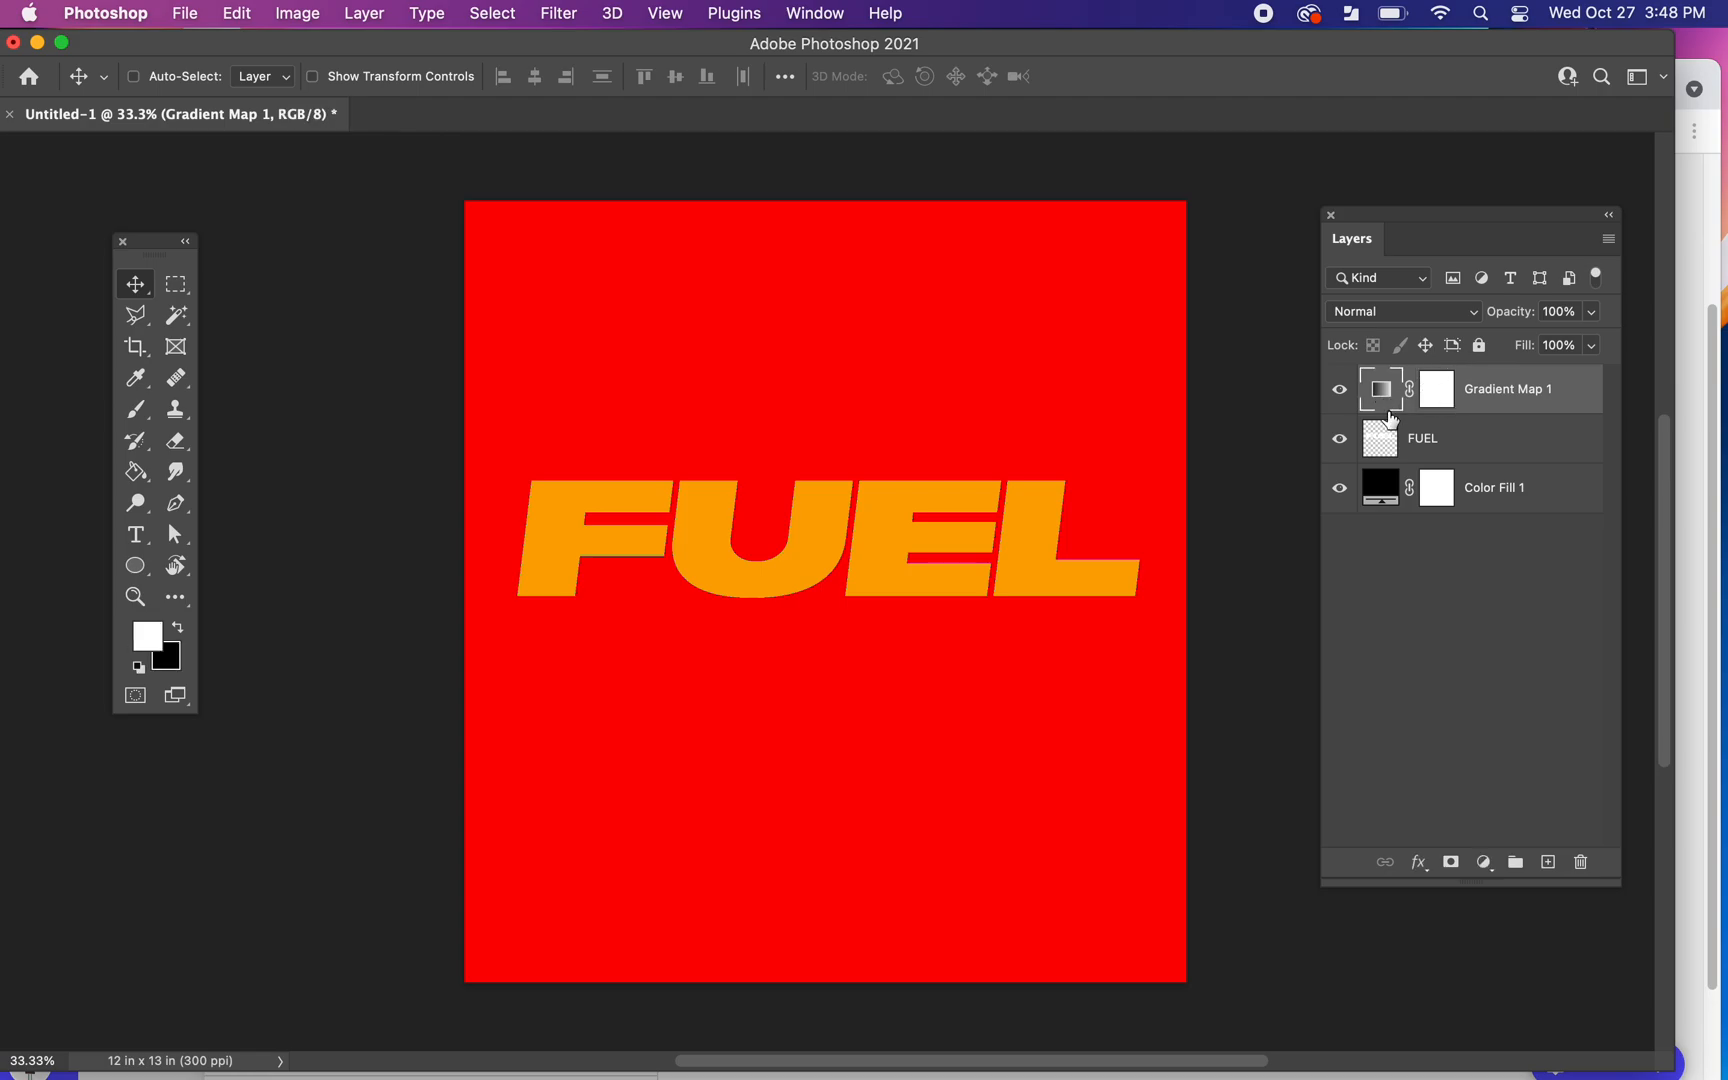
click(1390, 313)
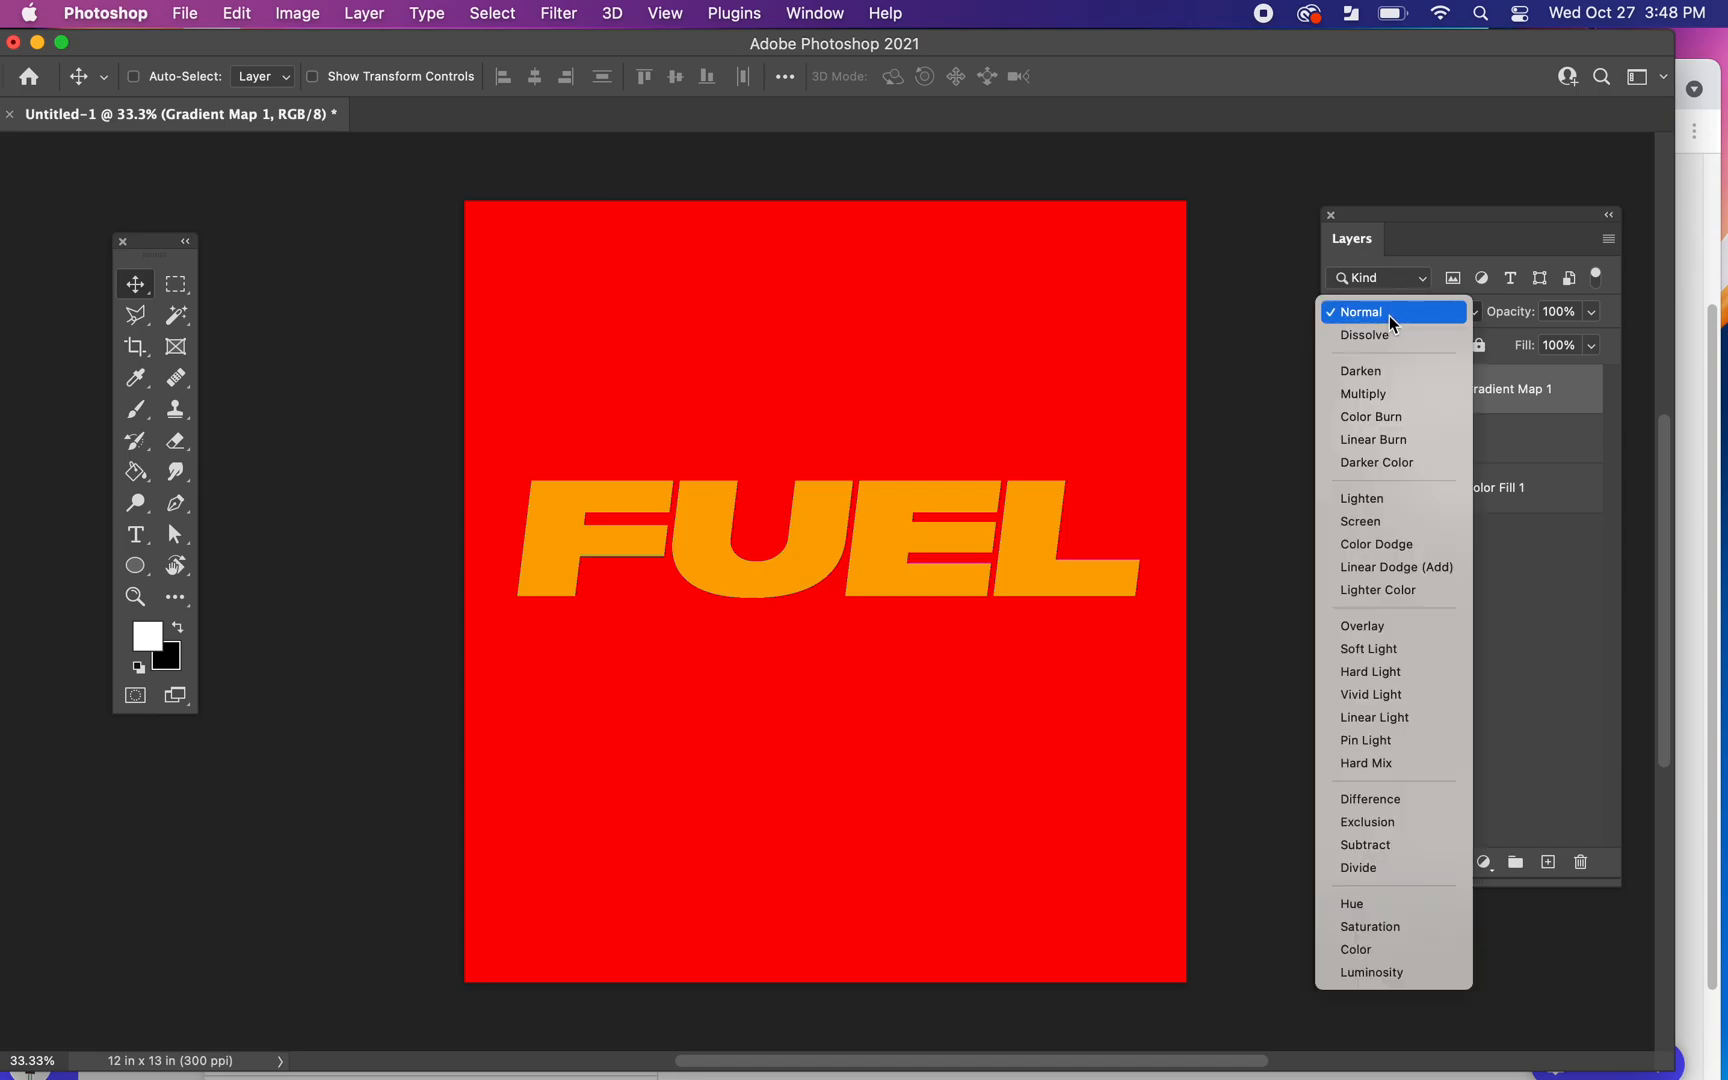
click(1361, 928)
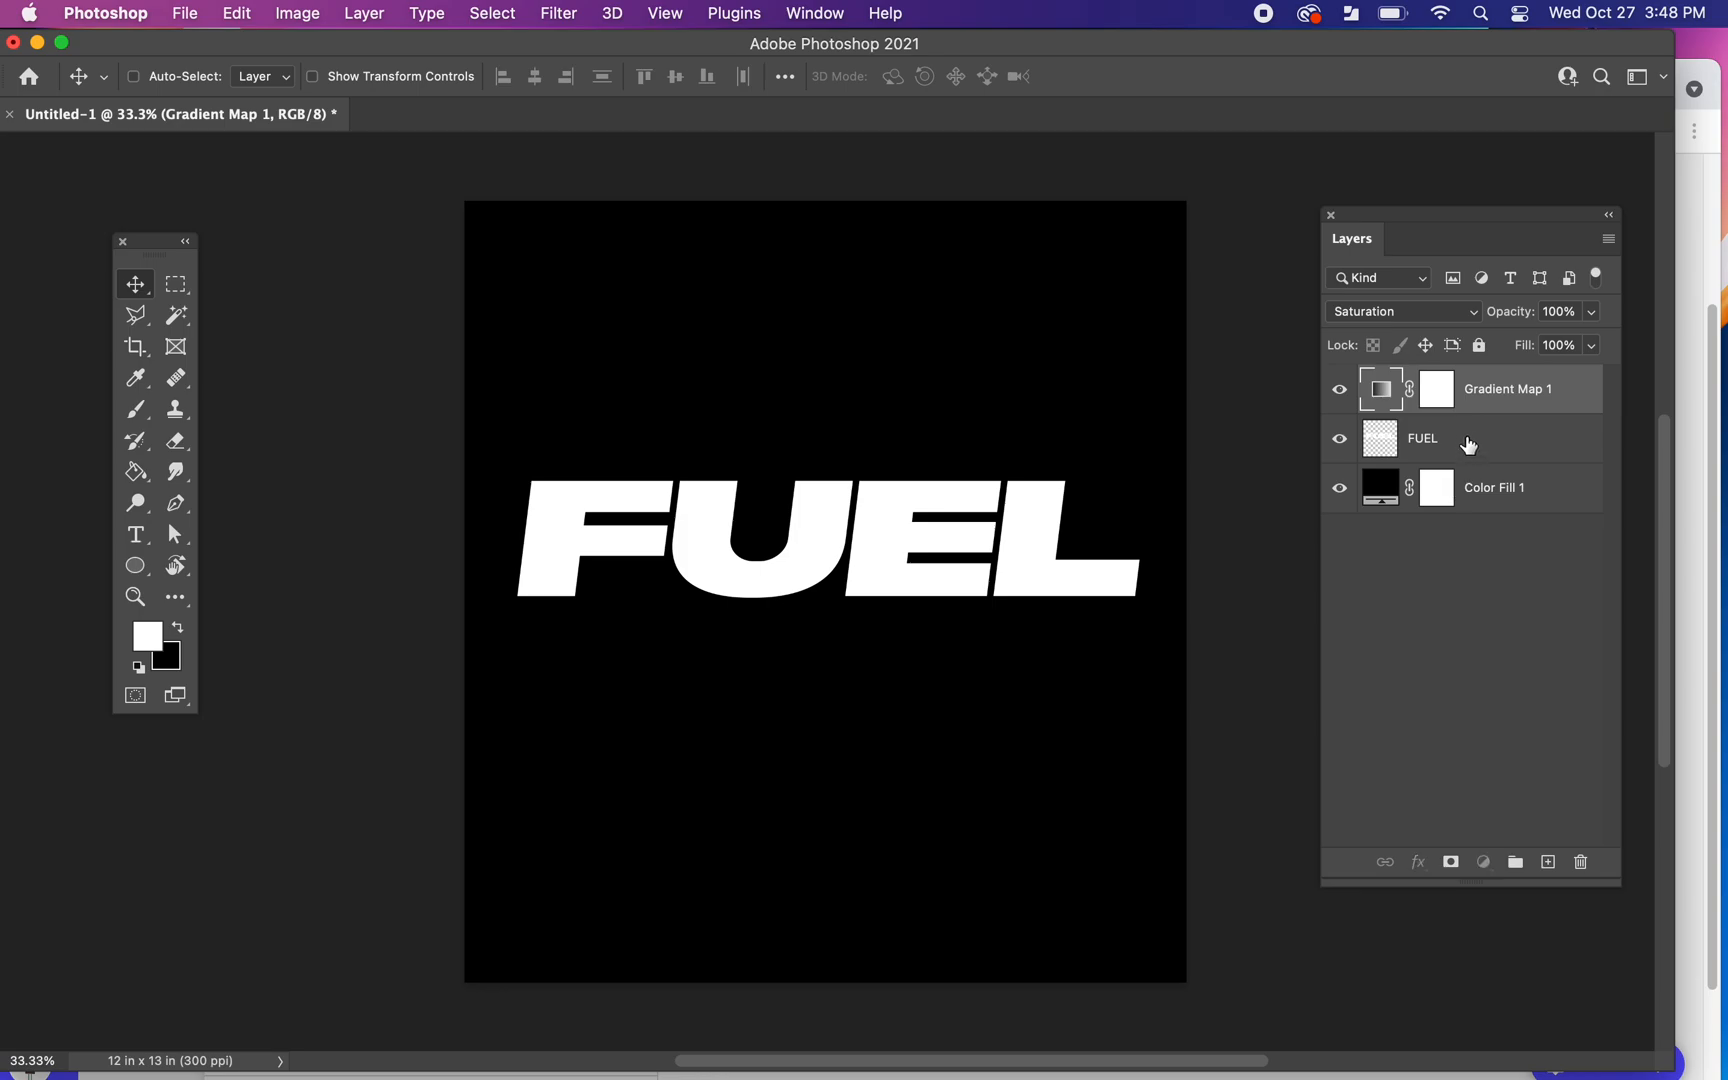
Step: Duplicate the FUEL layer, hide the original and select the copy
click(1466, 441)
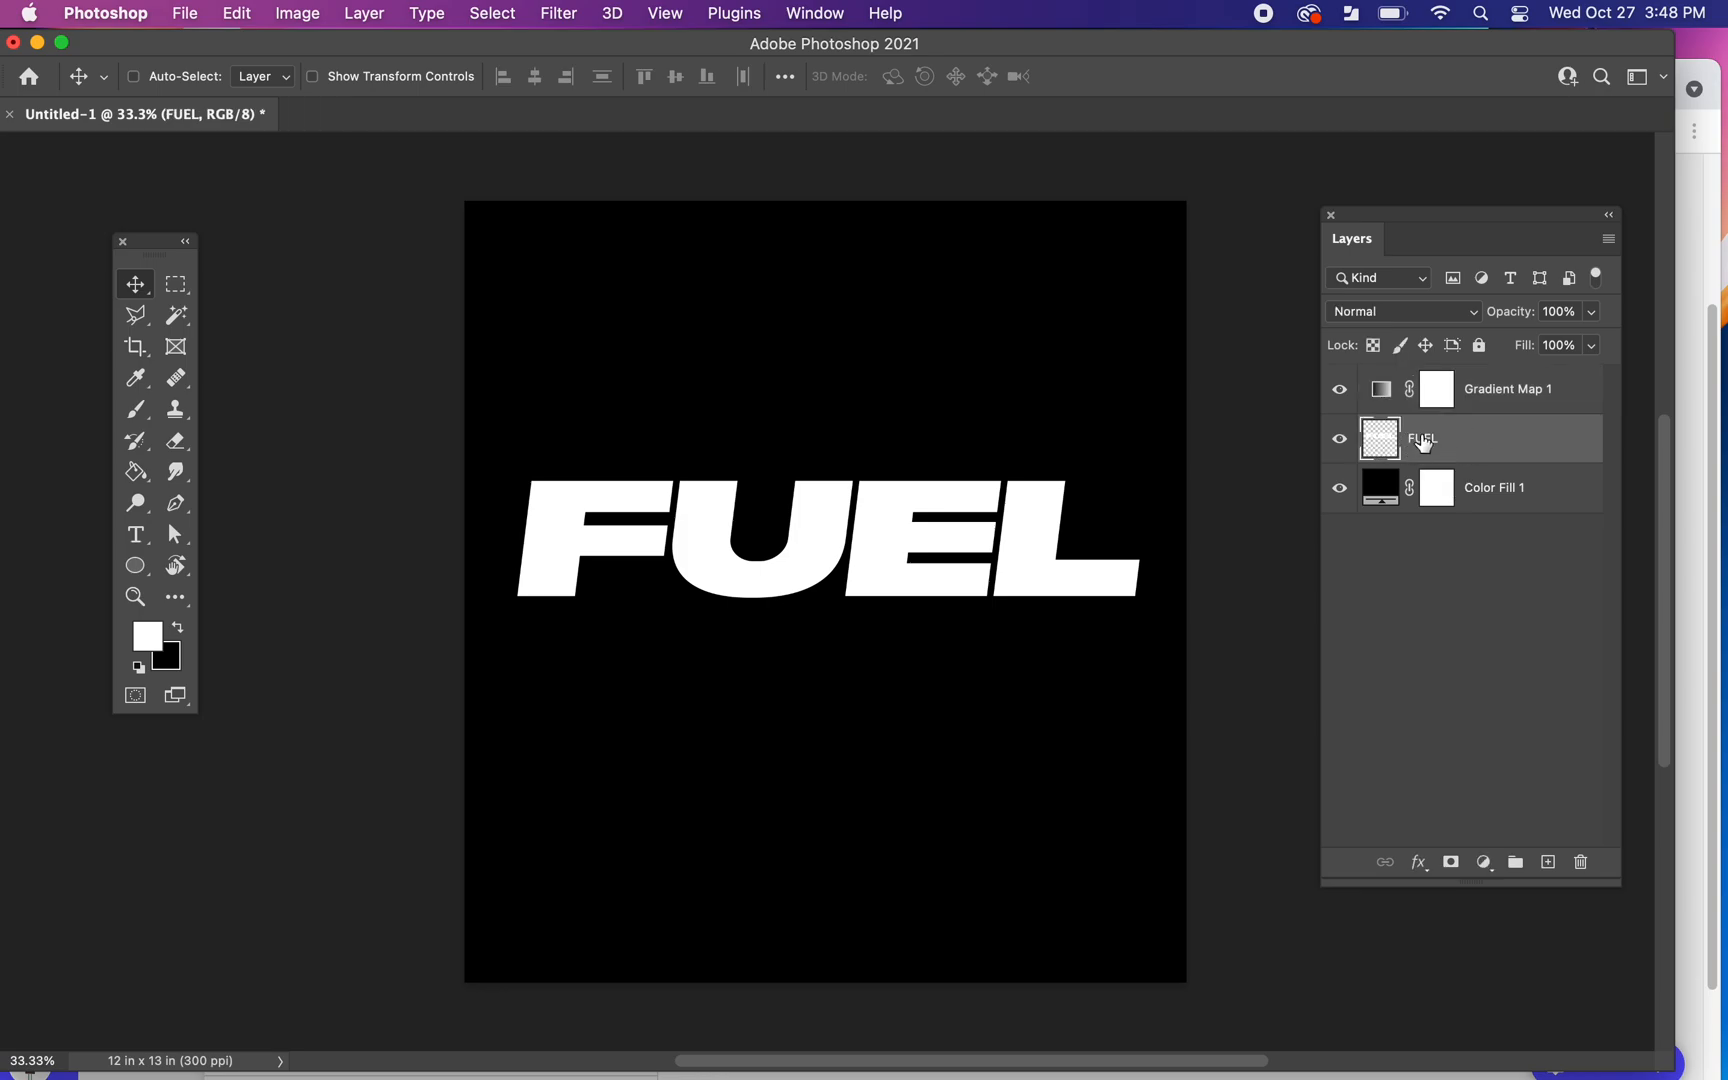
key(super+j)
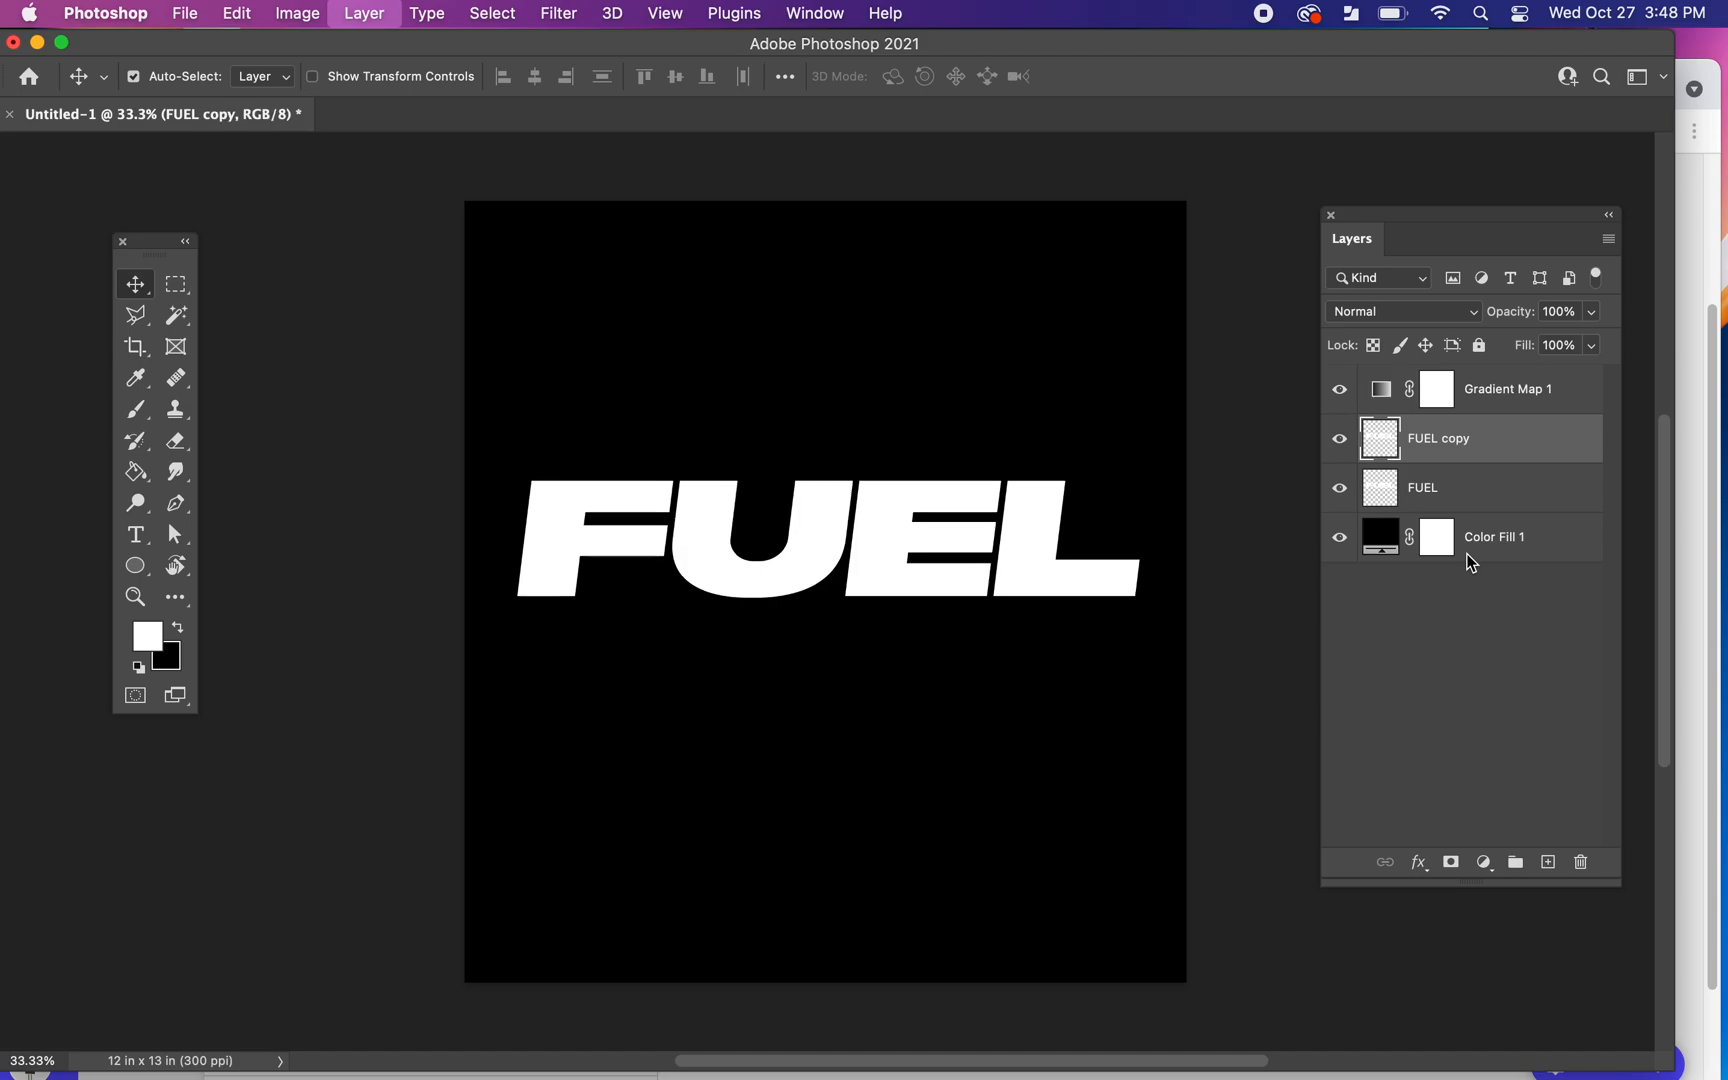
click(1340, 489)
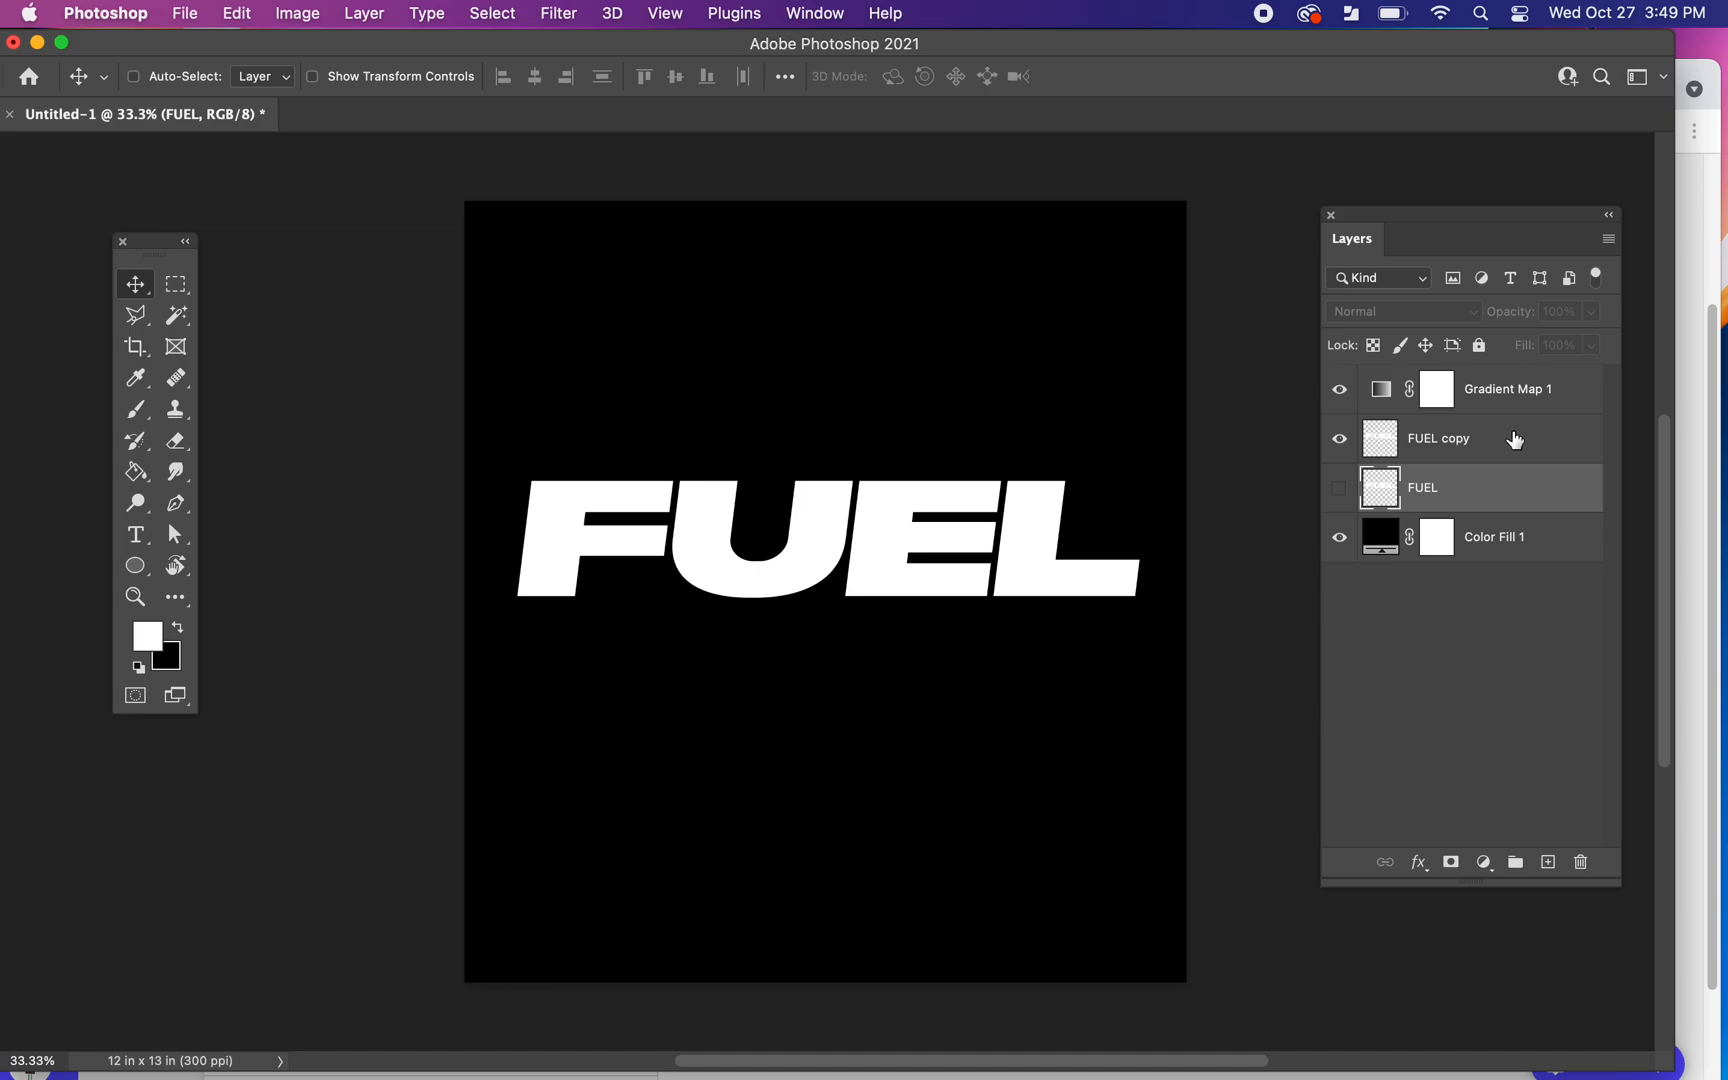
click(1384, 452)
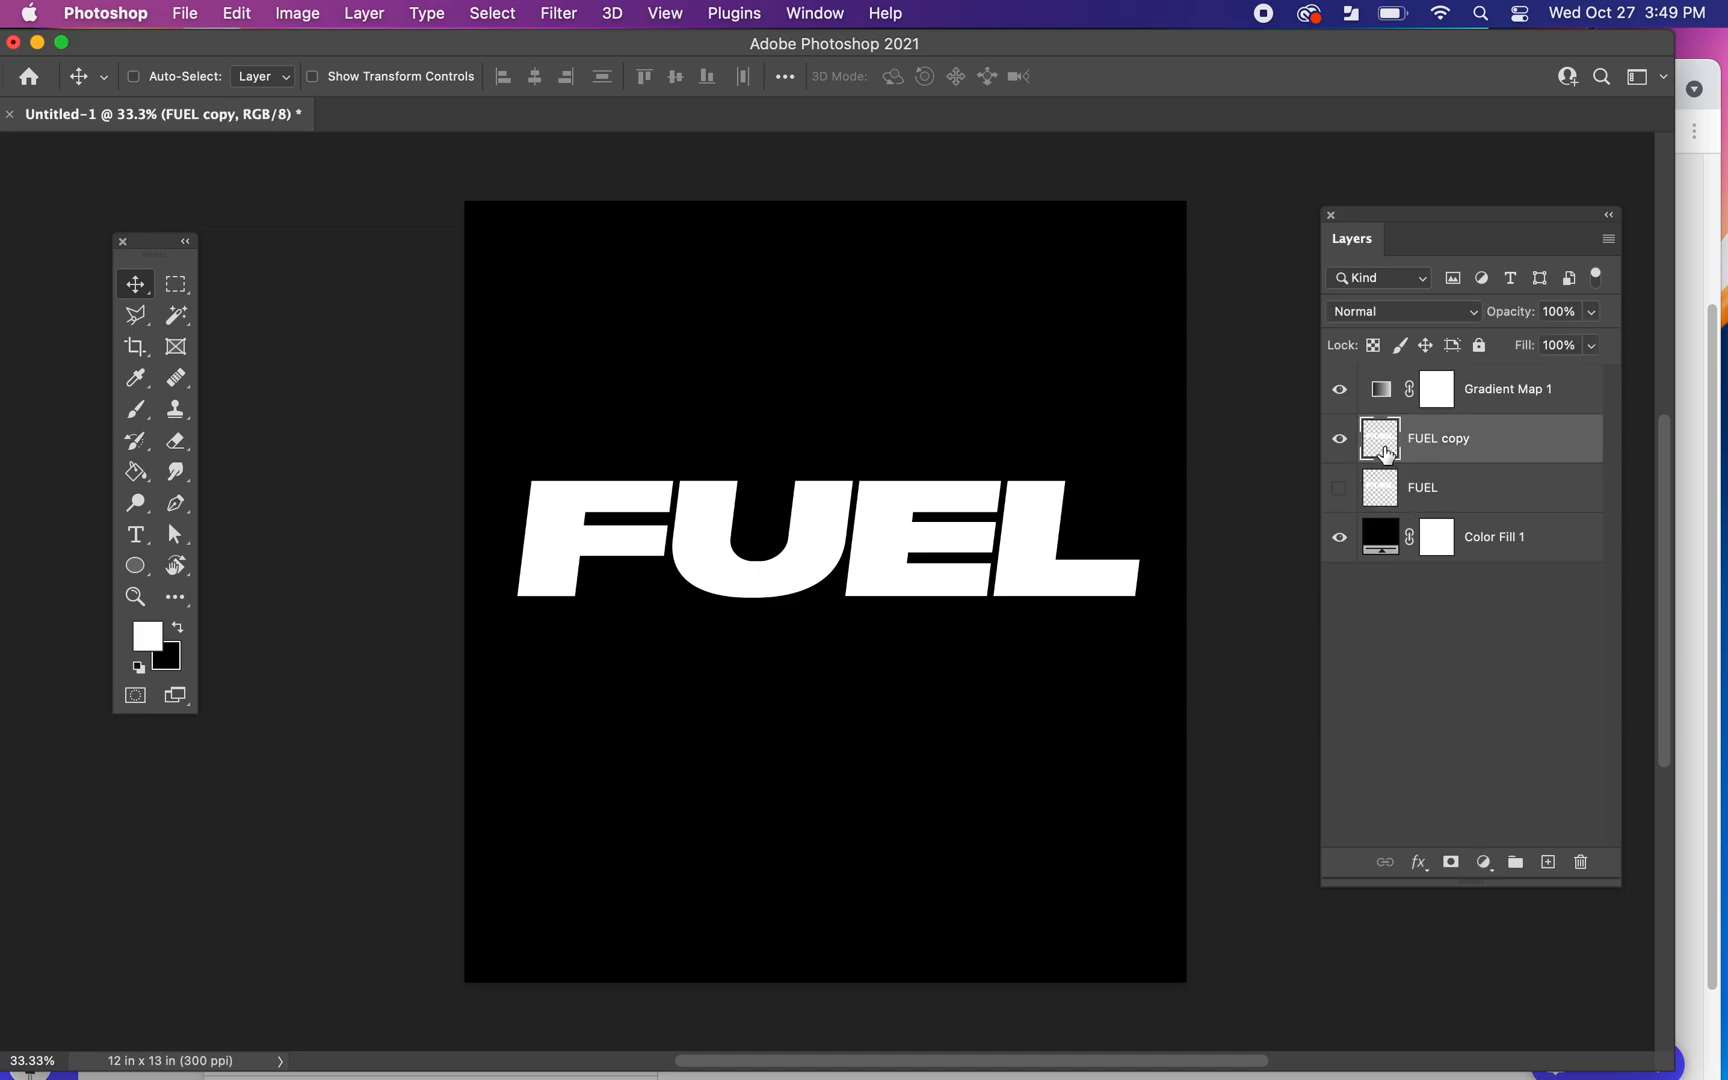
Step: Choose the Smudge tool and reduce its brush size to 90 px for work on the letter F
click(178, 470)
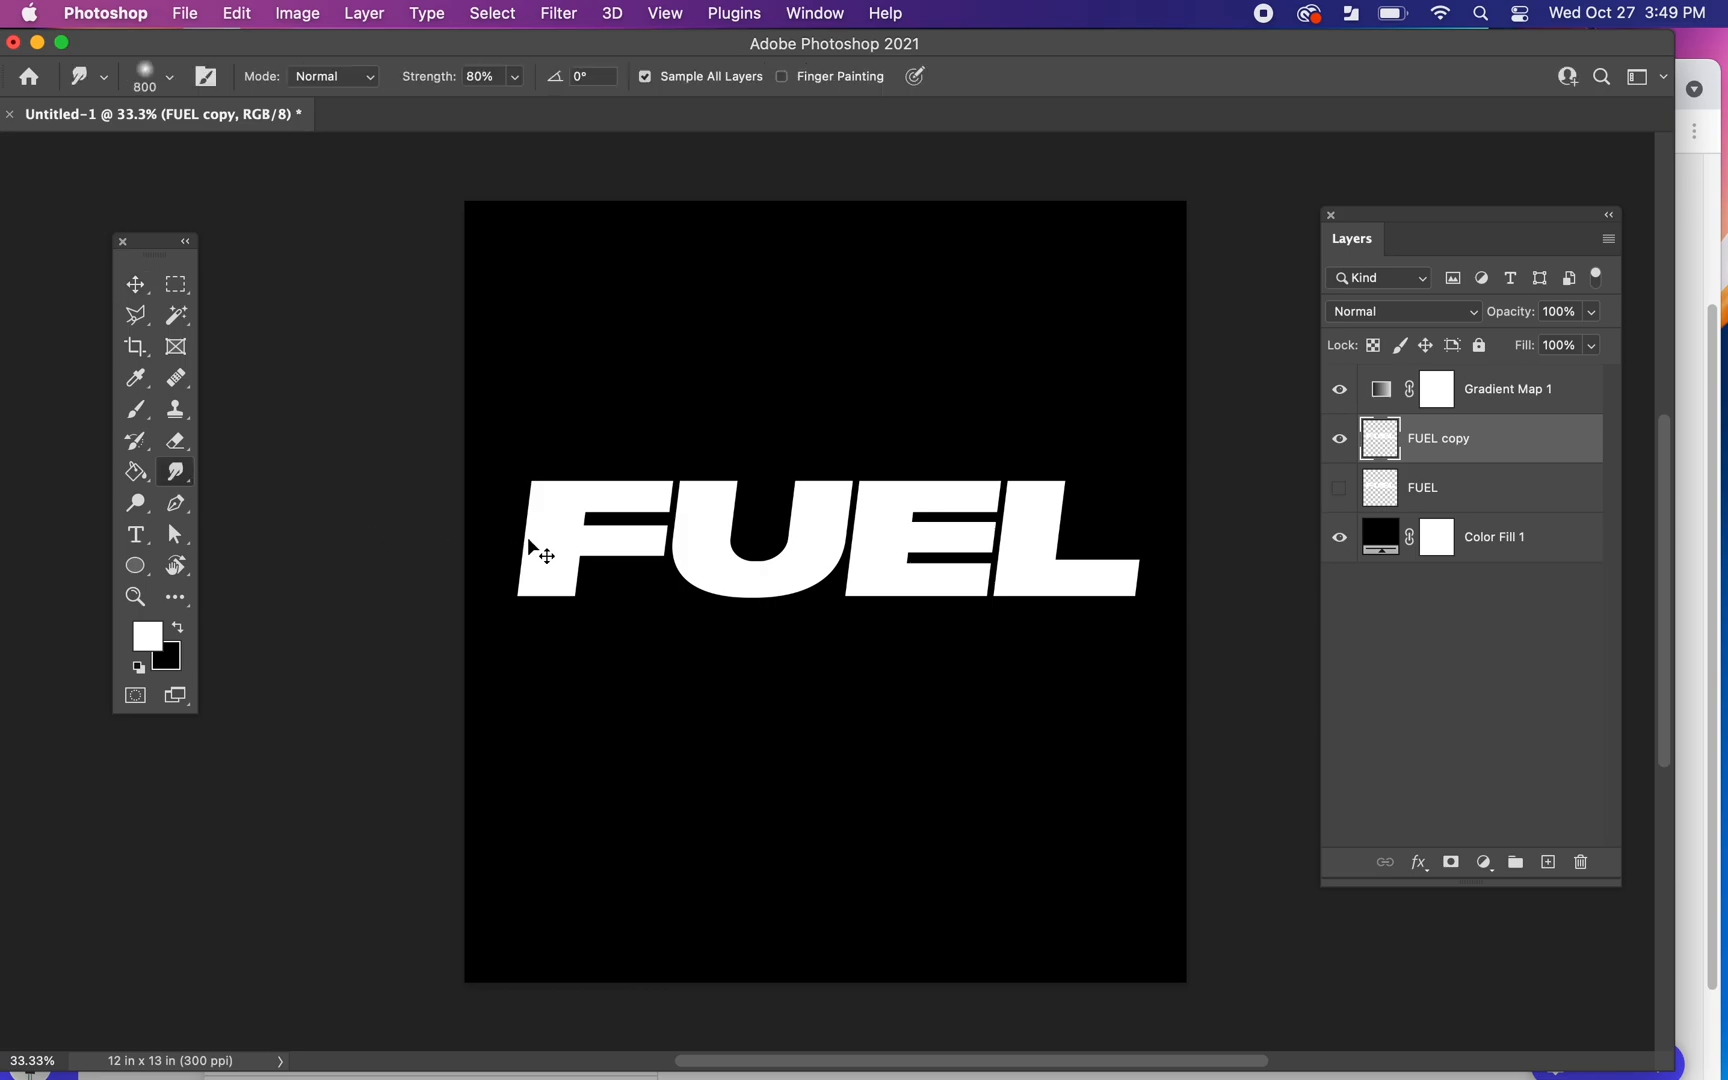
key(super+equal)
key(bracketleft)
key(bracketleft)
key(bracketleft)
key(bracketleft)
key(bracketleft)
key(bracketleft)
key(bracketleft)
key(bracketleft)
key(bracketleft)
key(bracketleft)
key(bracketleft)
key(bracketleft)
key(bracketleft)
key(bracketleft)
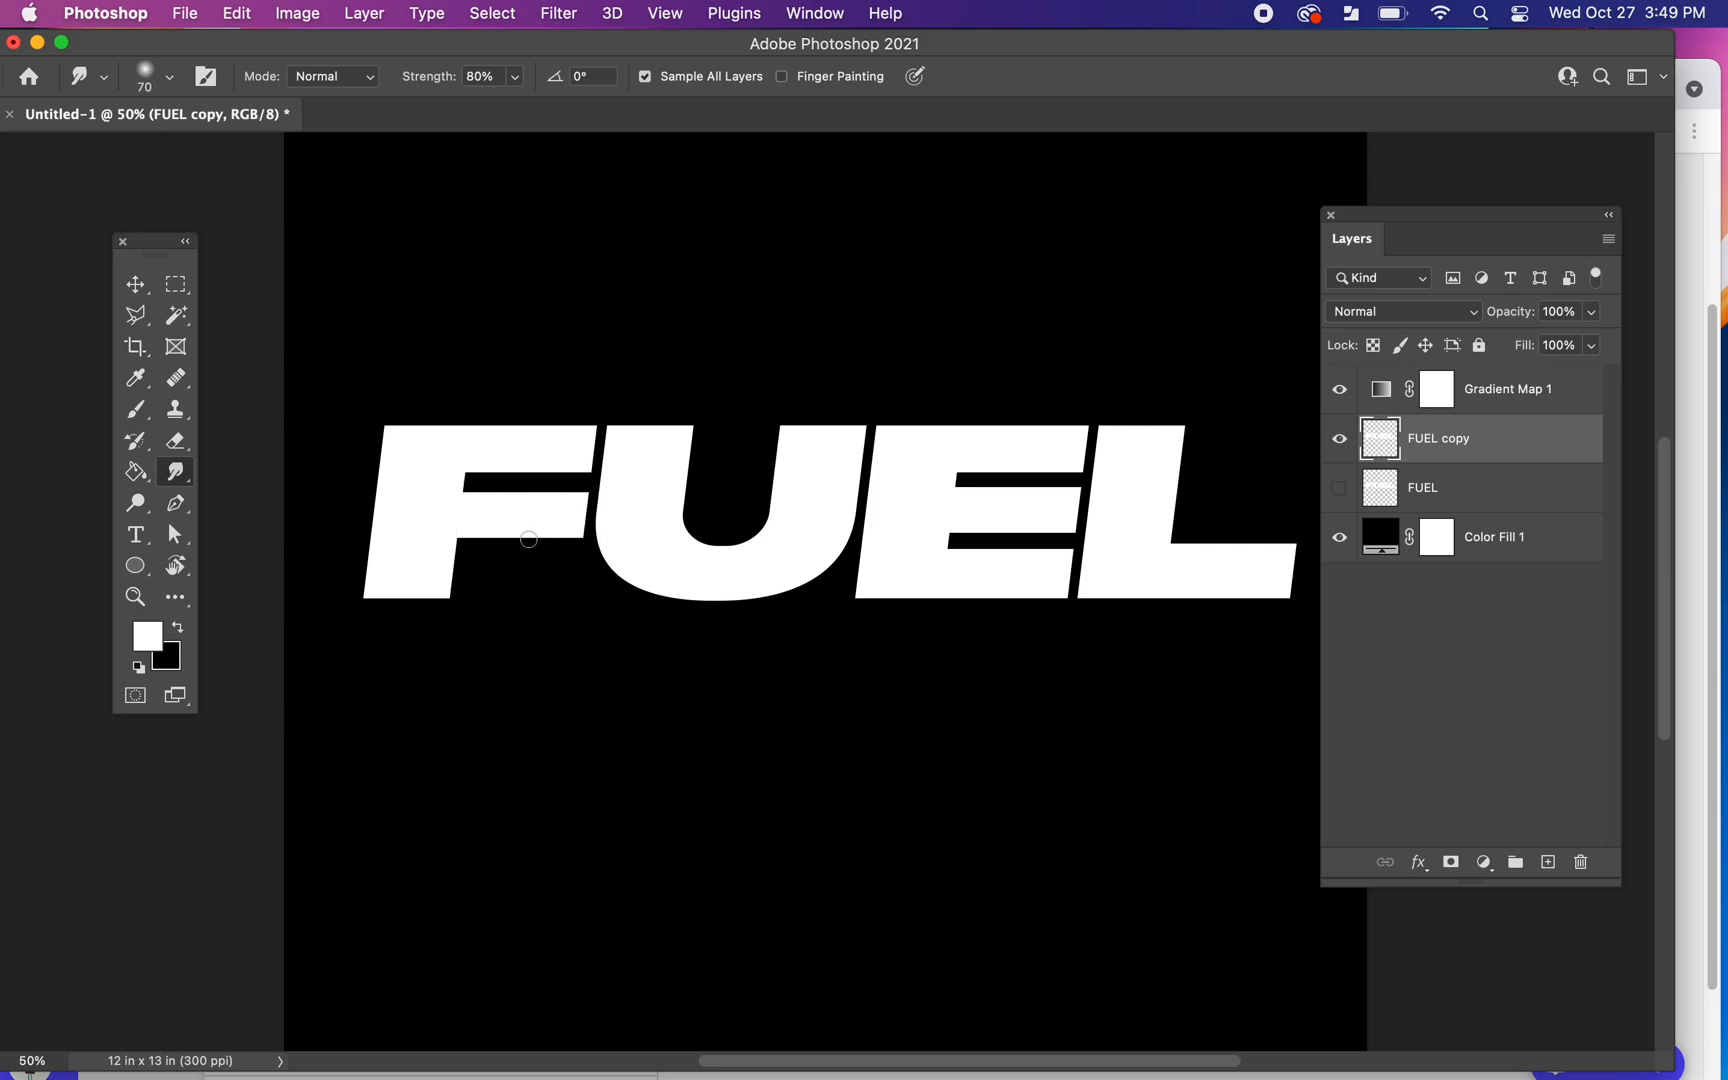
key(bracketleft)
key(super+equal)
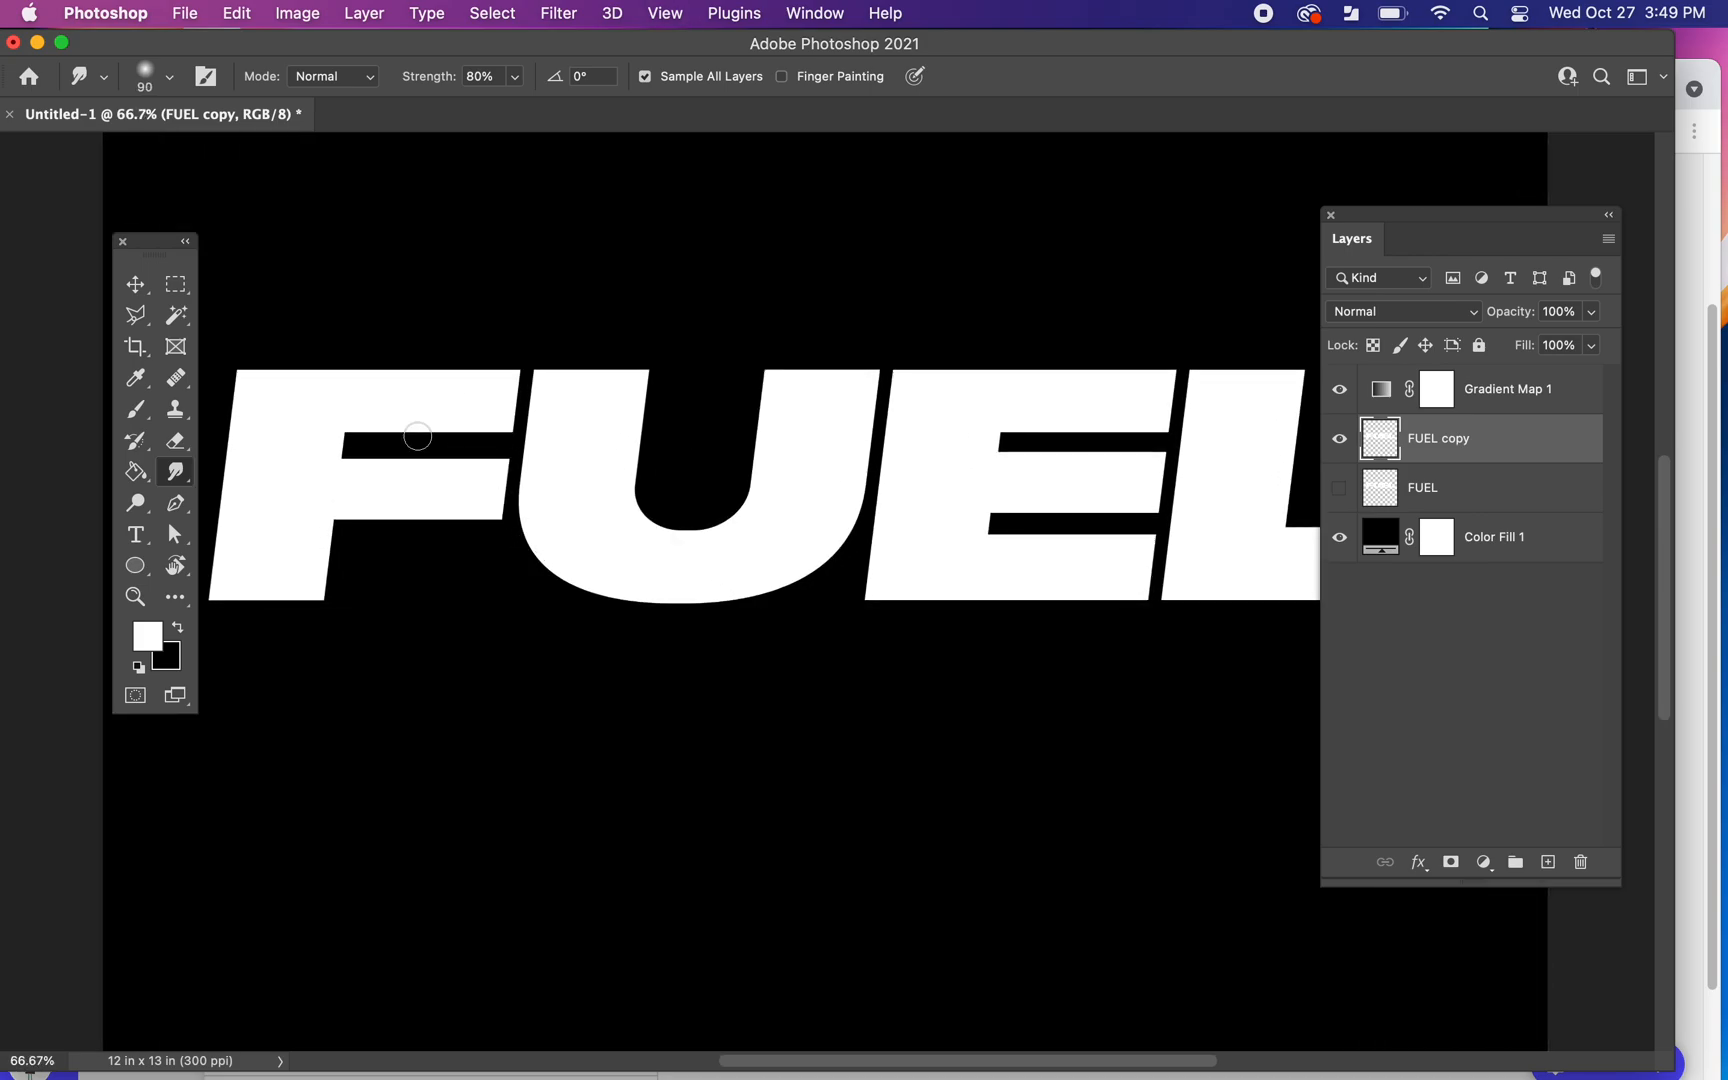
drag(420, 436, 582, 536)
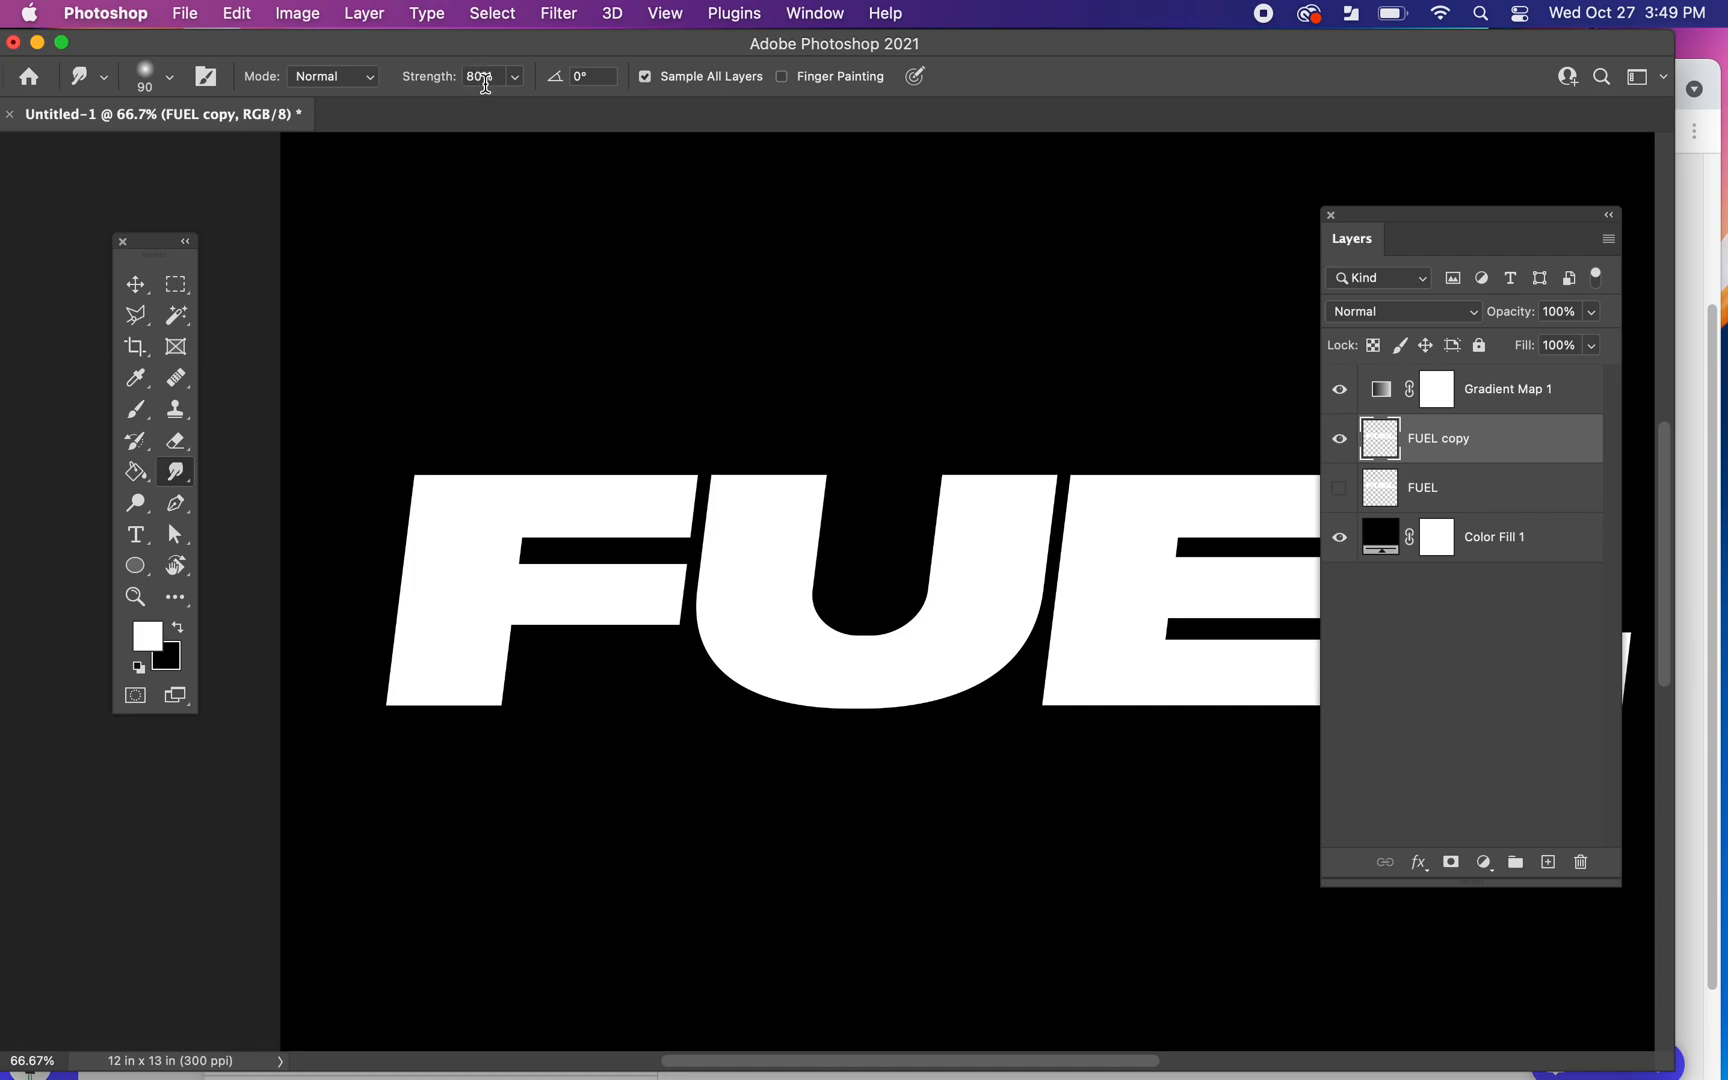
drag(463, 457, 472, 511)
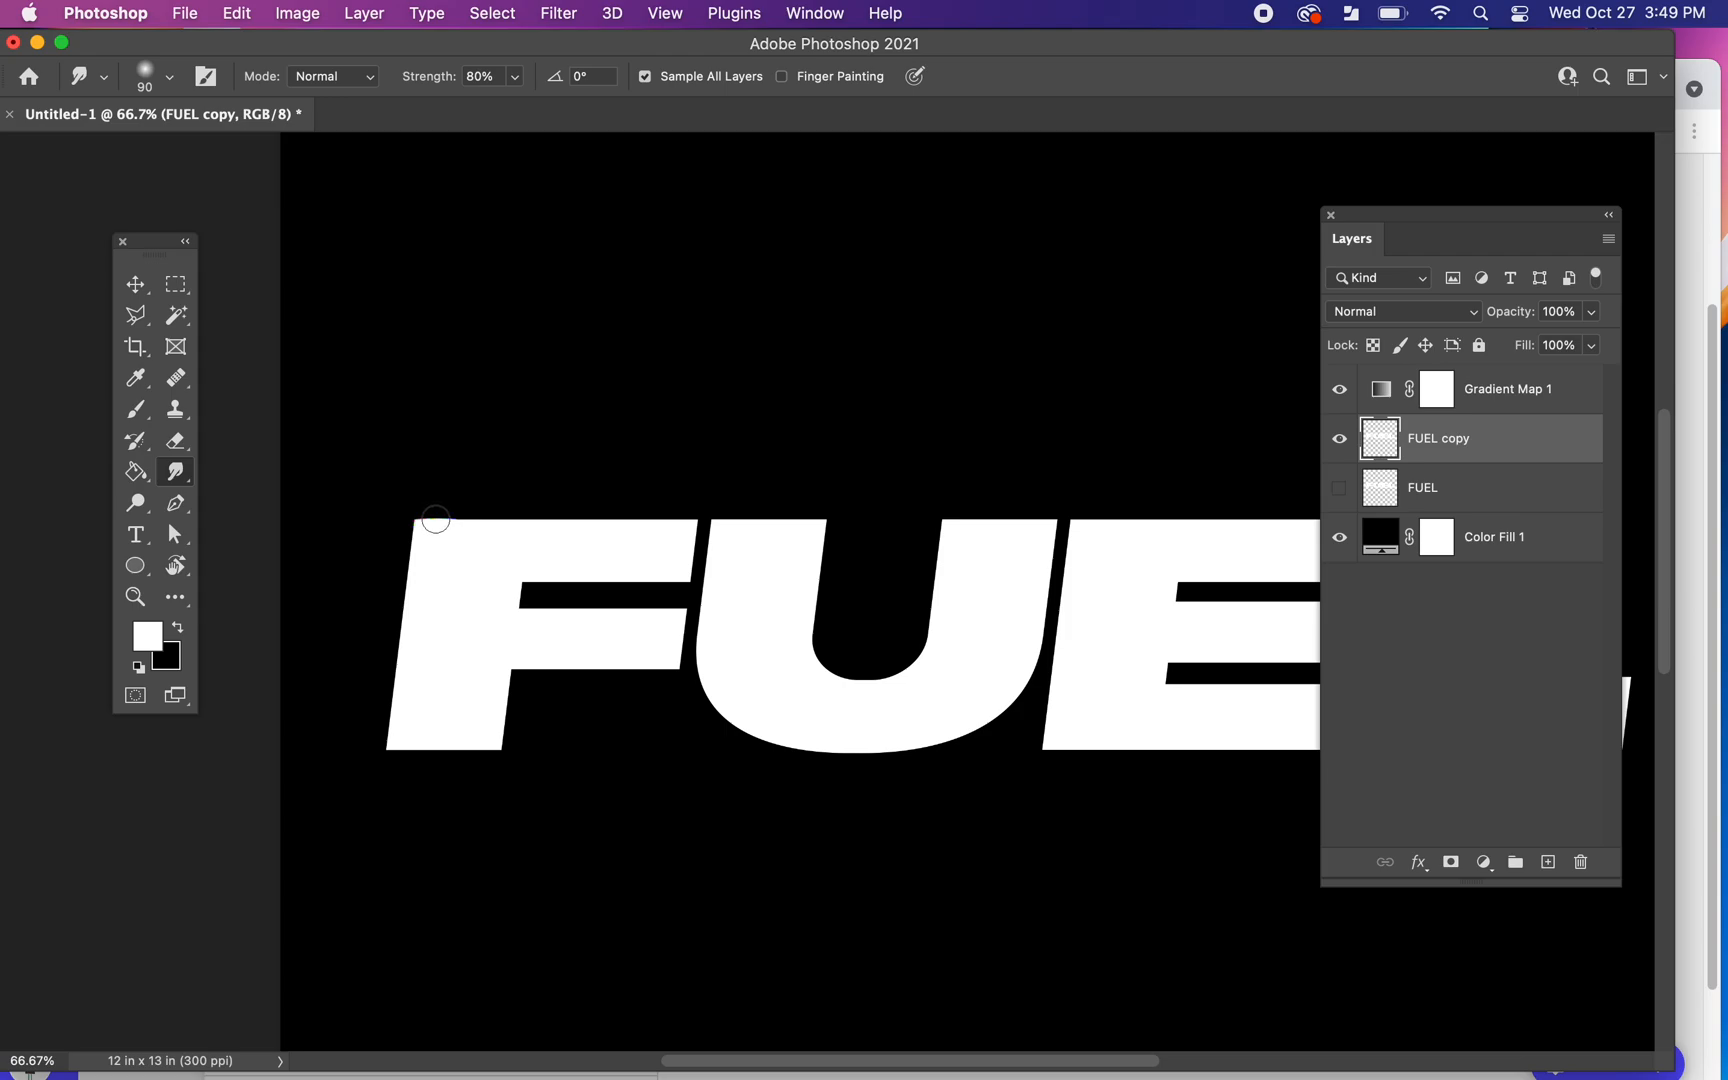
Step: Smudge the left part of the F's top edge and pull flame-like streaks upward from it
drag(440, 520, 516, 518)
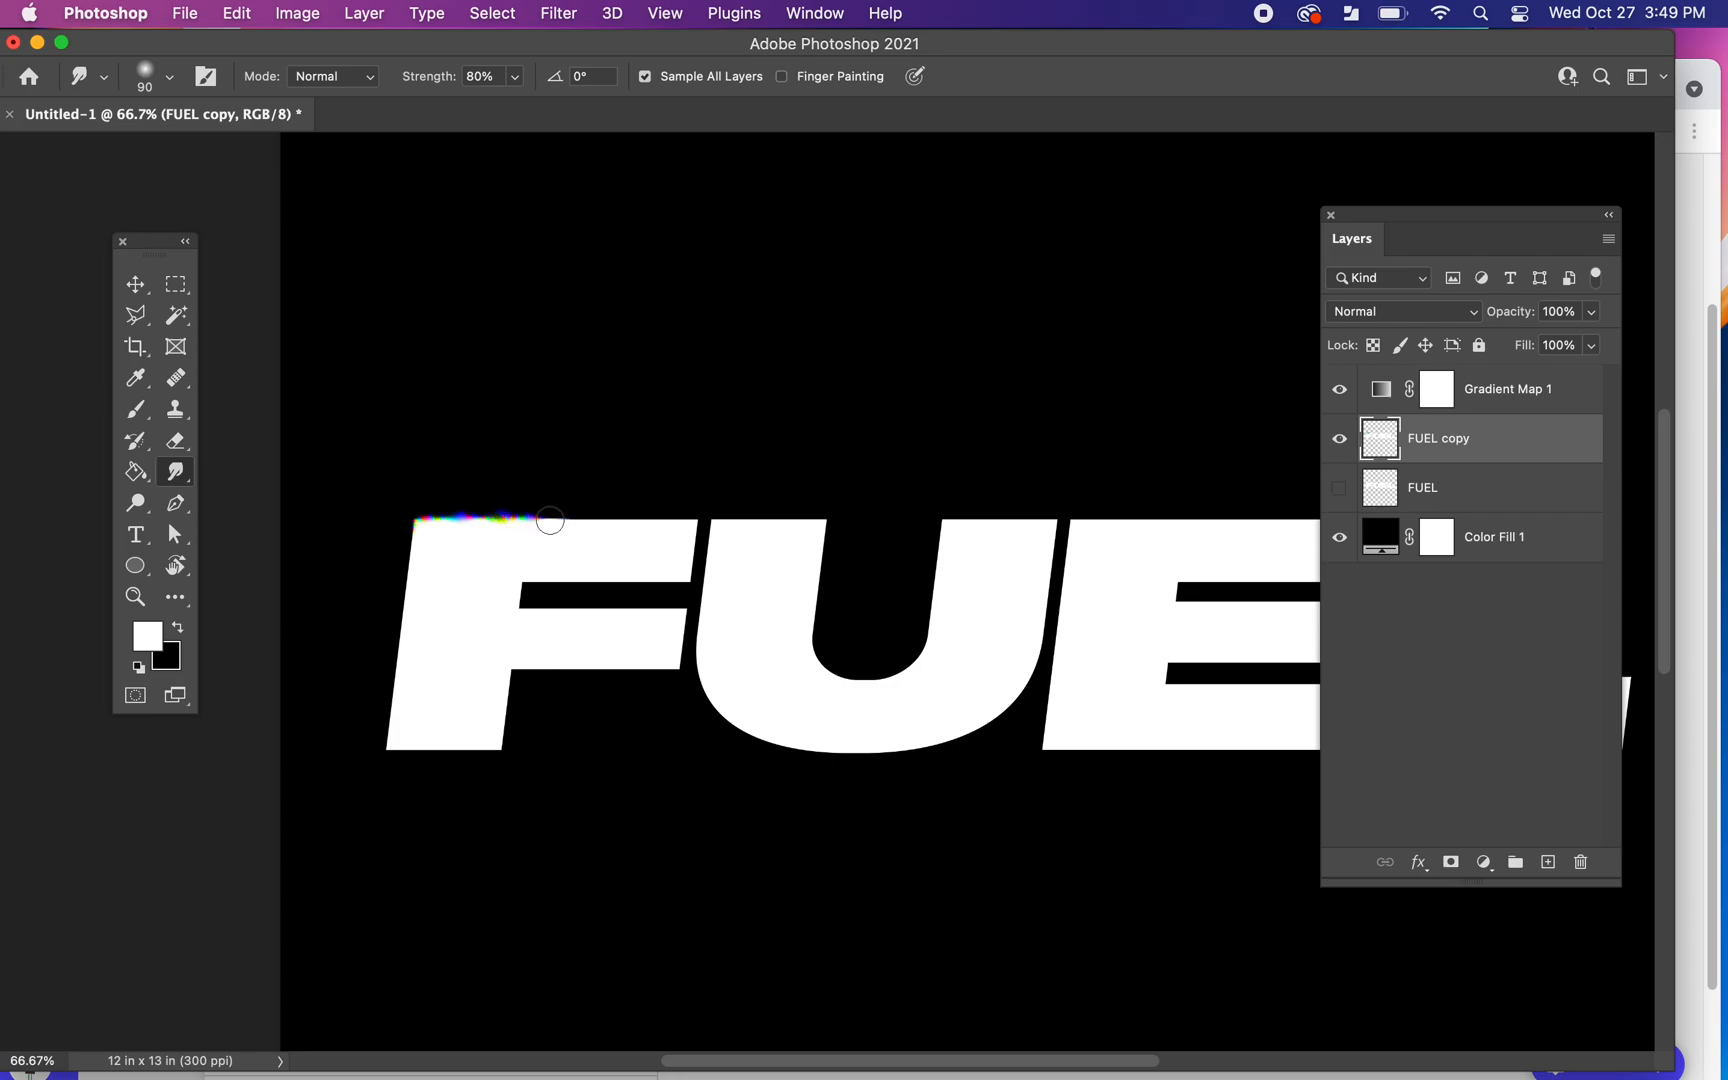
mouse_move(550, 520)
mouse_down()
mouse_move(629, 509)
mouse_move(635, 390)
mouse_up()
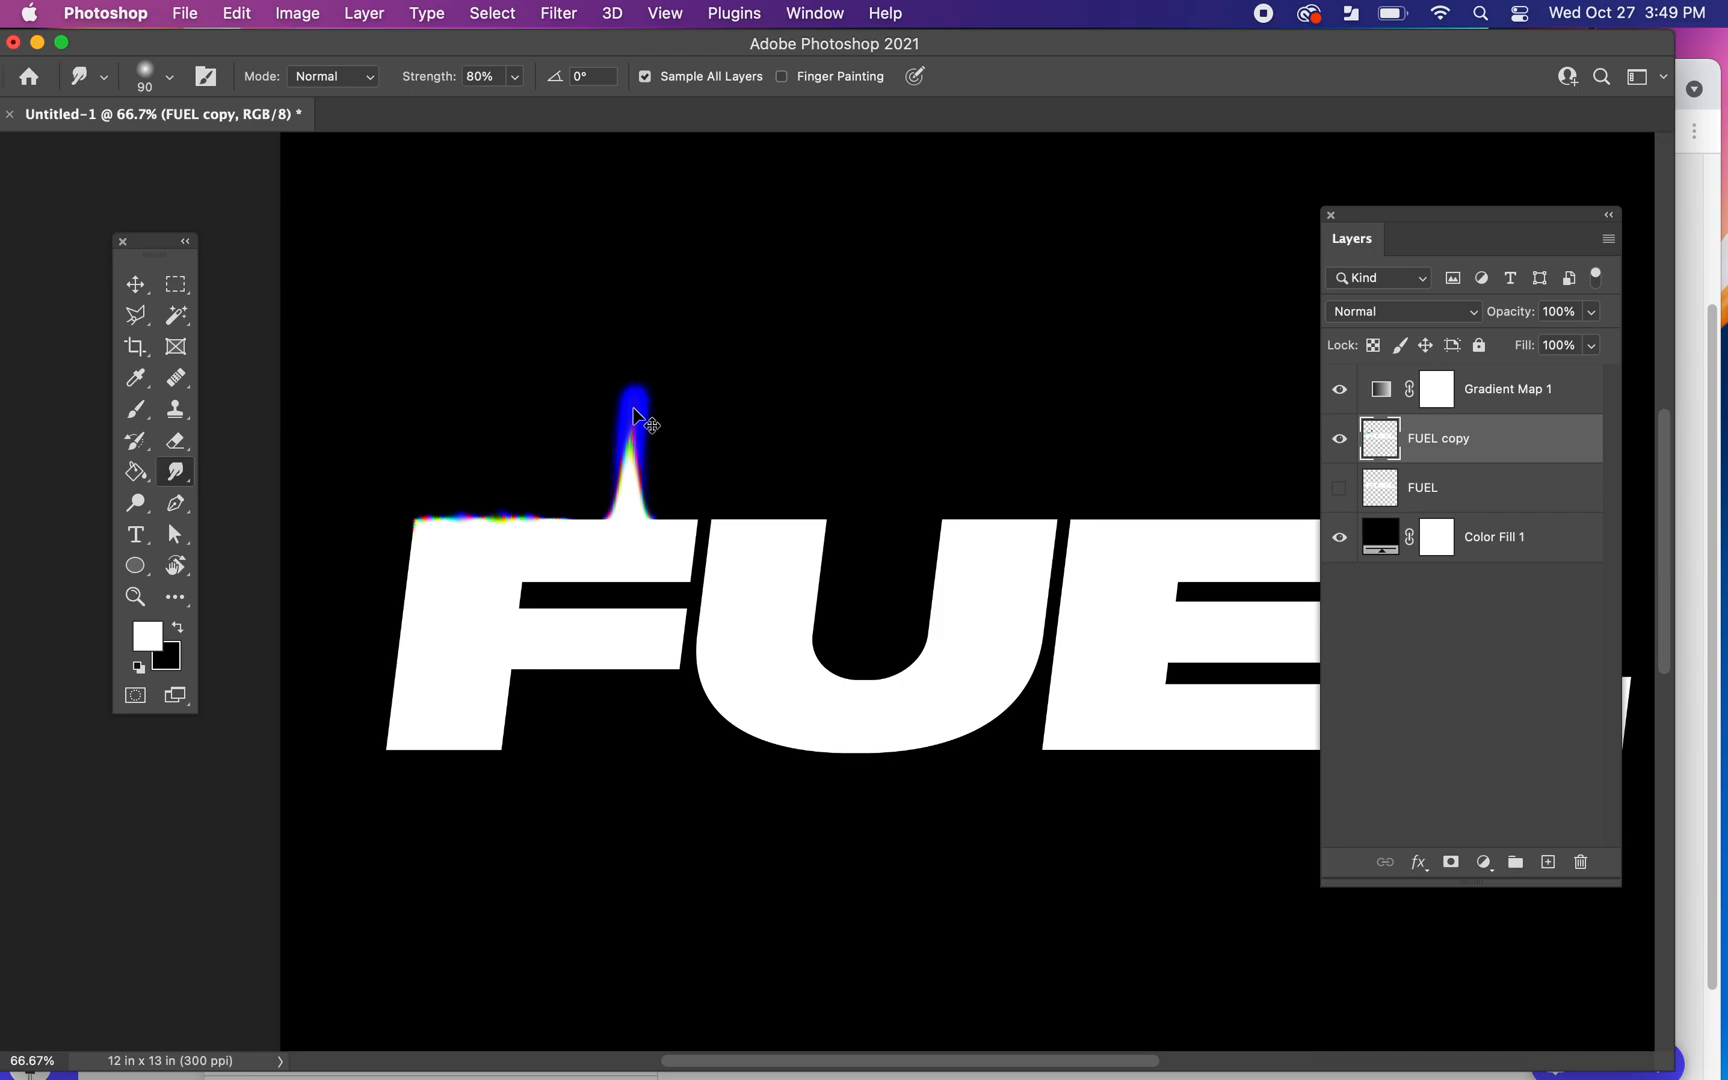
key(super+z)
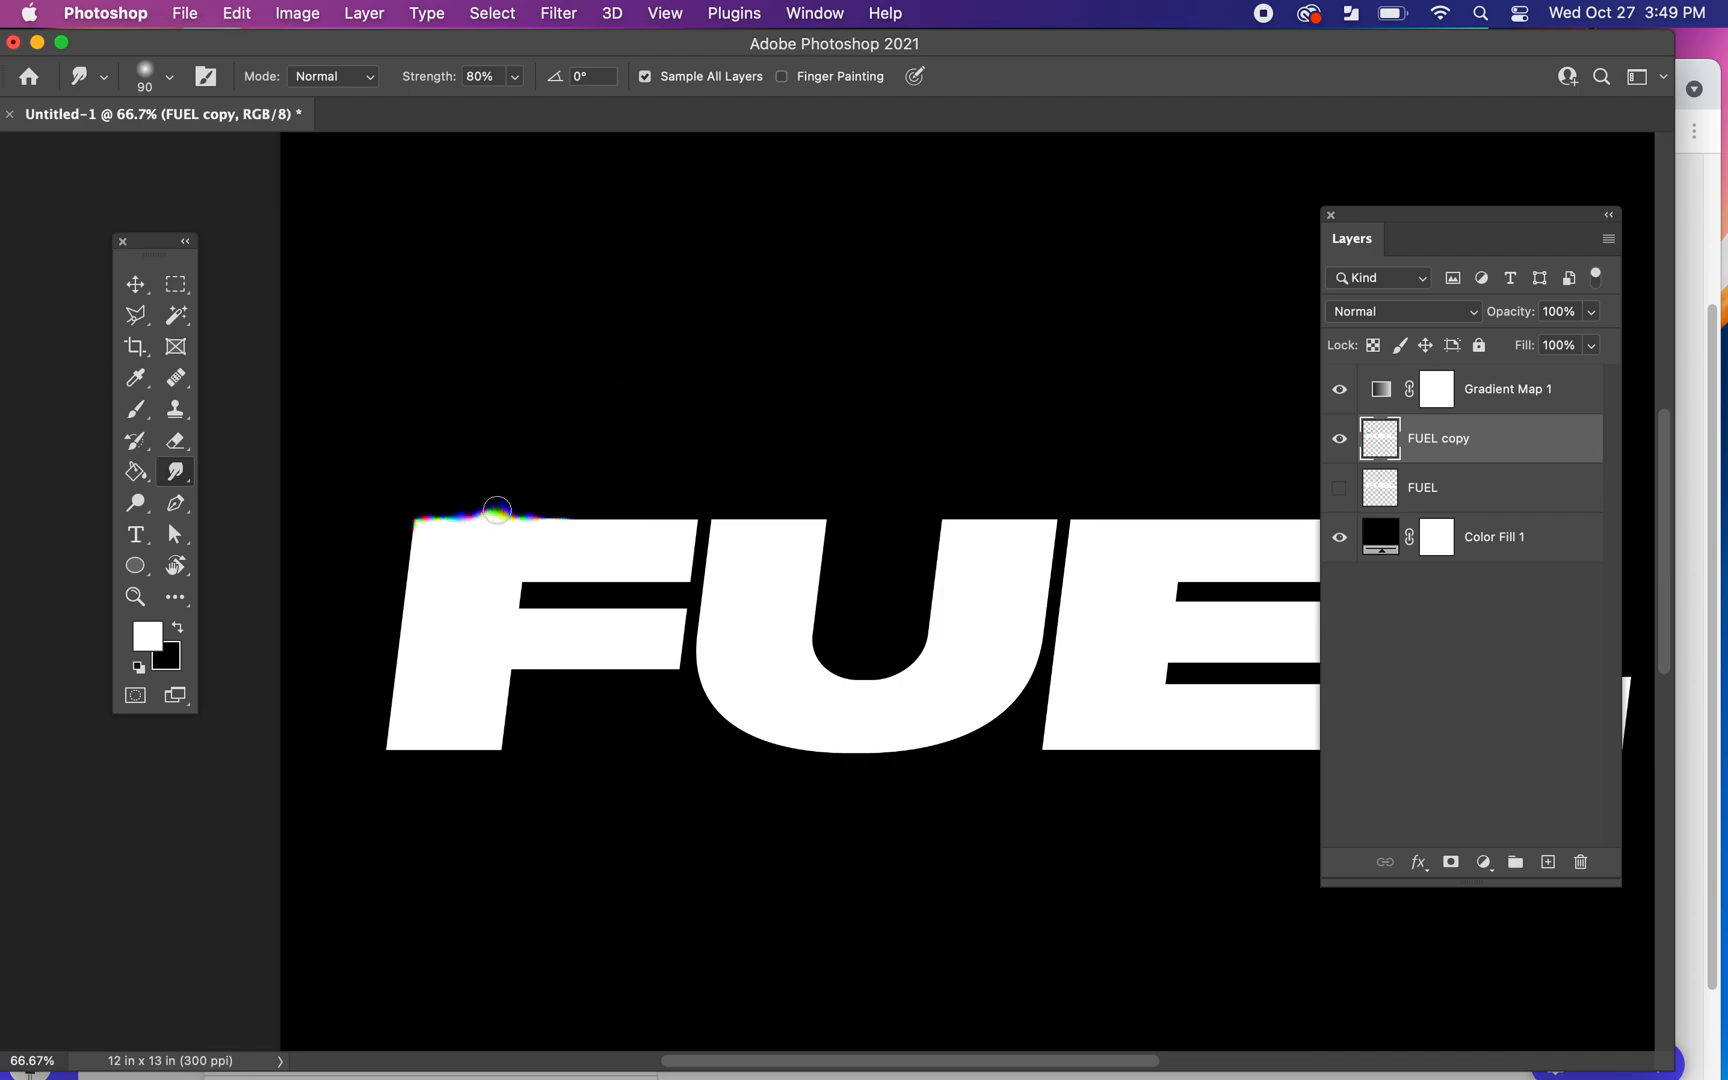
drag(513, 510, 523, 406)
mouse_move(468, 505)
mouse_down()
mouse_move(521, 499)
mouse_move(485, 490)
mouse_move(496, 424)
mouse_move(444, 515)
mouse_move(457, 434)
mouse_move(437, 494)
mouse_move(468, 395)
mouse_move(455, 503)
mouse_move(456, 427)
mouse_move(482, 365)
mouse_move(486, 382)
mouse_move(472, 262)
mouse_up()
drag(463, 445, 484, 208)
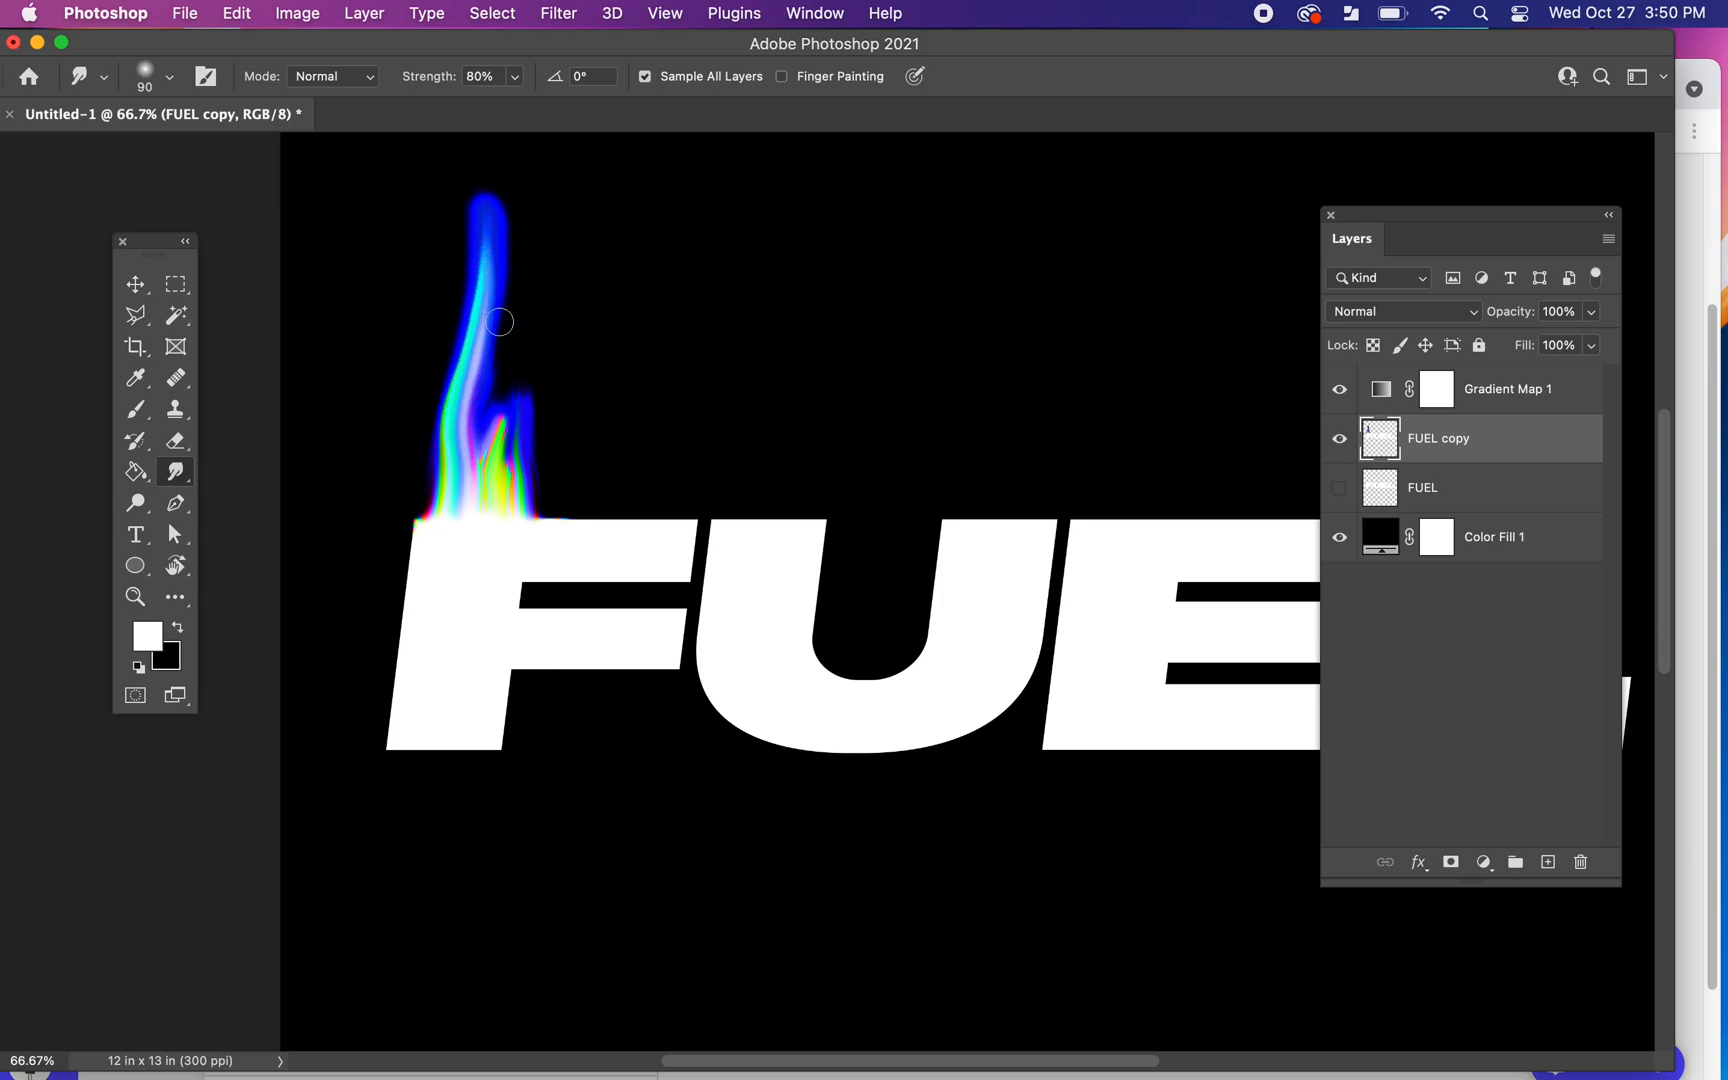
Step: Extend the F's smudged streaks into two wavy flames reaching the top edge of the canvas
scroll(498, 340, up, 6)
scroll(510, 390, down, 2)
drag(458, 630, 500, 312)
drag(487, 706, 530, 508)
mouse_move(490, 735)
mouse_down()
mouse_move(484, 377)
mouse_move(500, 417)
mouse_move(501, 150)
mouse_up()
drag(514, 706, 522, 492)
mouse_move(498, 725)
mouse_down()
mouse_move(498, 535)
mouse_move(559, 297)
mouse_up()
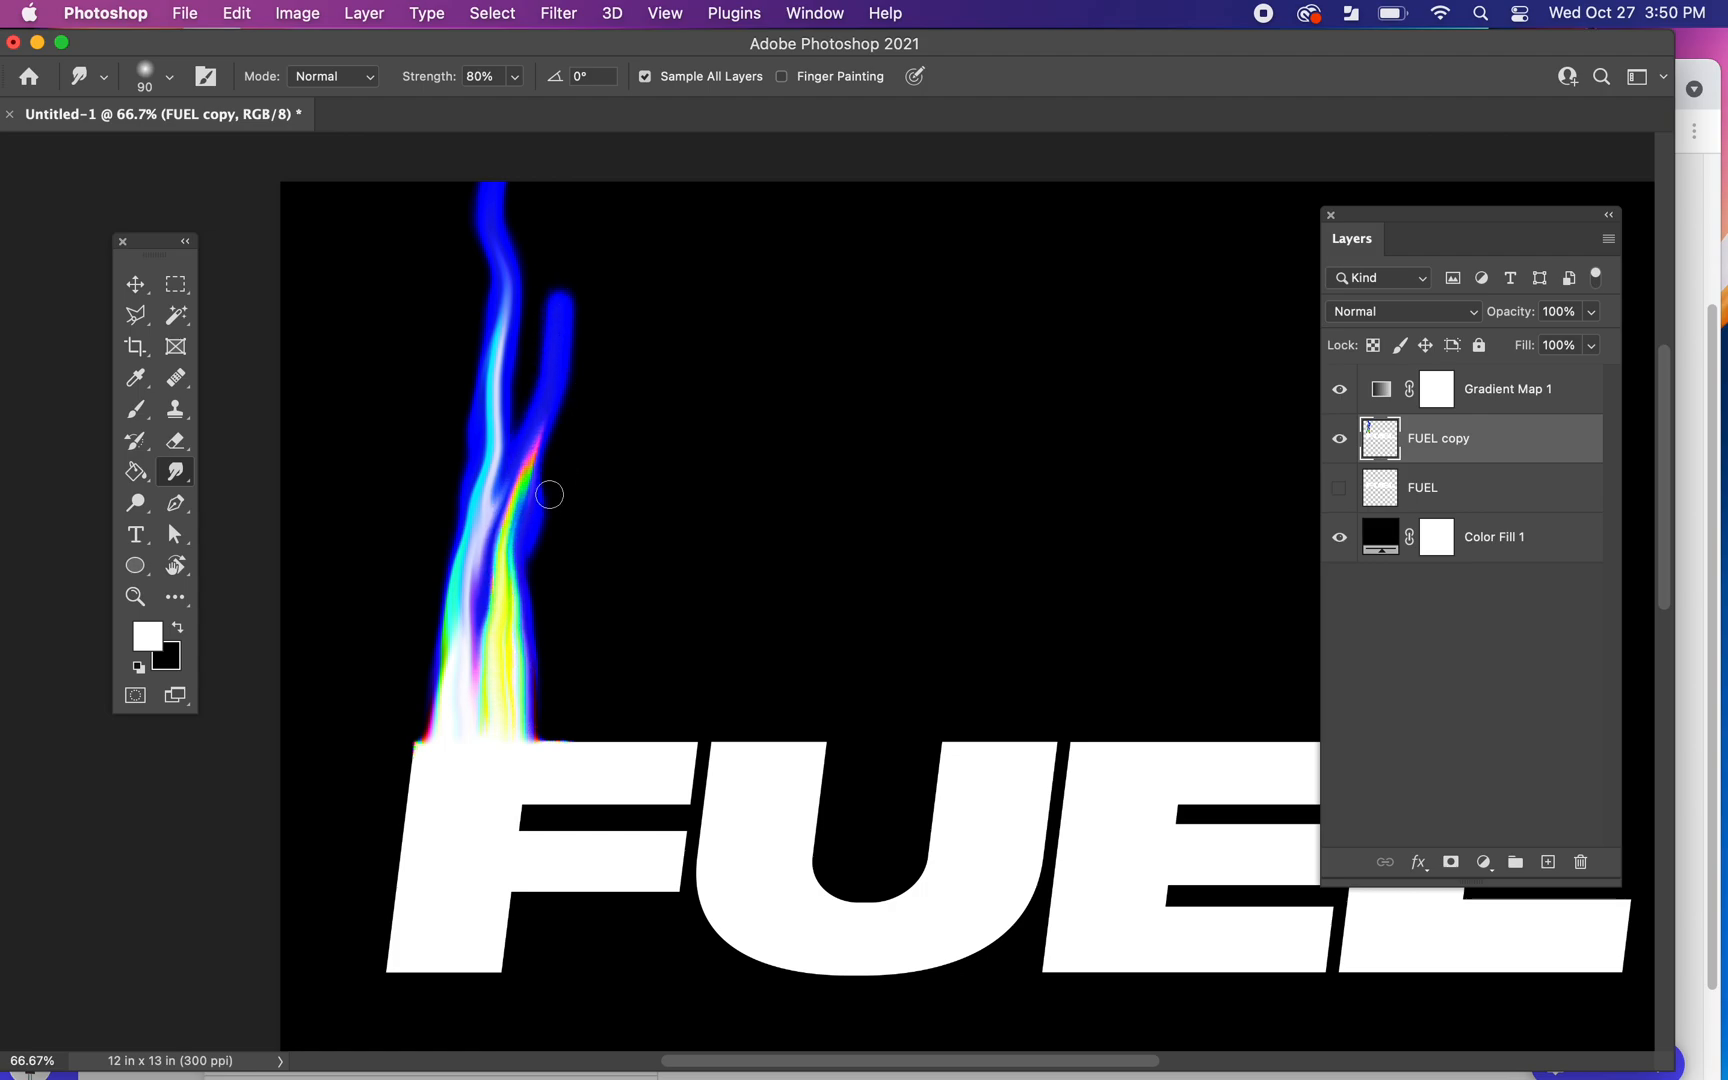
mouse_move(507, 584)
mouse_down()
mouse_move(510, 486)
mouse_move(563, 300)
mouse_up()
mouse_move(530, 455)
mouse_down()
mouse_move(562, 360)
mouse_move(572, 184)
mouse_up()
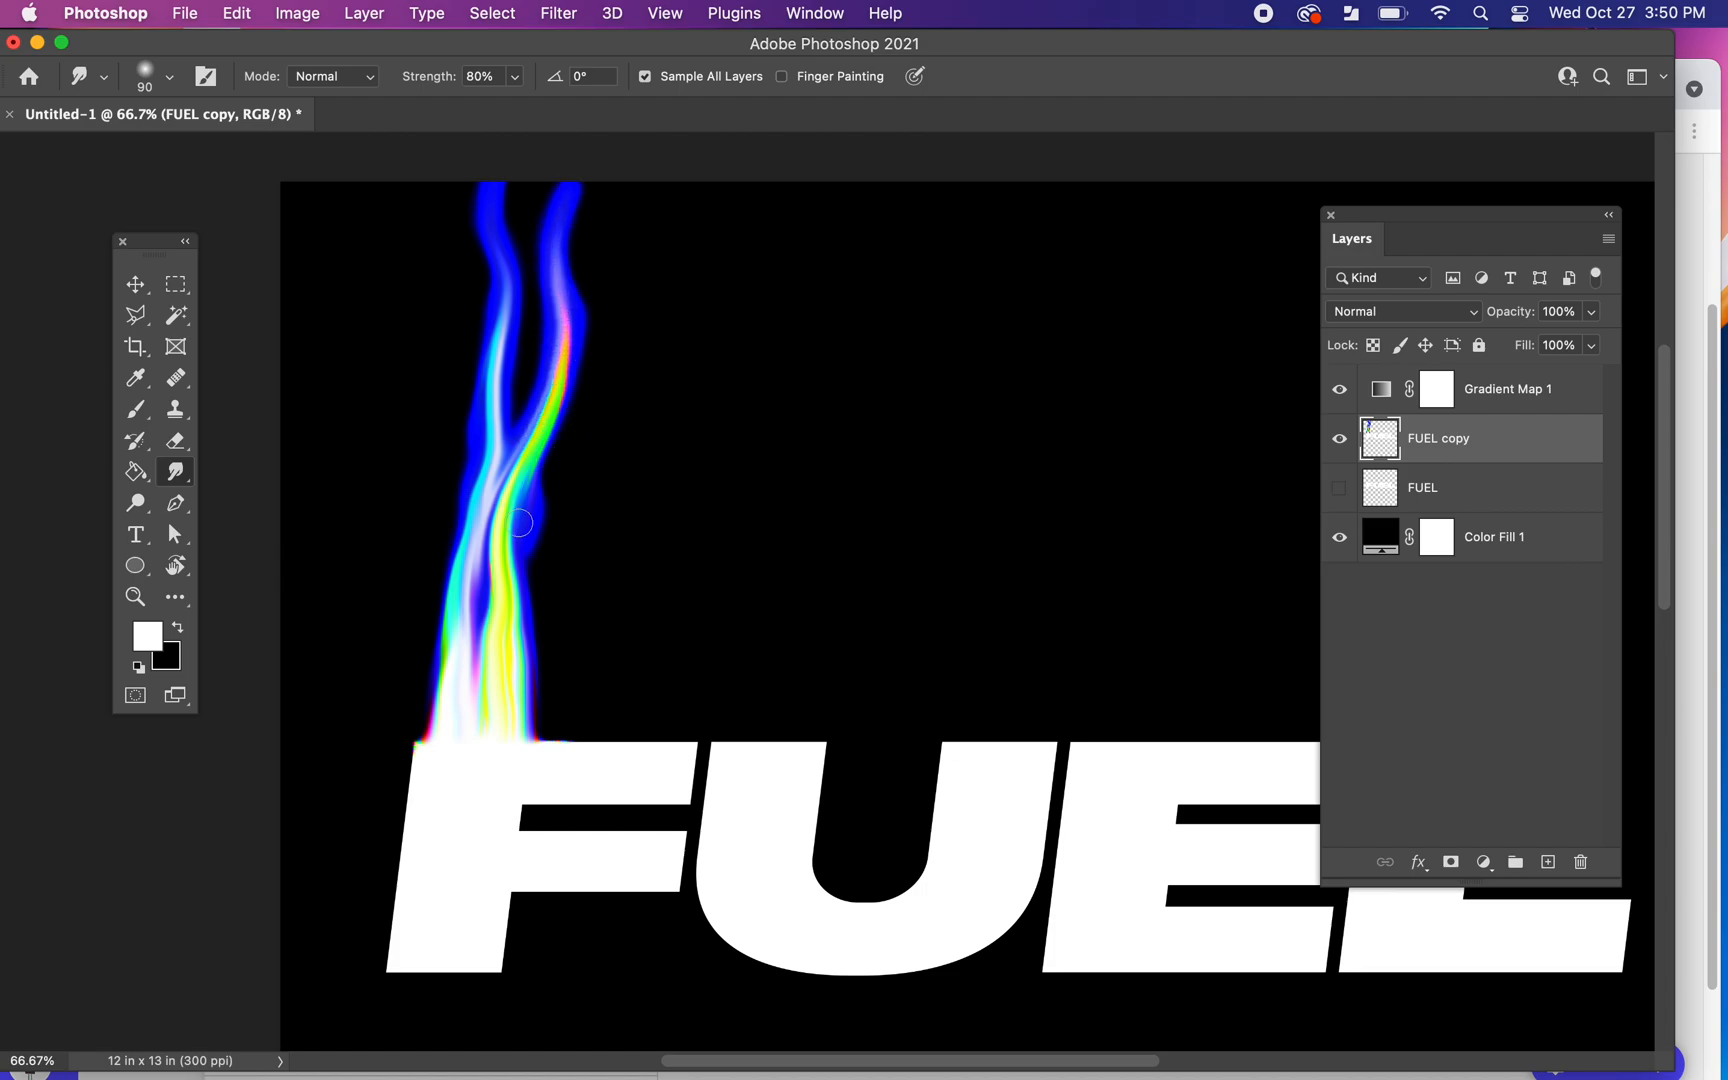
Step: Smudge brighter streaks up the F's right-hand wavy flame to the canvas edge and raise a short streak at the F's top-left corner
mouse_move(490, 645)
mouse_down()
mouse_move(475, 531)
mouse_move(497, 485)
mouse_move(497, 539)
mouse_move(501, 467)
mouse_move(577, 349)
mouse_move(560, 172)
mouse_up()
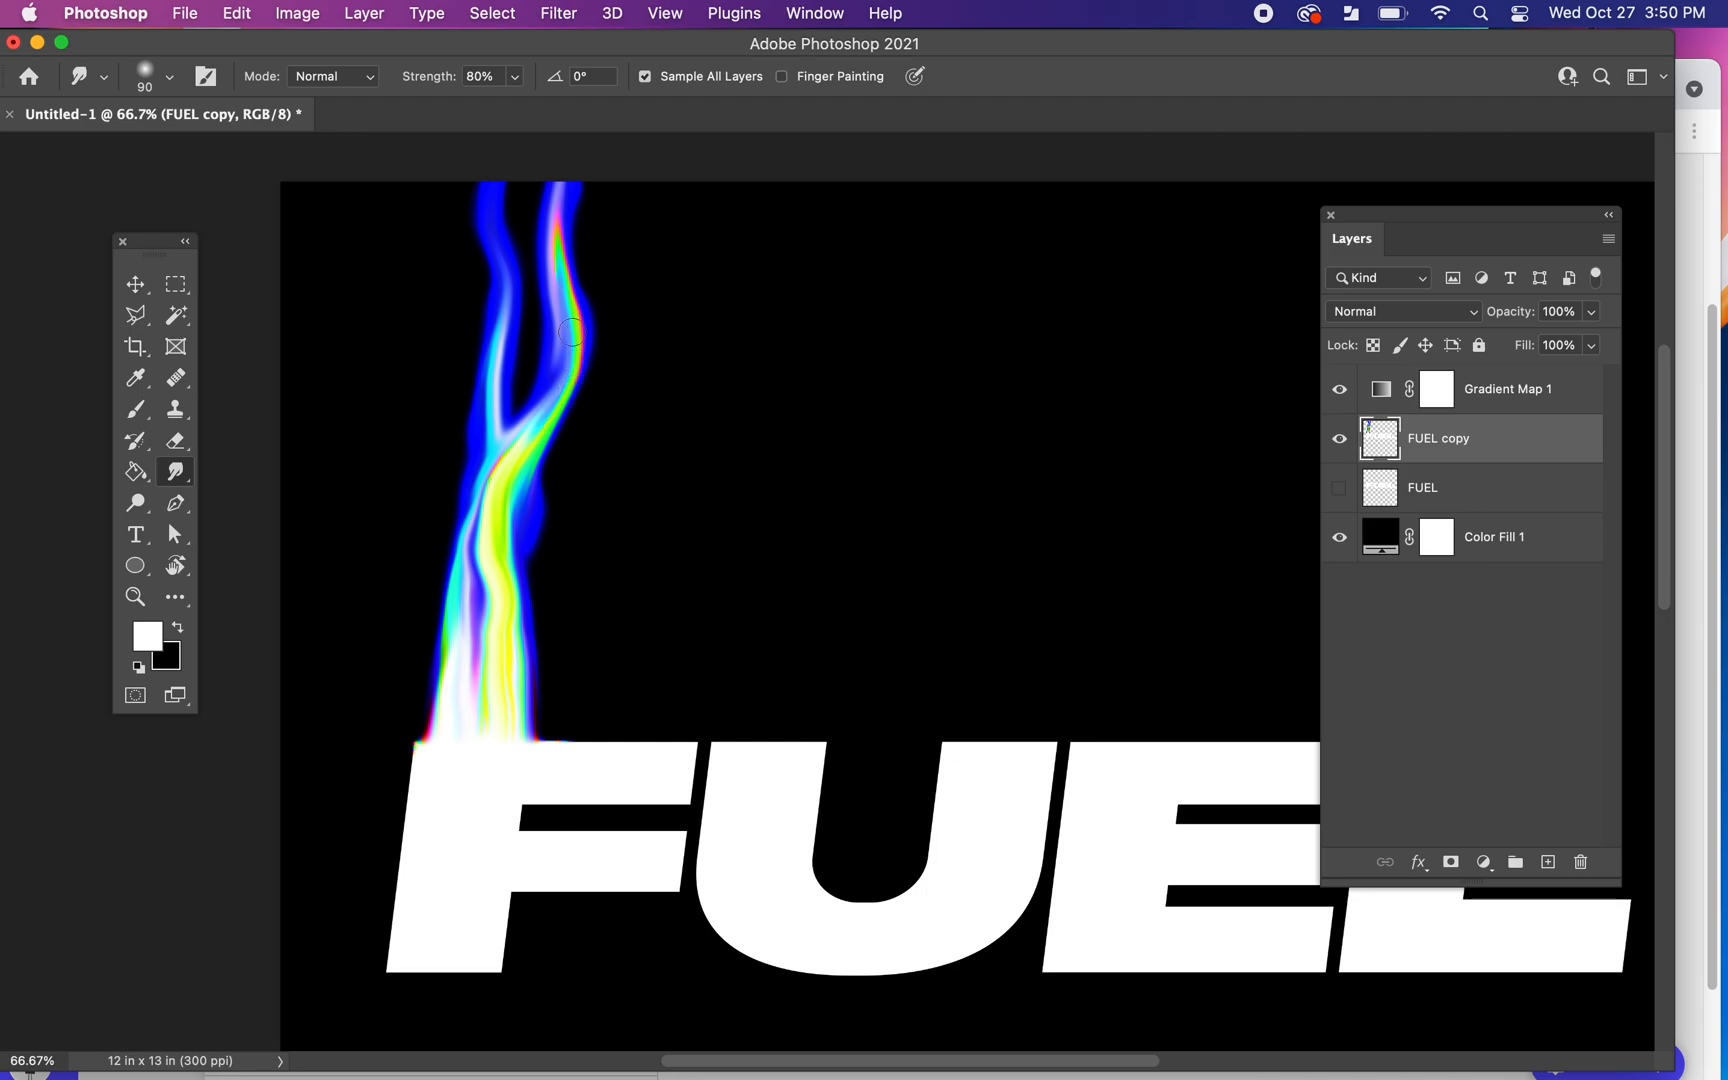
drag(501, 490, 538, 425)
drag(498, 490, 576, 336)
mouse_move(529, 453)
mouse_down()
mouse_move(570, 344)
mouse_move(566, 149)
mouse_up()
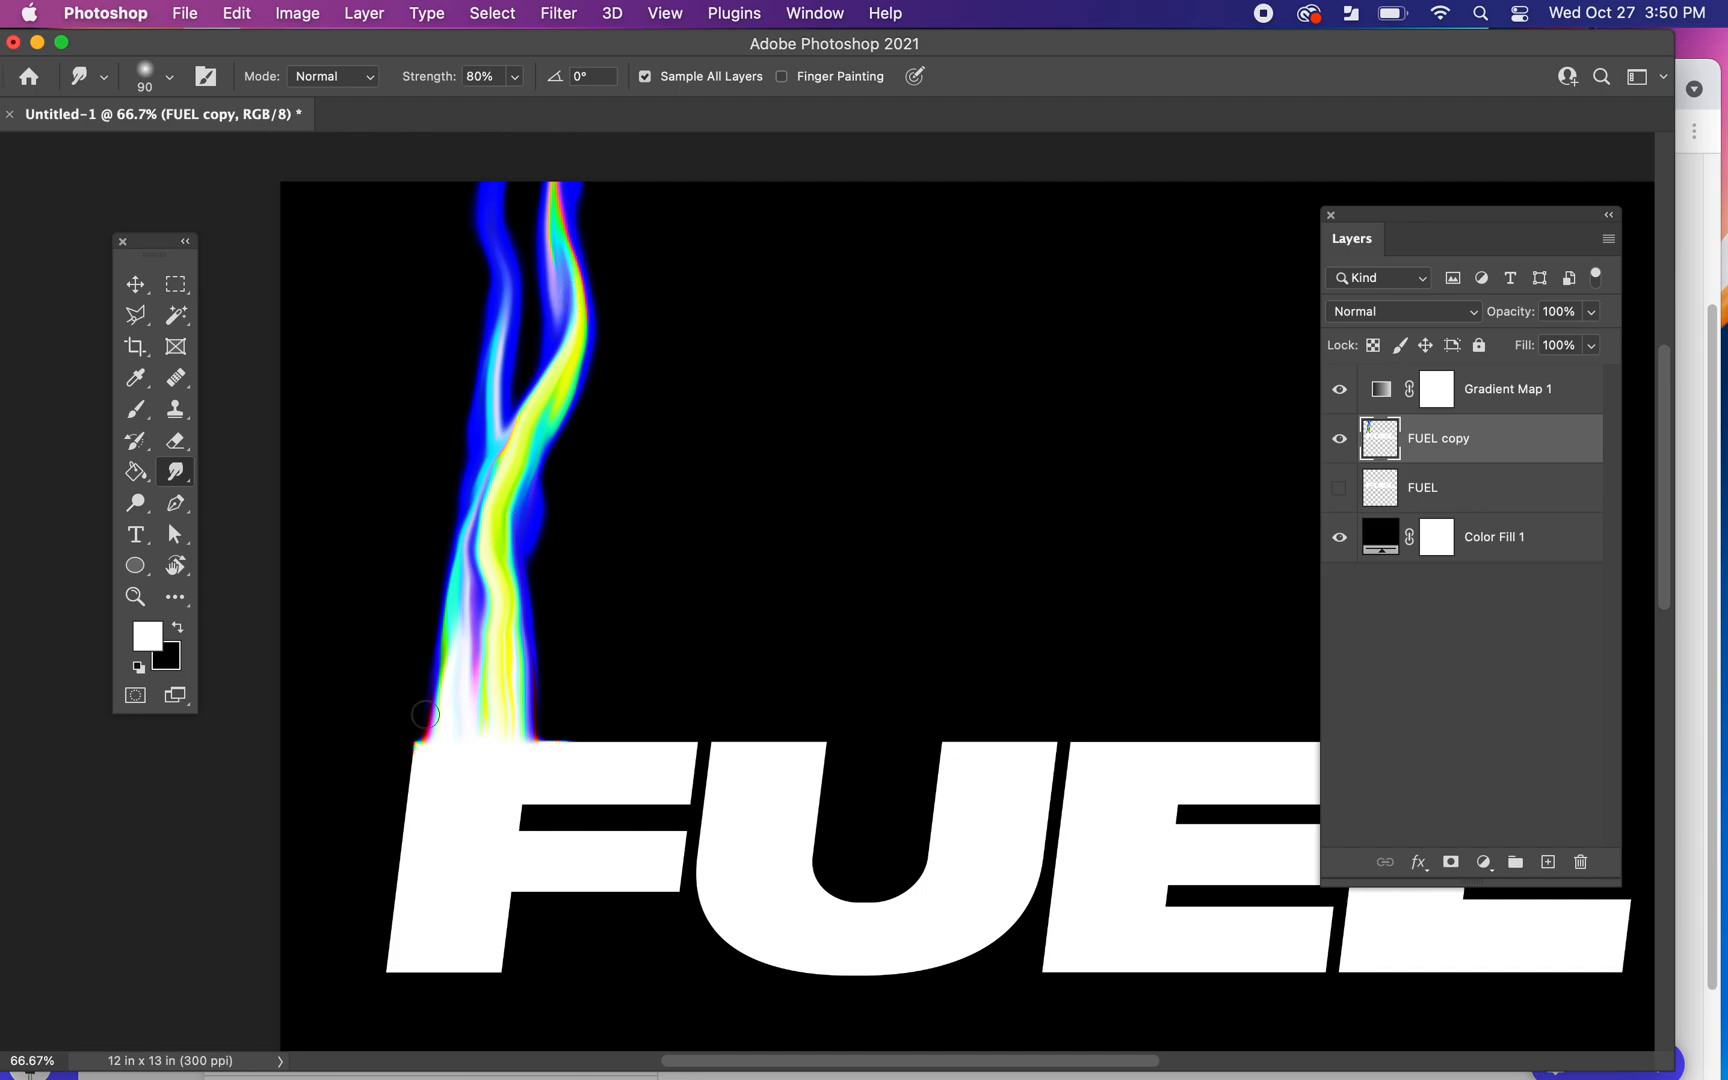
drag(420, 724, 428, 598)
drag(421, 727, 444, 531)
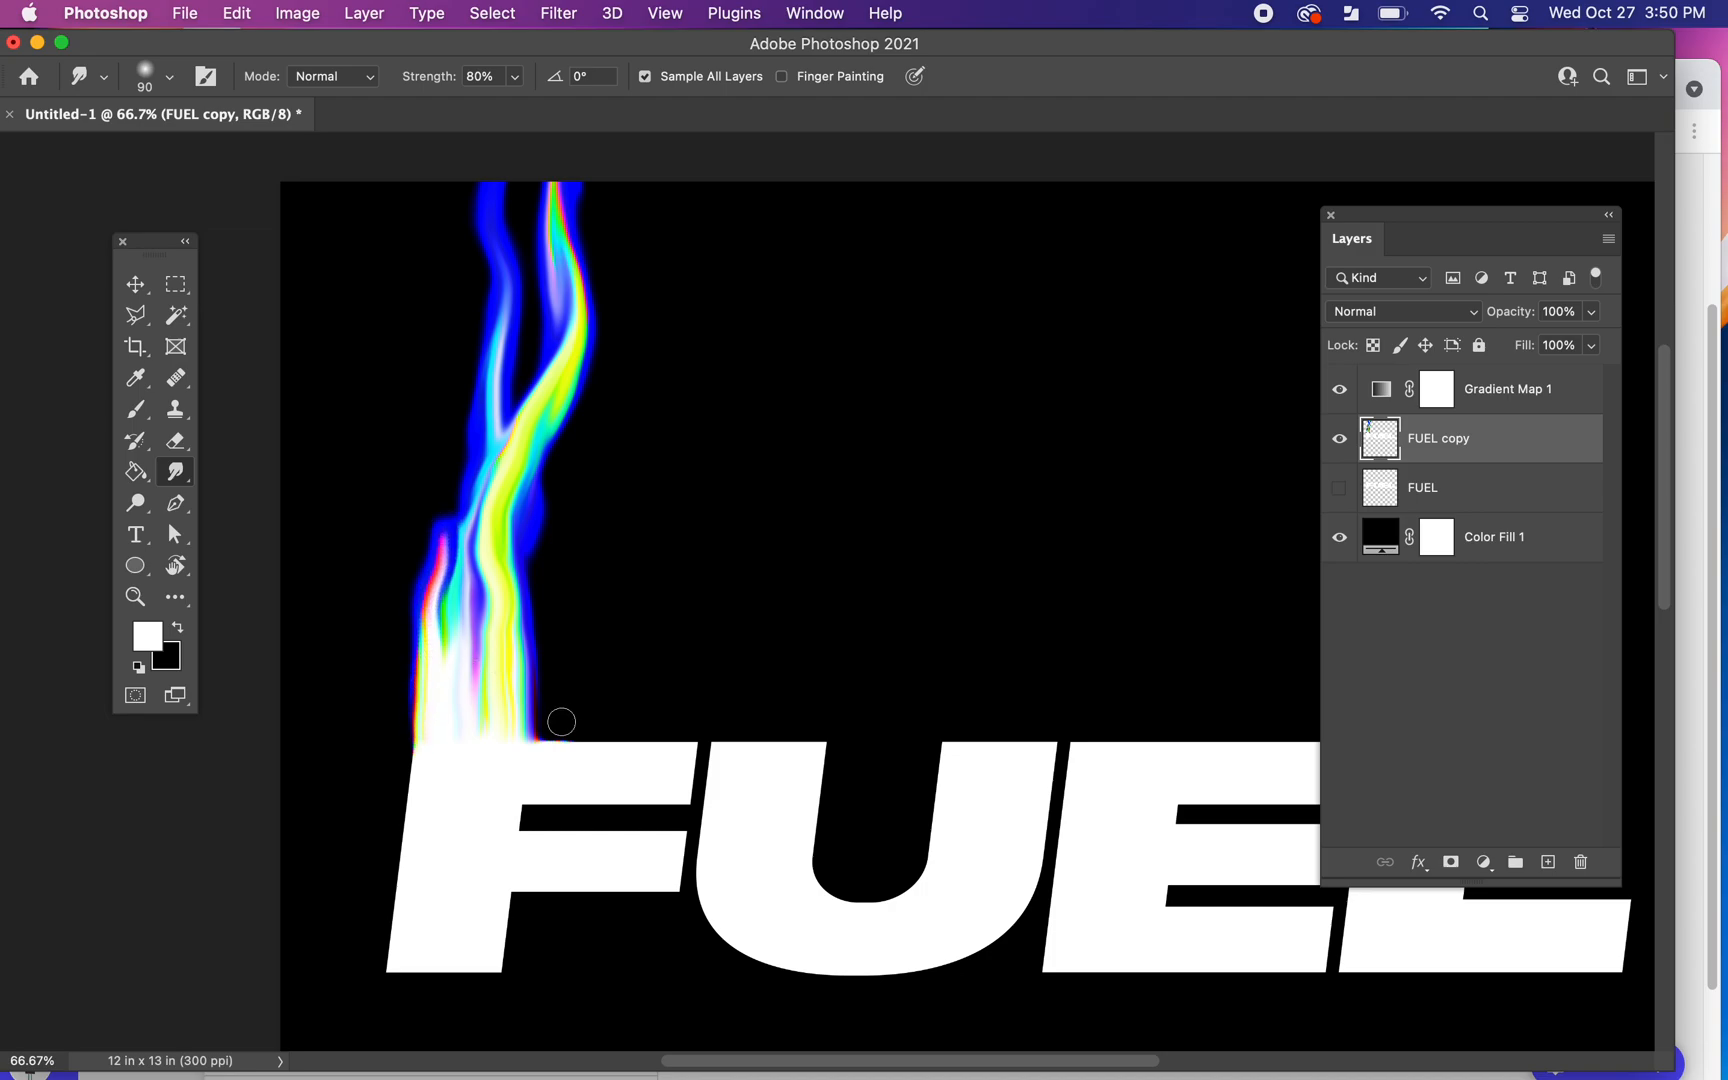
Step: Smudge a third wavy flame from the middle of the F's top edge up to the top of the canvas
drag(563, 729, 563, 625)
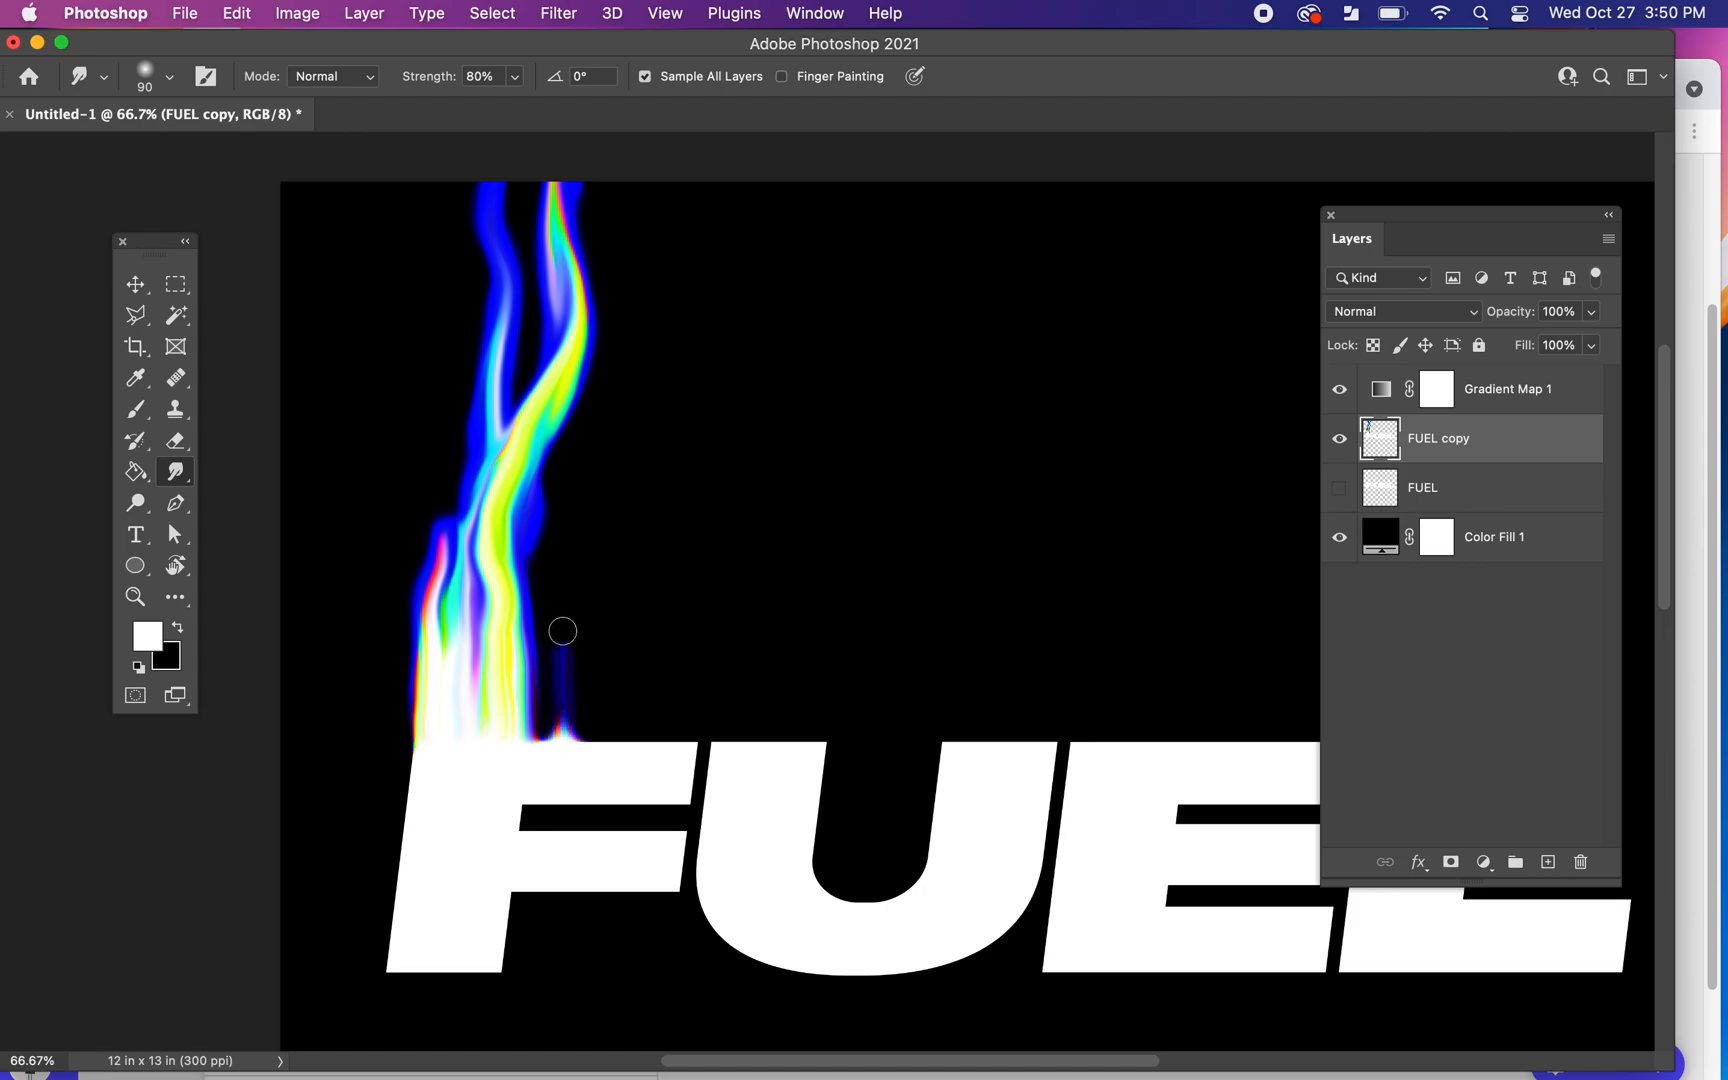
drag(560, 724, 566, 620)
drag(582, 742, 588, 542)
drag(570, 694, 628, 432)
drag(563, 674, 660, 318)
mouse_move(622, 512)
mouse_down()
mouse_move(664, 302)
mouse_move(672, 157)
mouse_up()
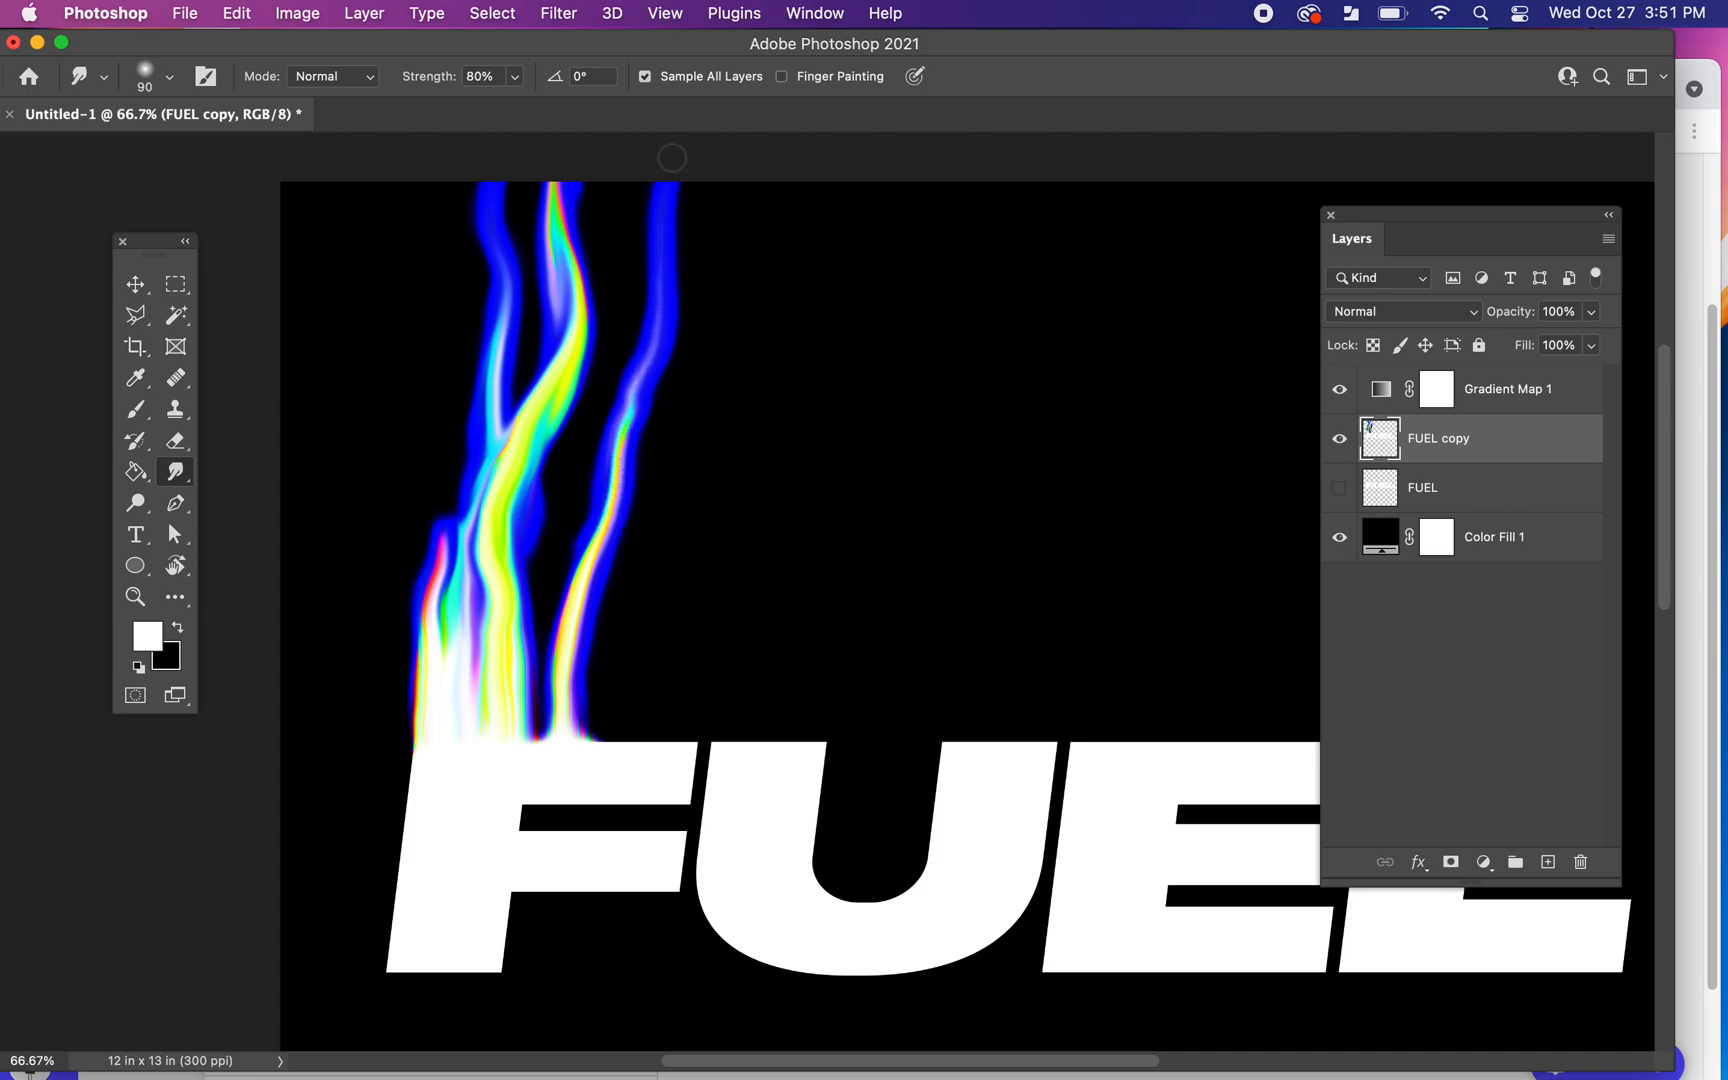
Step: Extend the short streak at the F's top-left corner into a wavy flame reaching the top of the canvas
mouse_move(430, 632)
mouse_down()
mouse_move(447, 534)
mouse_move(428, 316)
mouse_up()
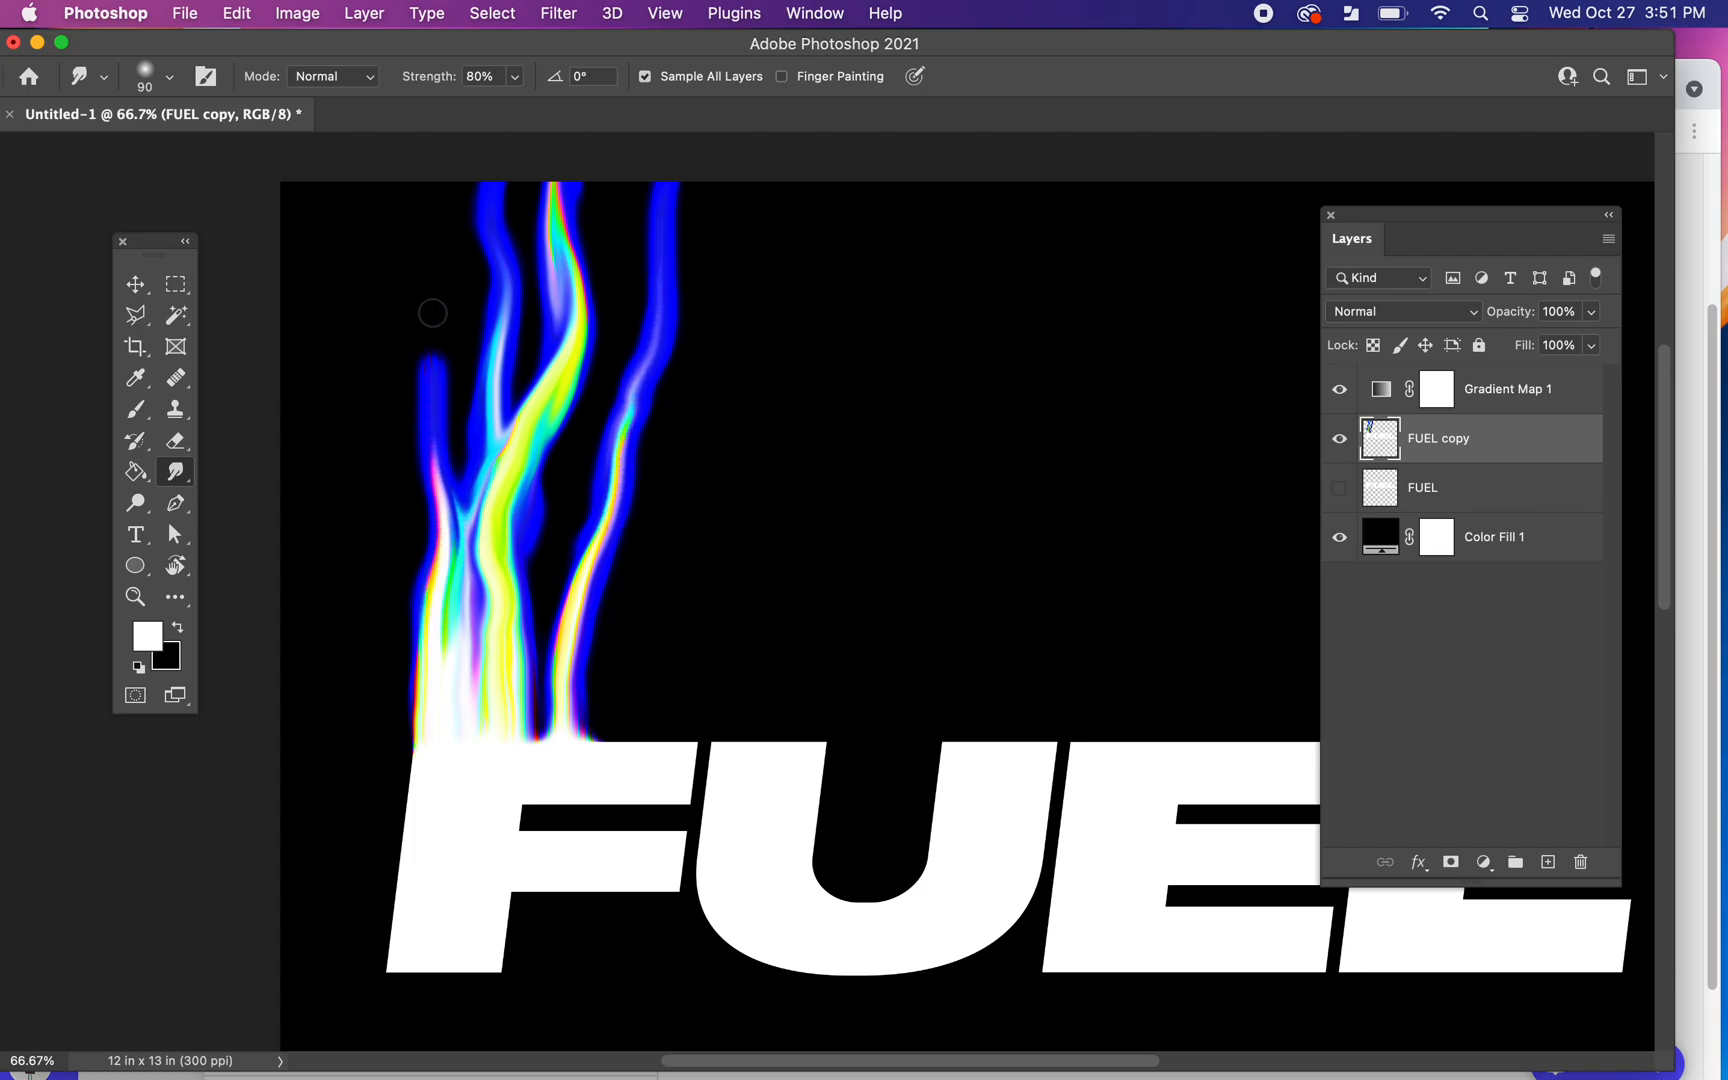
drag(450, 525, 430, 305)
drag(438, 455, 417, 170)
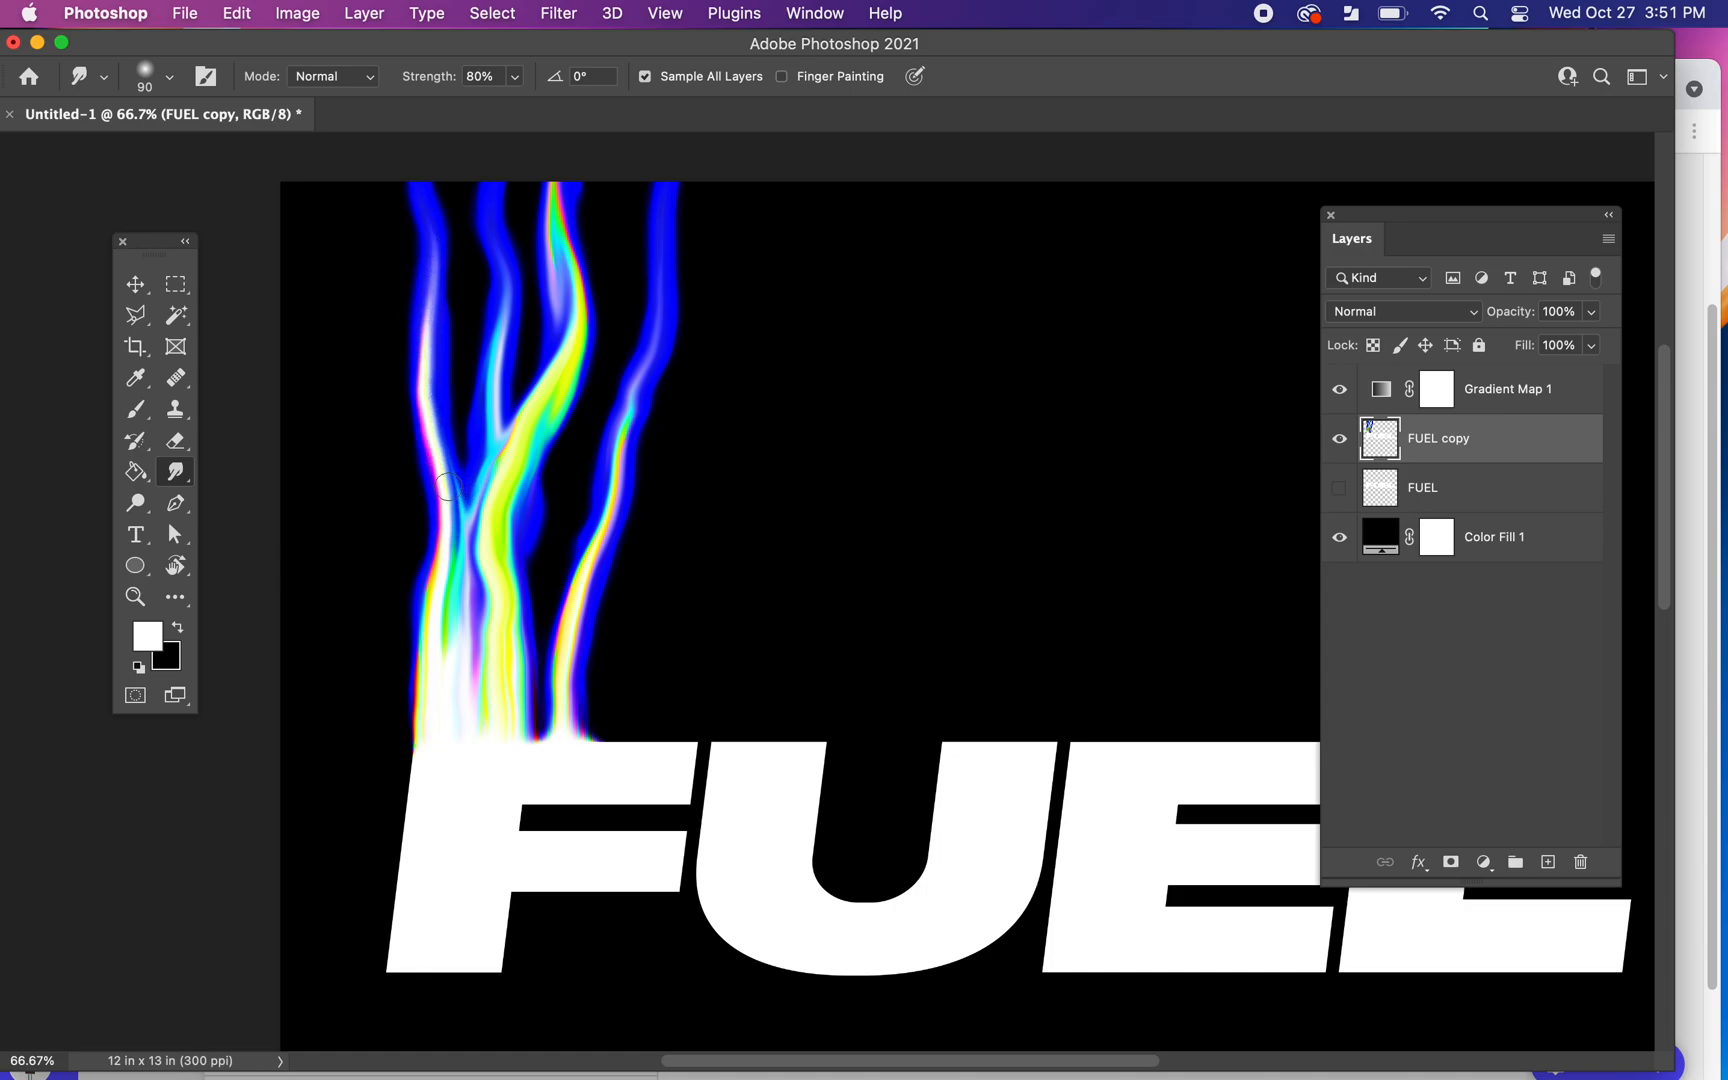
mouse_move(448, 487)
mouse_down()
mouse_move(425, 424)
mouse_move(441, 169)
mouse_up()
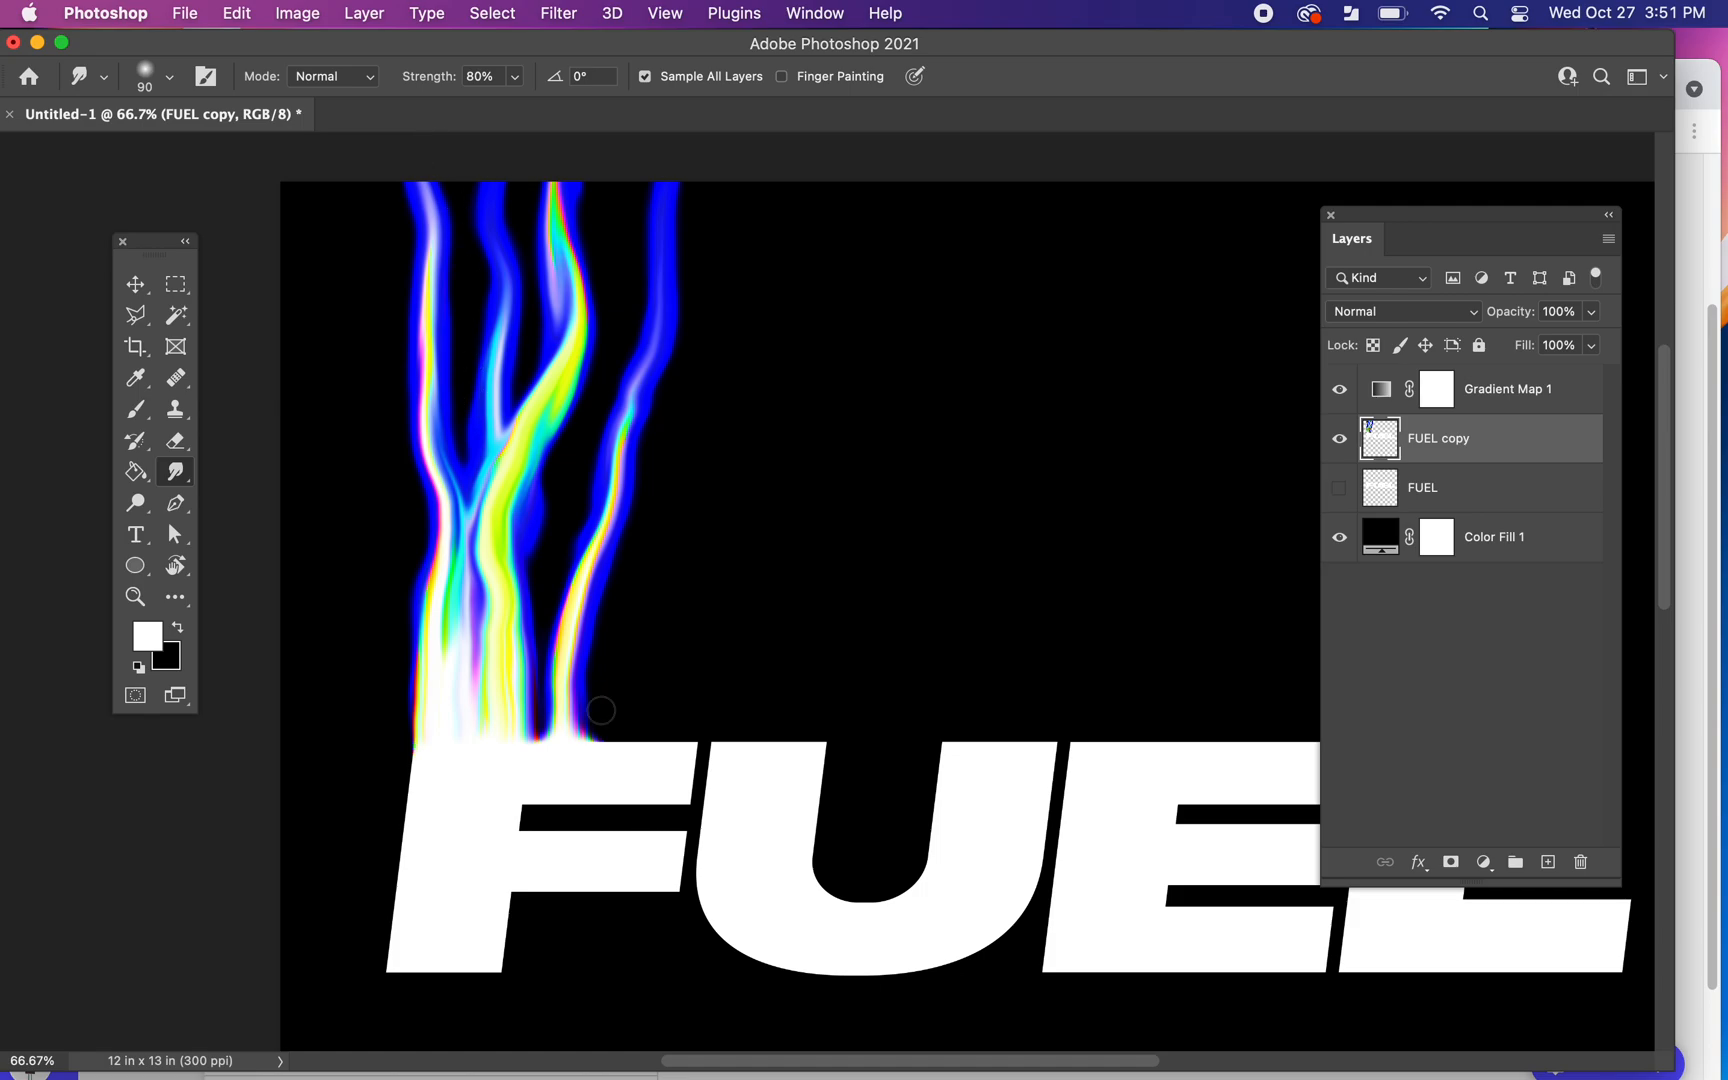
Step: Smudge a second strand beside the F's middle flame, bending it outward and back inward up to the canvas's top edge
mouse_move(606, 729)
mouse_down()
mouse_move(597, 664)
mouse_move(606, 718)
mouse_move(619, 654)
mouse_up()
drag(584, 719, 619, 585)
mouse_move(583, 681)
mouse_down()
mouse_move(699, 378)
mouse_move(666, 487)
mouse_up()
mouse_move(628, 608)
mouse_down()
mouse_move(663, 440)
mouse_move(625, 305)
mouse_up()
mouse_move(651, 542)
mouse_down()
mouse_move(664, 452)
mouse_move(634, 305)
mouse_move(644, 261)
mouse_up()
mouse_move(664, 435)
mouse_down()
mouse_move(631, 290)
mouse_move(629, 142)
mouse_up()
drag(642, 368, 645, 145)
drag(642, 310, 638, 168)
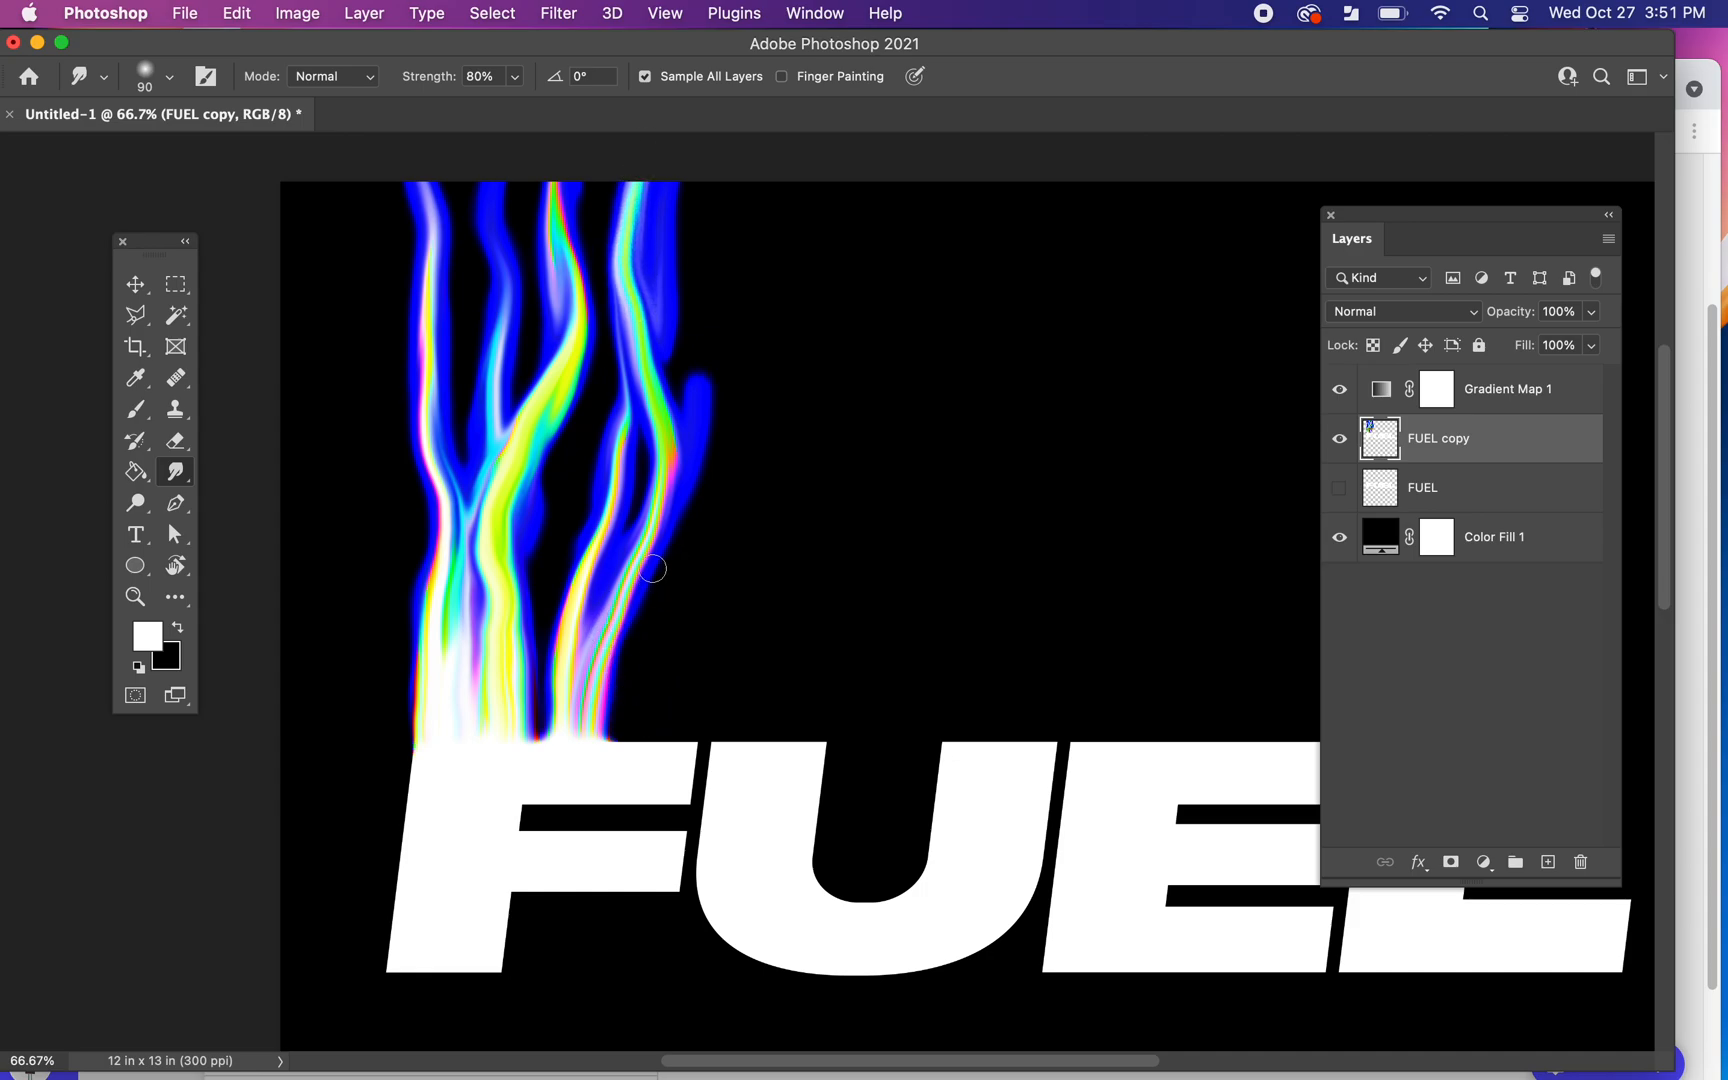
Step: Branch the F's newest strand outward to the canvas top and smudge another stroke along the neighboring middle flame
drag(683, 491, 676, 230)
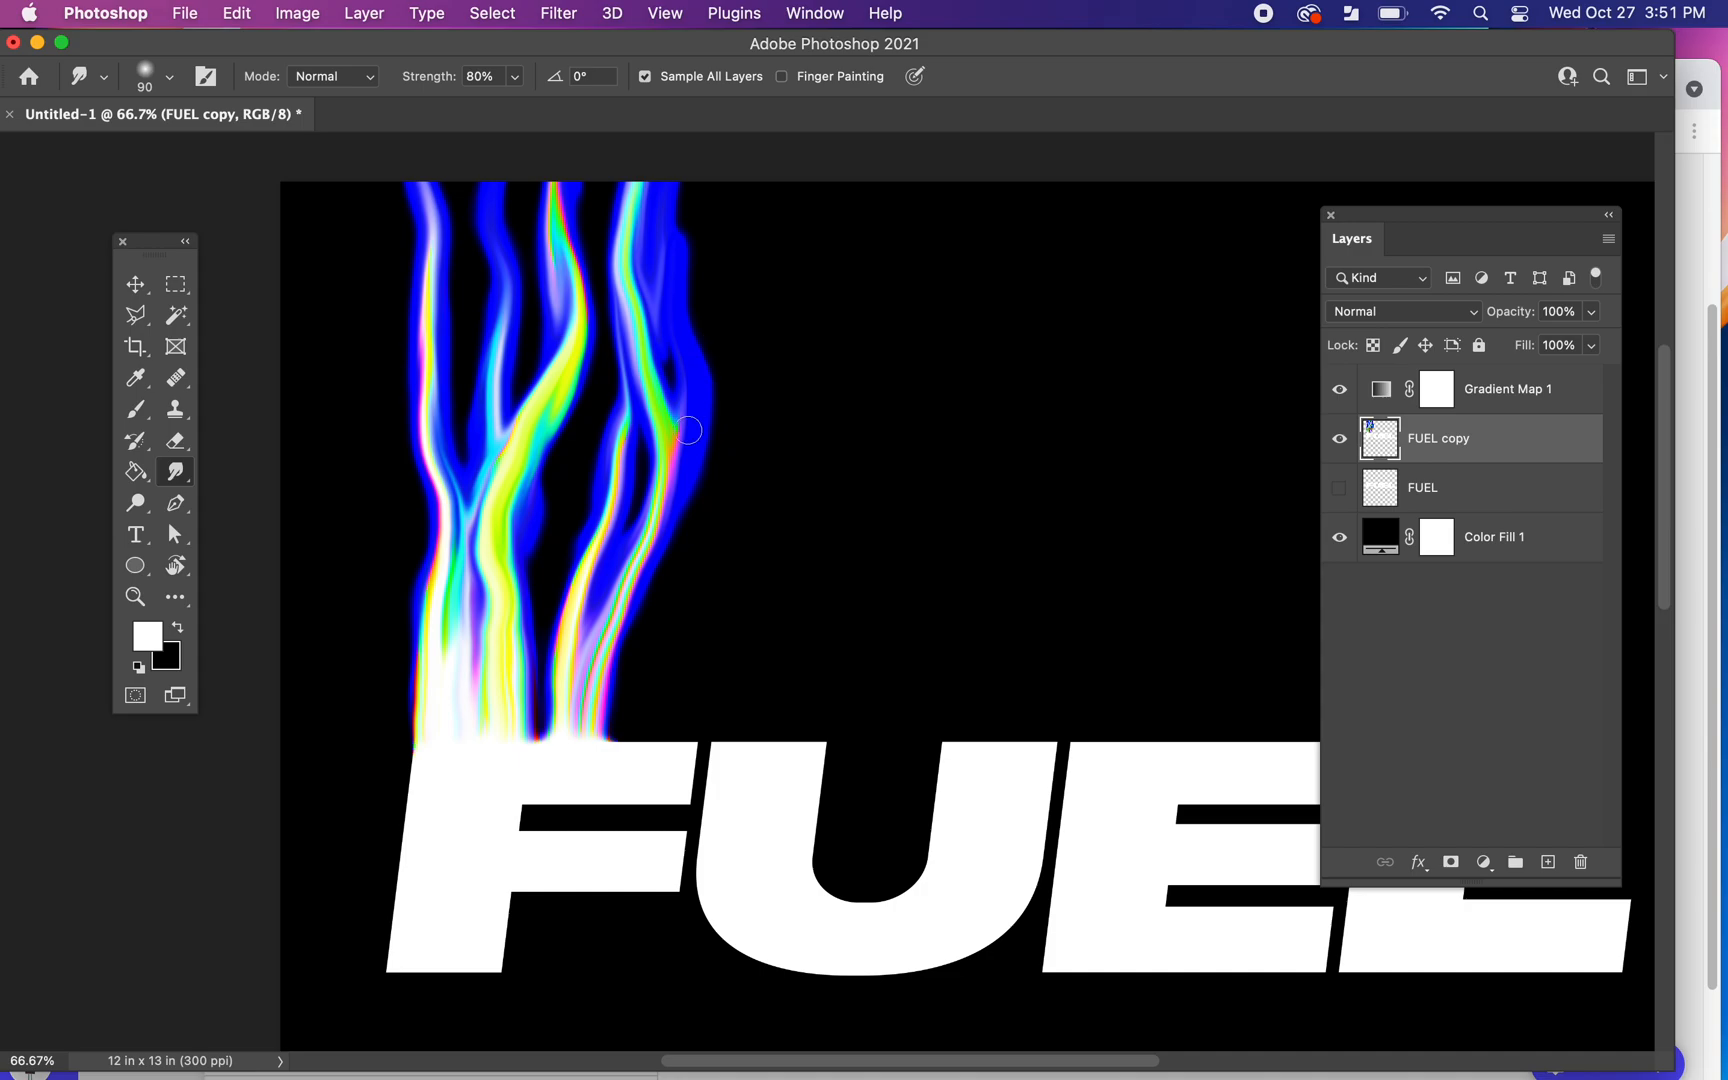
mouse_move(691, 440)
mouse_down()
mouse_move(678, 300)
mouse_move(673, 407)
mouse_move(688, 319)
mouse_move(675, 151)
mouse_up()
drag(686, 320, 683, 171)
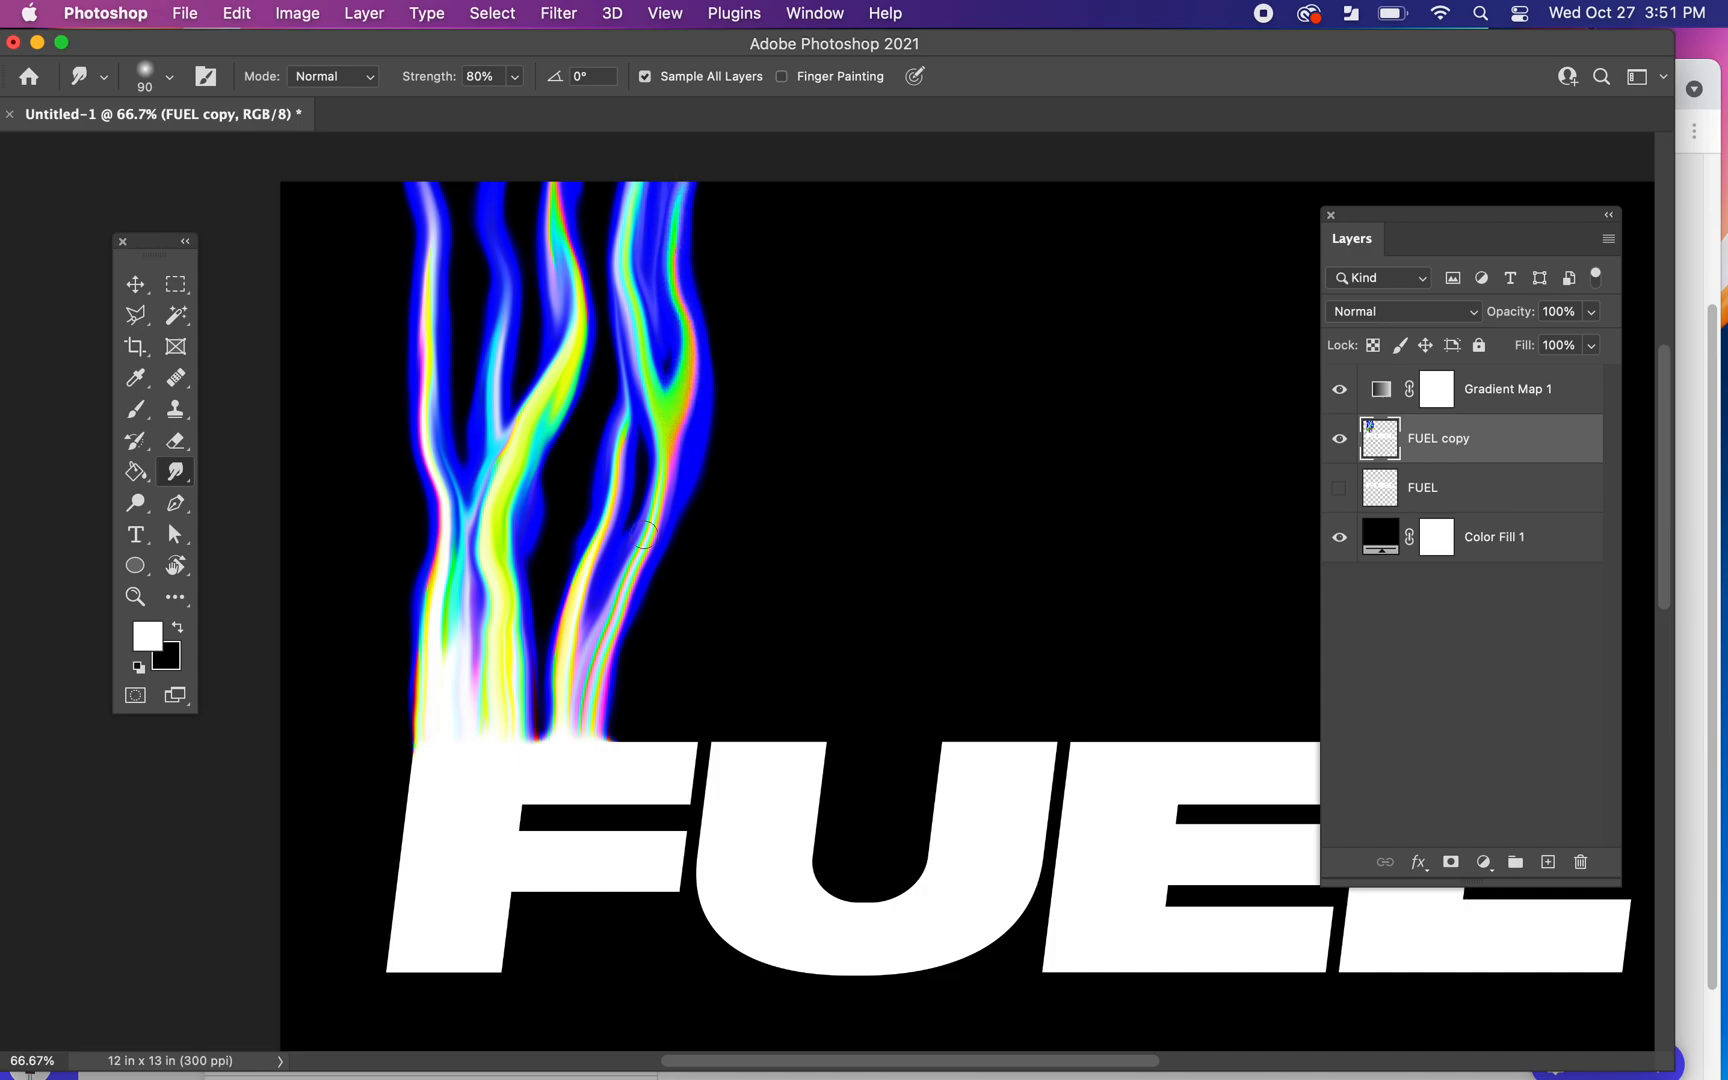
mouse_move(546, 726)
mouse_down()
mouse_move(614, 455)
mouse_move(649, 161)
mouse_up()
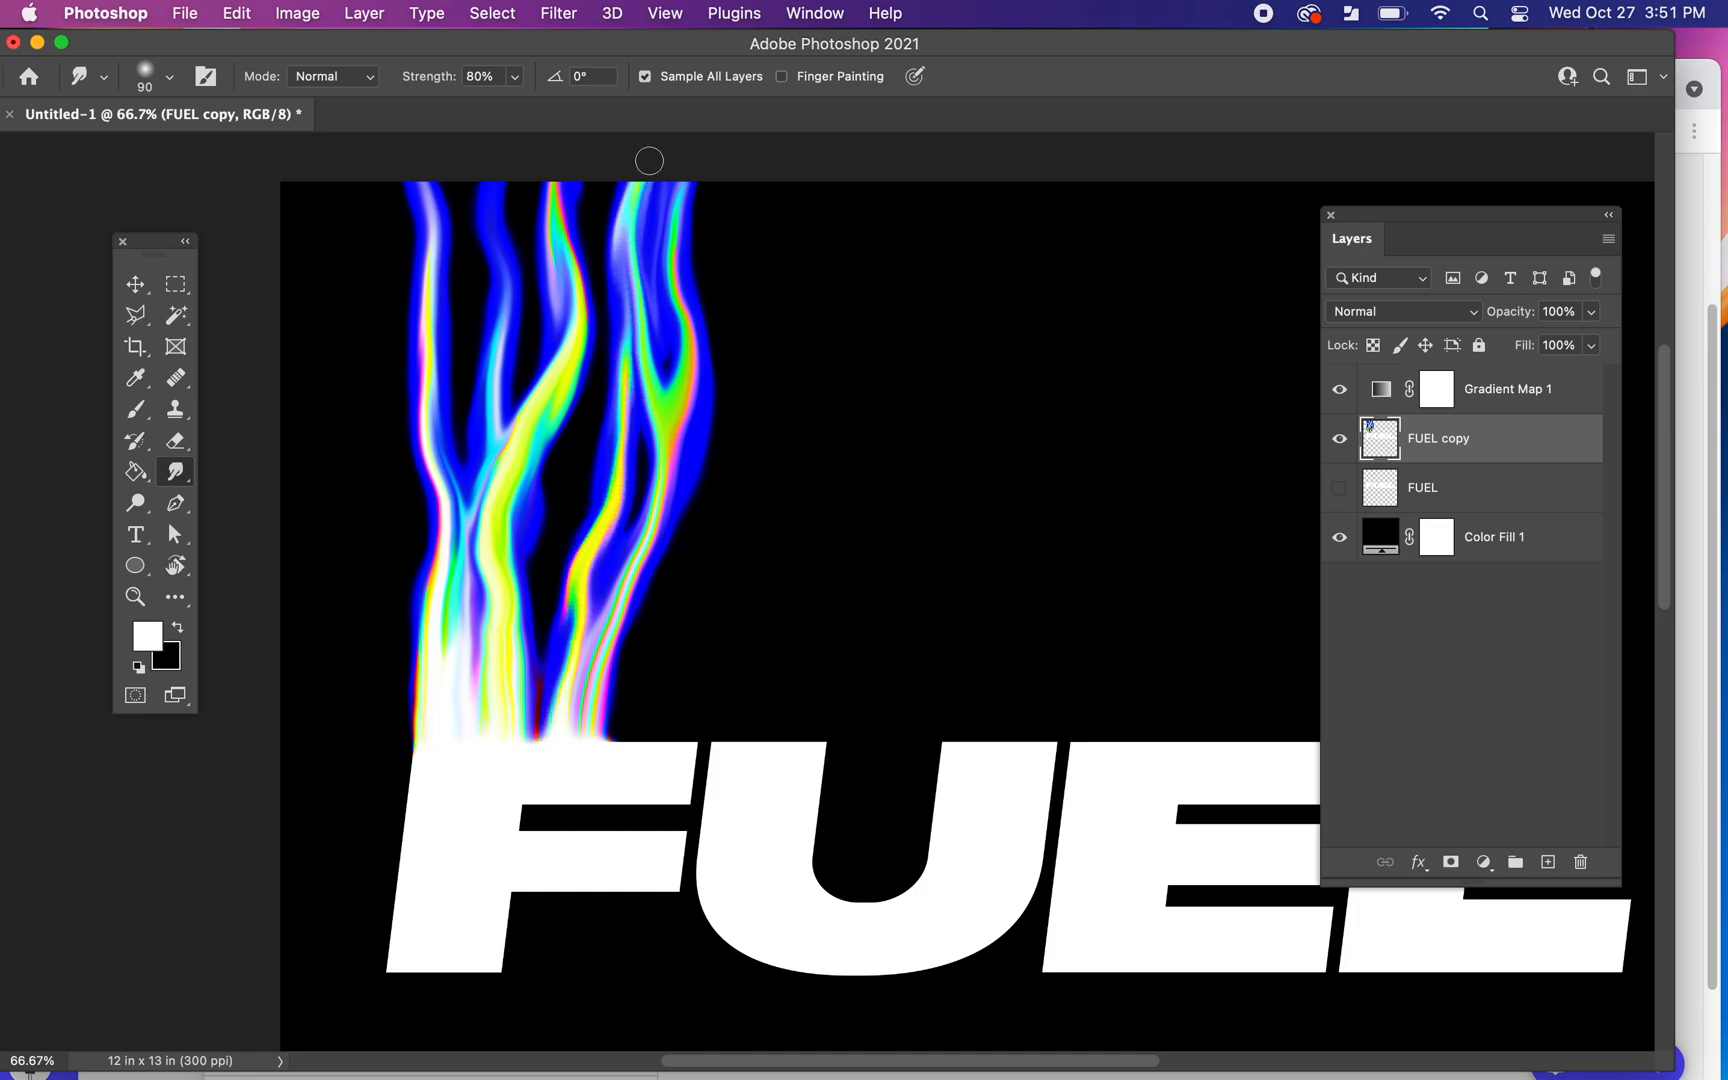
Step: Raise a short streak from the right end of the F's top edge and undo the trial smudges on the U
mouse_move(663, 752)
mouse_down()
mouse_move(671, 725)
mouse_move(683, 735)
mouse_move(663, 708)
mouse_move(680, 672)
mouse_move(660, 700)
mouse_move(675, 636)
mouse_move(685, 700)
mouse_move(697, 619)
mouse_move(682, 717)
mouse_move(791, 625)
mouse_move(854, 955)
mouse_move(812, 1048)
mouse_move(868, 930)
mouse_up()
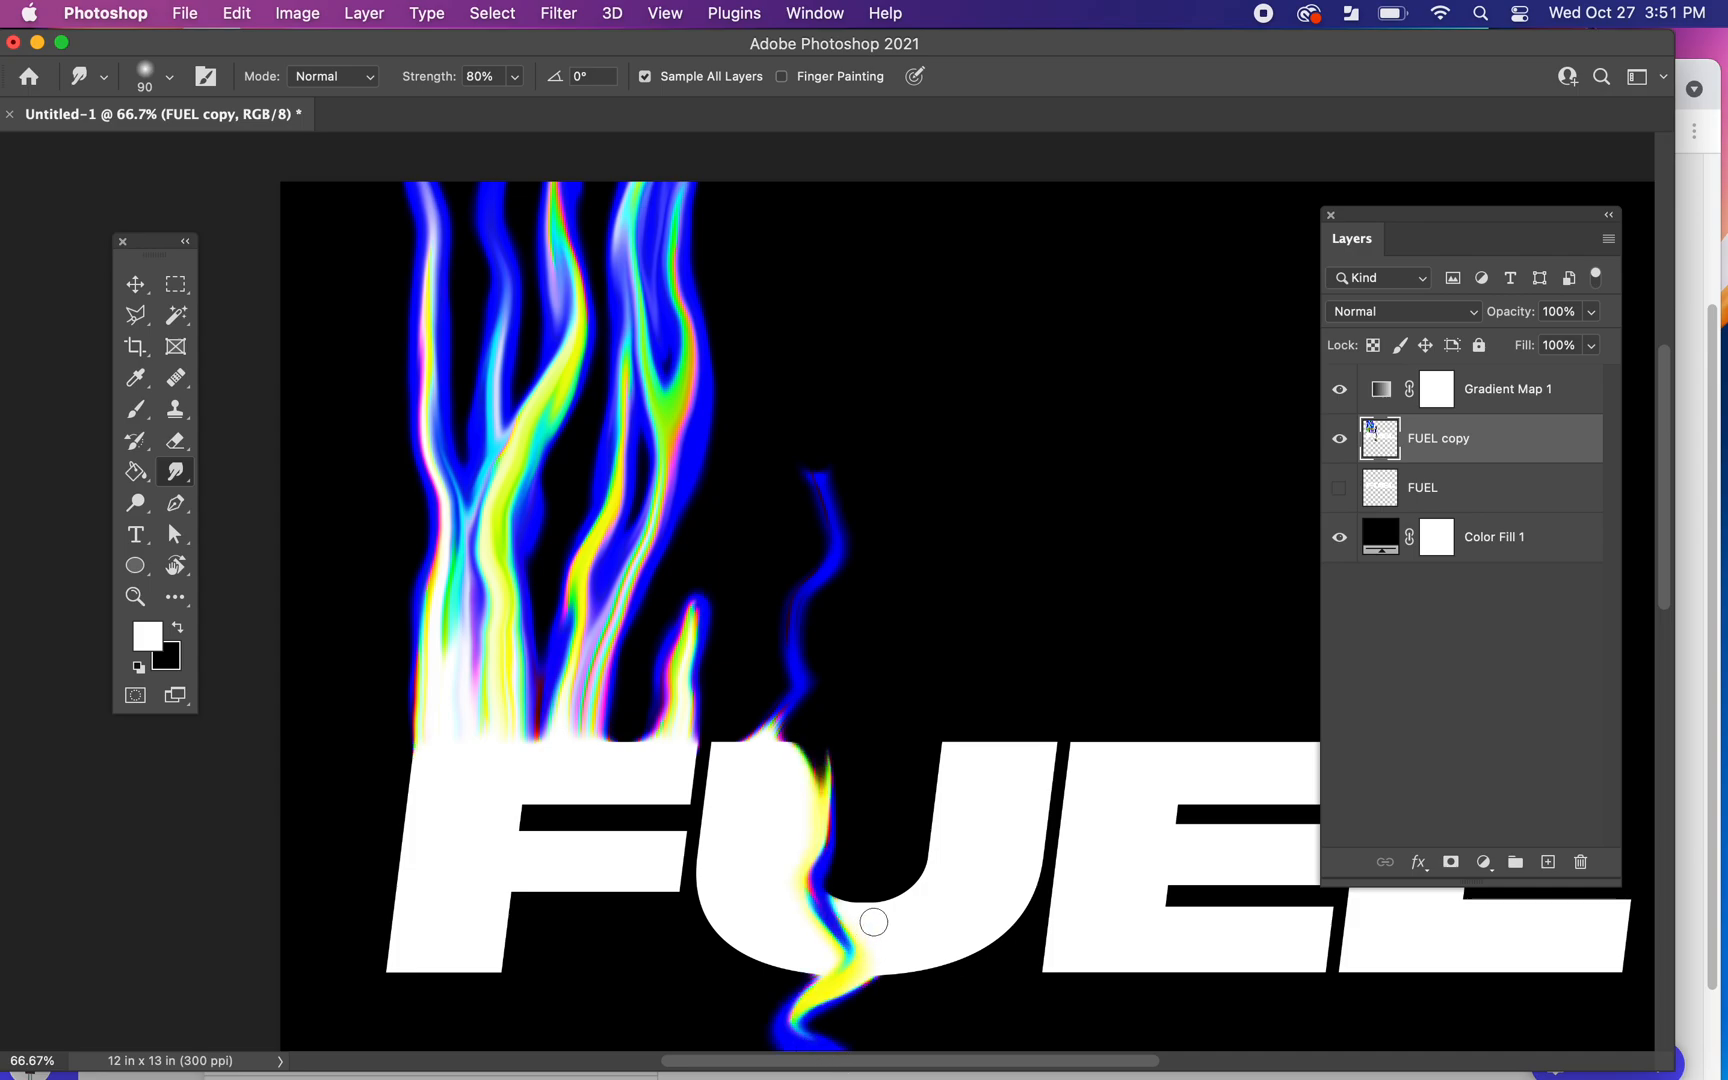
key(super+z)
key(super+z)
Step: Extend the streak at the right end of the F's top edge into a forked wavy flame reaching the canvas top
drag(664, 705, 712, 564)
mouse_move(672, 663)
mouse_down()
mouse_move(714, 585)
mouse_move(758, 325)
mouse_up()
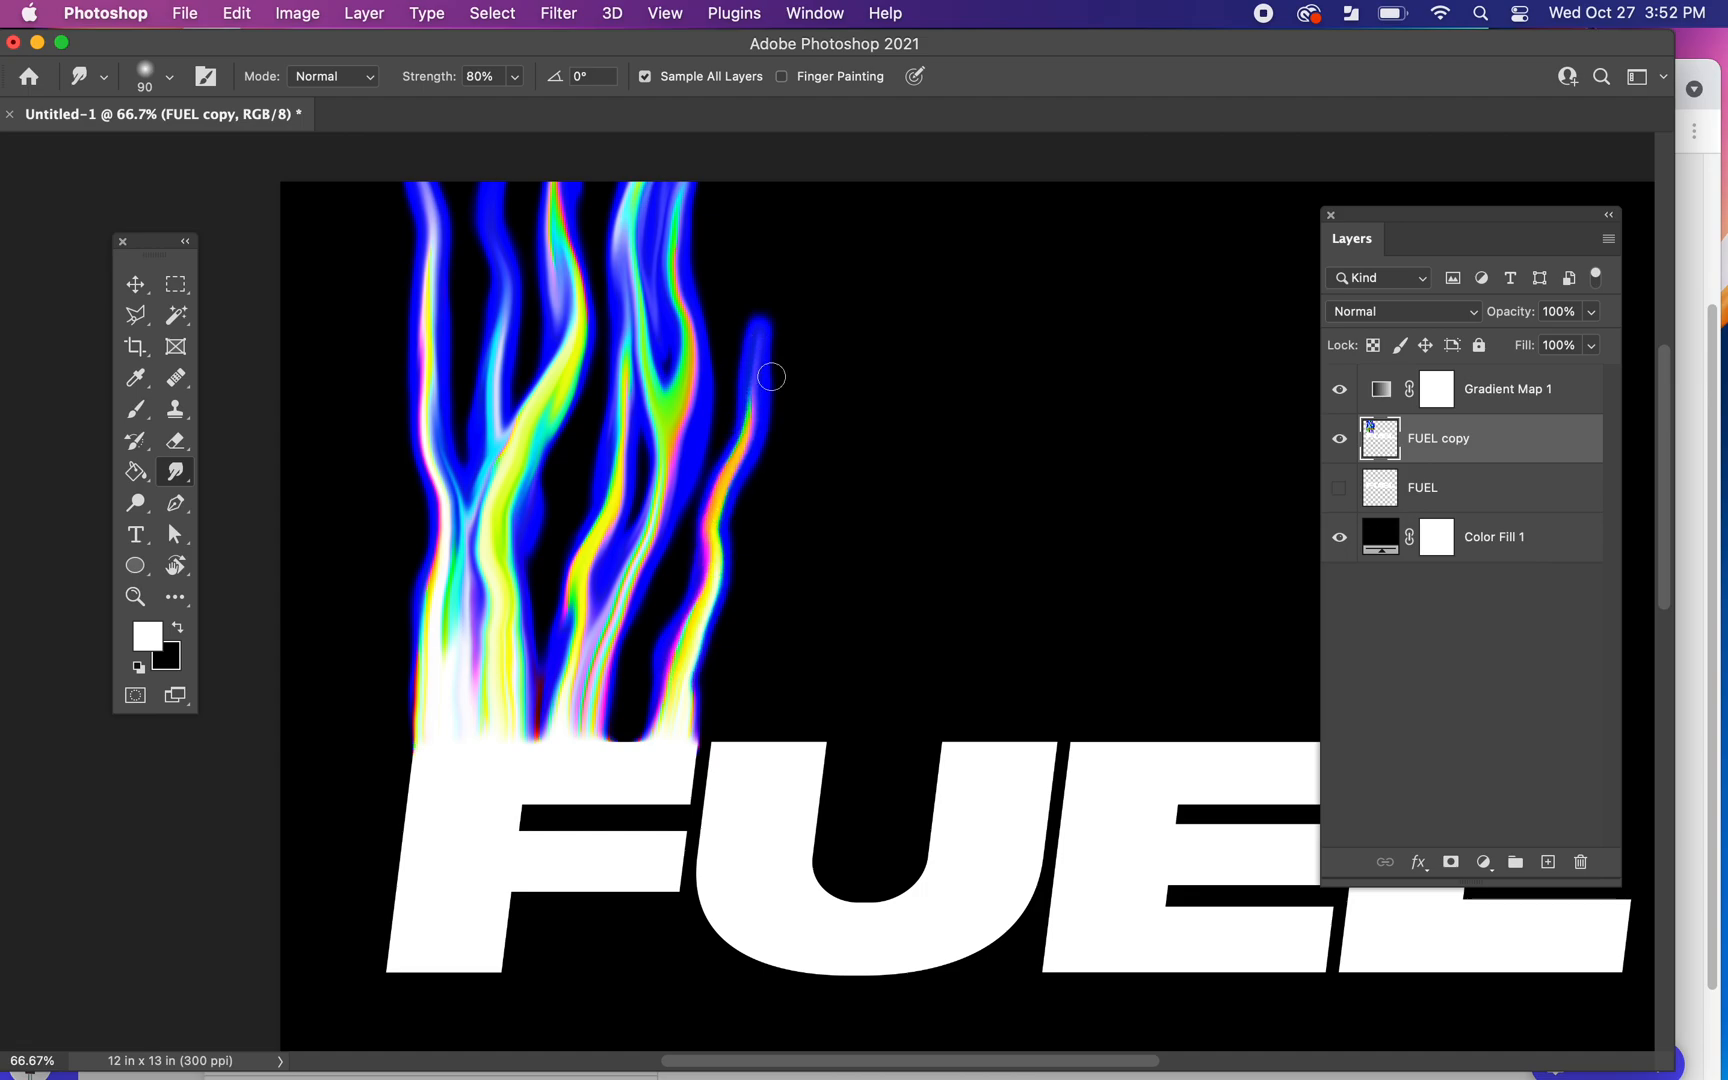
drag(745, 435, 773, 197)
drag(754, 387, 755, 155)
mouse_move(724, 488)
mouse_down()
mouse_move(748, 345)
mouse_move(727, 169)
mouse_up()
drag(755, 344, 733, 154)
drag(738, 272, 734, 192)
Step: Try smudging the gap between the F's arms sideways past the stem's left edge, and undo those smudges
scroll(602, 687, down, 3)
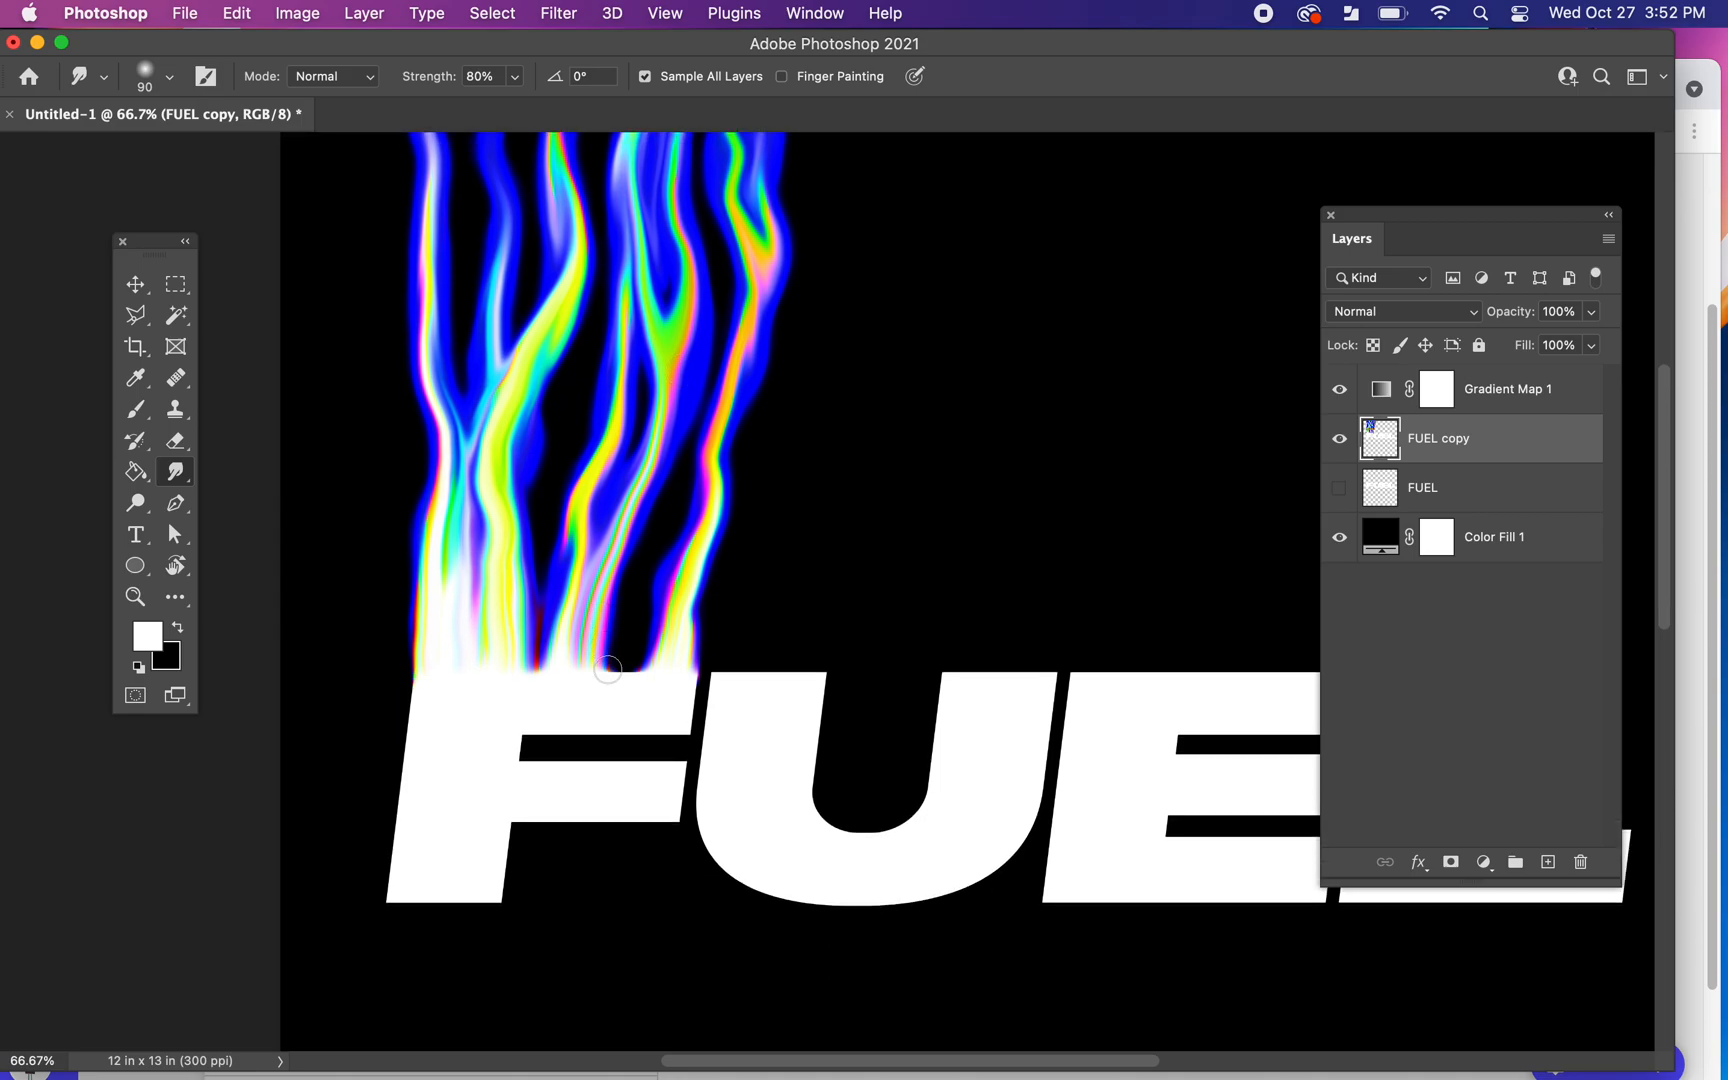
mouse_move(620, 733)
mouse_down()
mouse_move(594, 734)
mouse_move(664, 740)
mouse_move(610, 750)
mouse_up()
mouse_move(592, 748)
mouse_down()
mouse_move(439, 734)
mouse_move(398, 700)
mouse_up()
mouse_move(487, 745)
mouse_down()
mouse_move(375, 738)
mouse_move(289, 629)
mouse_up()
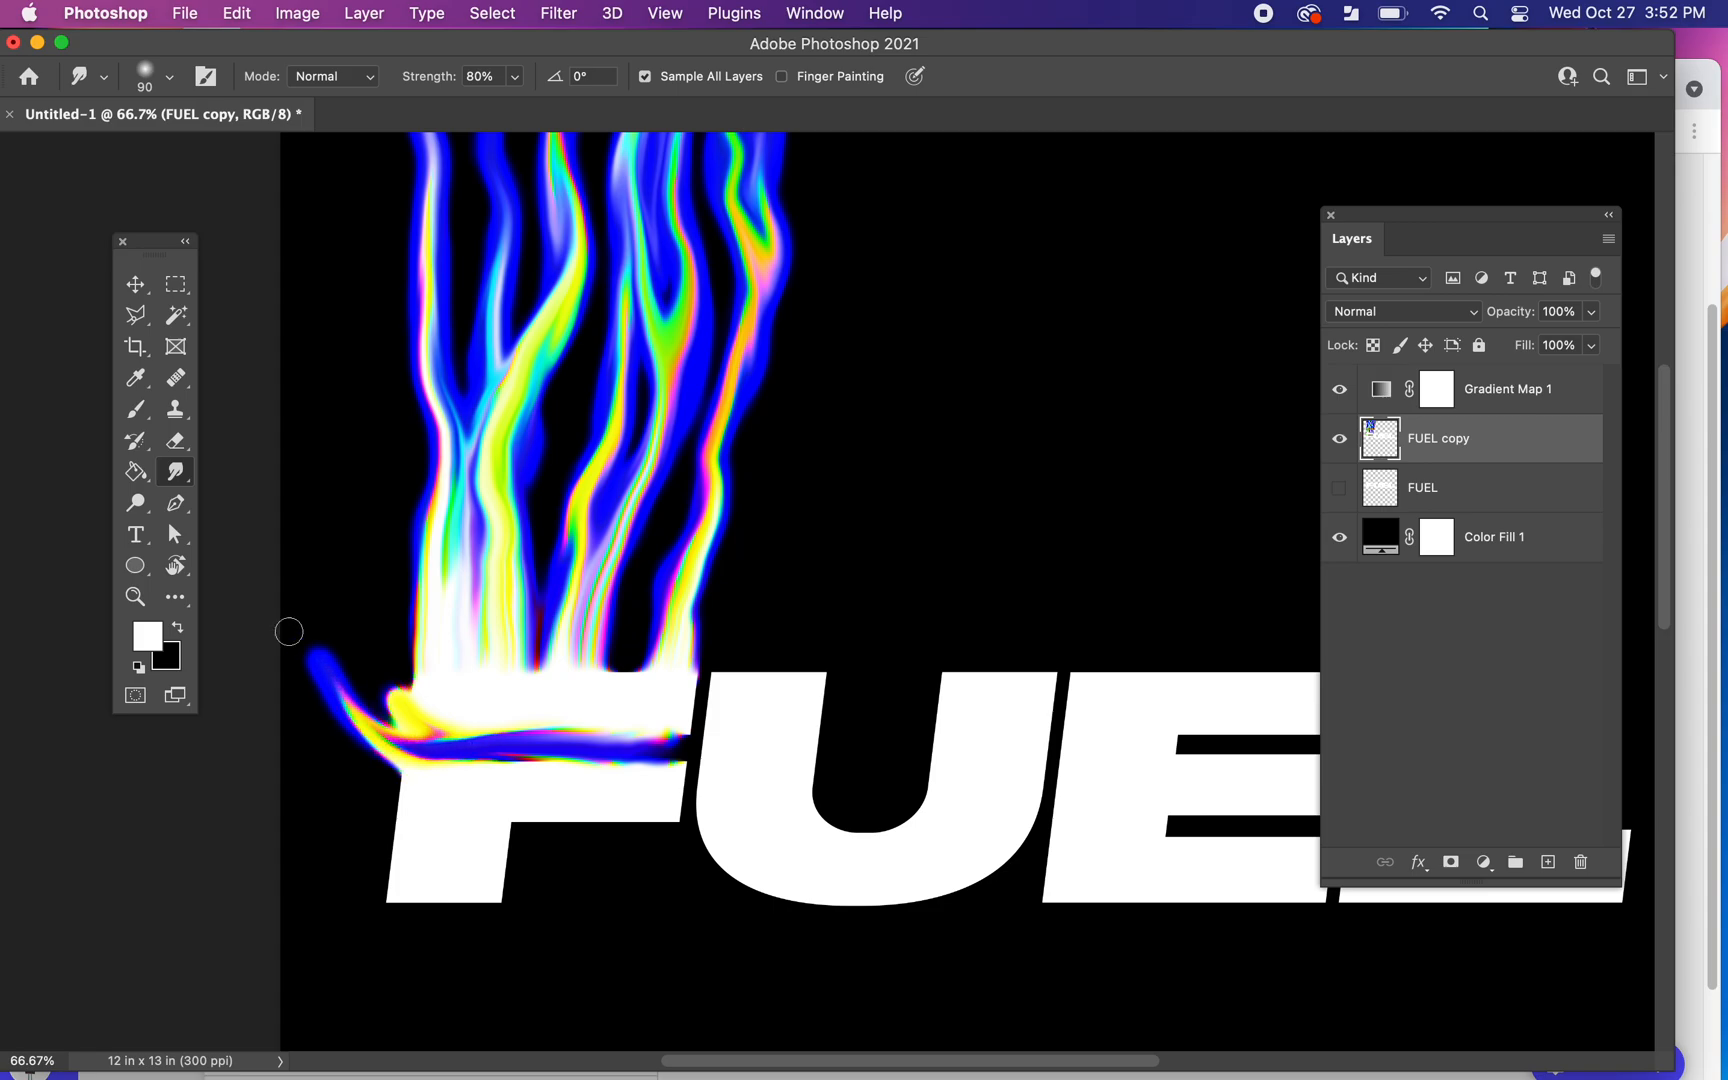
key(super+z)
key(super+z)
key(super+z)
key(super+z)
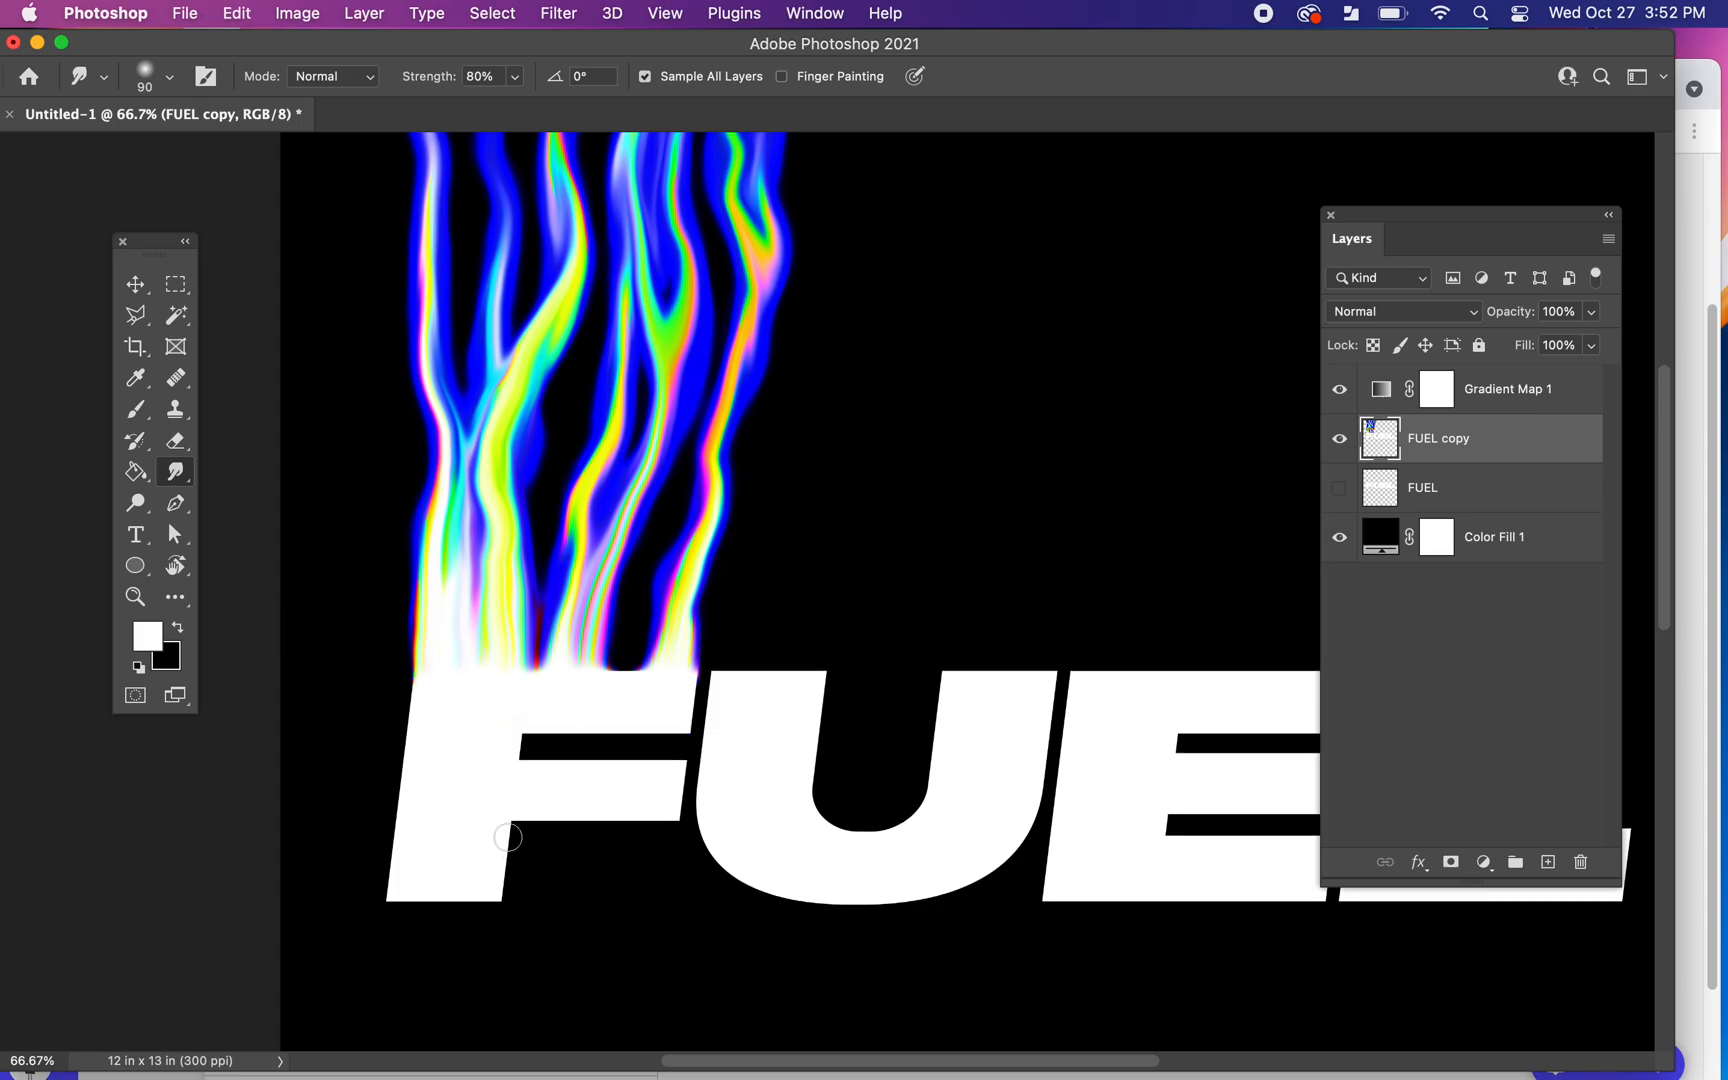
Step: Smudge the bottom edge of the F's stem downward into a slanting flame reaching the canvas's left edge
scroll(417, 733, down, 3)
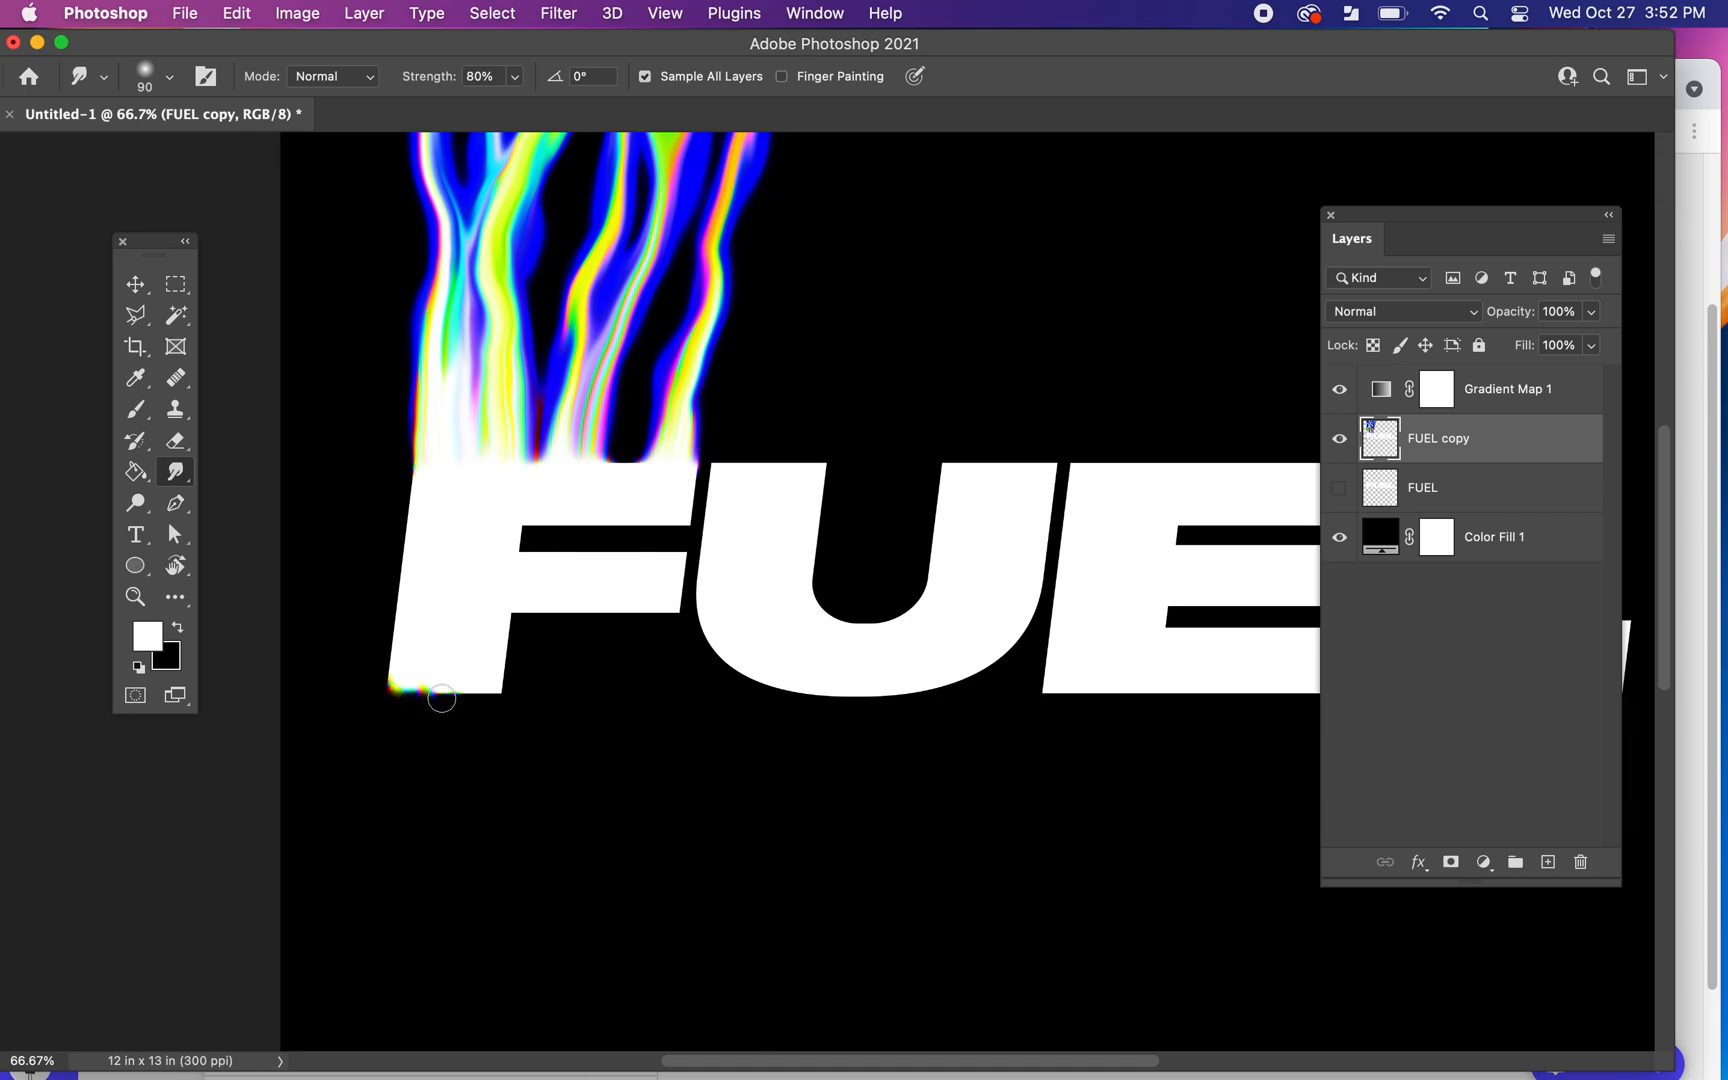
mouse_move(443, 694)
mouse_down()
mouse_move(392, 701)
mouse_move(371, 776)
mouse_move(421, 708)
mouse_move(401, 765)
mouse_move(428, 706)
mouse_move(405, 769)
mouse_move(447, 706)
mouse_move(413, 779)
mouse_up()
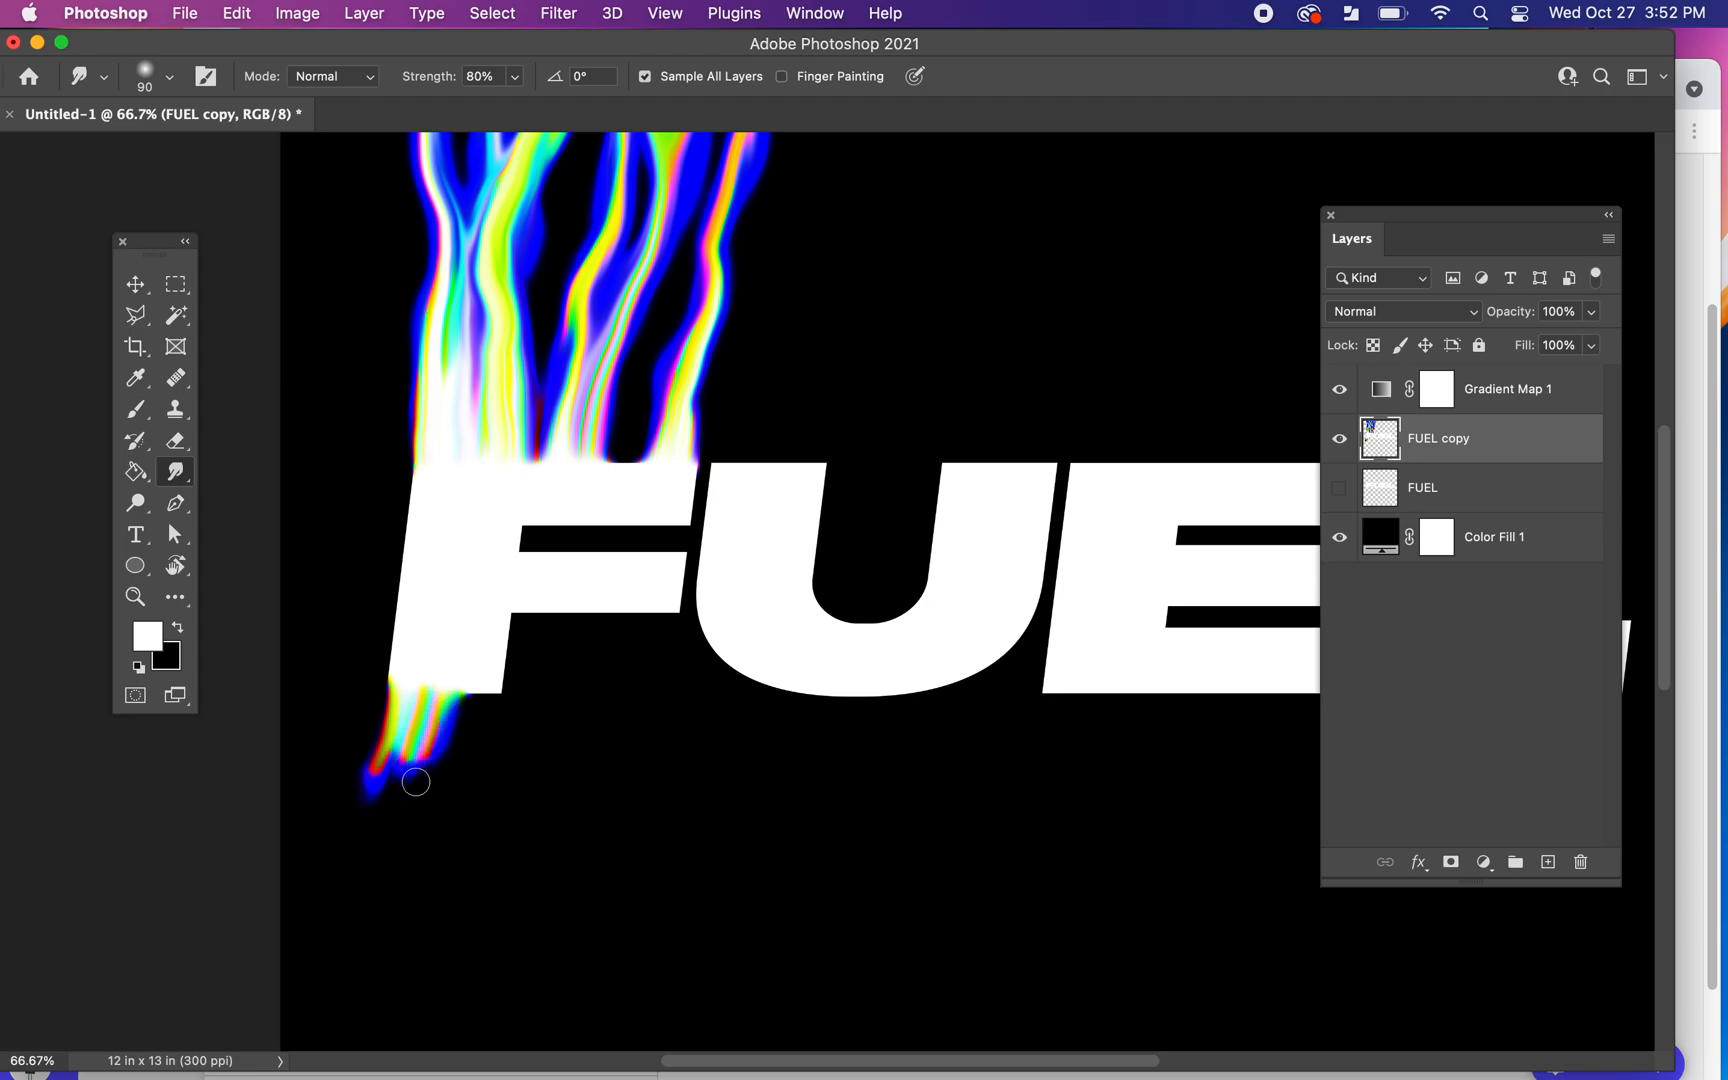
drag(430, 708, 342, 893)
drag(401, 726, 299, 903)
drag(378, 799, 256, 916)
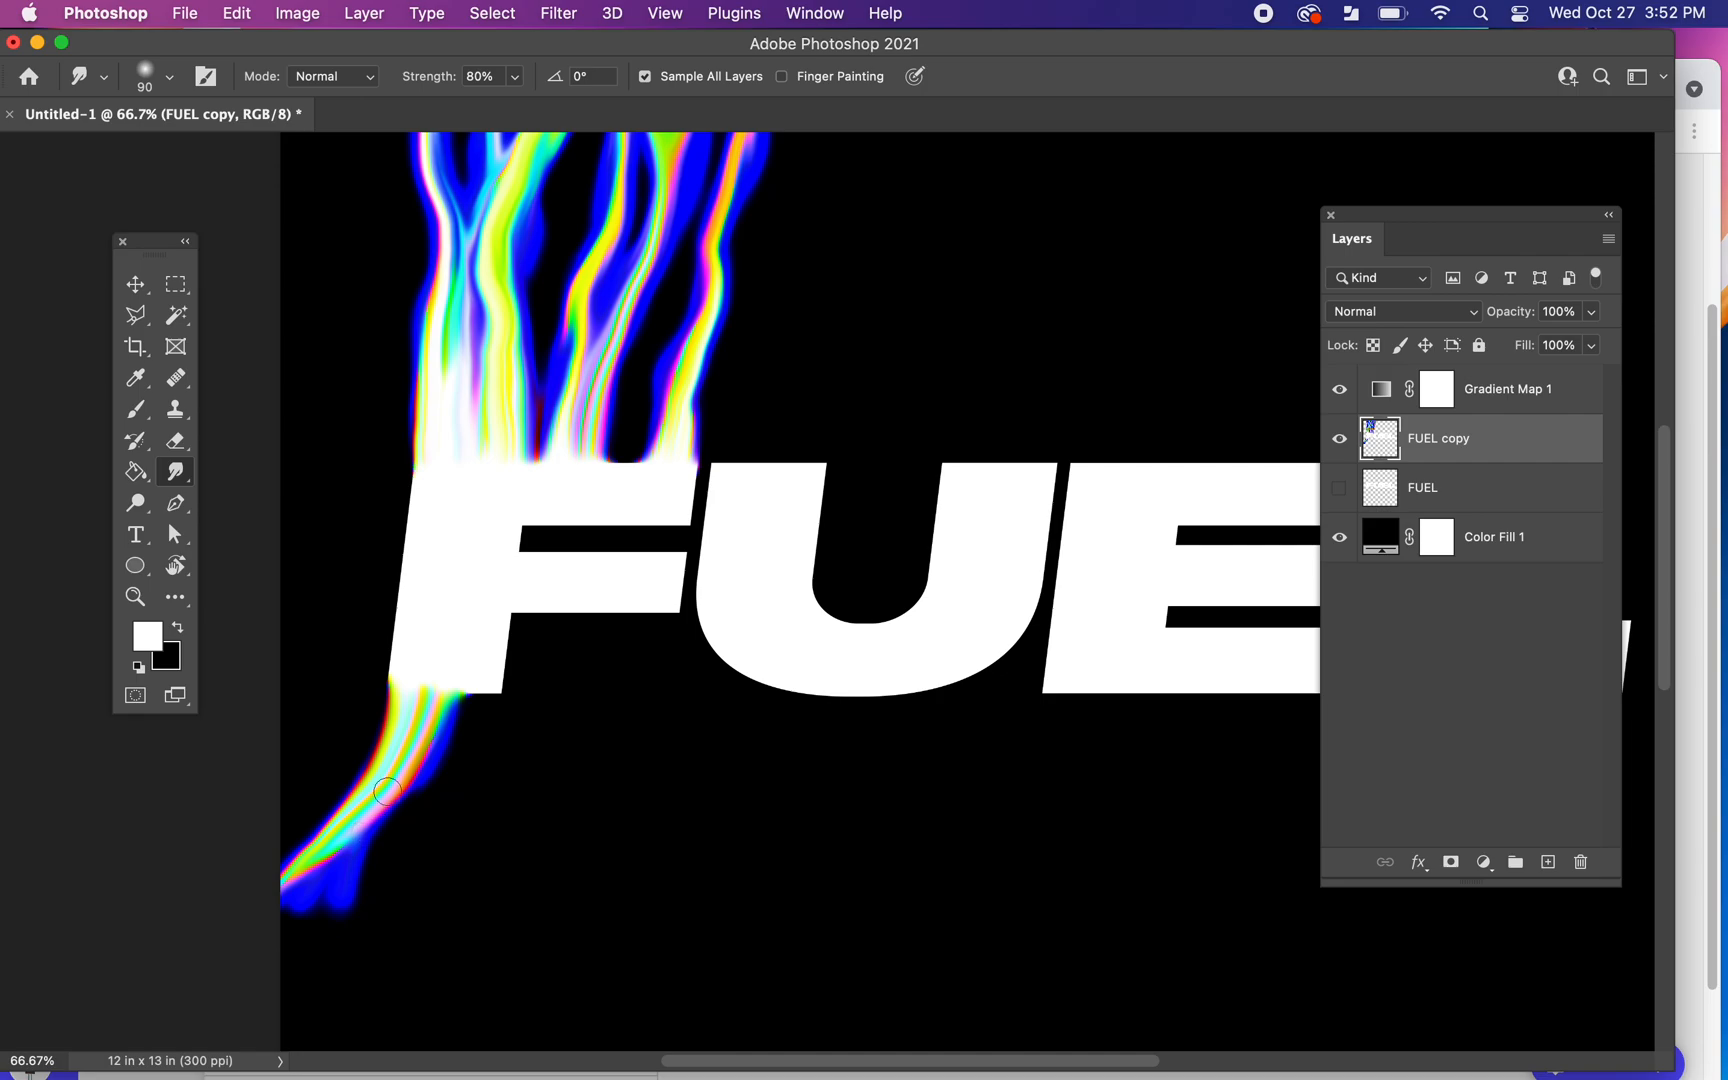
Step: Extend the flame below the F's stem down along the left edge toward the canvas's bottom-left corner
scroll(387, 792, down, 3)
mouse_move(398, 648)
mouse_down()
mouse_move(308, 794)
mouse_move(315, 912)
mouse_up()
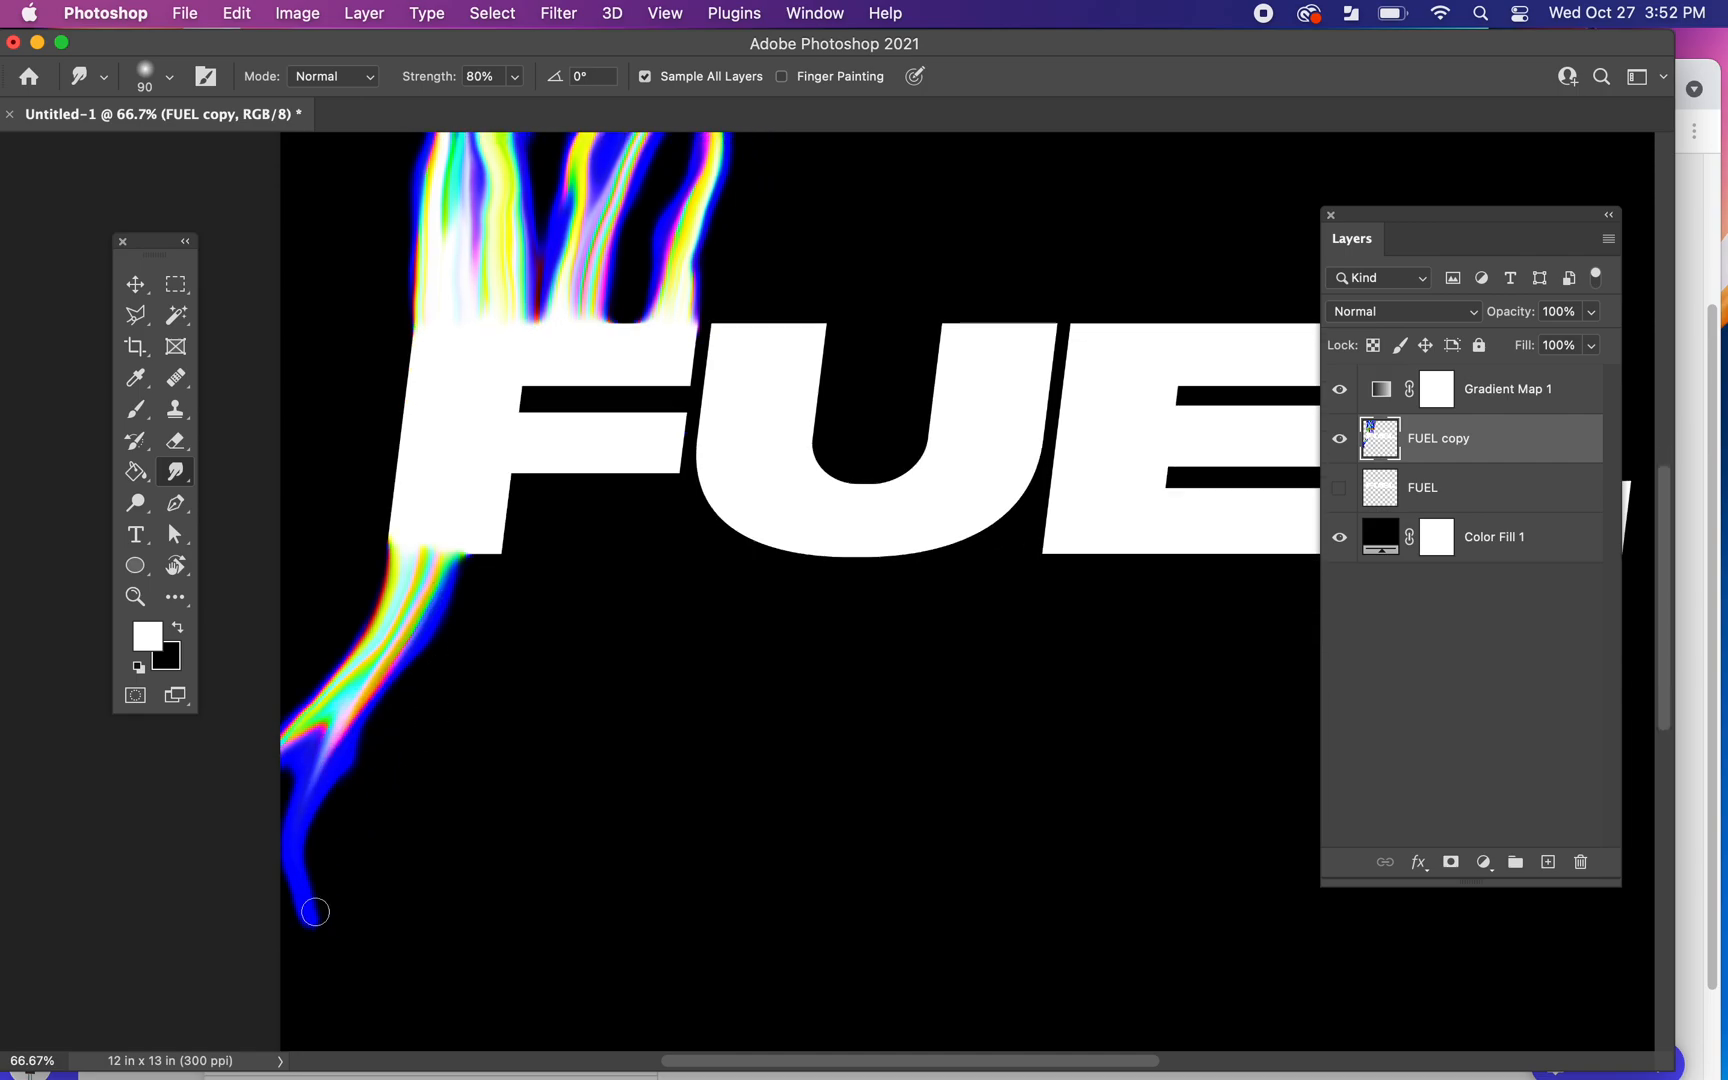
scroll(359, 771, down, 5)
mouse_move(320, 527)
mouse_down()
mouse_move(289, 638)
mouse_move(280, 841)
mouse_move(290, 597)
mouse_move(262, 771)
mouse_move(276, 907)
mouse_up()
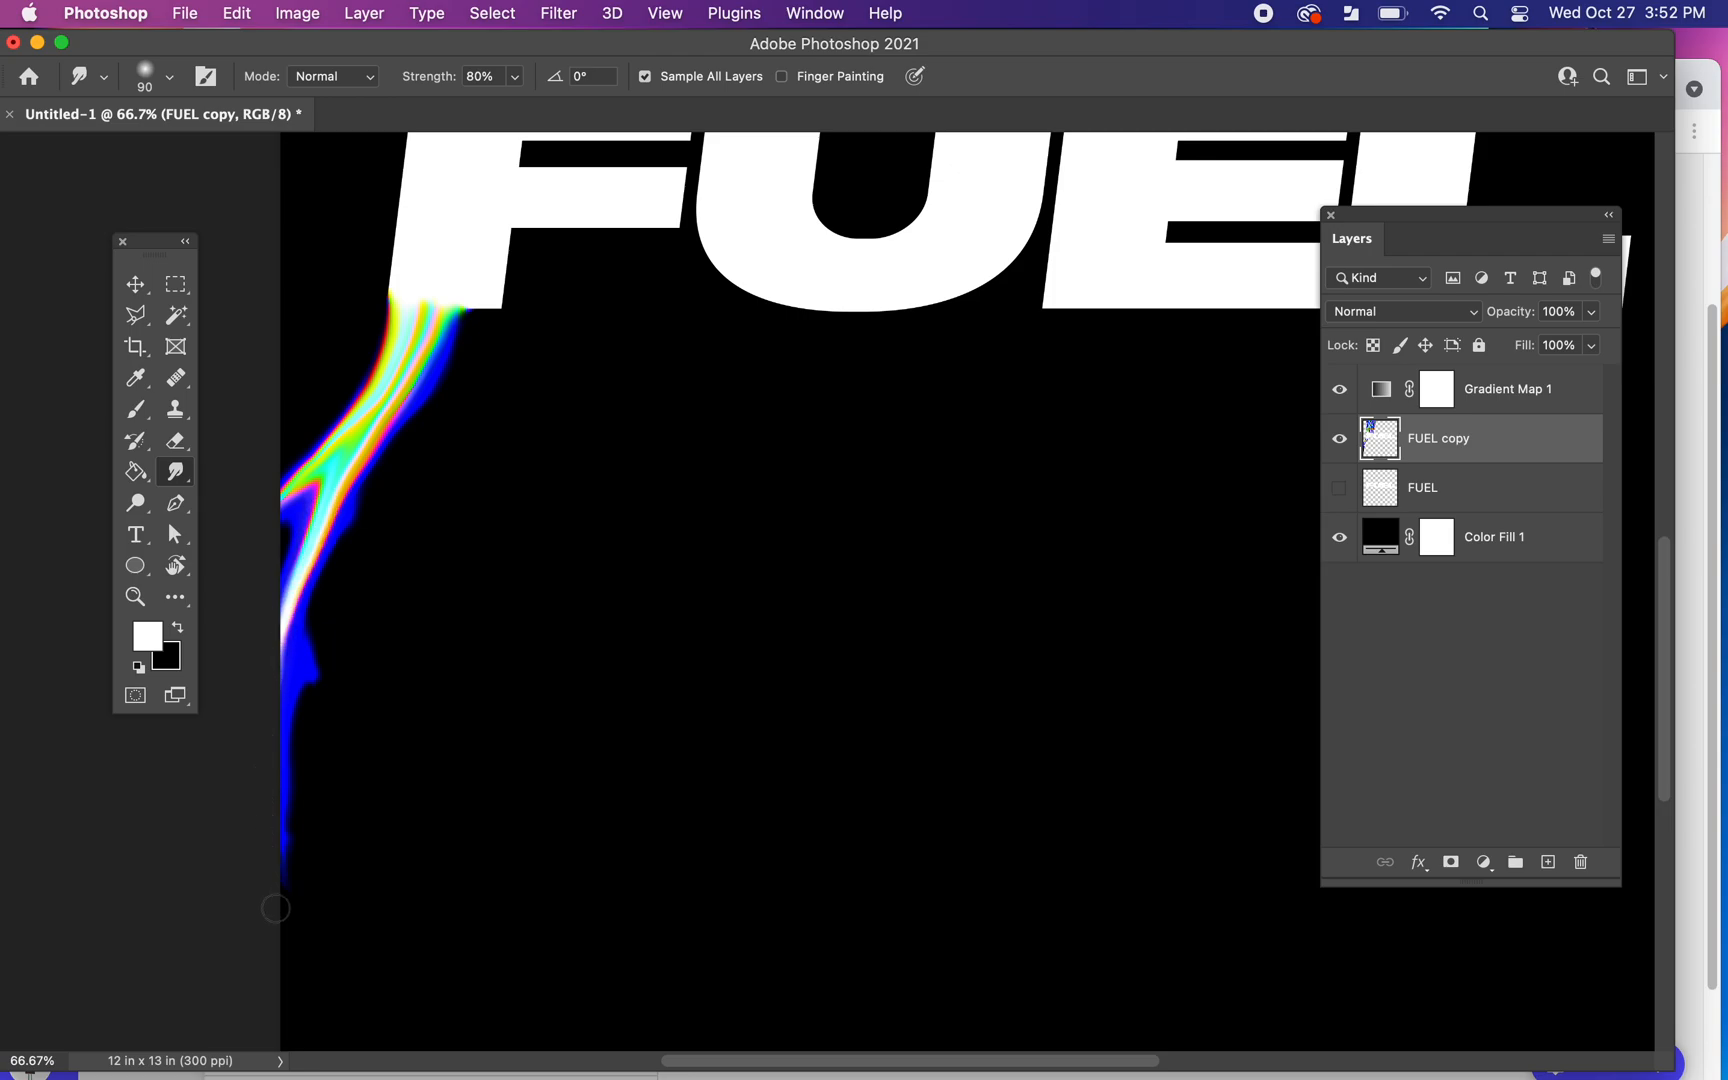
mouse_move(309, 663)
mouse_down()
mouse_move(289, 715)
mouse_move(258, 964)
mouse_up()
scroll(376, 600, up, 1)
mouse_move(368, 453)
mouse_down()
mouse_move(302, 692)
mouse_move(290, 843)
mouse_move(316, 806)
mouse_up()
key(super+minus)
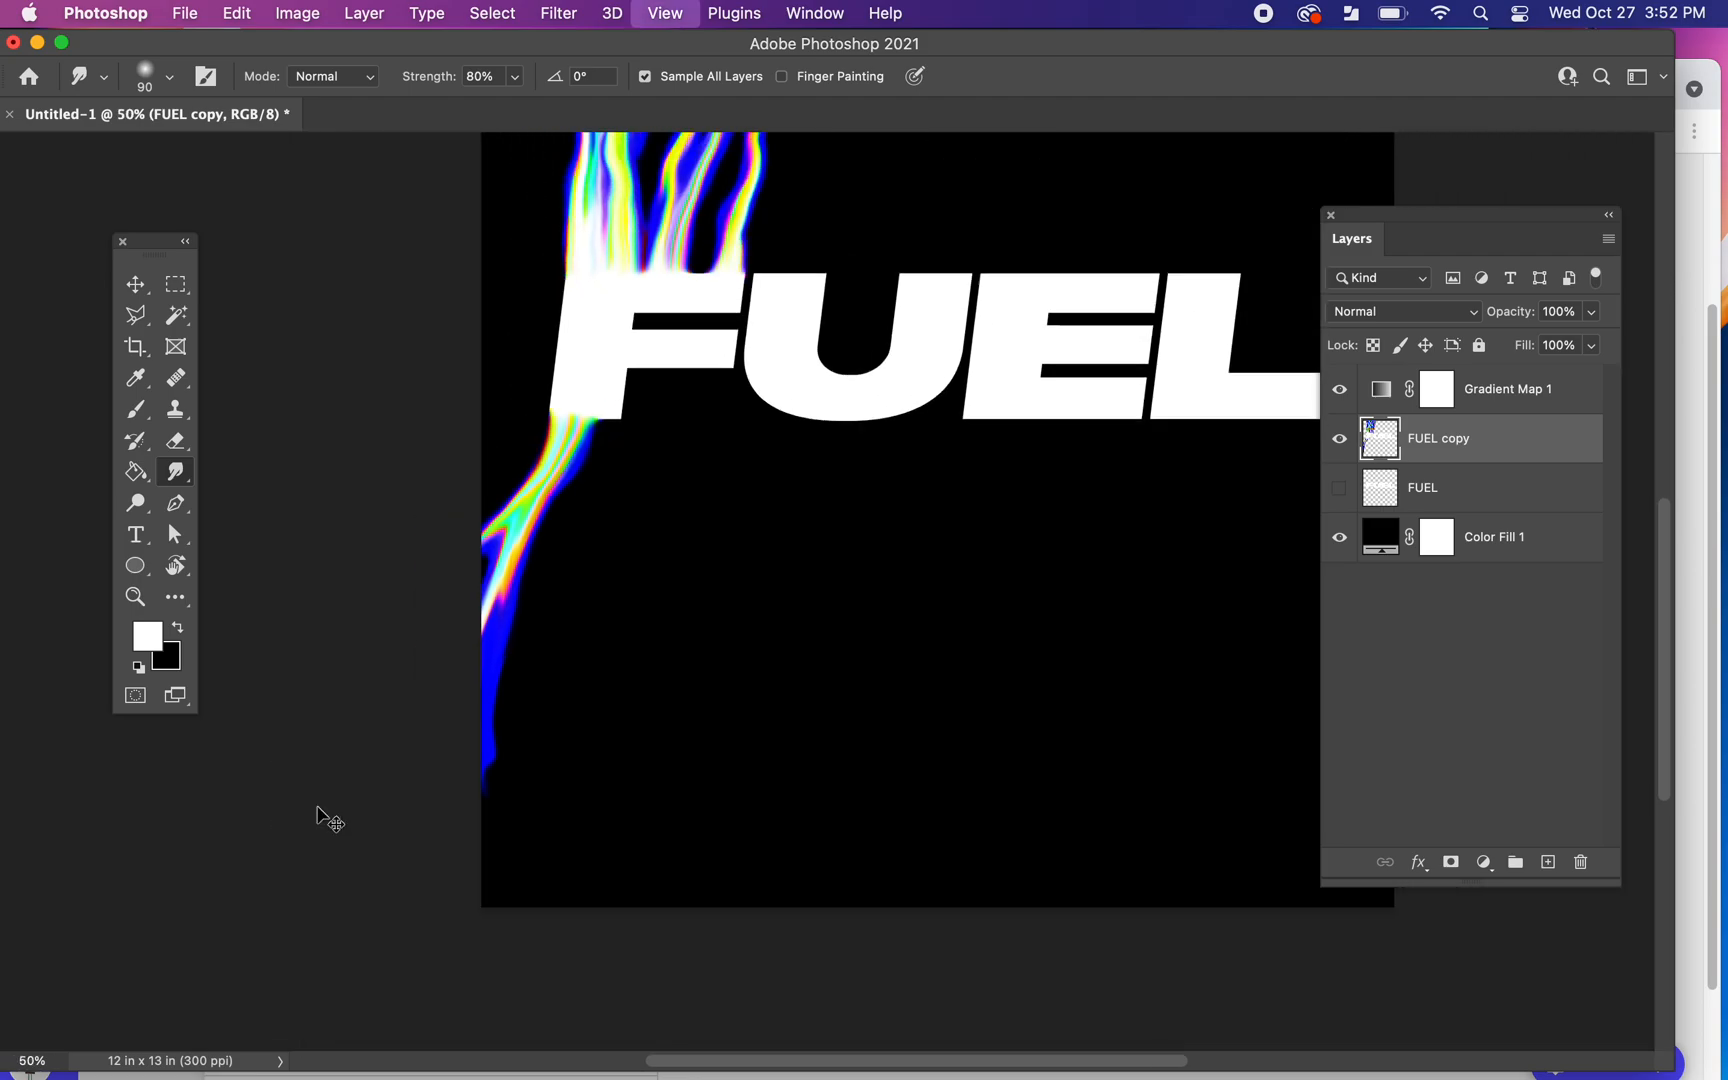
key(super+minus)
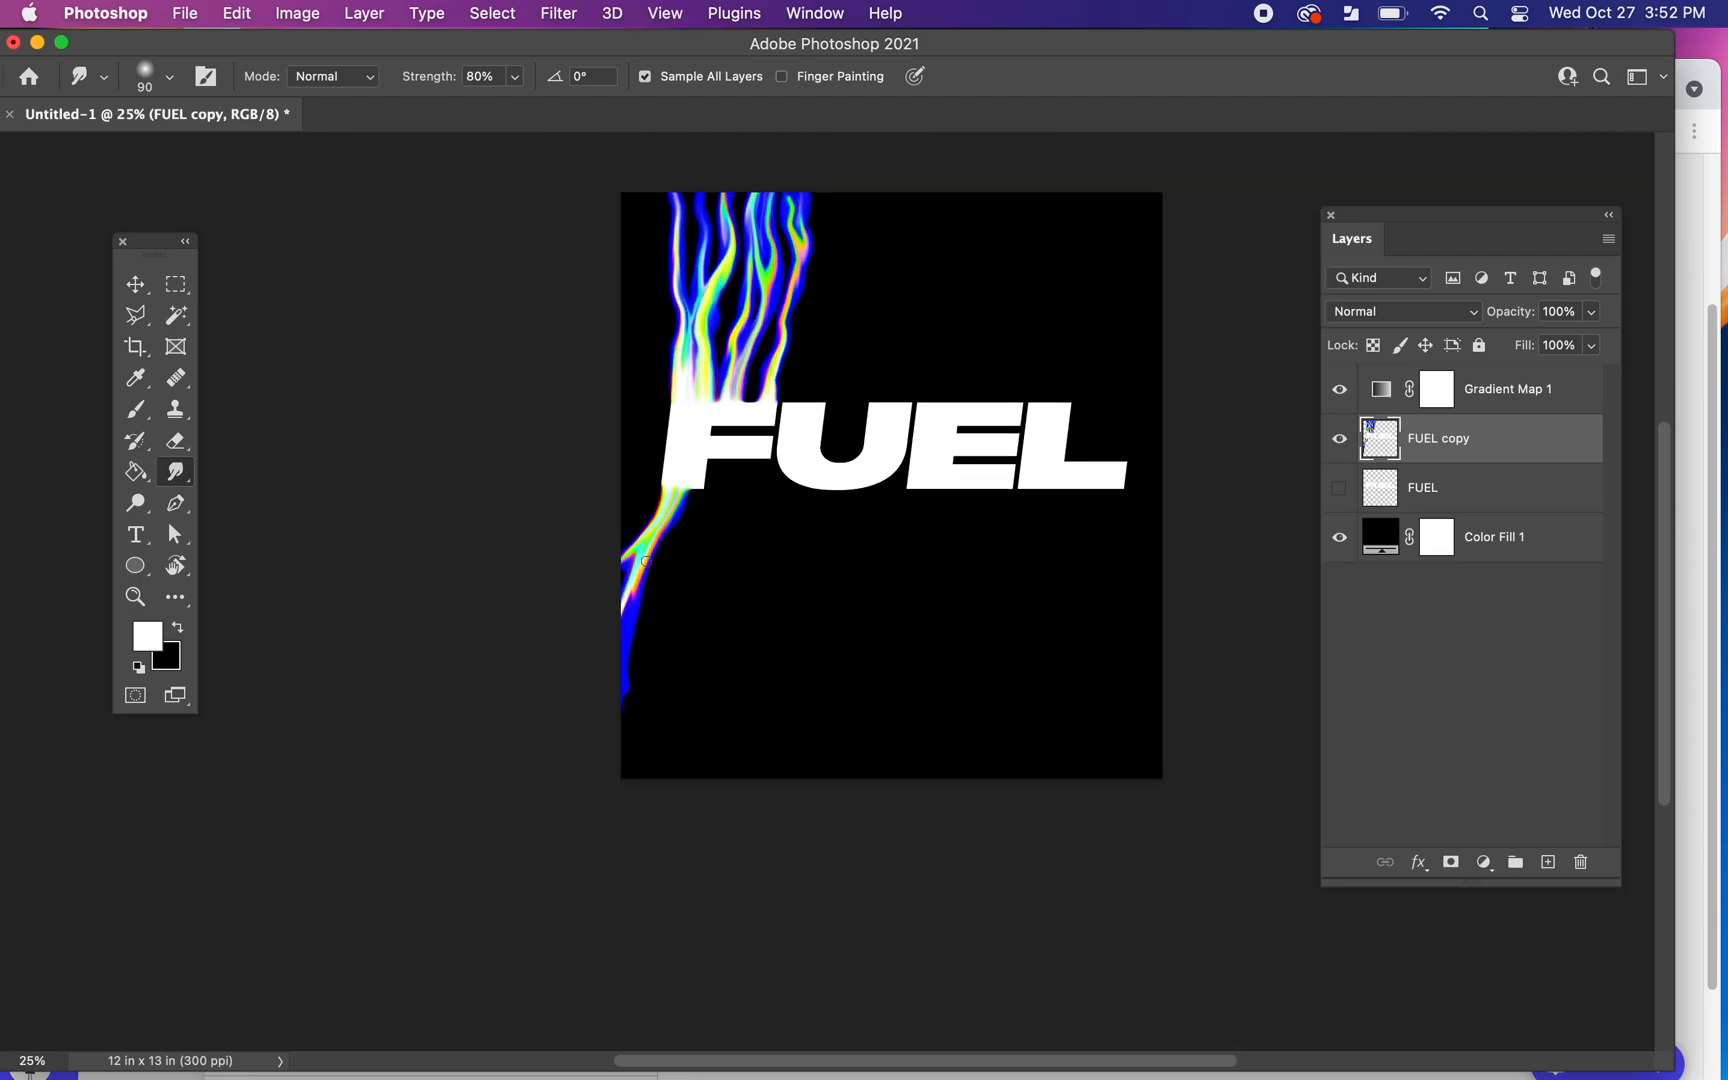
drag(632, 654, 631, 690)
mouse_move(628, 599)
mouse_down()
mouse_move(627, 738)
mouse_move(634, 657)
mouse_move(620, 744)
mouse_up()
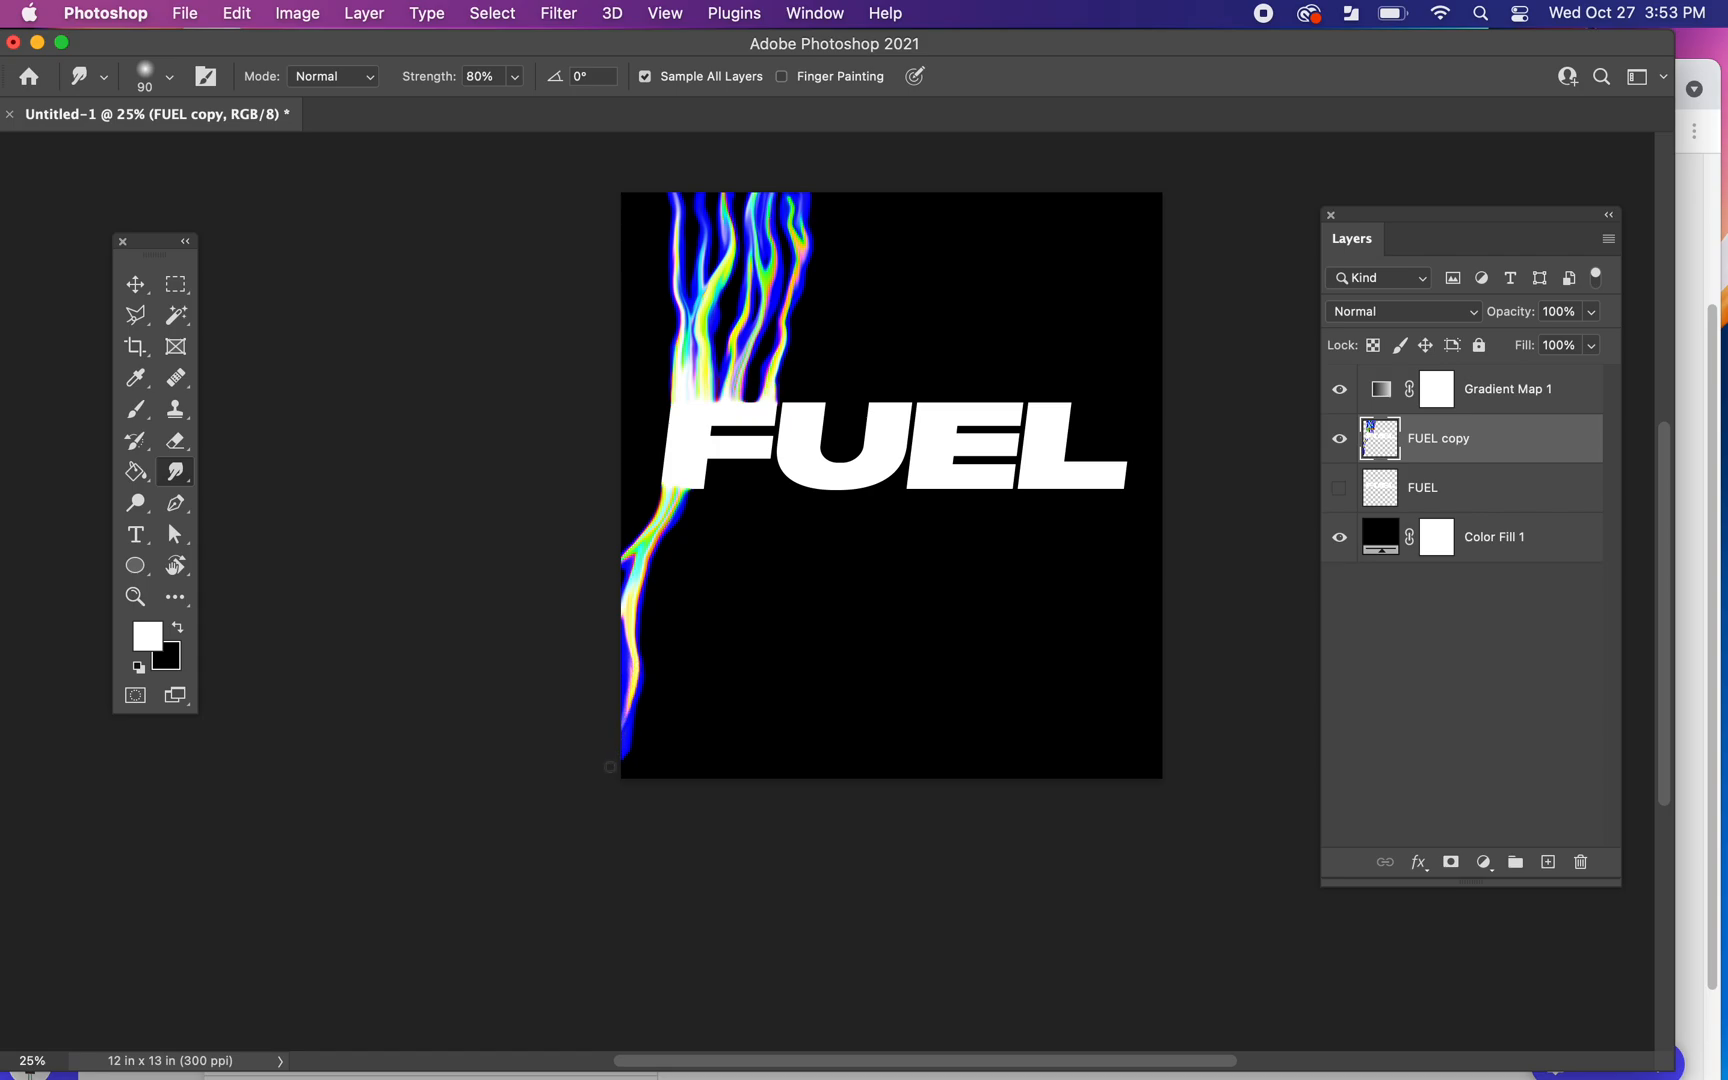
Step: Undo the smudge strokes that formed the long flame below the F's stem
scroll(745, 683, up, 2)
key(super+z)
key(super+z)
key(super+z)
key(super+z)
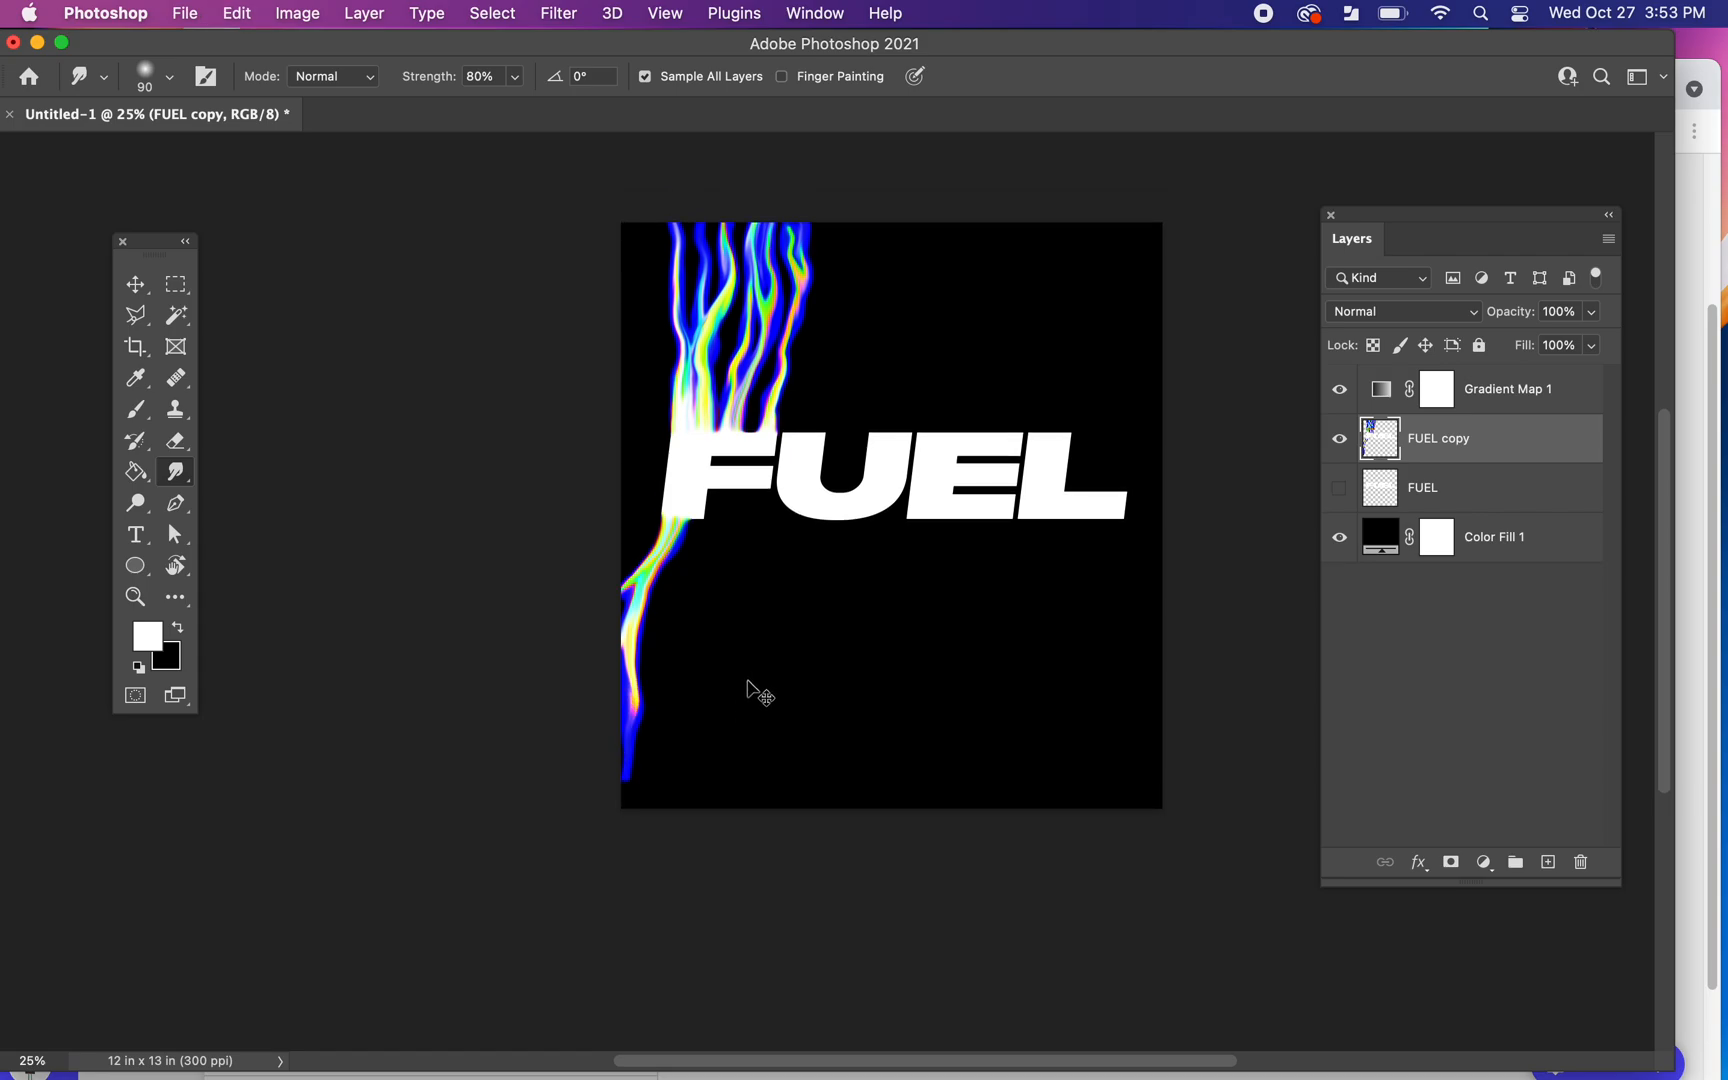
key(super+z)
key(super+z)
key(super+z)
key(super+z)
key(super+z)
key(super+z)
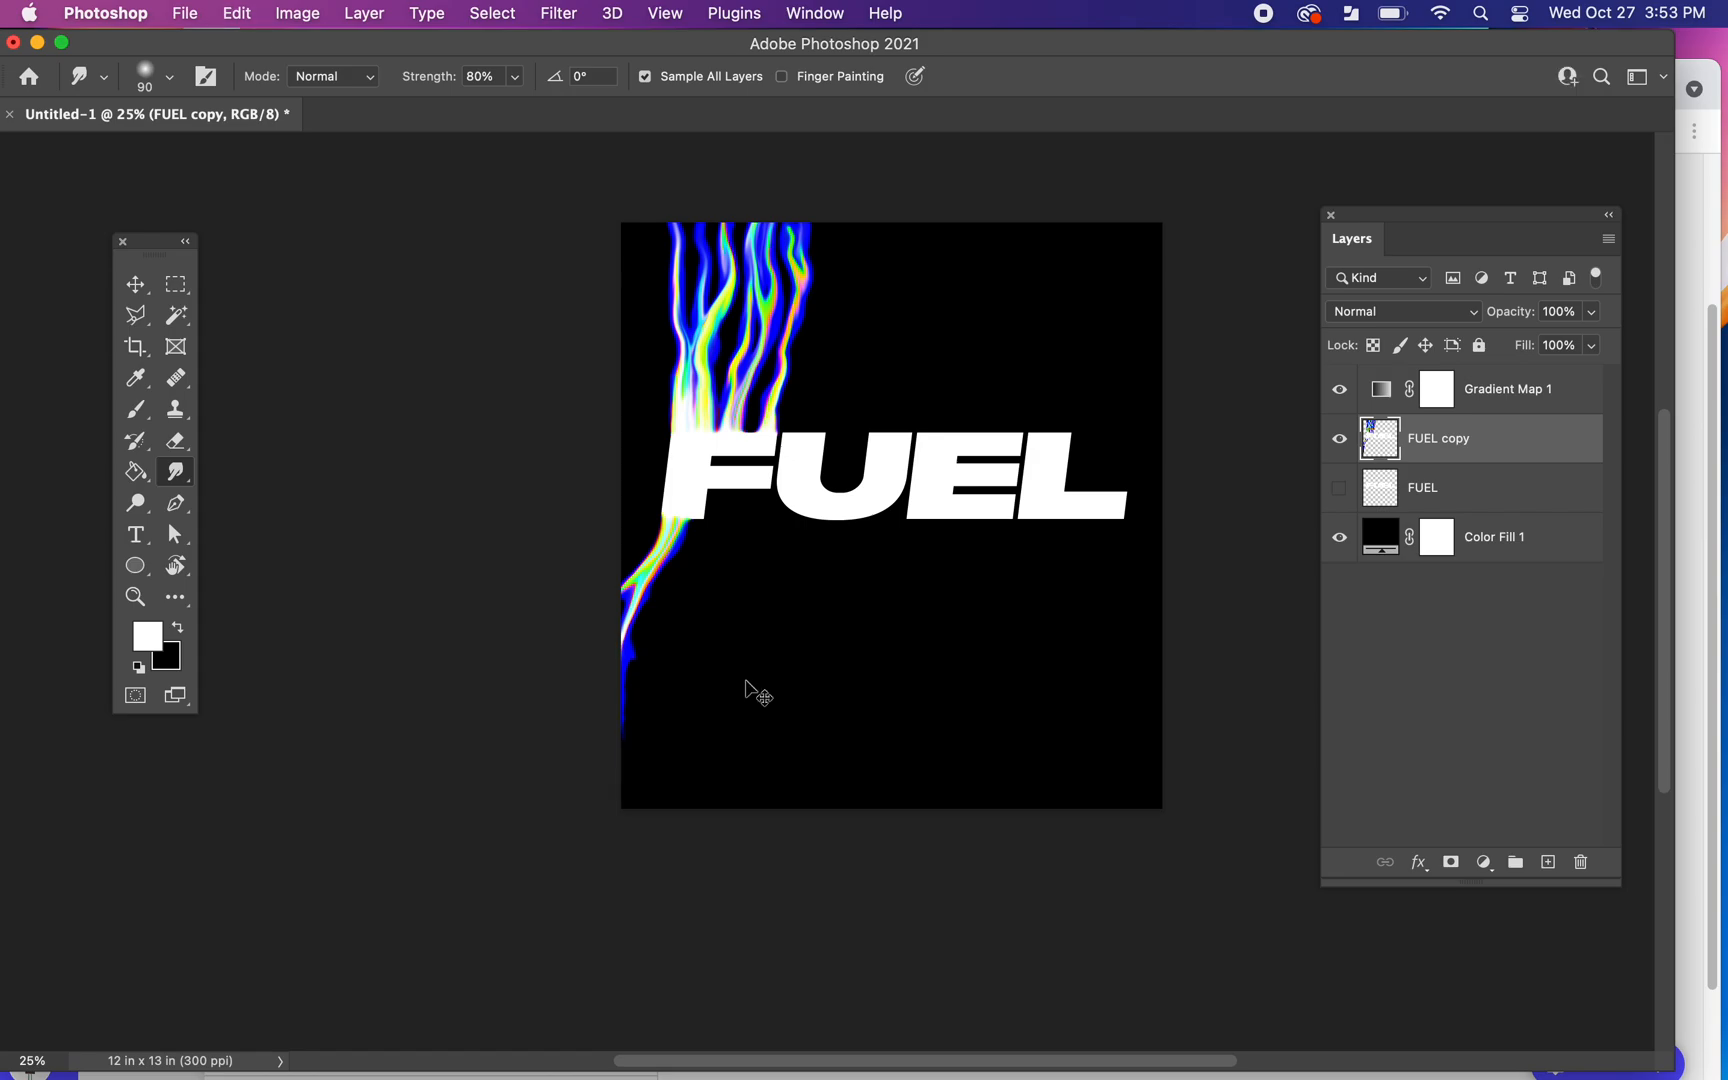
key(super+z)
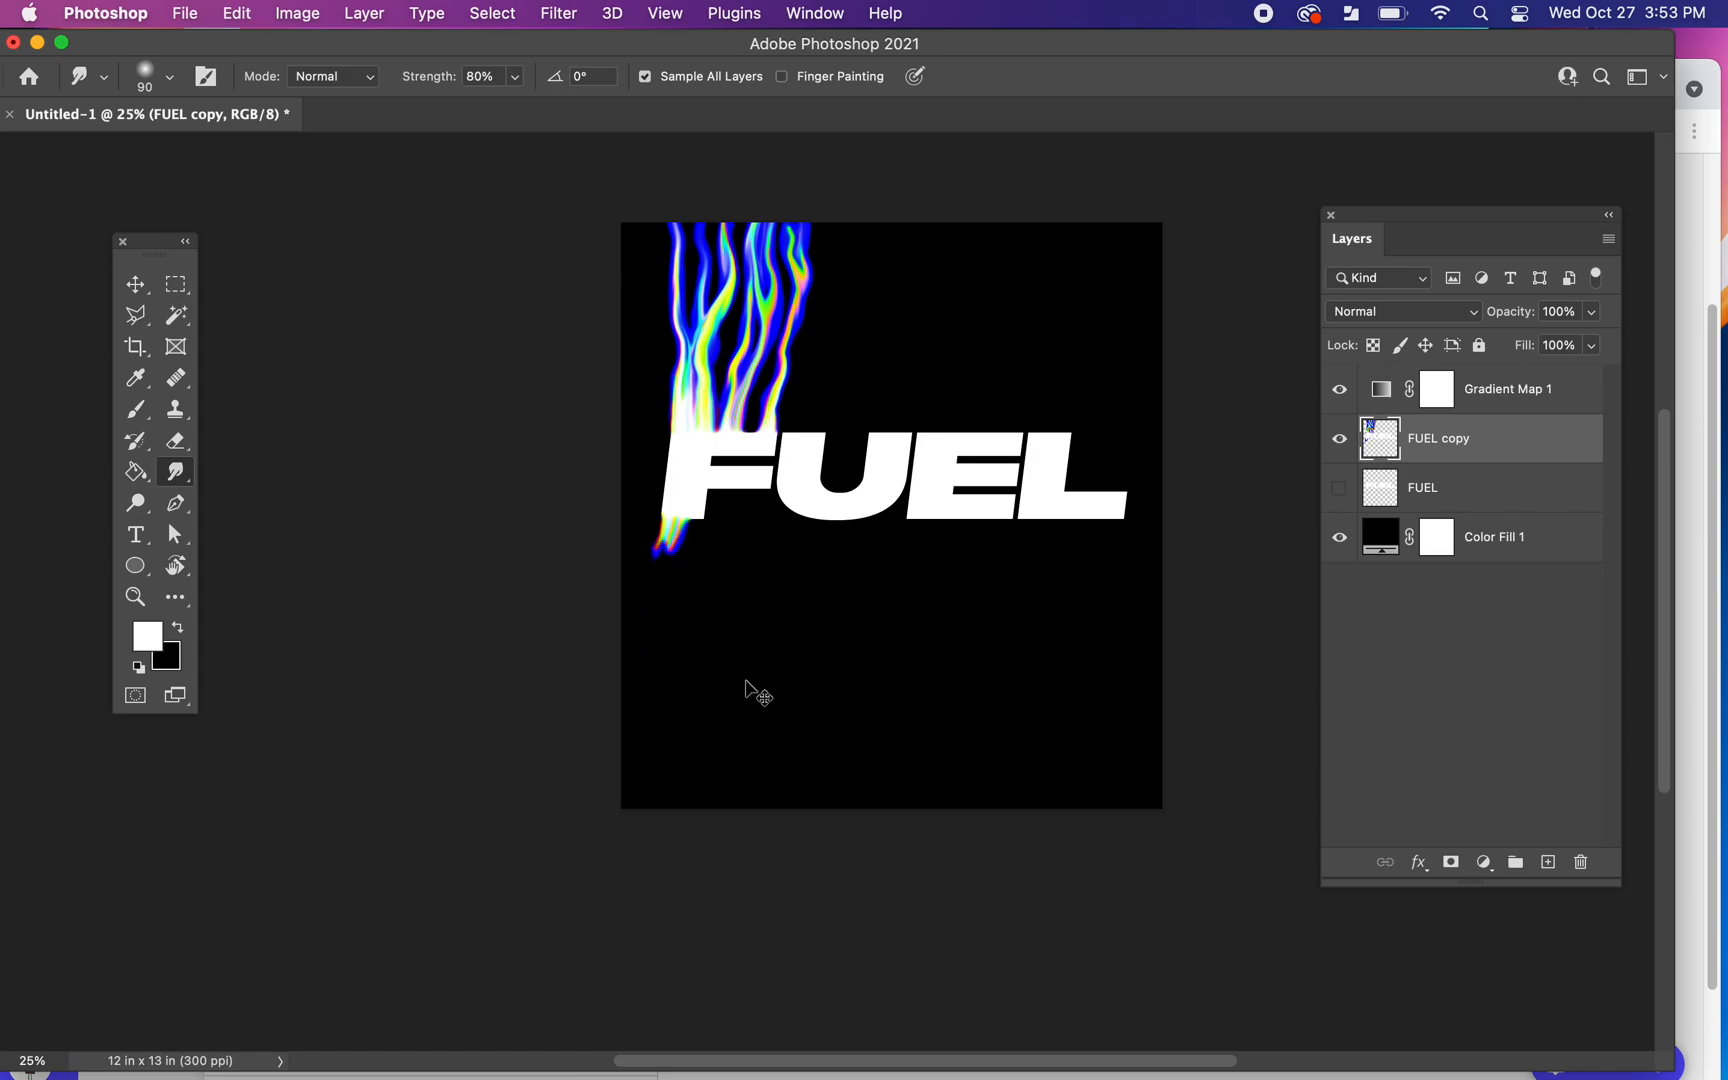
key(super+z)
key(super+z)
key(super+z)
key(super+z)
key(super+z)
Step: Duplicate the FUEL copy layer, hide FUEL copy and select the new duplicate
key(super+j)
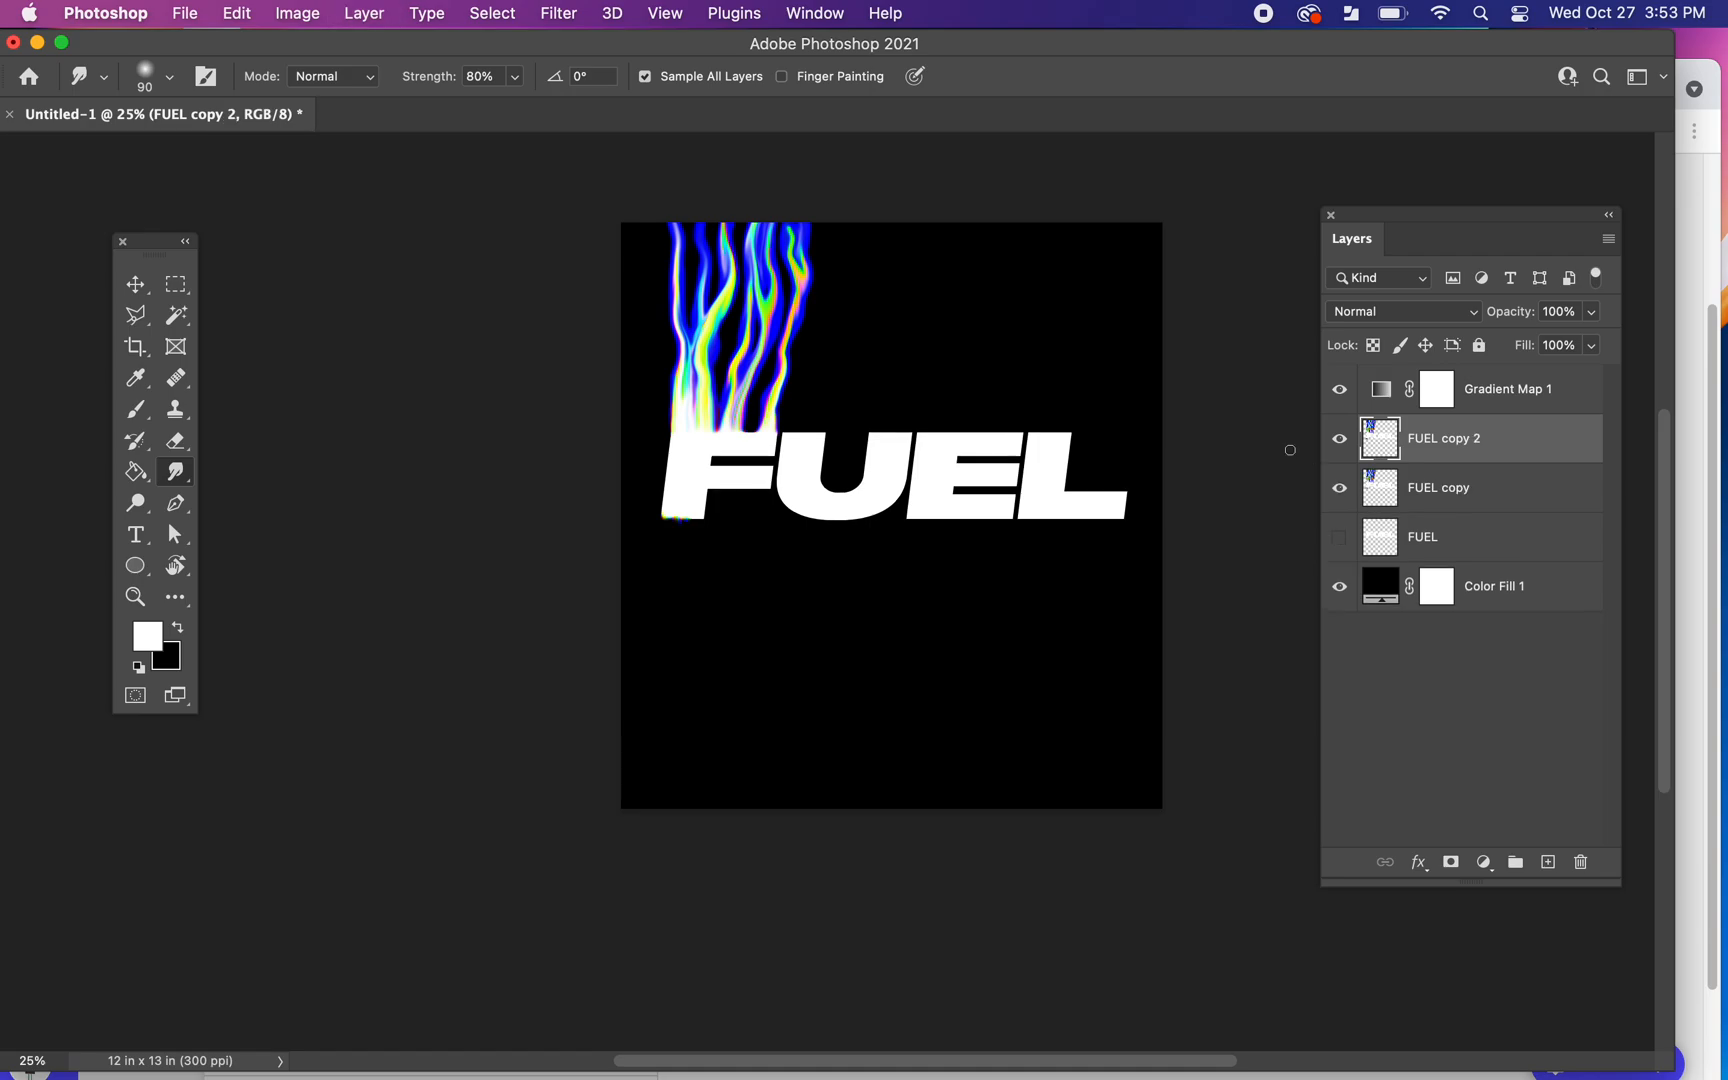
click(1393, 502)
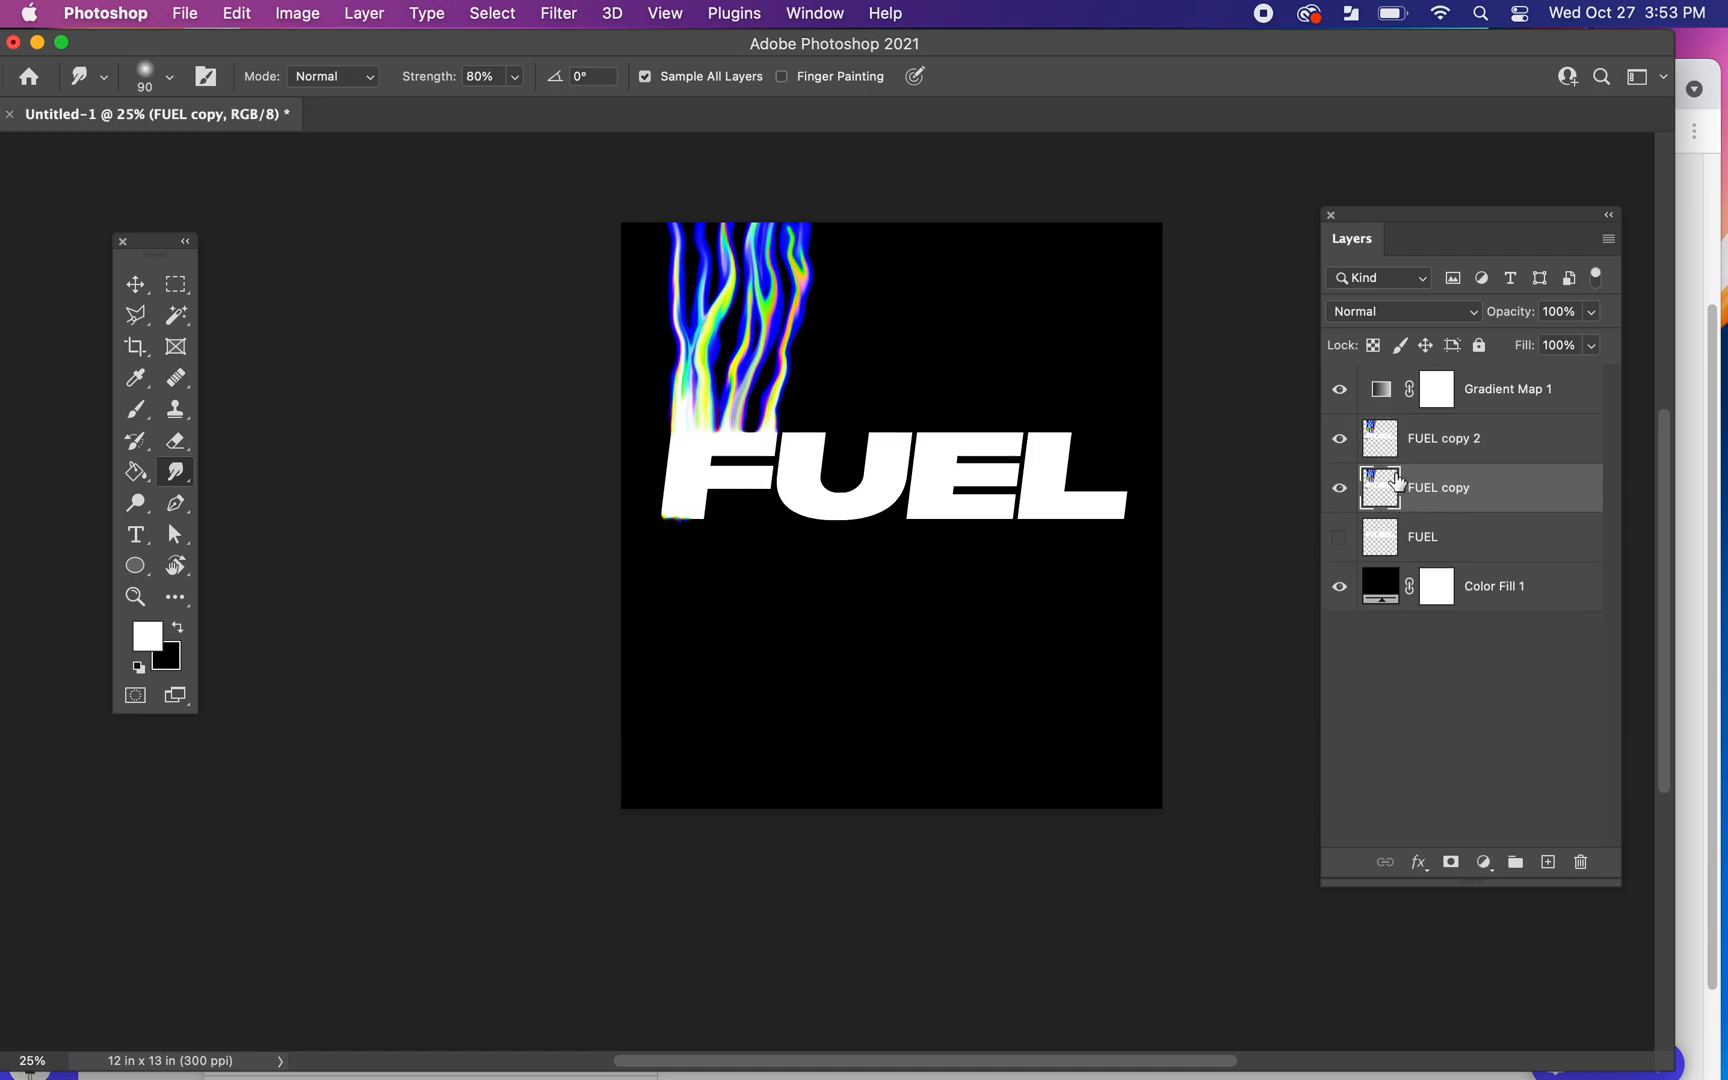
click(1339, 491)
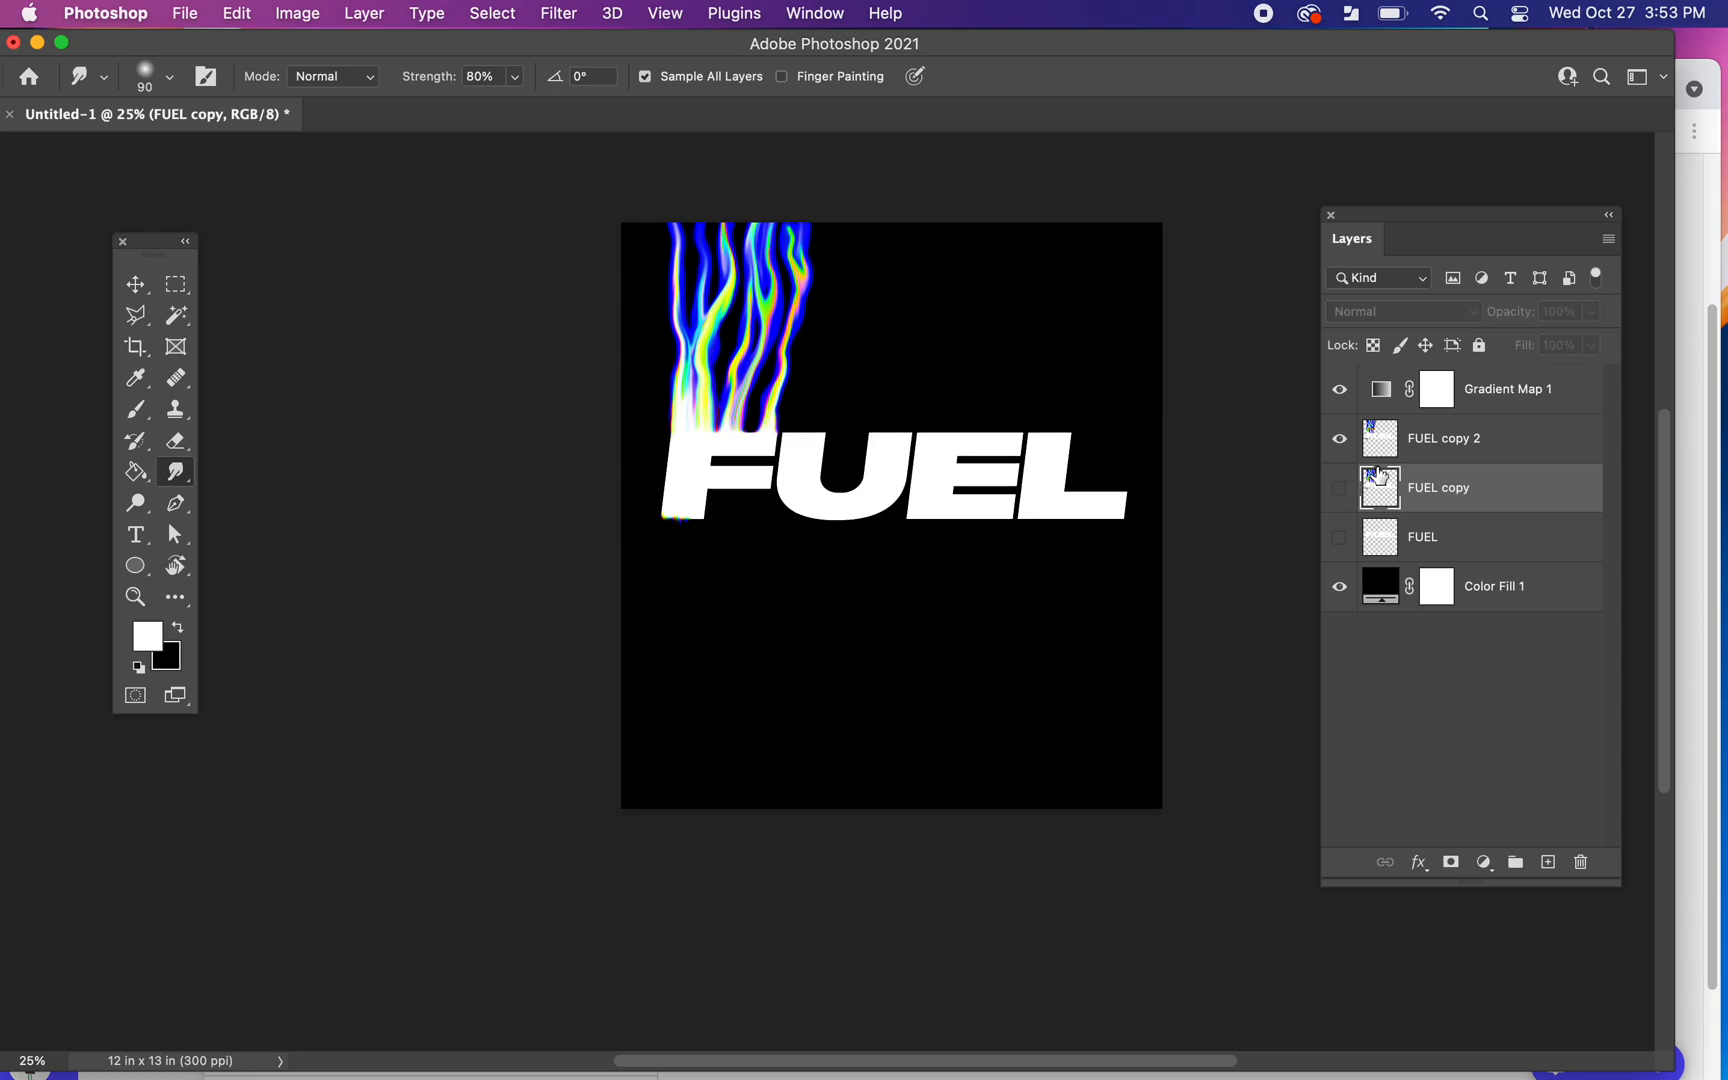
click(1381, 456)
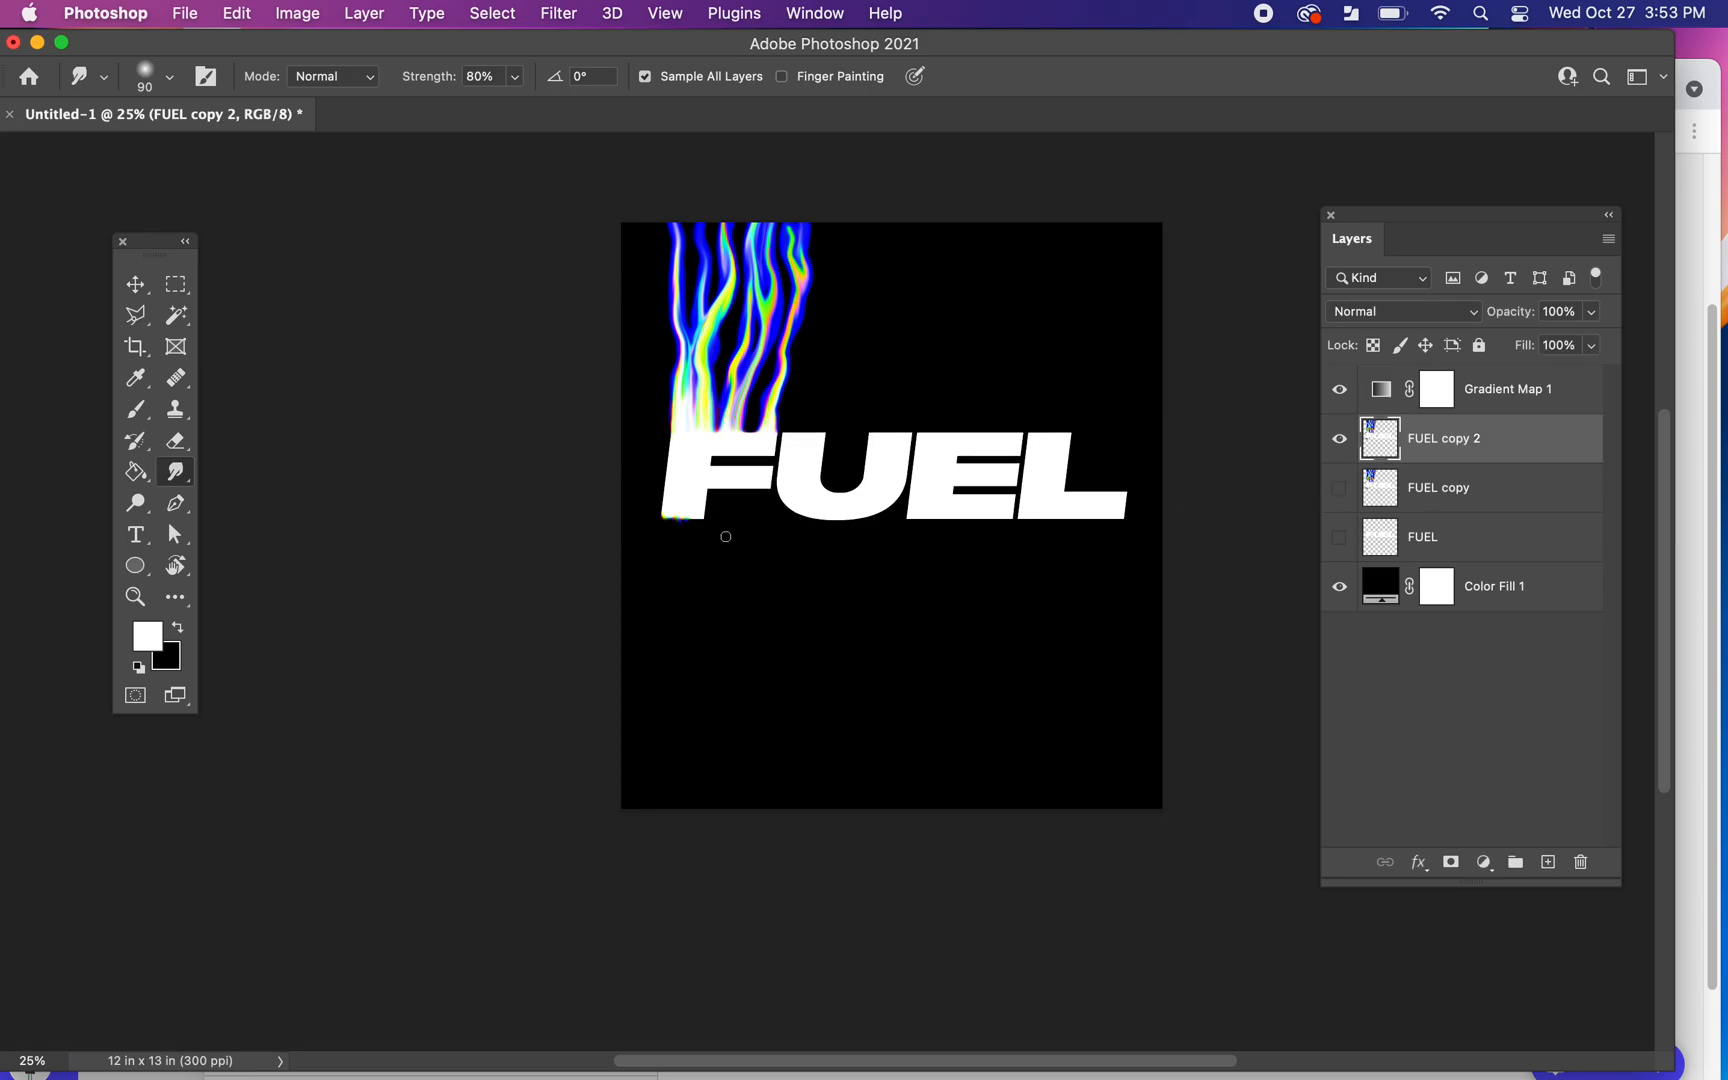
Step: Hide the FUEL copy 2 layer, then show and select the FUEL copy layer
key(super+plus)
key(super+plus)
scroll(679, 548, up, 4)
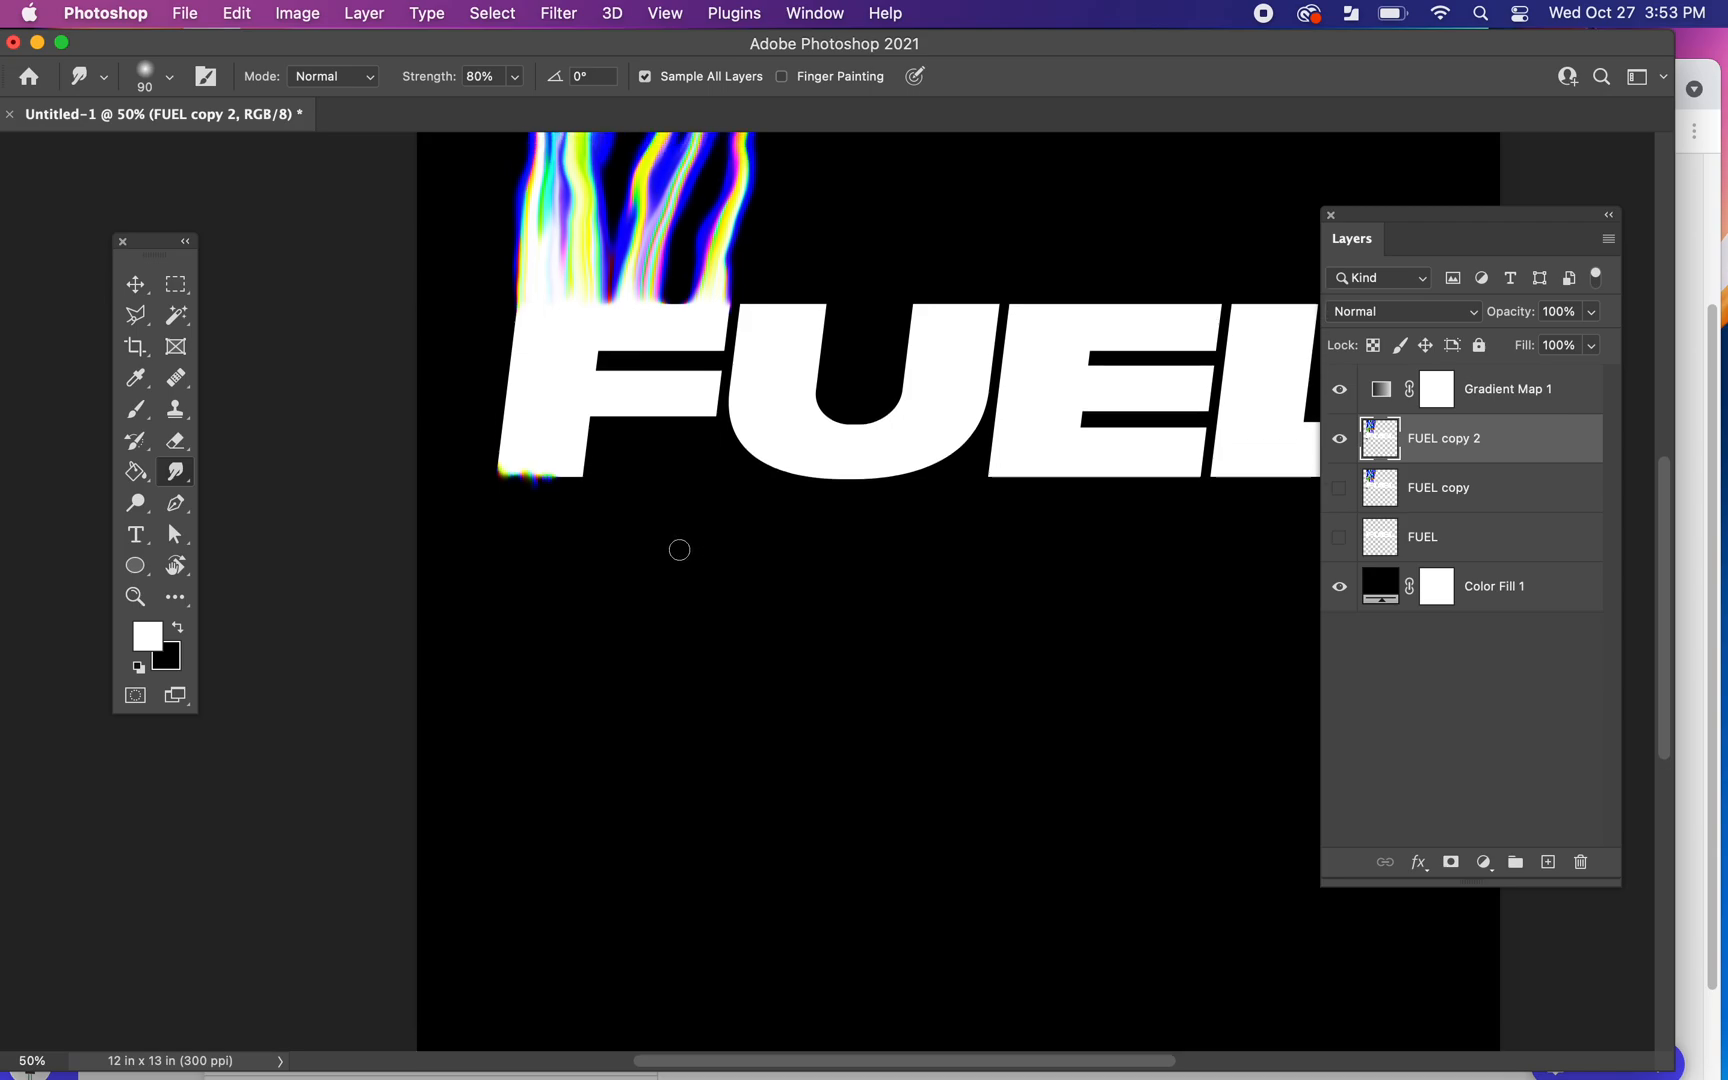
scroll(731, 545, up, 2)
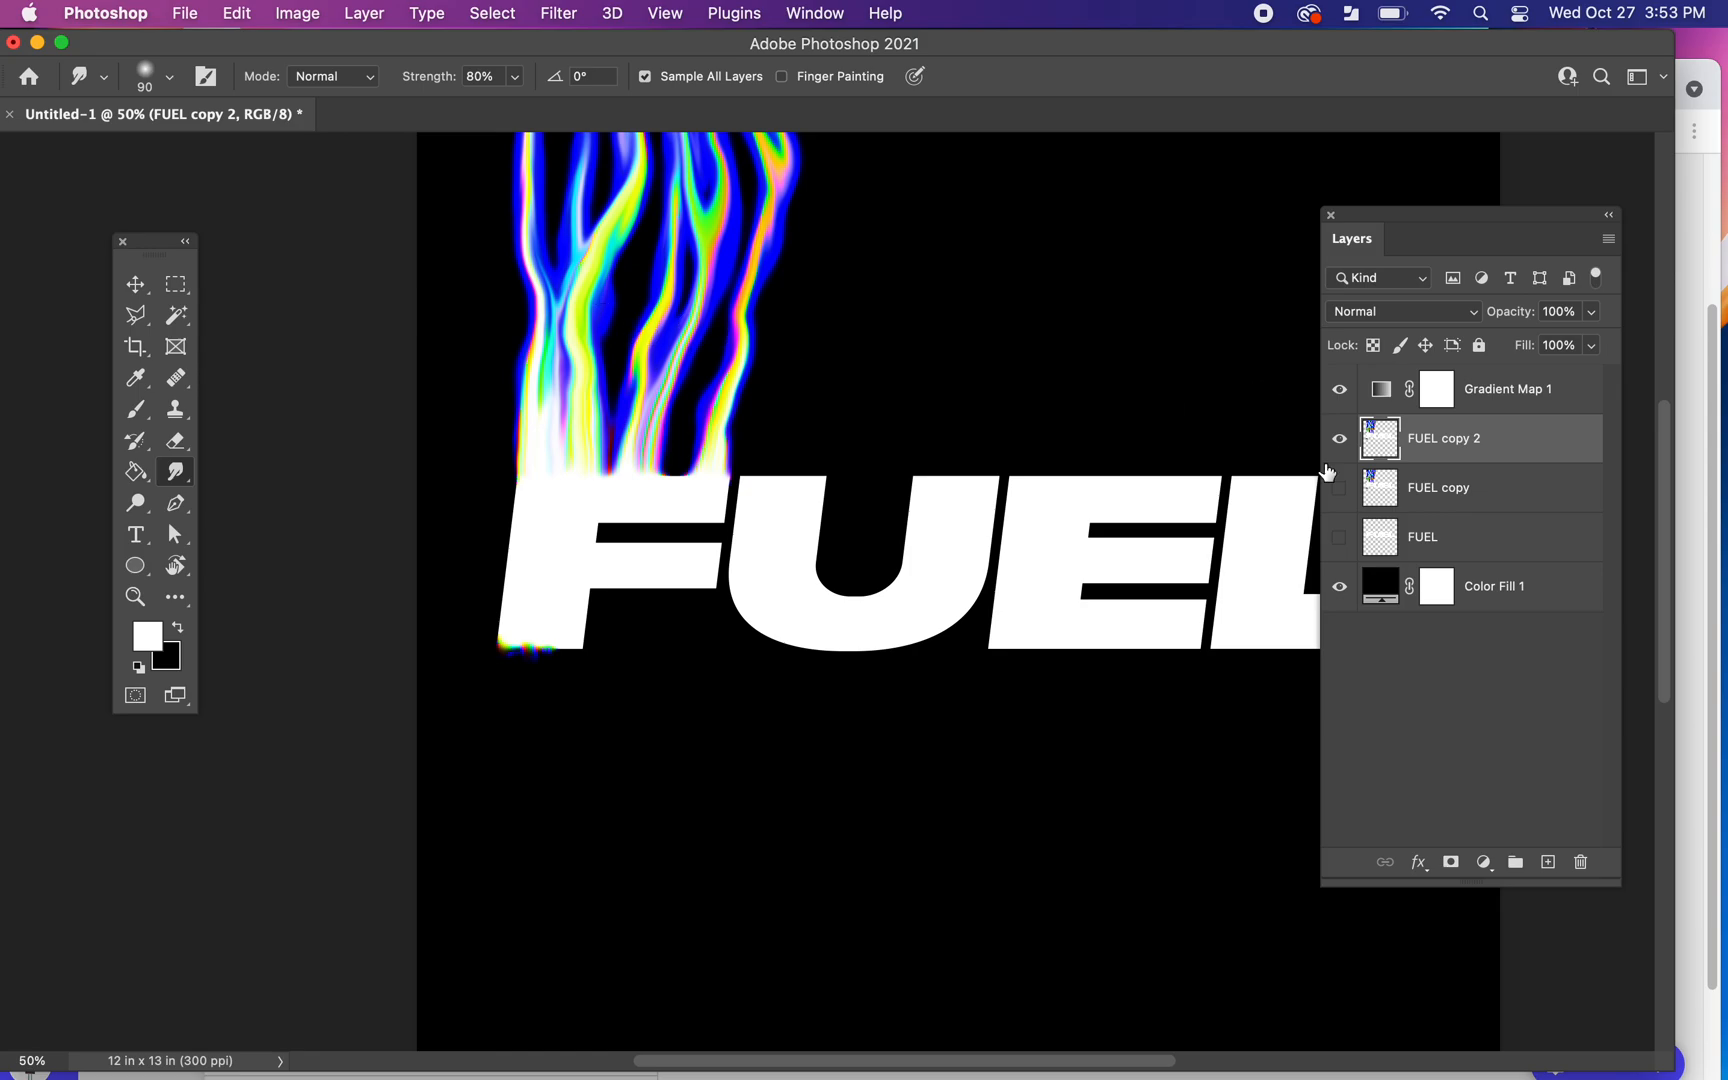
click(1339, 438)
click(1352, 487)
click(1339, 487)
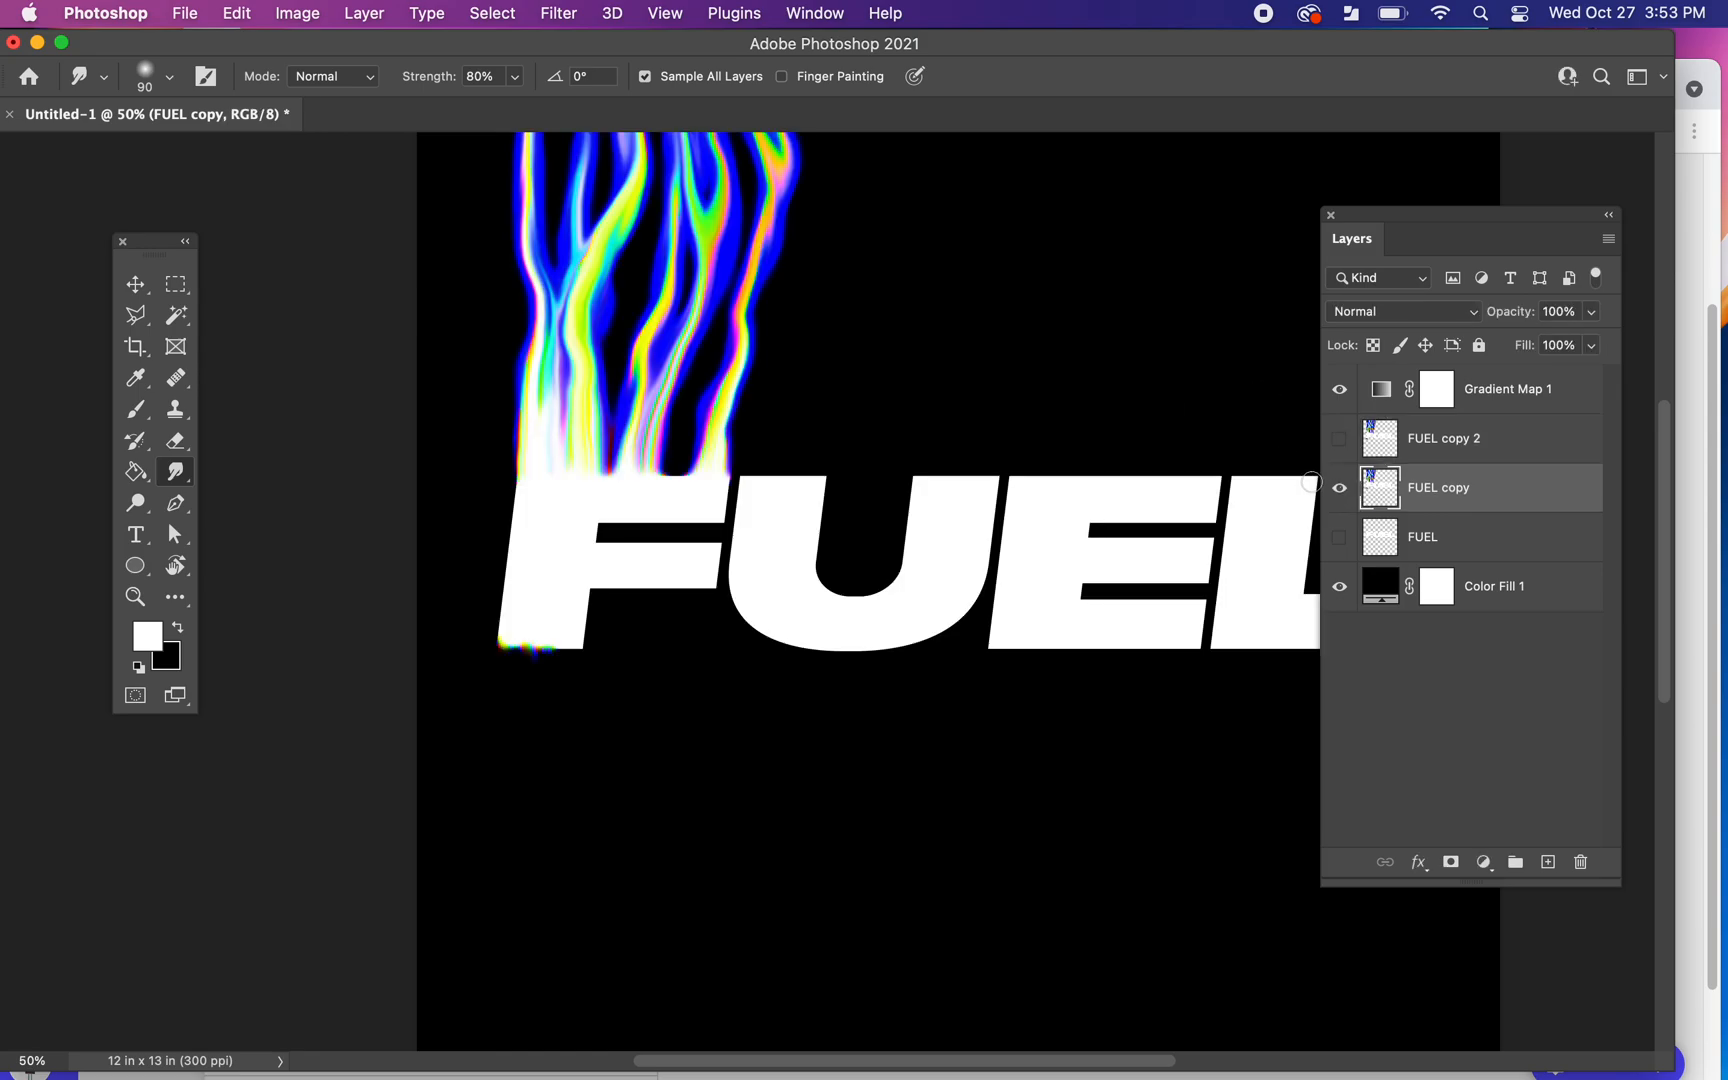
Step: Hide the FUEL copy layer, then show and select the FUEL copy 2 layer
click(1339, 487)
click(1339, 438)
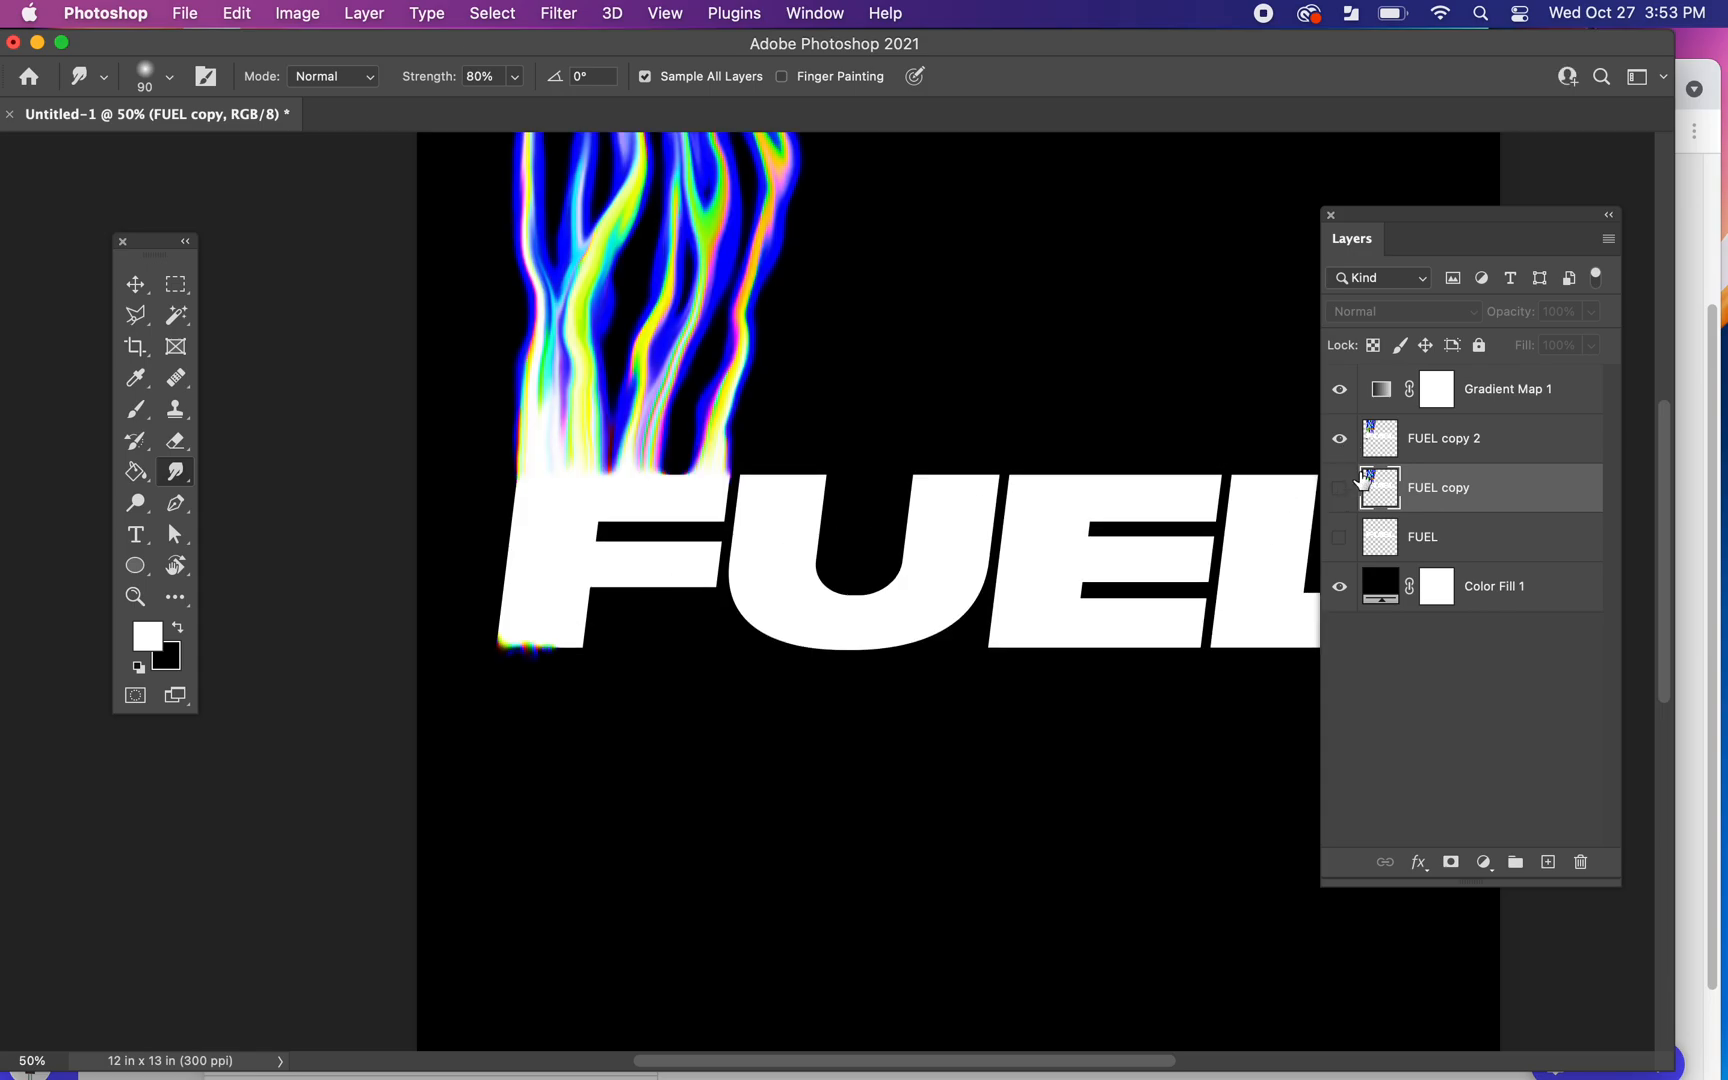
click(1392, 440)
Step: Smudge a narrow flame upward from the inner bowl of the U until it rises above the letter
scroll(575, 551, down, 2)
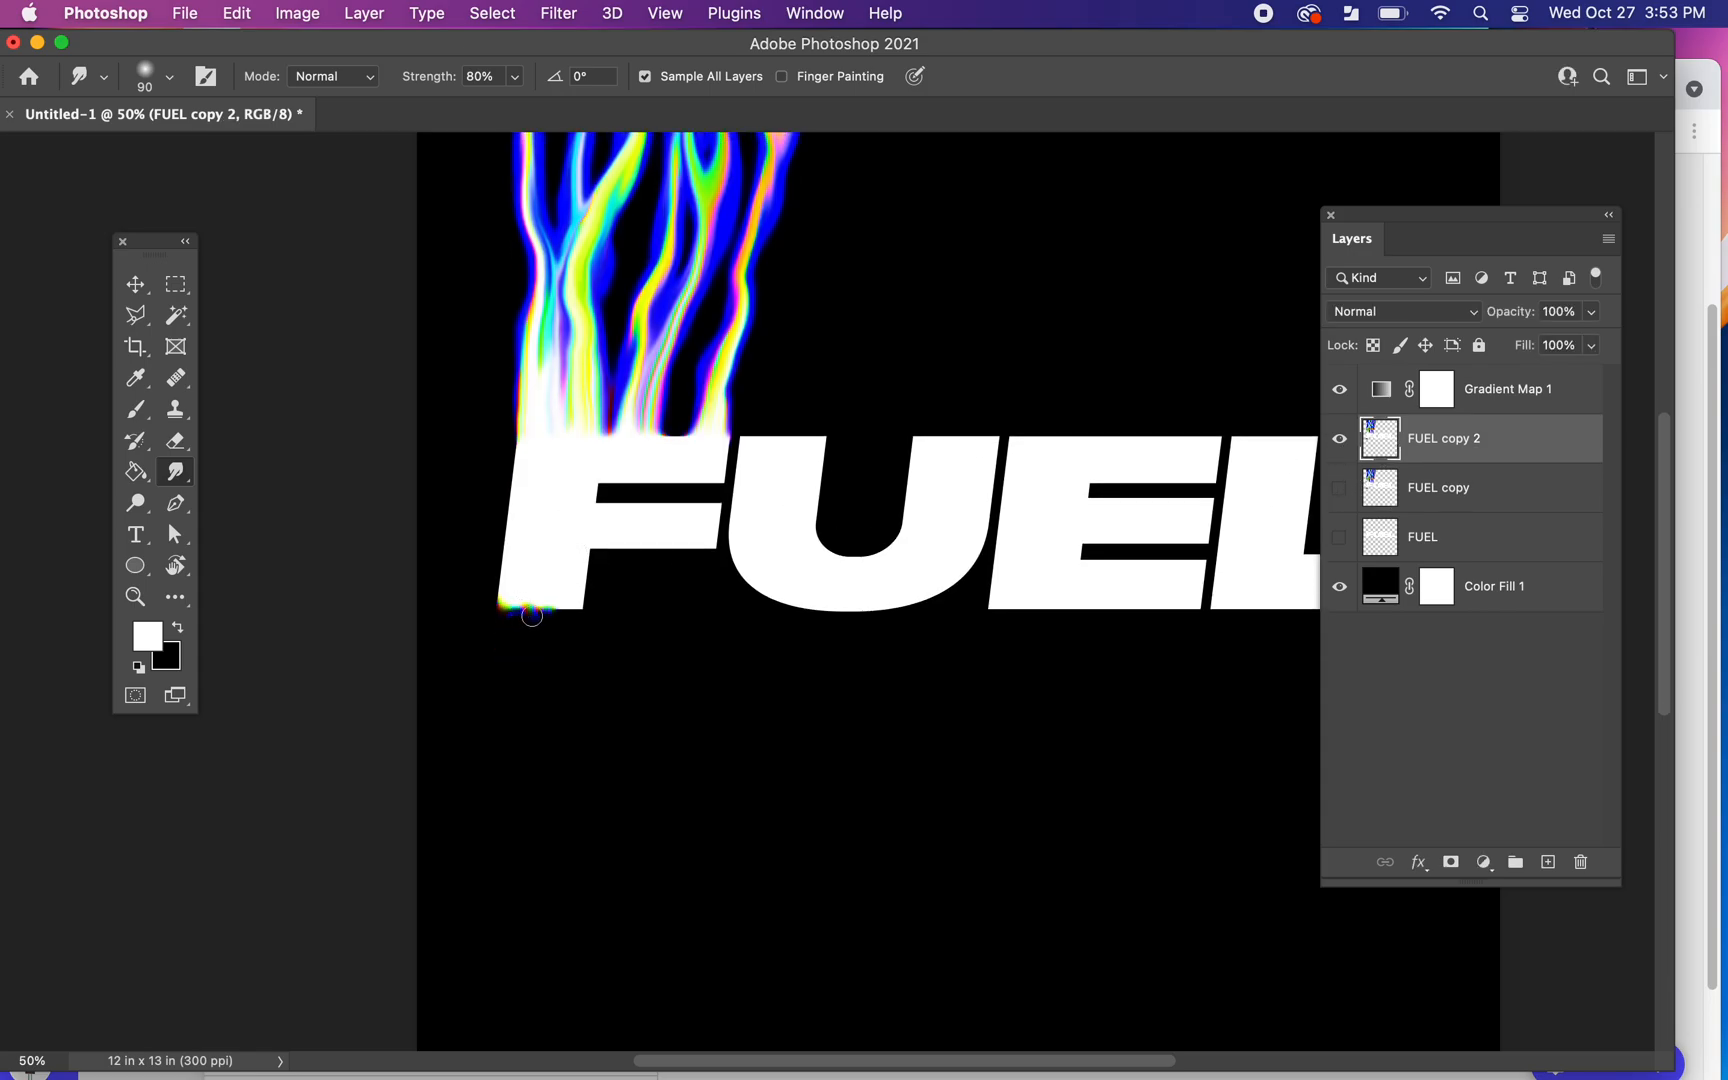
scroll(686, 585, up, 6)
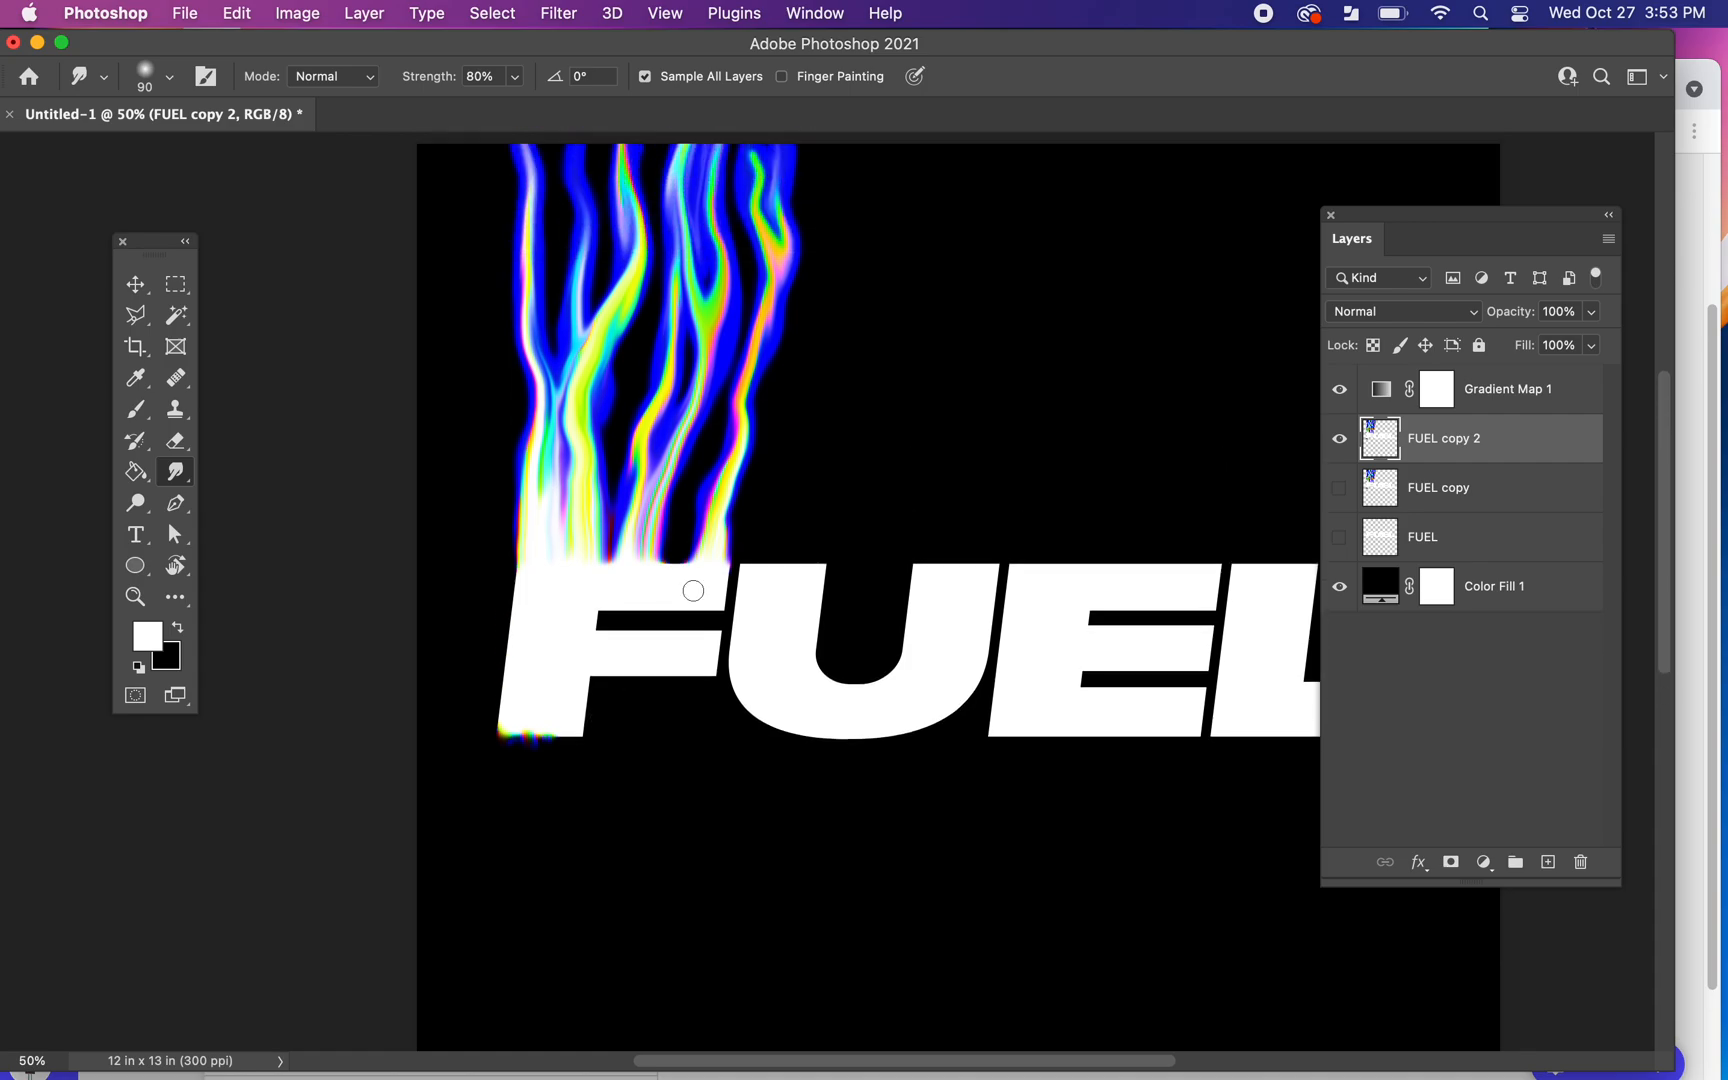
scroll(895, 646, down, 1)
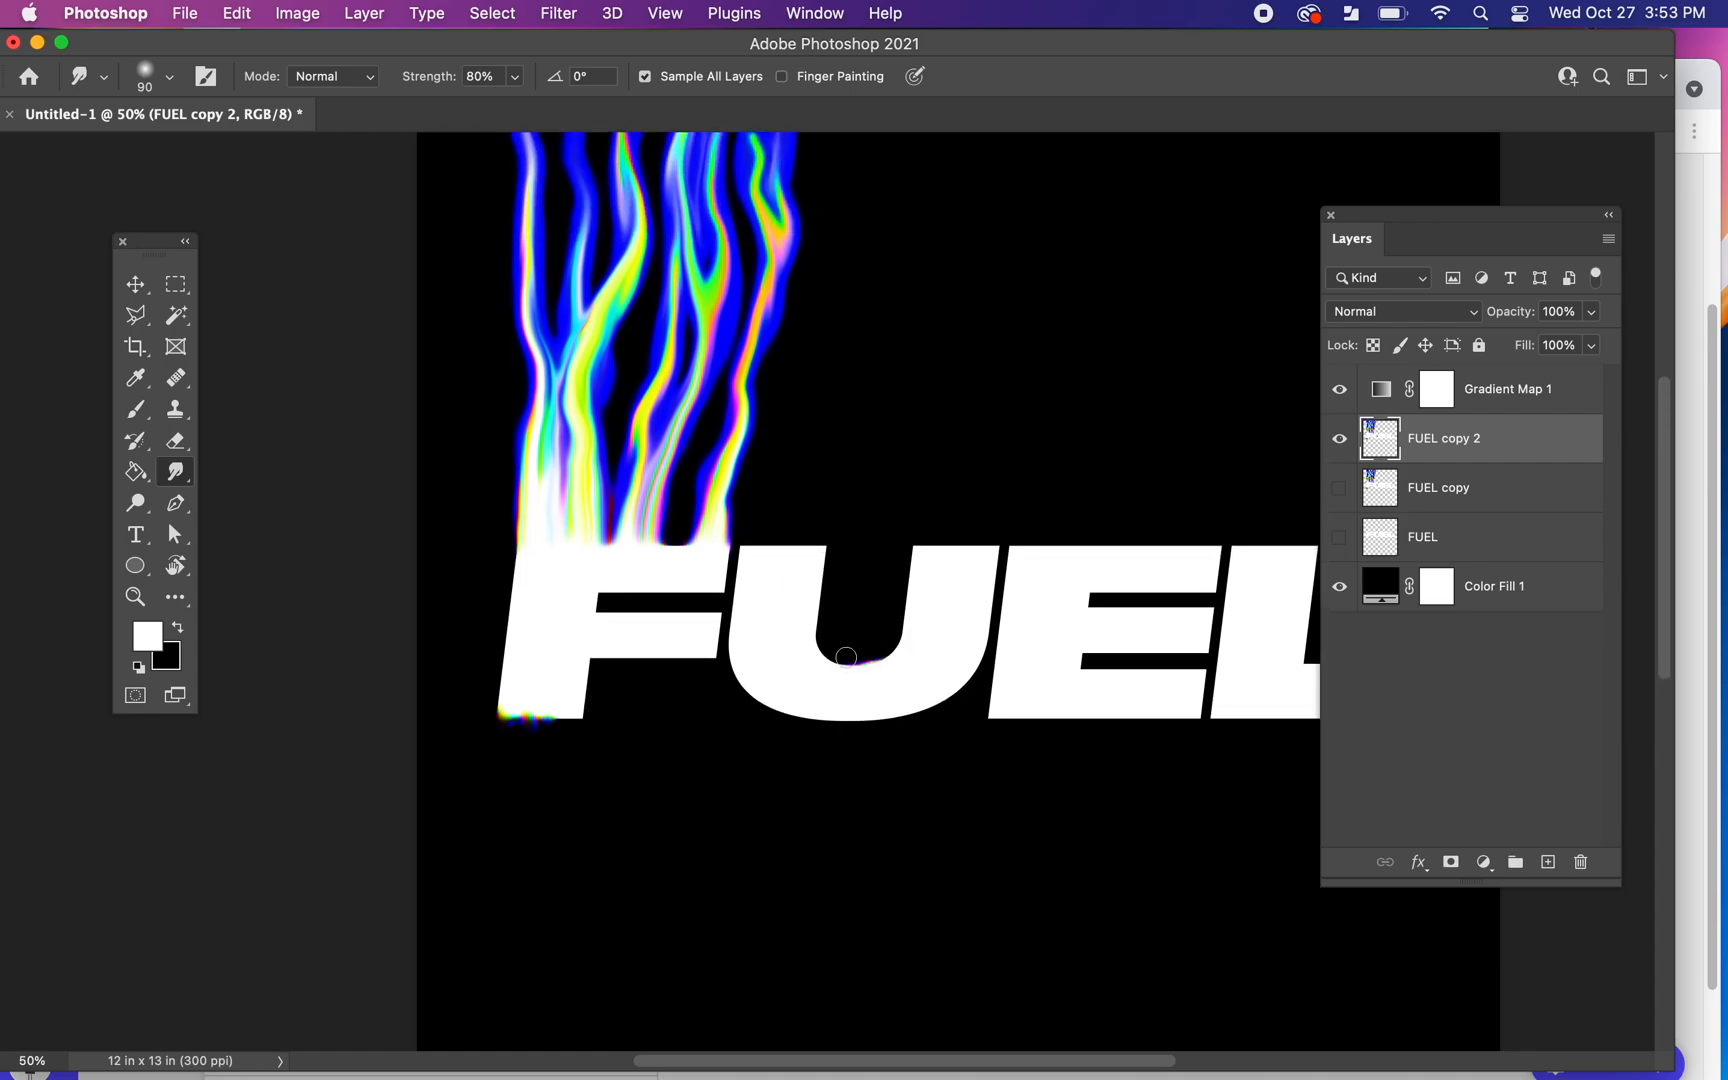
mouse_move(852, 648)
mouse_down()
mouse_move(870, 609)
mouse_move(844, 649)
mouse_move(868, 581)
mouse_up()
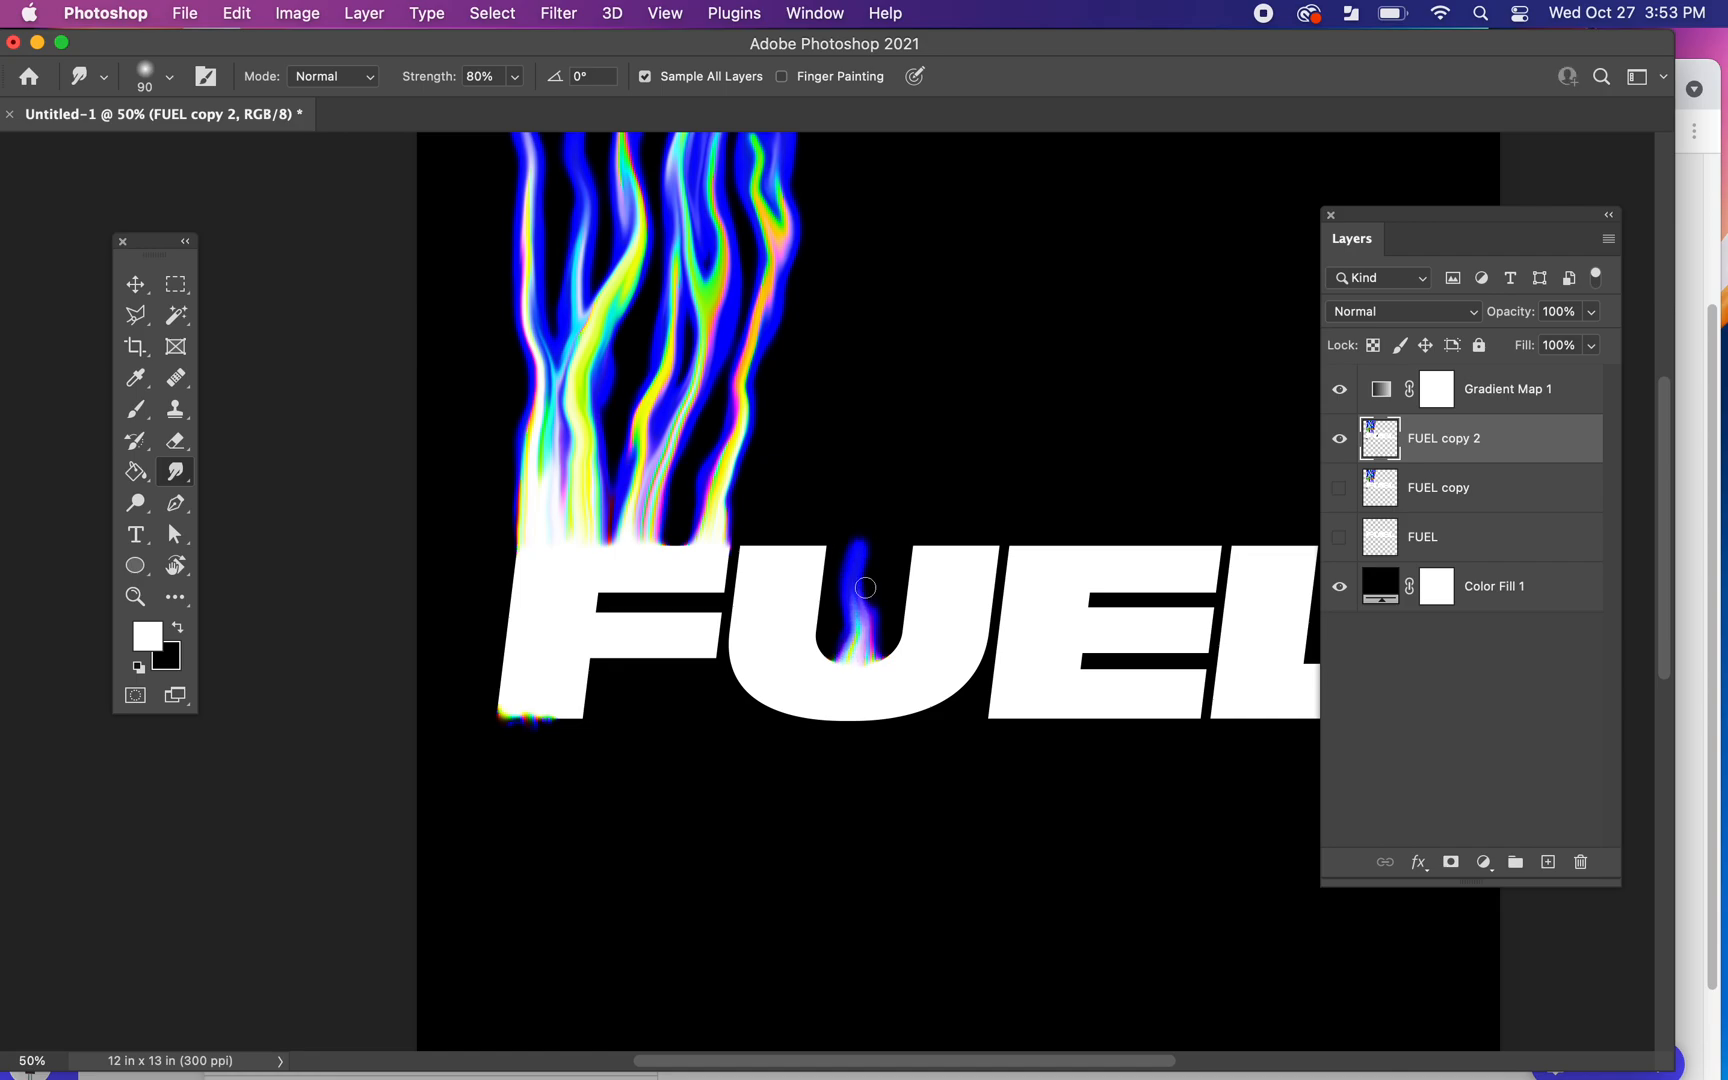
drag(856, 647, 867, 459)
drag(875, 650, 879, 459)
mouse_move(848, 651)
mouse_down()
mouse_move(867, 468)
mouse_move(879, 490)
mouse_up()
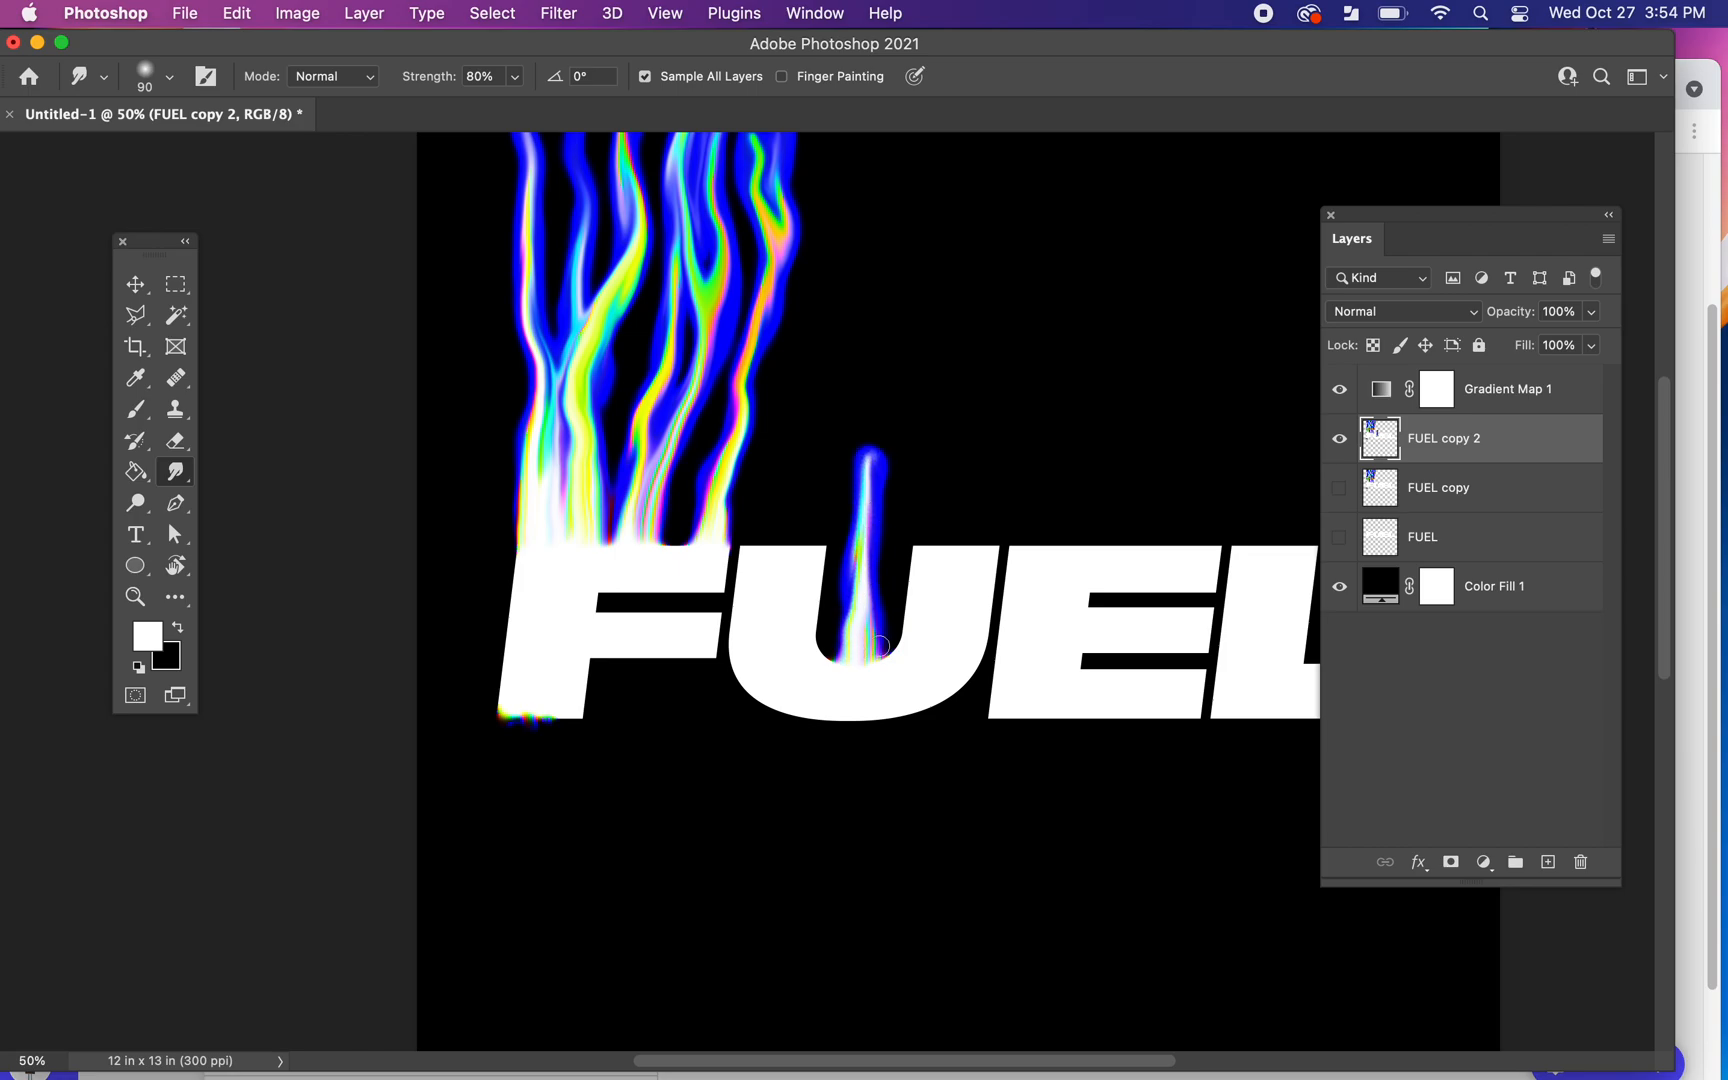
mouse_move(878, 633)
mouse_down()
mouse_move(873, 590)
mouse_move(883, 649)
mouse_move(878, 402)
mouse_up()
Step: Extend the U's central flame to the canvas's top edge and add a curved strand along its left side
scroll(890, 440, up, 2)
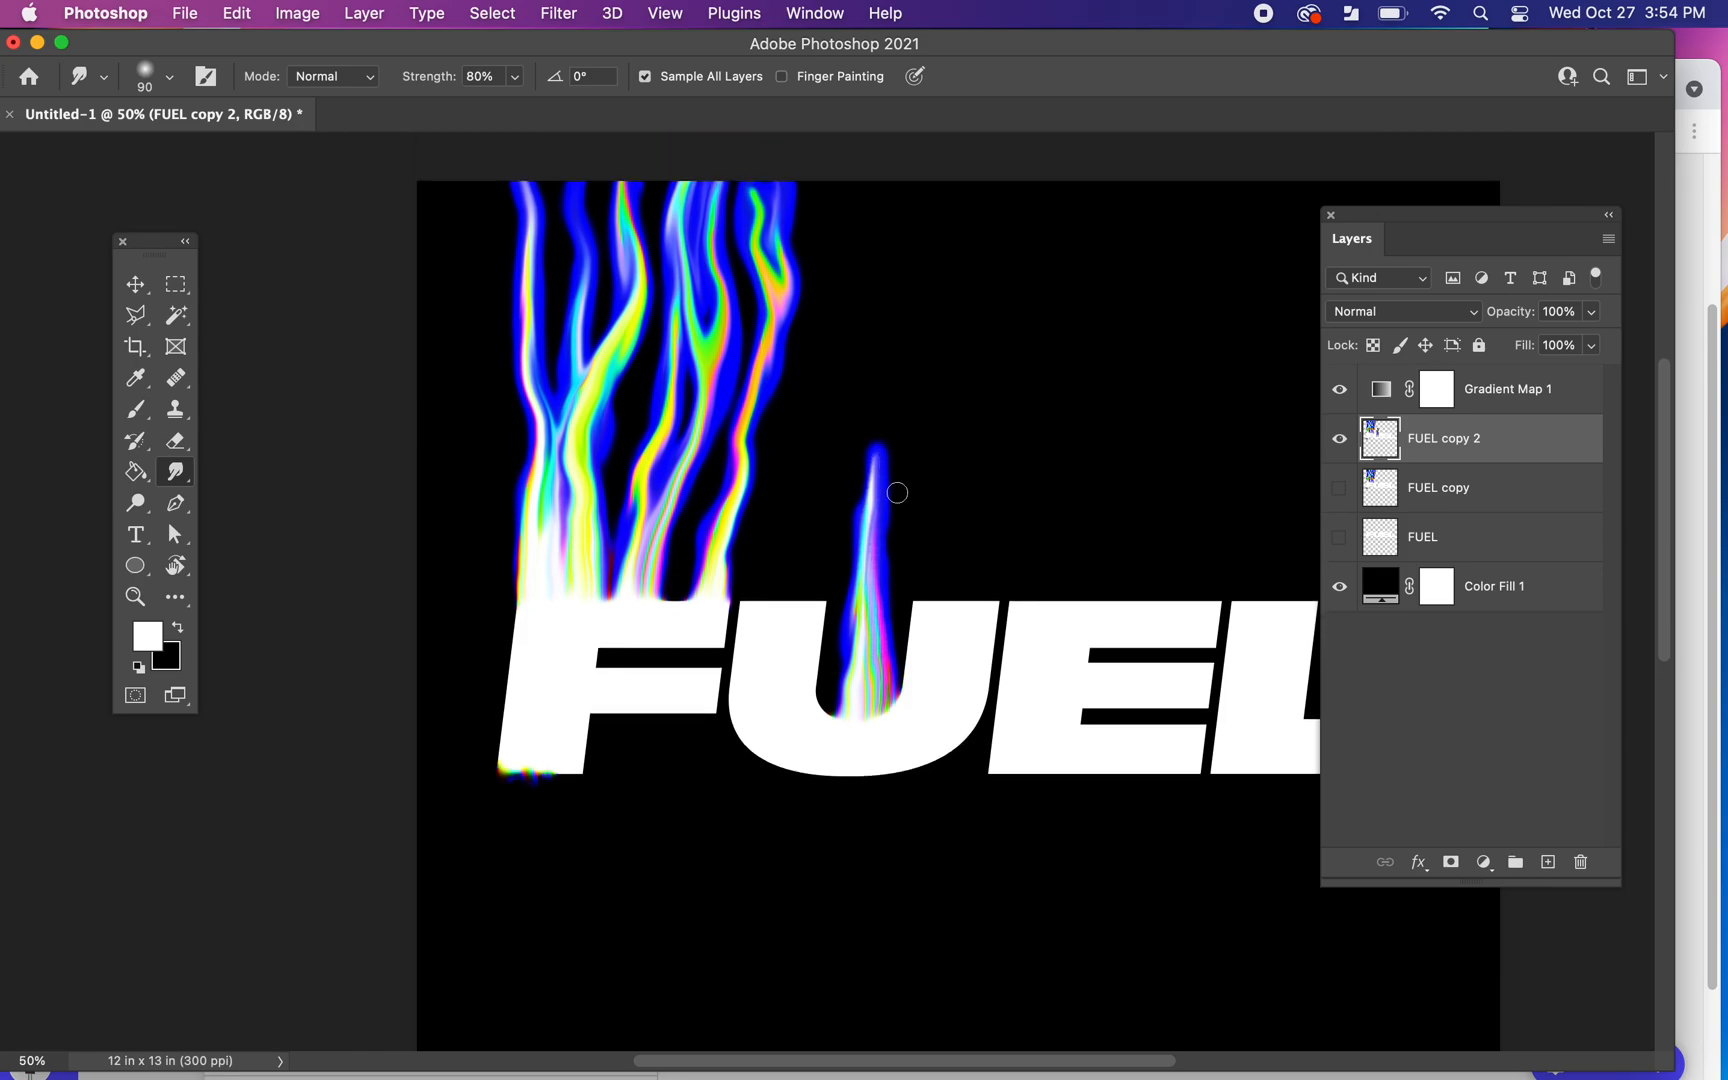
drag(874, 561, 863, 324)
drag(849, 682, 828, 505)
mouse_move(858, 605)
mouse_down()
mouse_move(839, 463)
mouse_move(858, 473)
mouse_move(835, 549)
mouse_move(849, 374)
mouse_move(881, 438)
mouse_move(850, 448)
mouse_move(861, 264)
mouse_move(885, 291)
mouse_move(861, 313)
mouse_move(866, 163)
mouse_up()
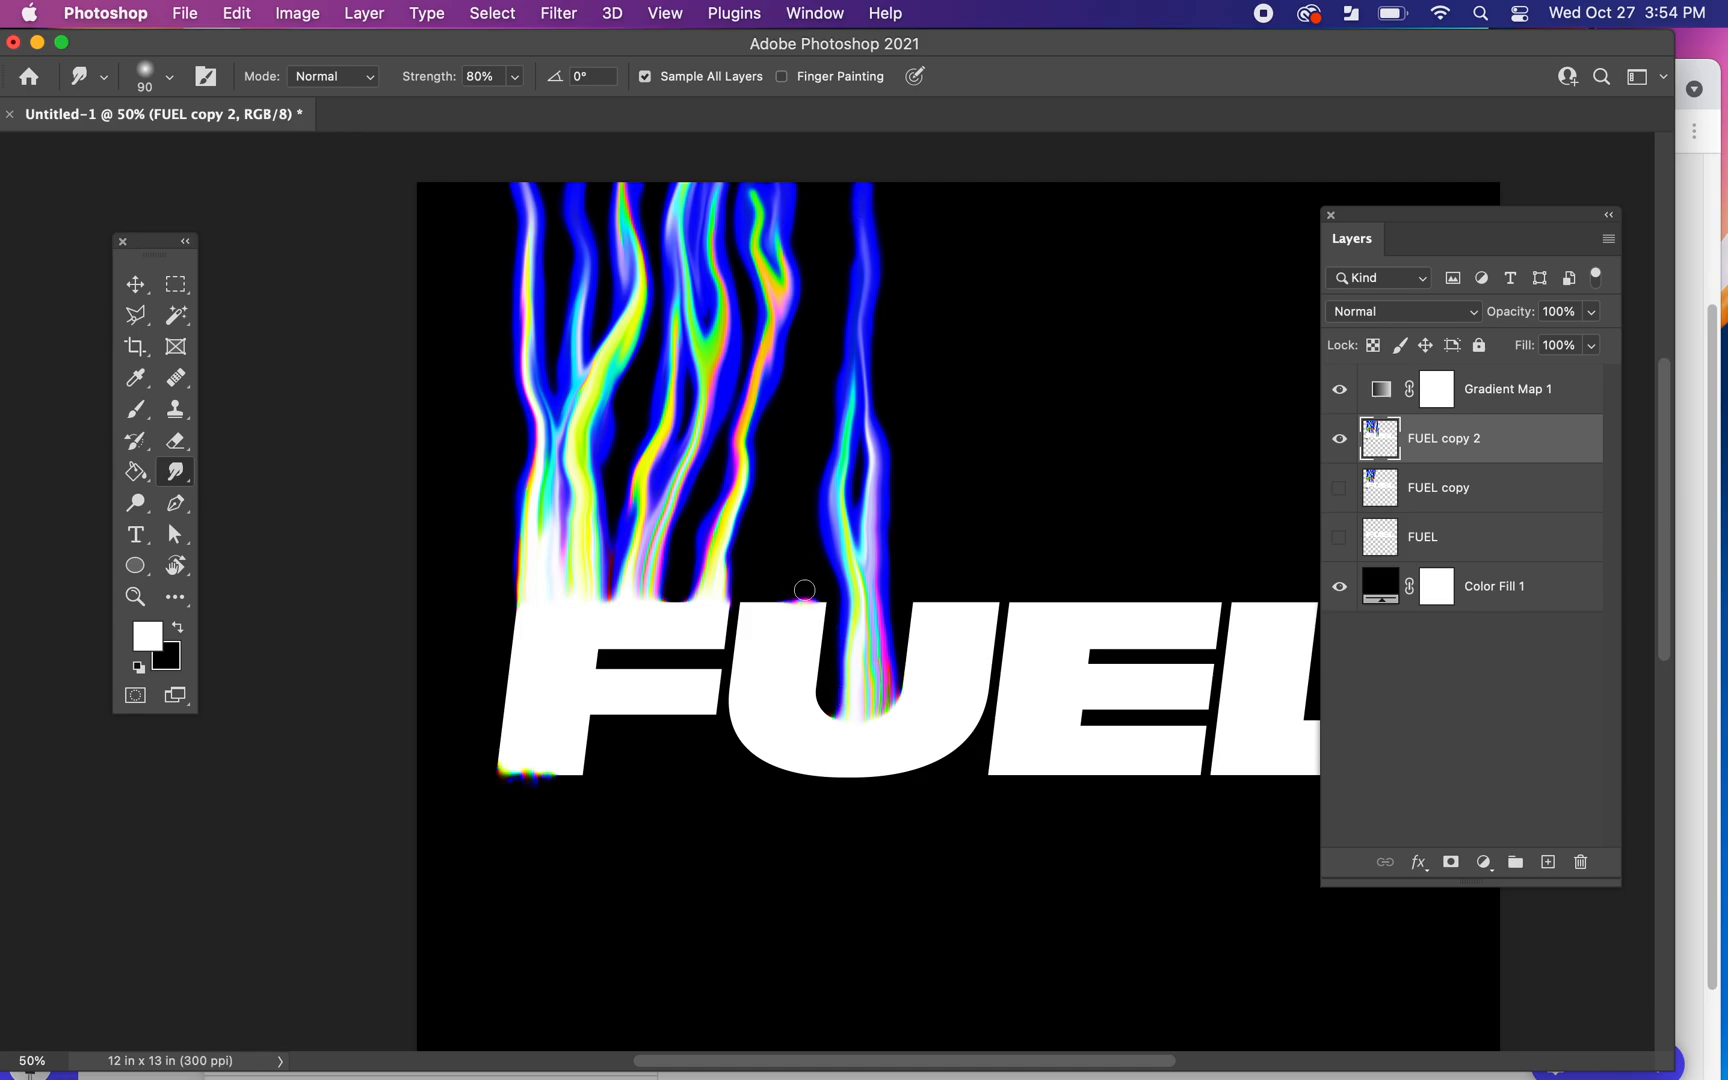
Step: Smudge a flame up from the U's left stem into the central flame and thicken the merged streak to the top edge
mouse_move(794, 593)
mouse_down()
mouse_move(784, 596)
mouse_move(798, 494)
mouse_move(815, 572)
mouse_move(808, 480)
mouse_move(828, 427)
mouse_move(821, 498)
mouse_up()
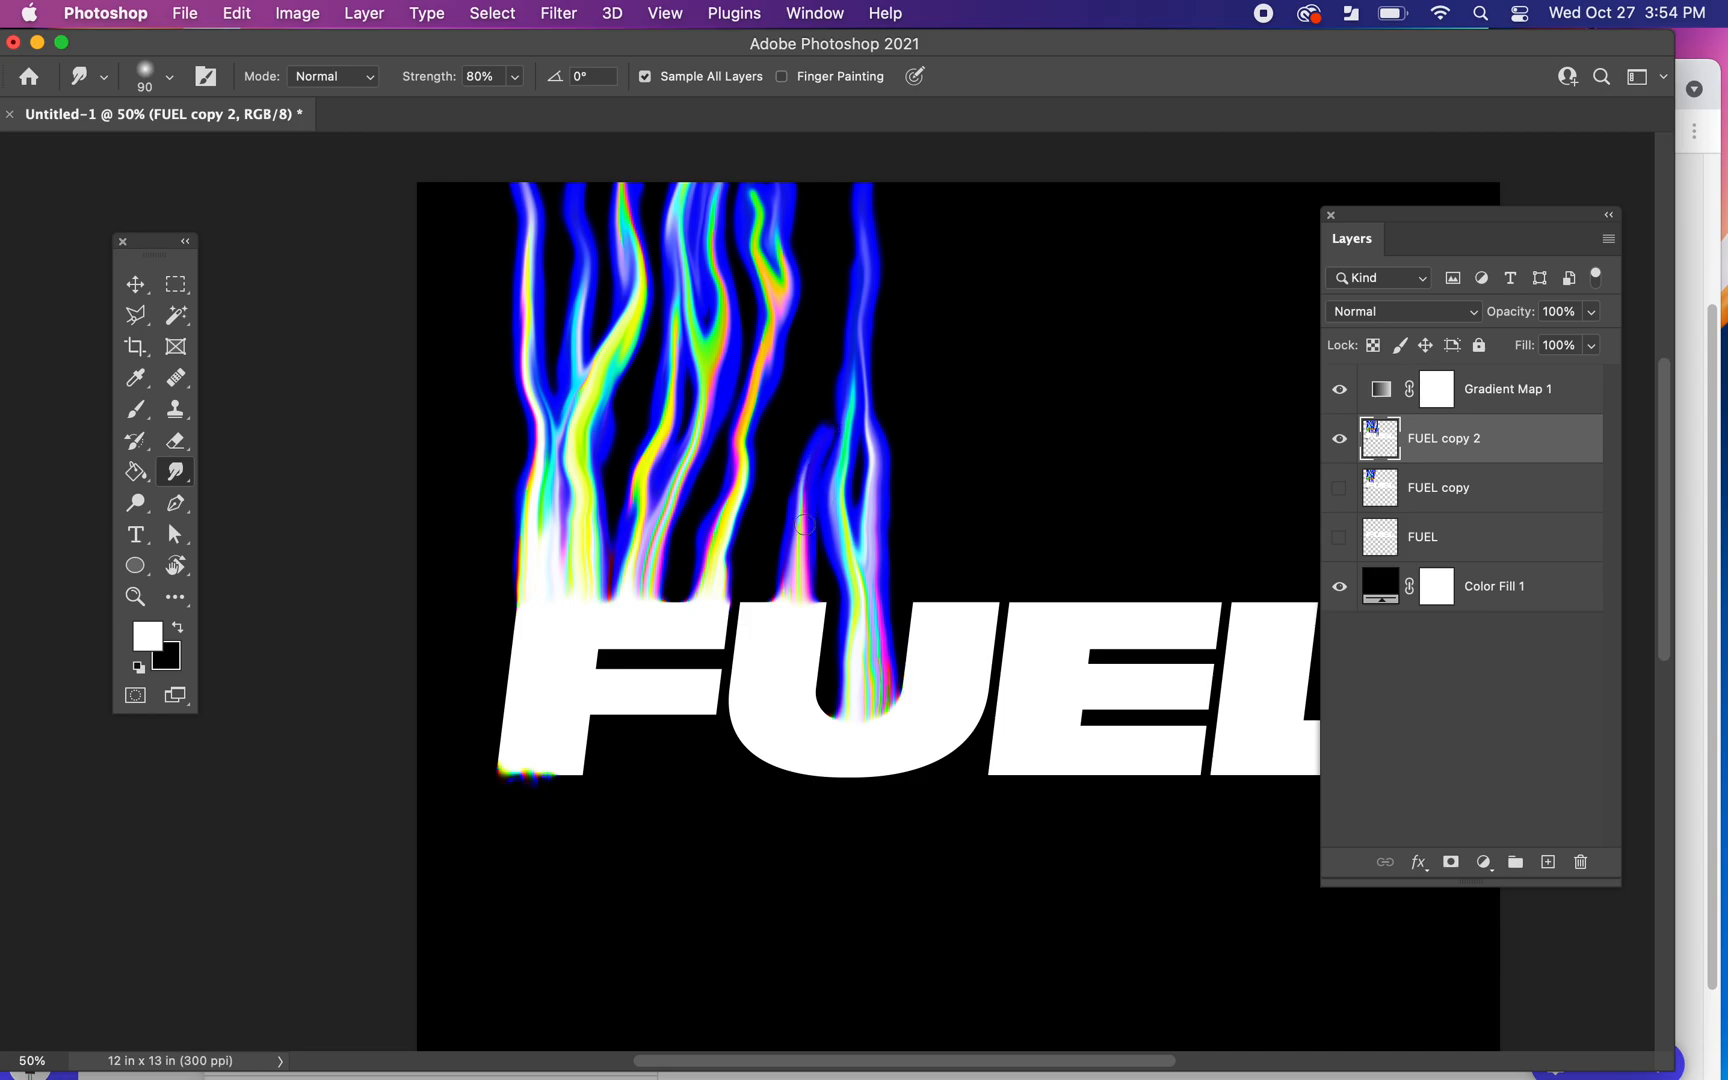
drag(829, 430, 843, 371)
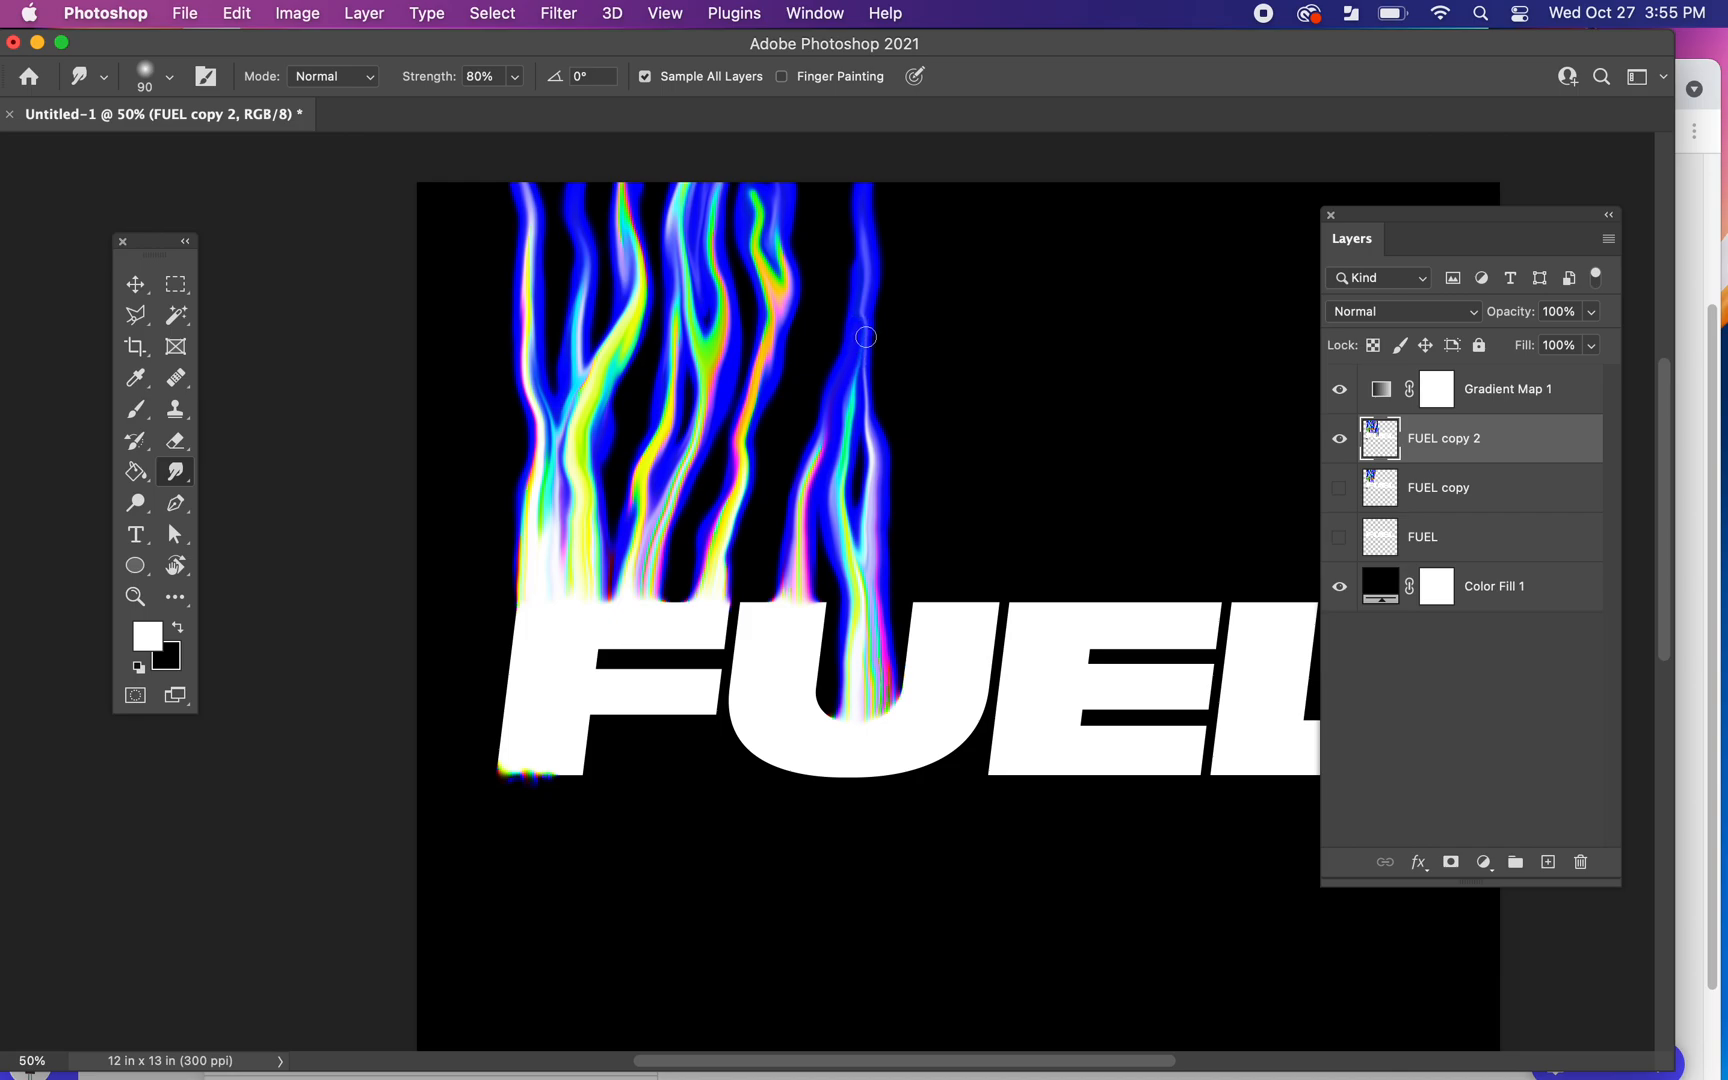
mouse_move(820, 449)
mouse_down()
mouse_move(874, 308)
mouse_move(889, 314)
mouse_move(852, 167)
mouse_up()
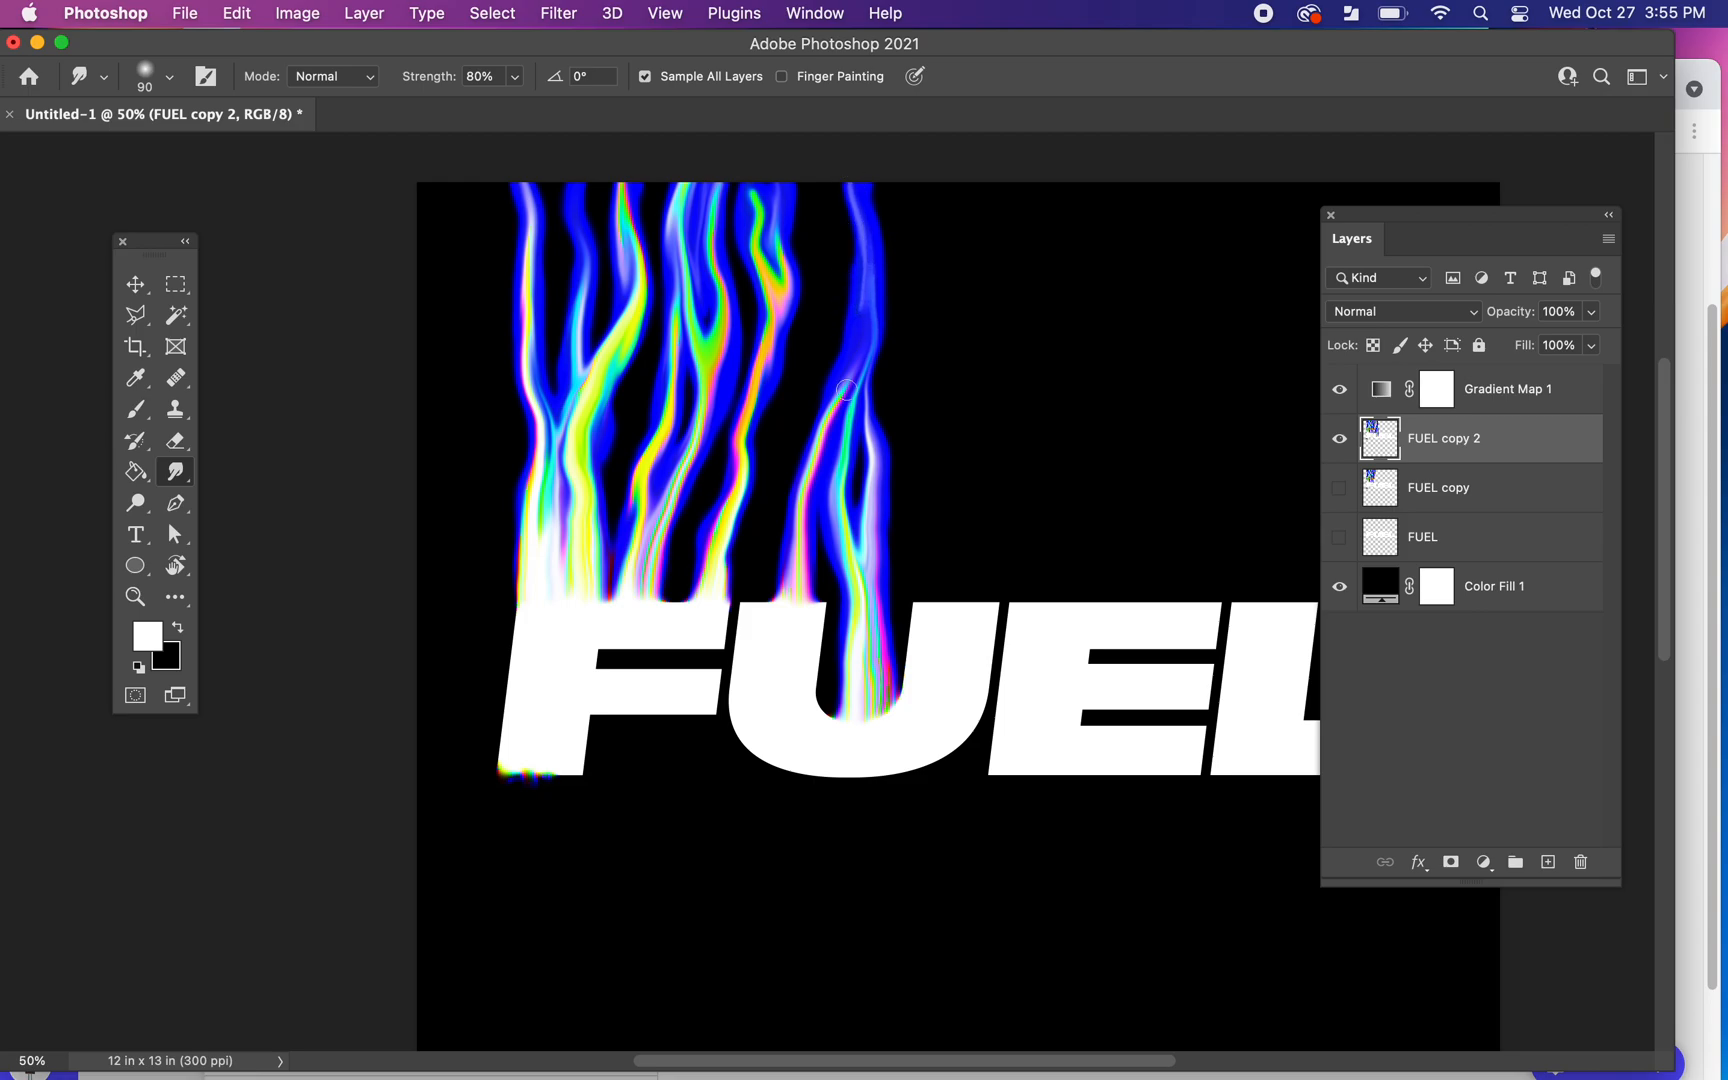
mouse_move(888, 668)
mouse_down()
mouse_move(878, 572)
mouse_move(895, 592)
mouse_move(864, 663)
mouse_move(875, 686)
mouse_move(869, 175)
mouse_up()
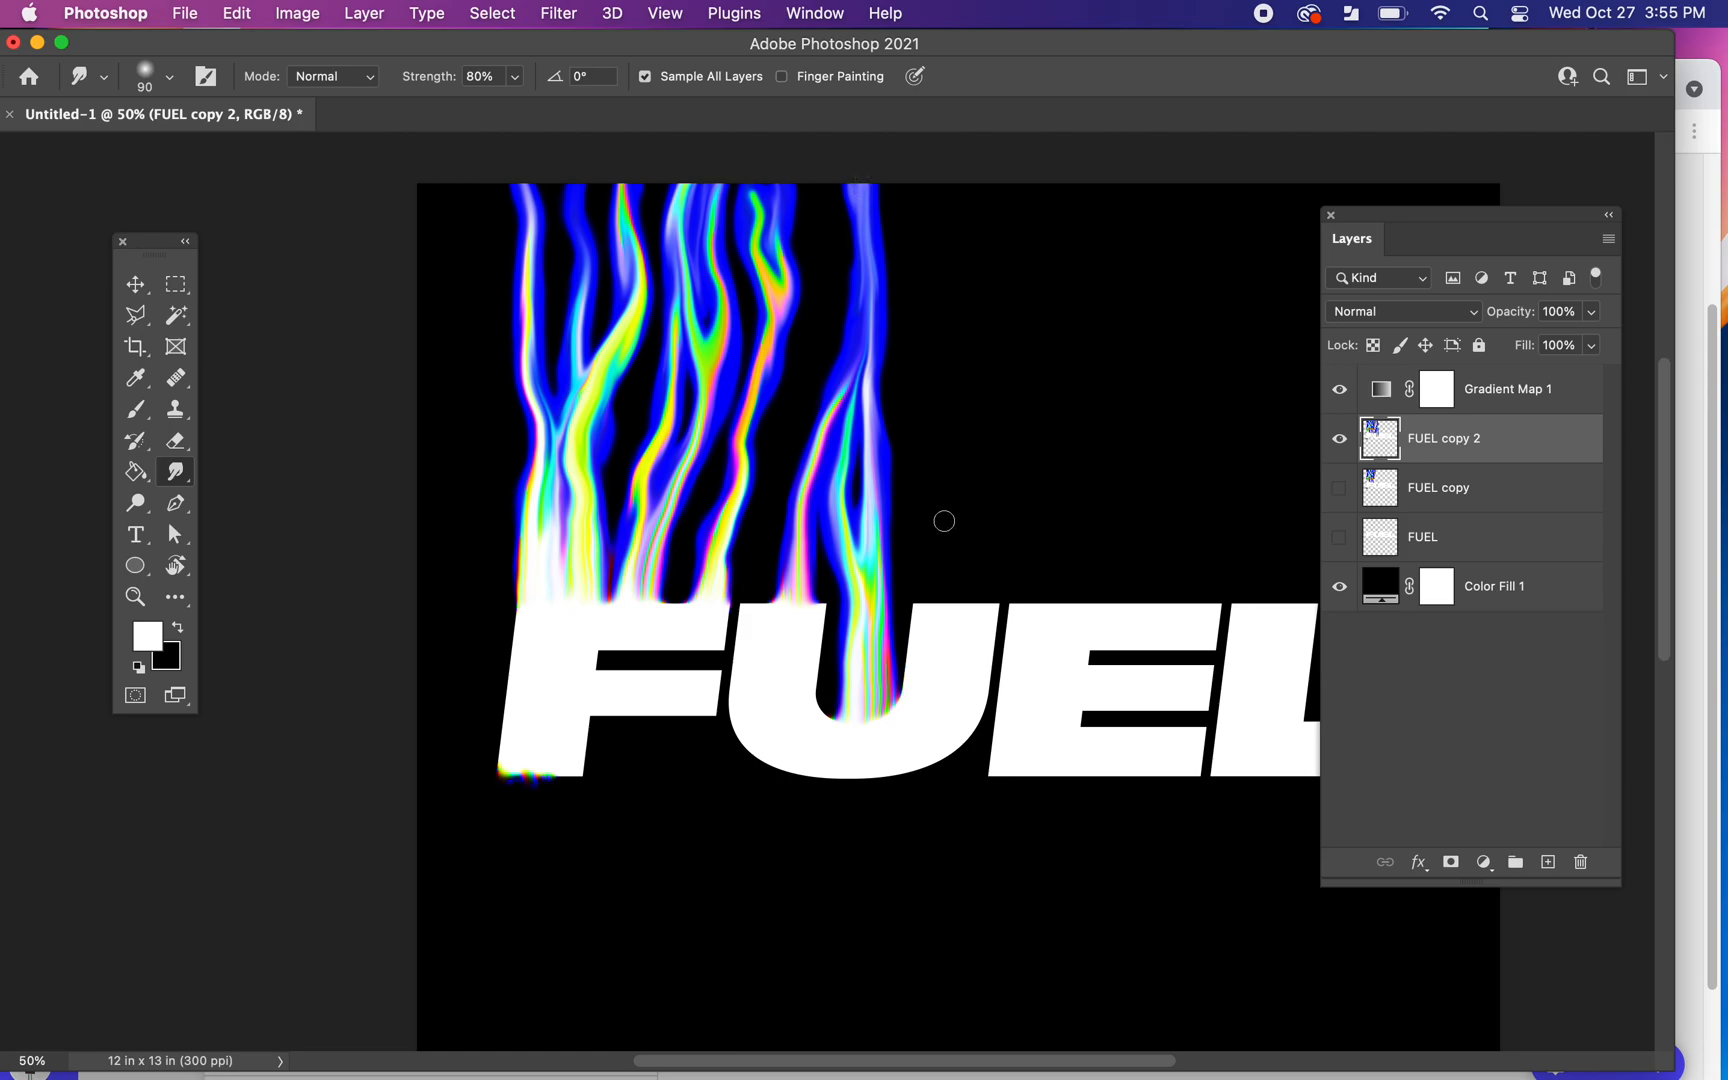
Step: Smudge a wavy flame upward from the top of the U's right stem to over half the height above the letter
key(super+minus)
key(super+minus)
key(super+equal)
key(super+equal)
key(super+equal)
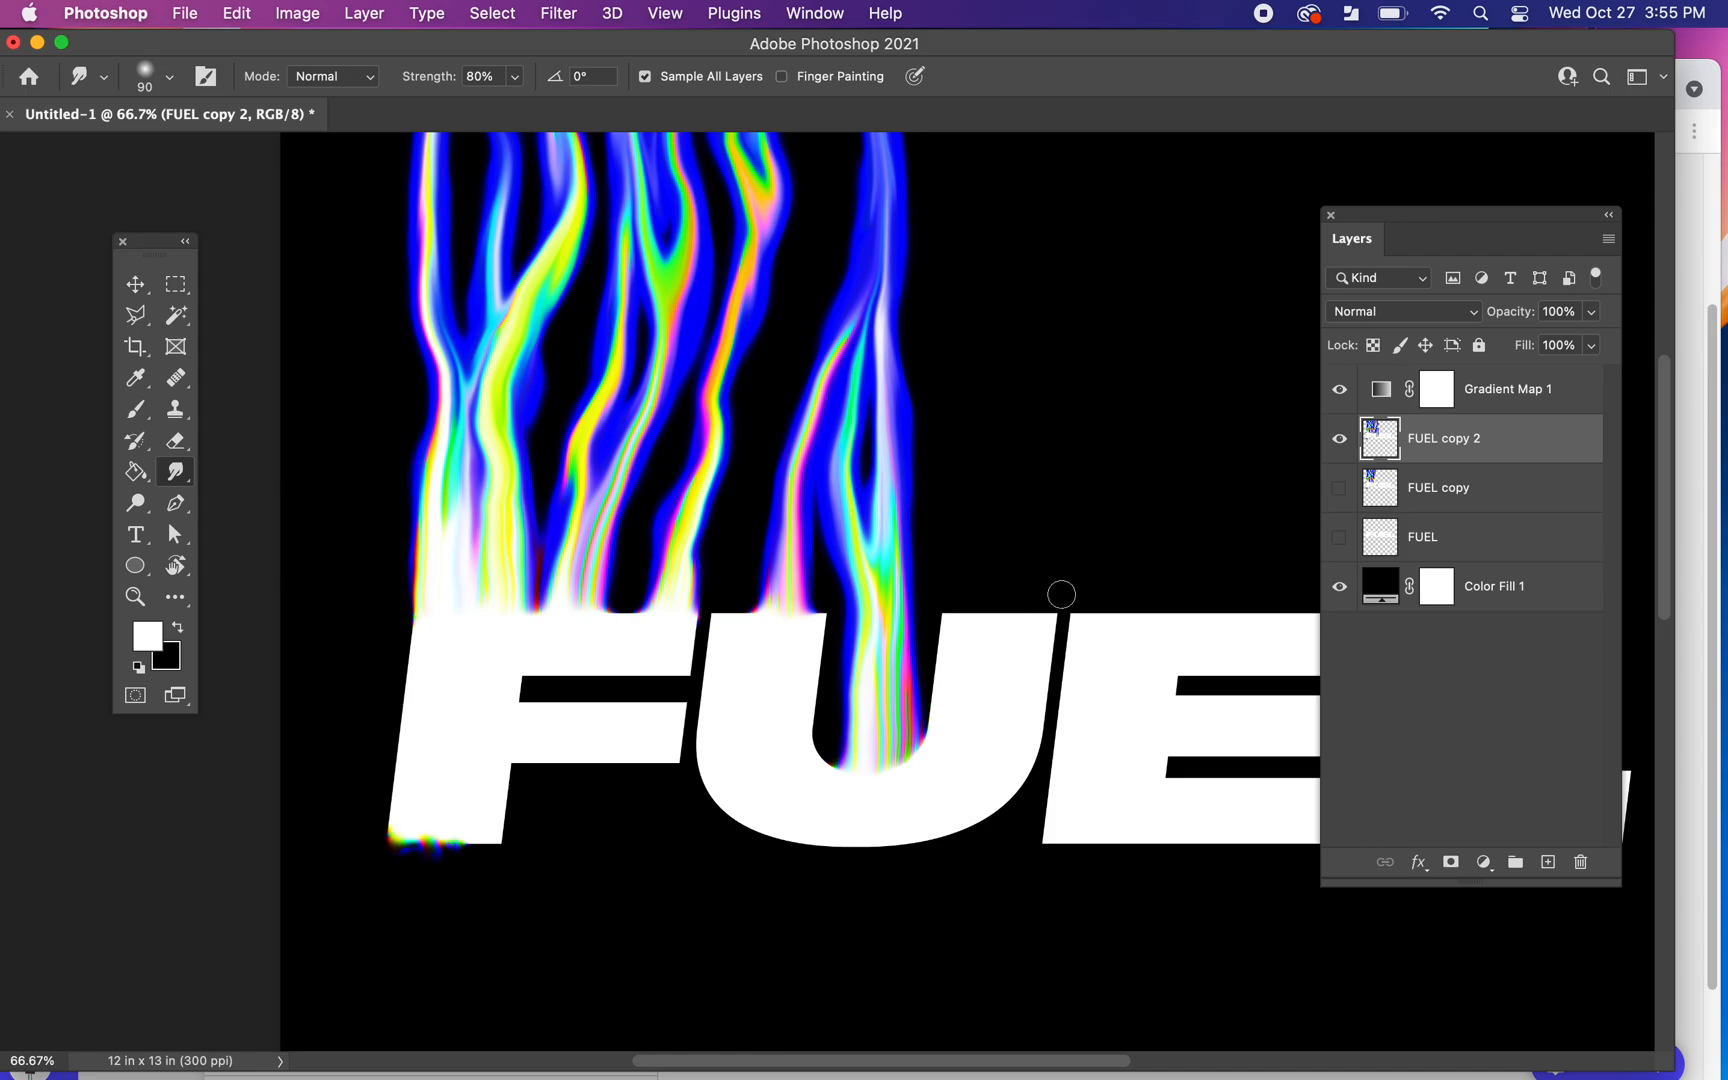
mouse_move(1072, 582)
mouse_down()
mouse_move(752, 652)
mouse_move(752, 680)
mouse_up()
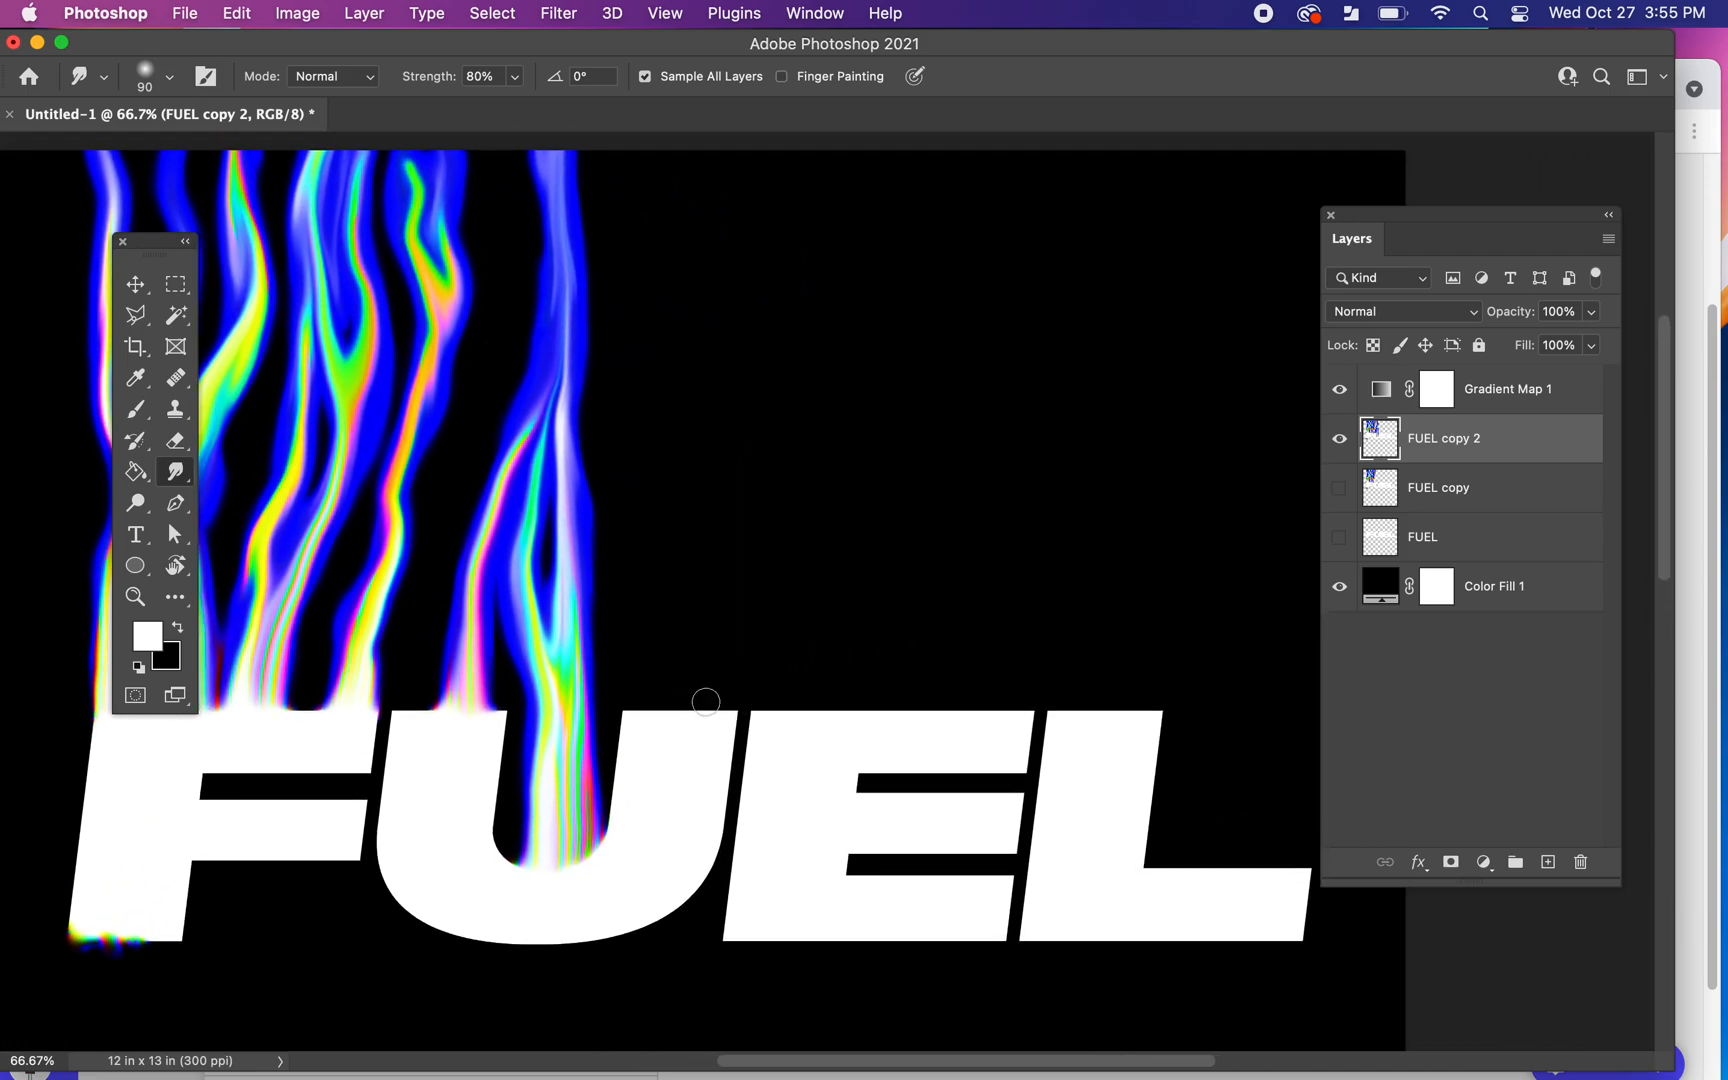
drag(706, 700, 726, 700)
mouse_move(701, 696)
mouse_down()
mouse_move(700, 654)
mouse_move(701, 702)
mouse_move(710, 585)
mouse_move(705, 680)
mouse_move(708, 589)
mouse_up()
key(super+z)
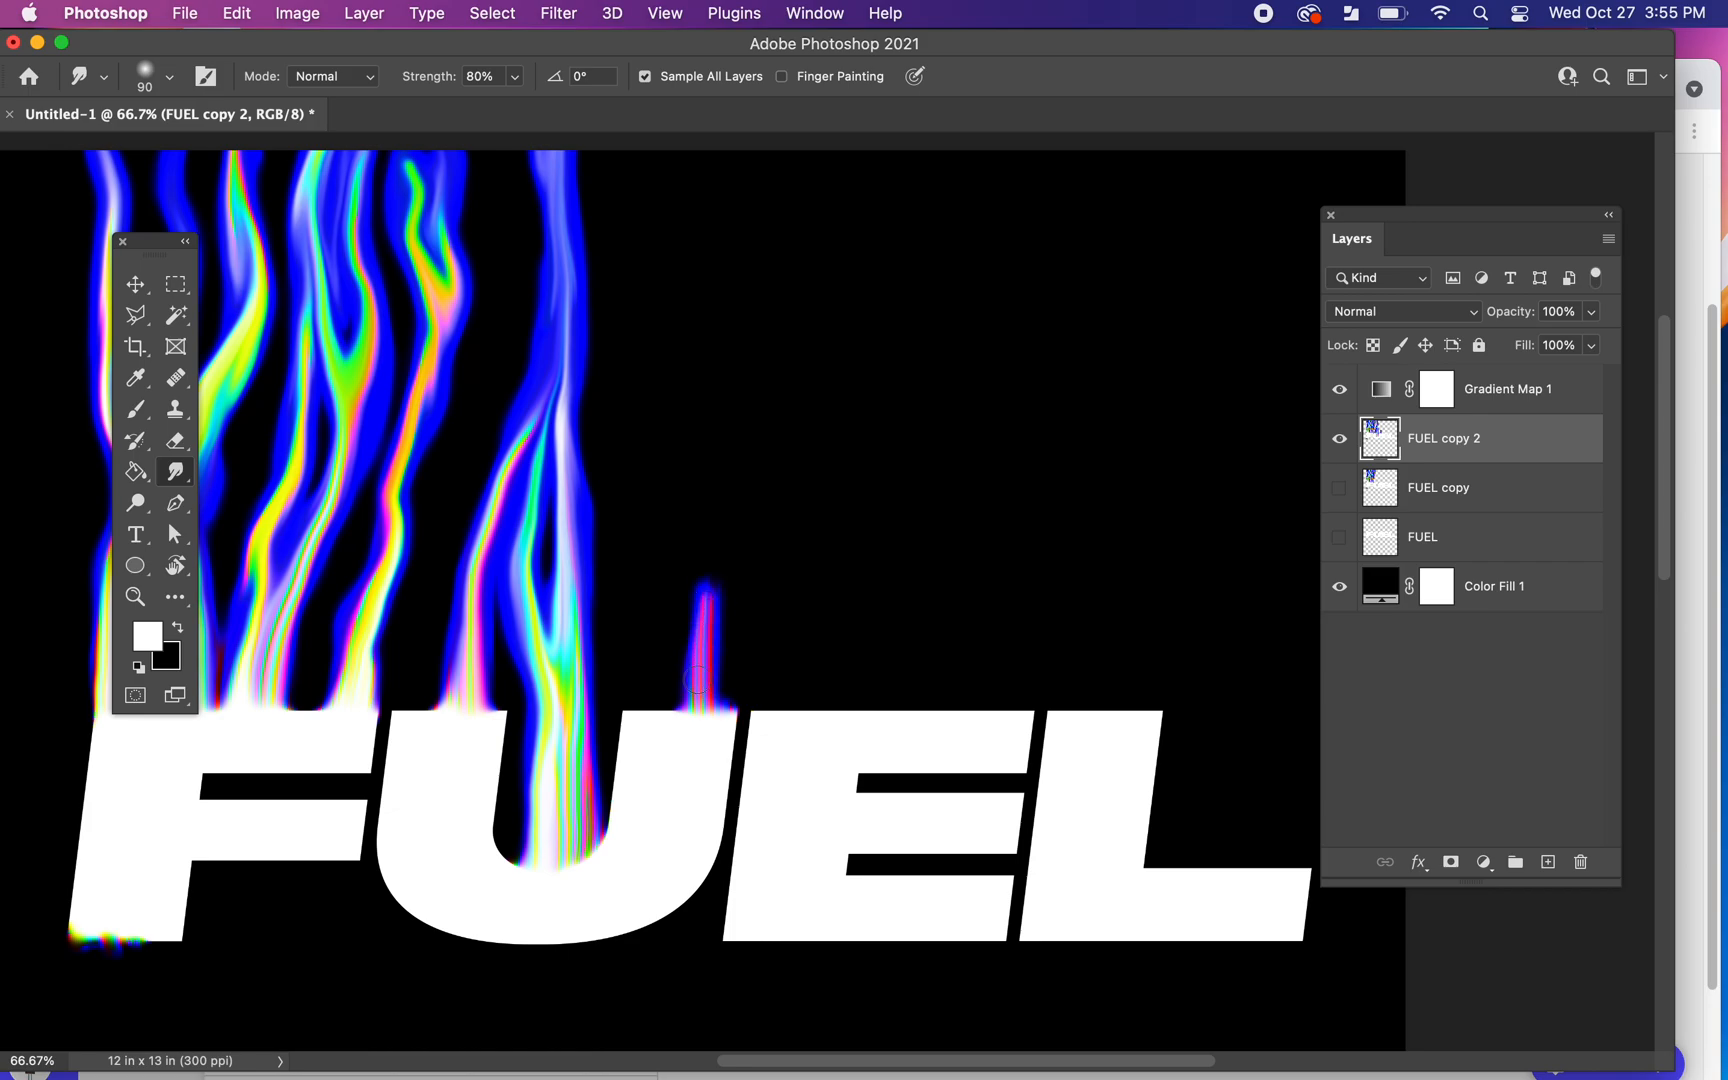
drag(697, 678, 722, 542)
mouse_move(716, 687)
mouse_down()
mouse_move(723, 541)
mouse_move(700, 486)
mouse_up()
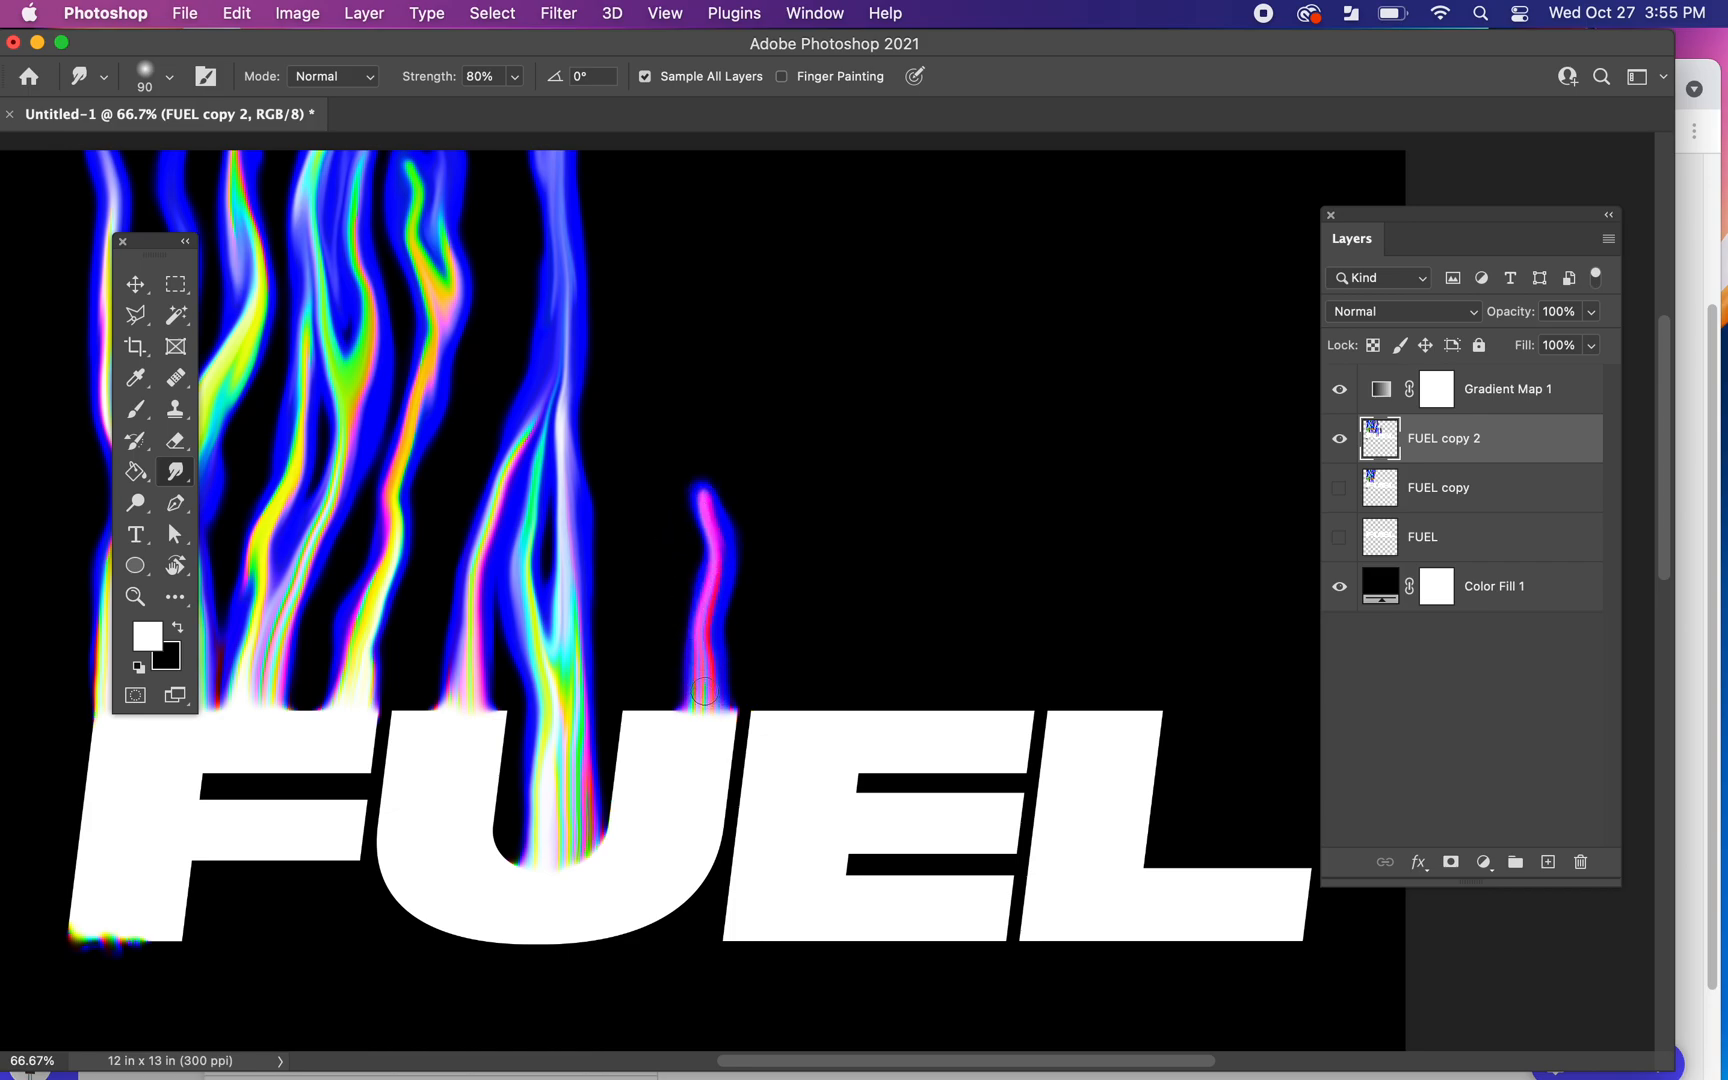
mouse_move(703, 686)
mouse_down()
mouse_move(723, 530)
mouse_move(730, 588)
mouse_move(716, 594)
mouse_move(695, 471)
mouse_move(698, 345)
mouse_up()
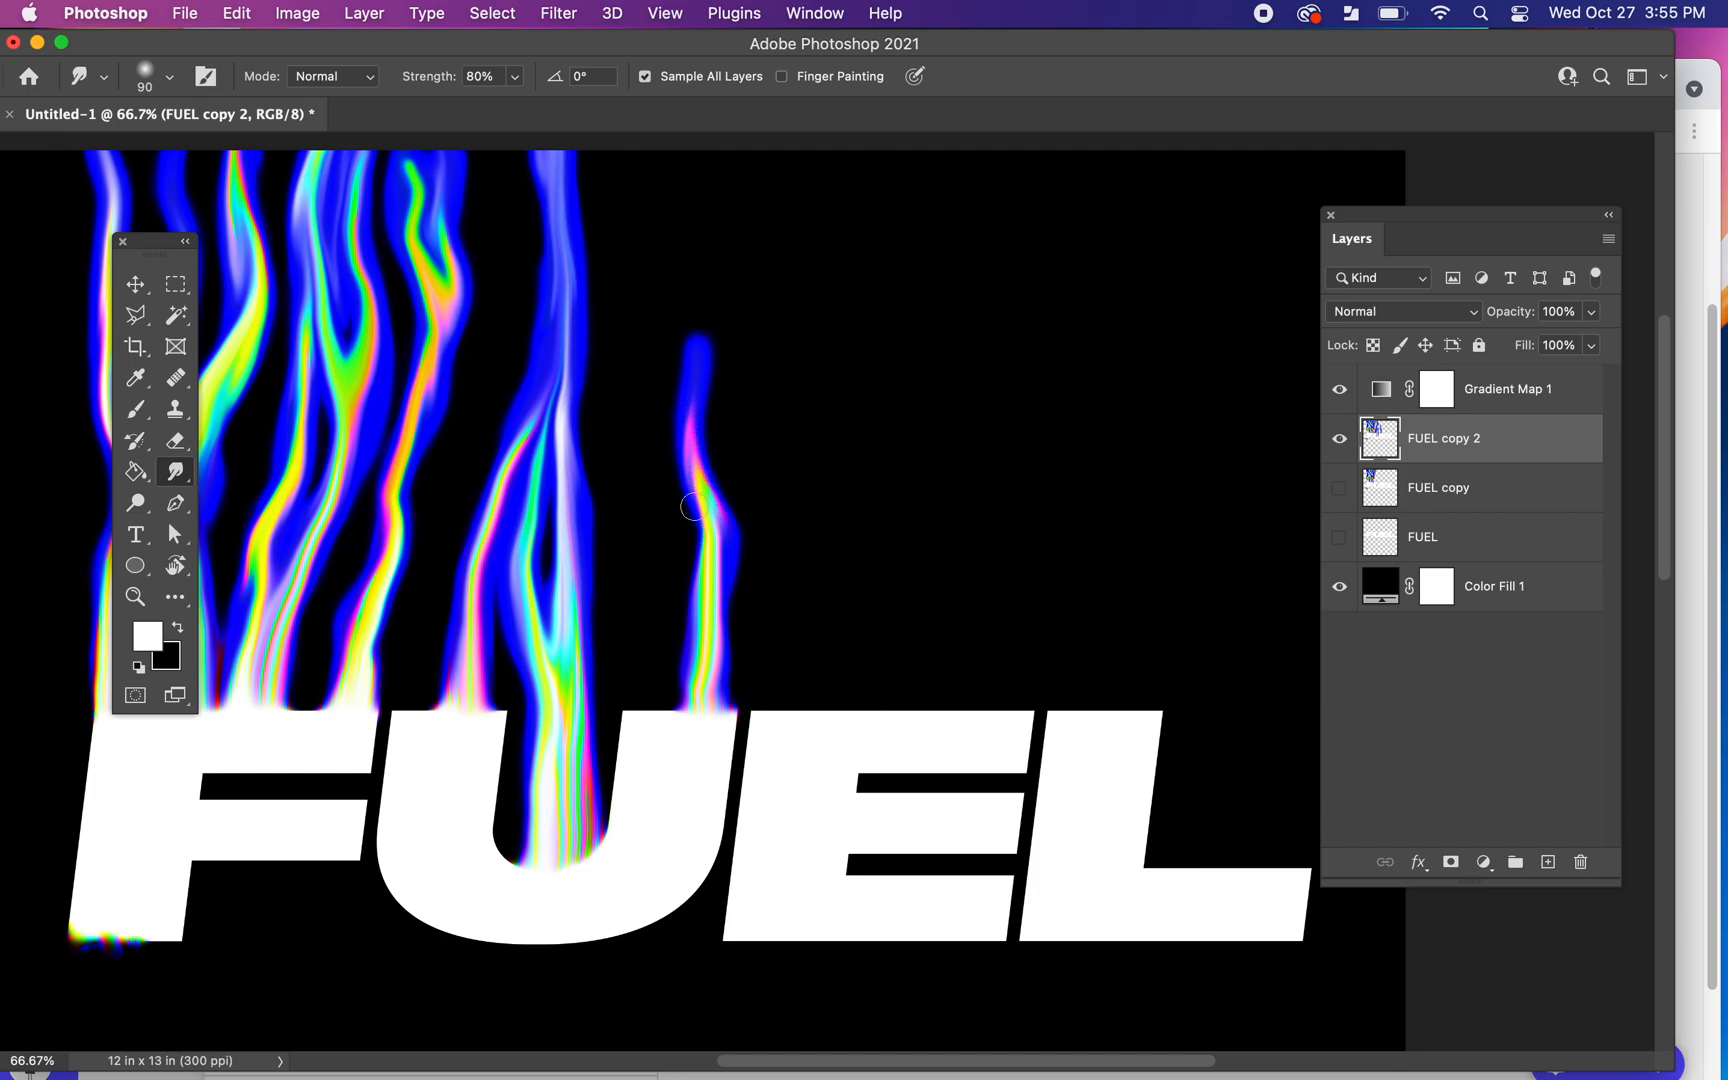
Step: Extend the flame above the U's right stem to the canvas's top edge and brighten its core
mouse_move(713, 521)
mouse_down()
mouse_move(686, 423)
mouse_move(705, 250)
mouse_up()
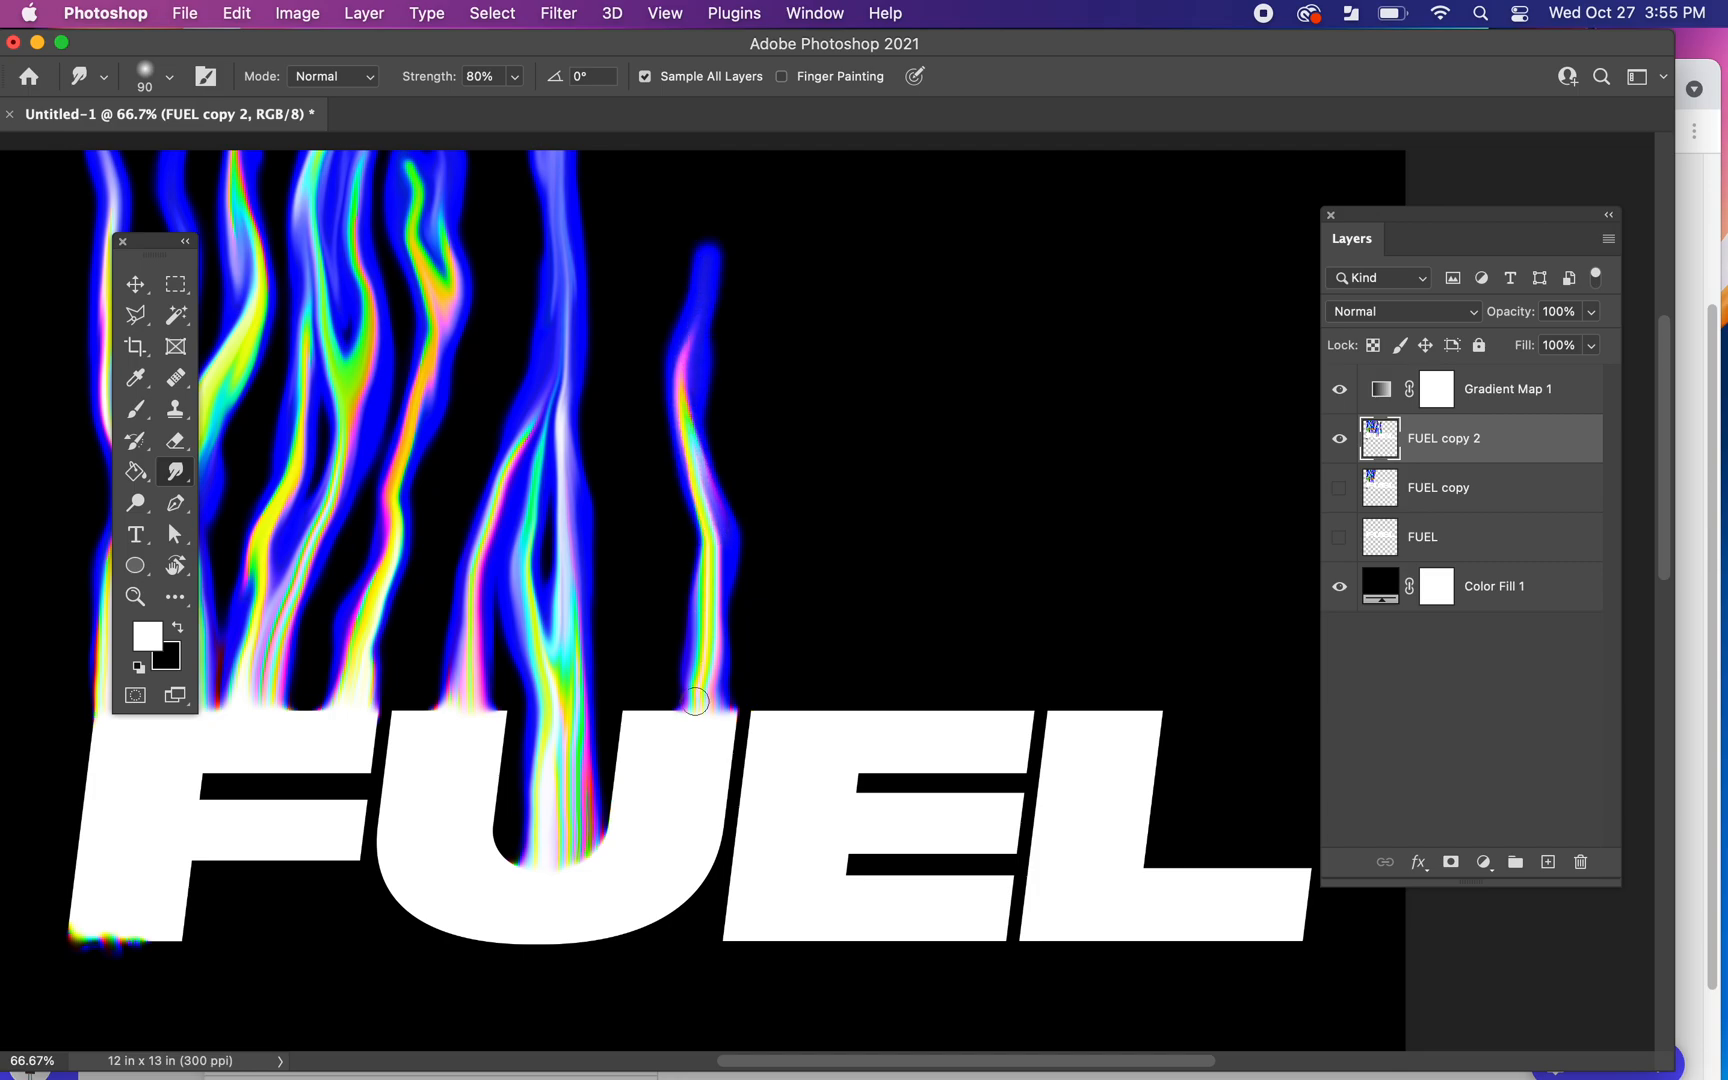
mouse_move(682, 694)
mouse_down()
mouse_move(691, 423)
mouse_move(725, 457)
mouse_move(696, 437)
mouse_move(685, 366)
mouse_move(724, 185)
mouse_up()
scroll(750, 485, up, 3)
drag(706, 500, 707, 236)
mouse_move(704, 406)
mouse_down()
mouse_move(730, 345)
mouse_move(694, 271)
mouse_up()
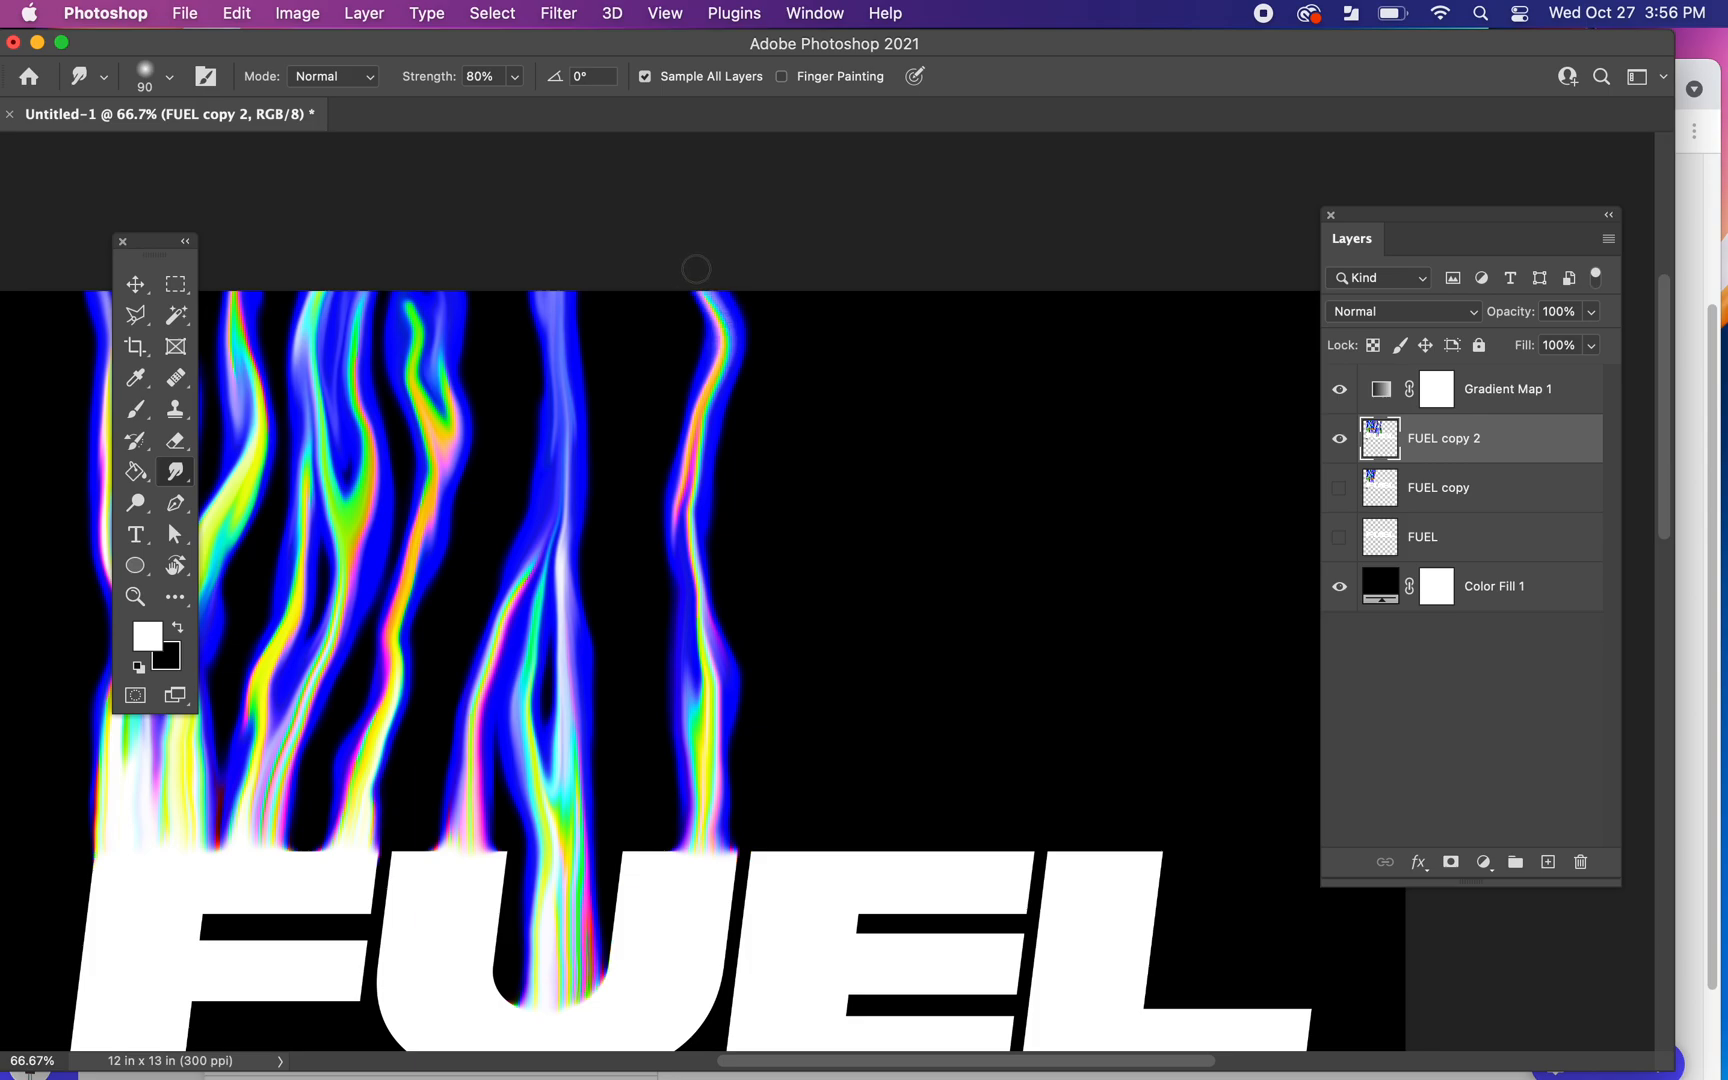
drag(706, 402, 712, 285)
Step: Smudge a flame from the middle of the E's top edge, curving up and to the right
scroll(720, 640, down, 1)
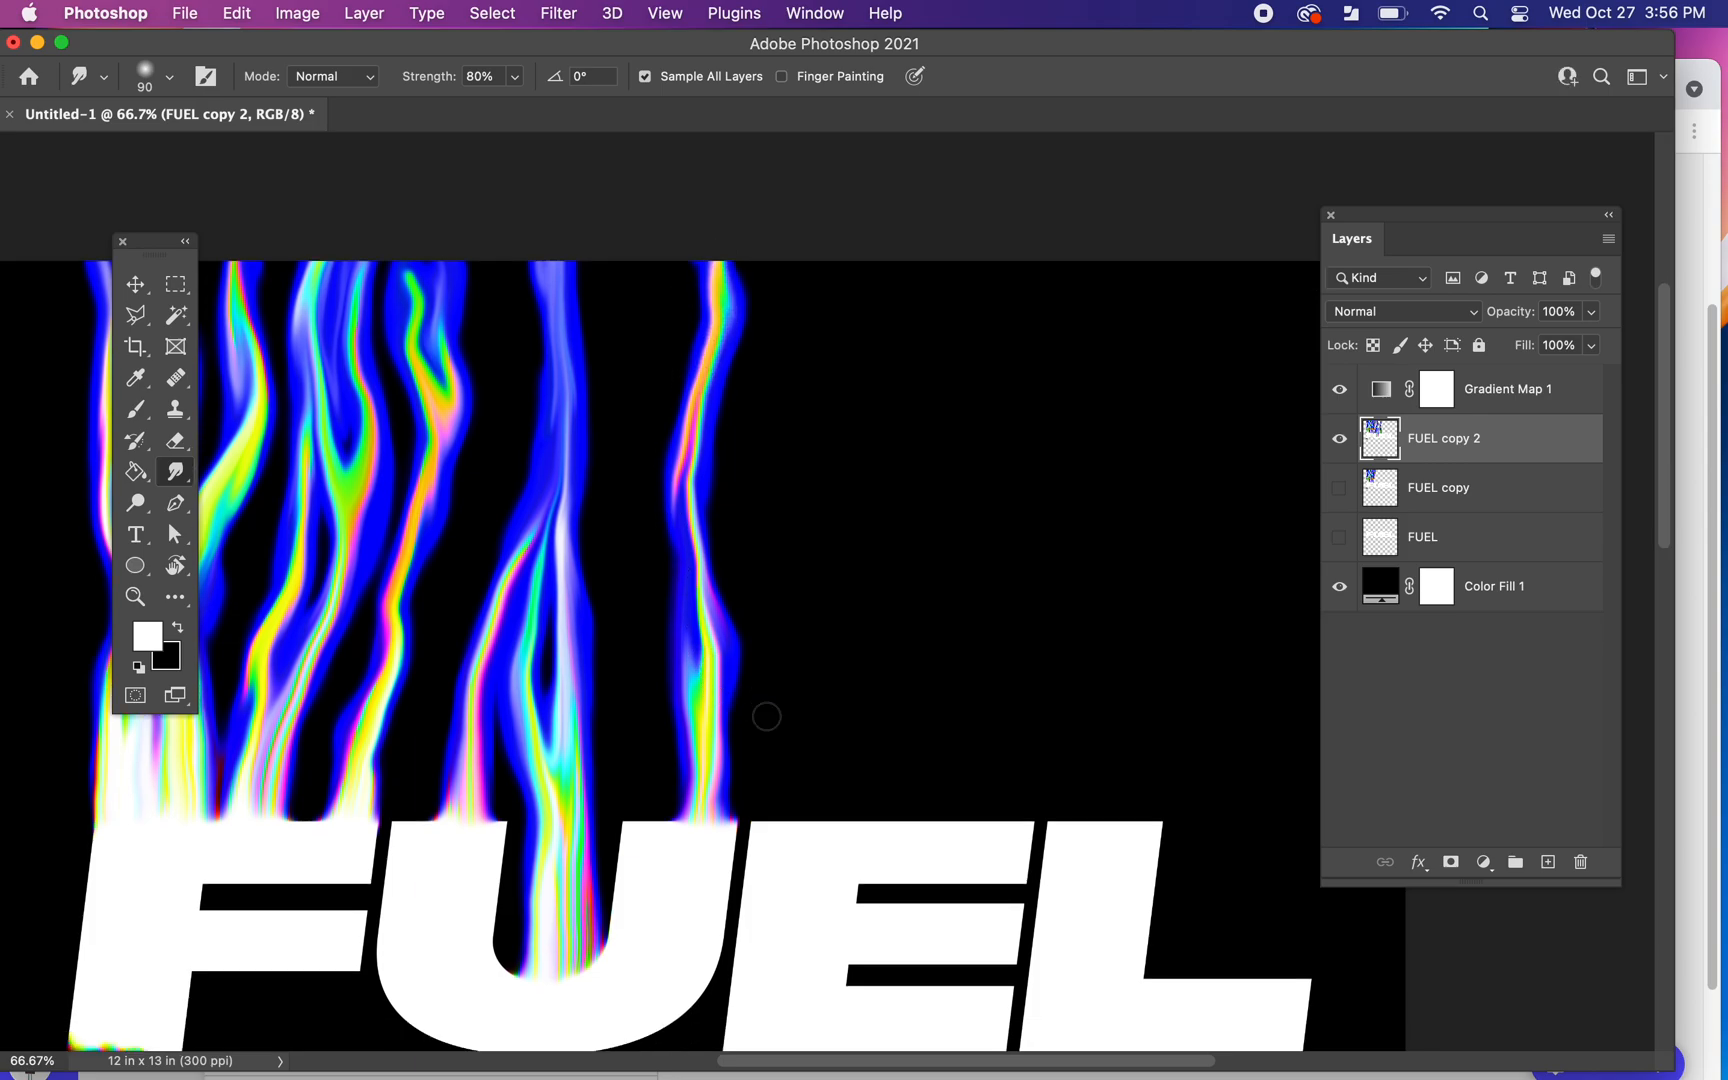
mouse_move(853, 810)
mouse_down()
mouse_move(898, 808)
mouse_move(885, 790)
mouse_move(941, 713)
mouse_move(955, 640)
mouse_up()
drag(855, 808, 929, 728)
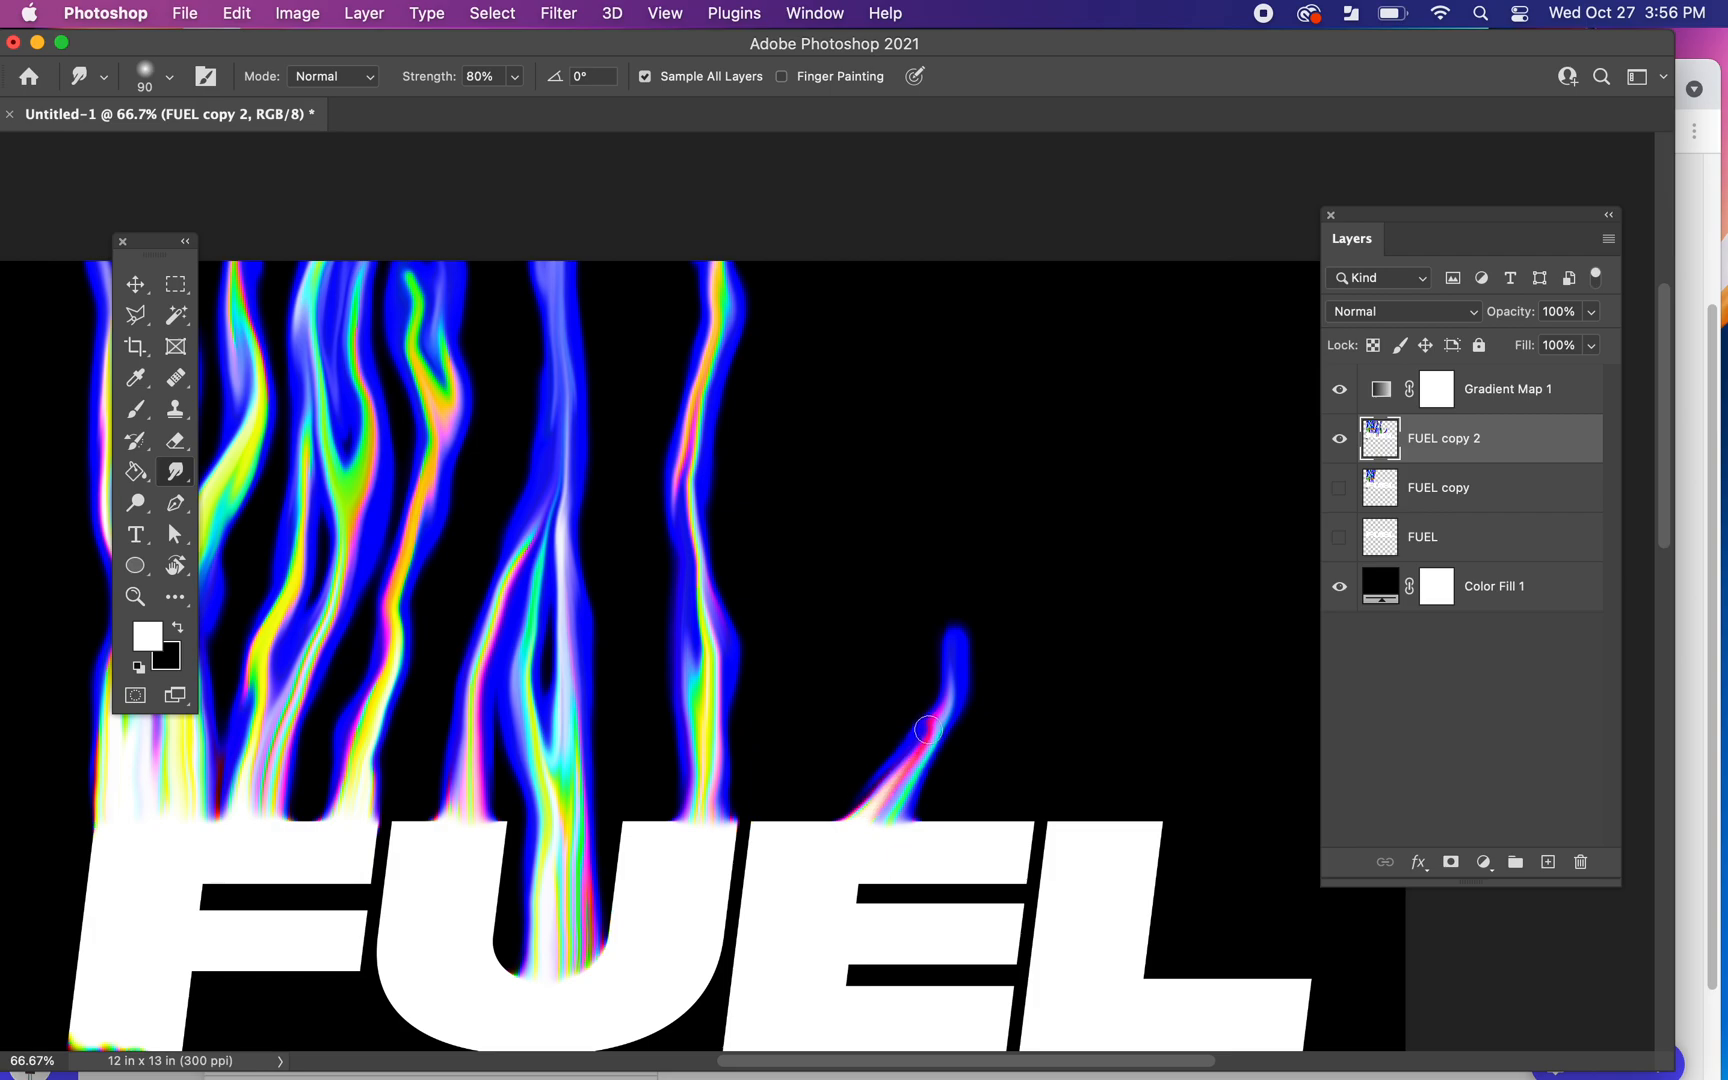
key(super+z)
mouse_move(878, 787)
mouse_down()
mouse_move(921, 754)
mouse_move(985, 582)
mouse_up()
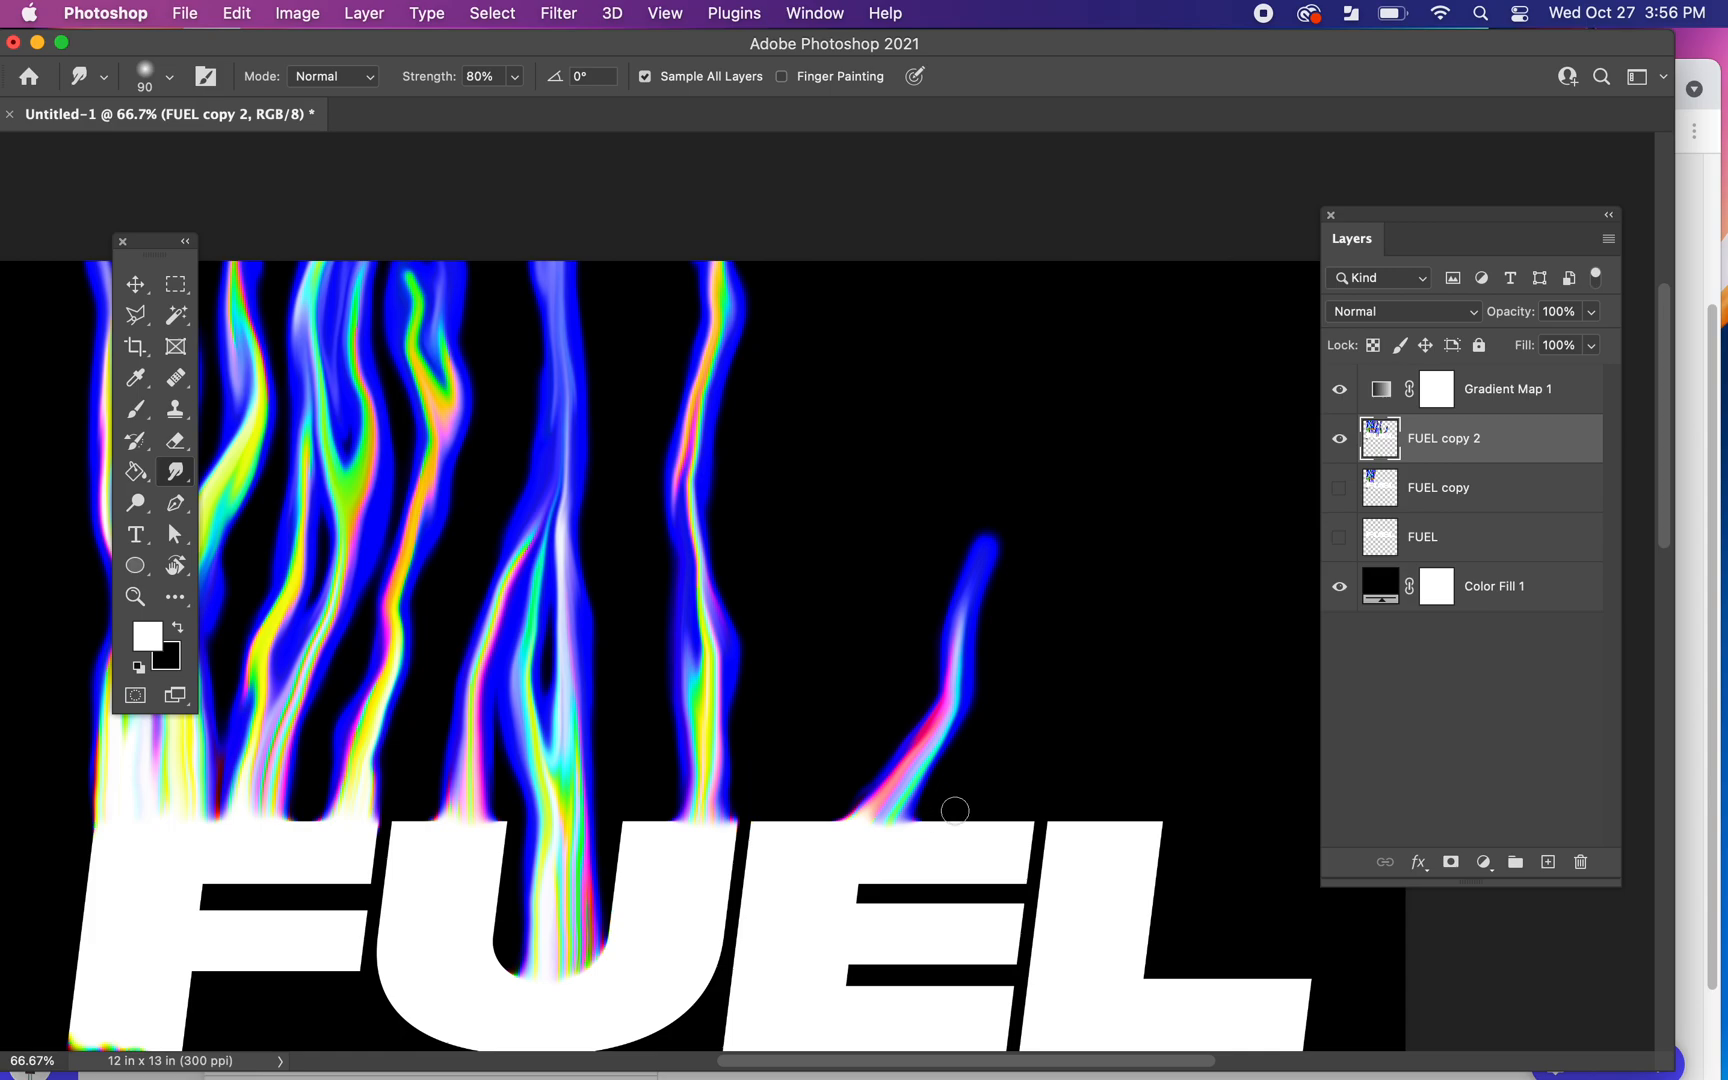
Step: Smudge a second, longer flame from the E's top-right corner and bend the first flame into its tip
mouse_move(967, 803)
mouse_down()
mouse_move(1022, 784)
mouse_move(998, 806)
mouse_move(1017, 718)
mouse_move(1000, 740)
mouse_move(1009, 728)
mouse_move(997, 810)
mouse_move(1057, 609)
mouse_up()
mouse_move(1008, 812)
mouse_down()
mouse_move(1014, 742)
mouse_move(1072, 589)
mouse_move(1016, 778)
mouse_move(992, 802)
mouse_move(1077, 532)
mouse_up()
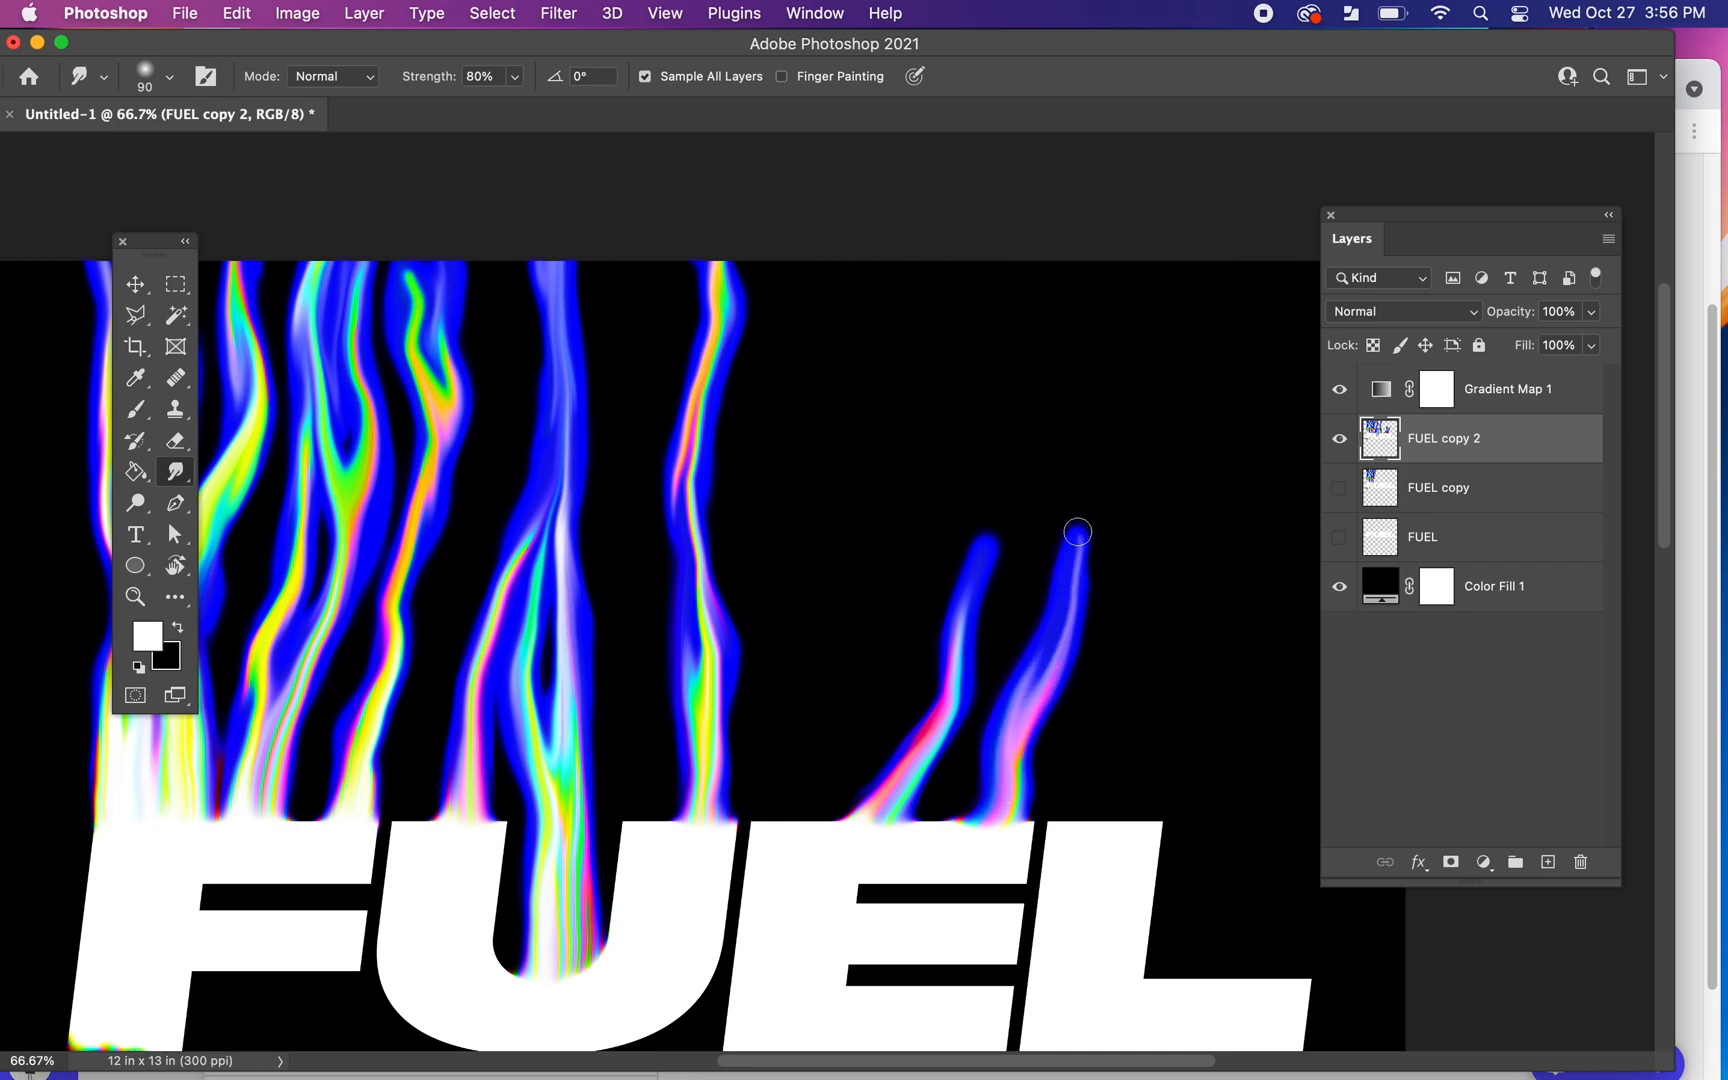
mouse_move(1027, 718)
mouse_down()
mouse_move(1072, 608)
mouse_move(1128, 344)
mouse_up()
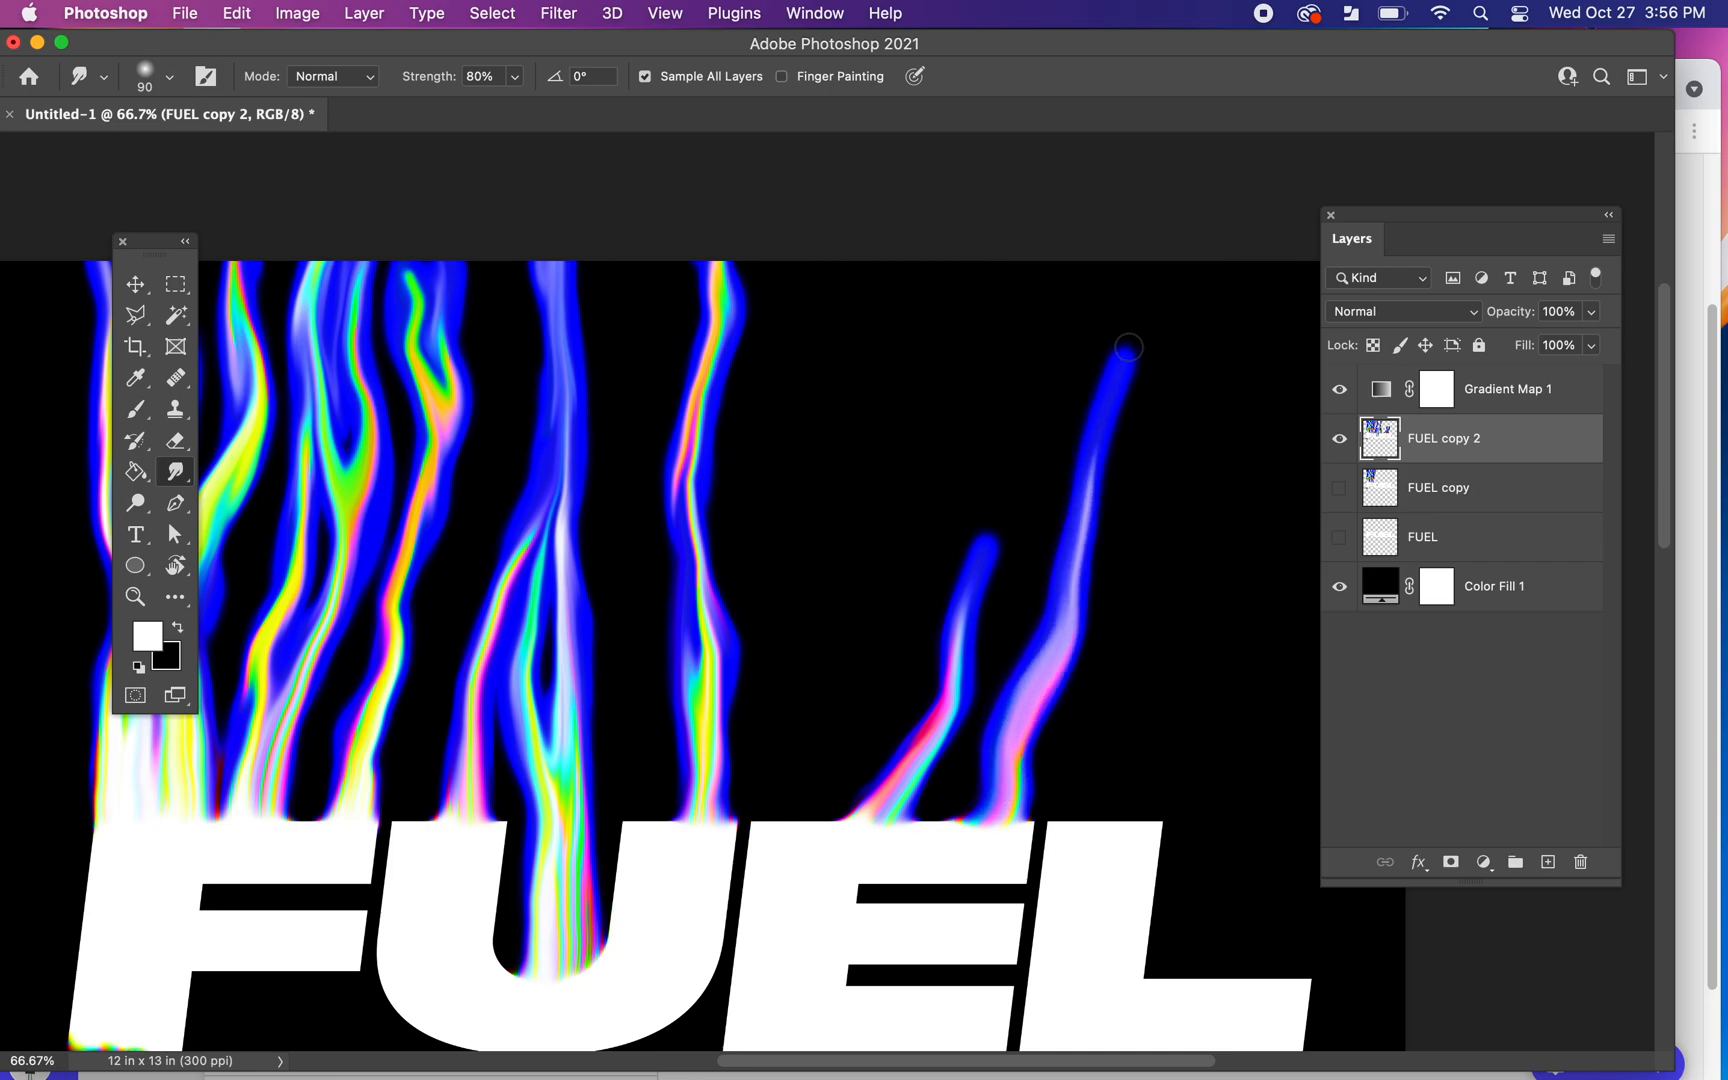
mouse_move(948, 690)
mouse_down()
mouse_move(999, 548)
mouse_move(1103, 387)
mouse_up()
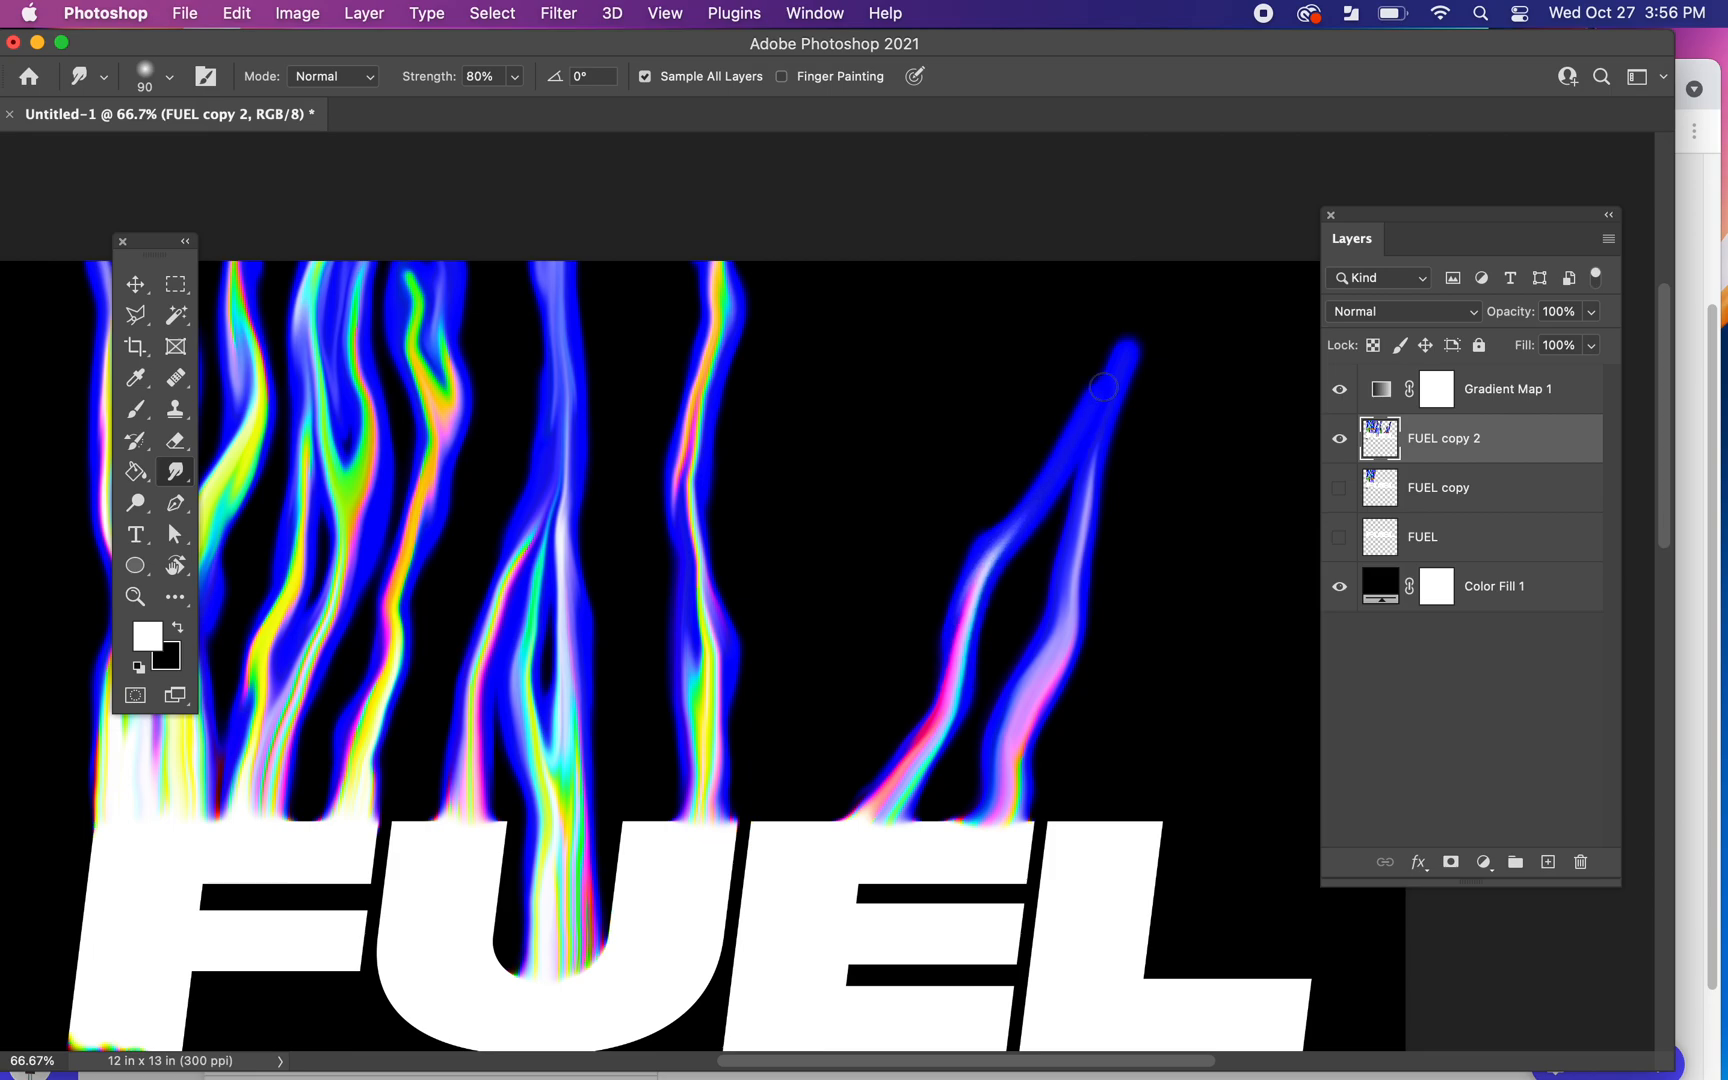
Step: Smudge a middle strand between the E's two flames, joining them near their shared tip
mouse_move(926, 804)
mouse_down()
mouse_move(942, 806)
mouse_move(962, 742)
mouse_move(949, 790)
mouse_move(1032, 530)
mouse_up()
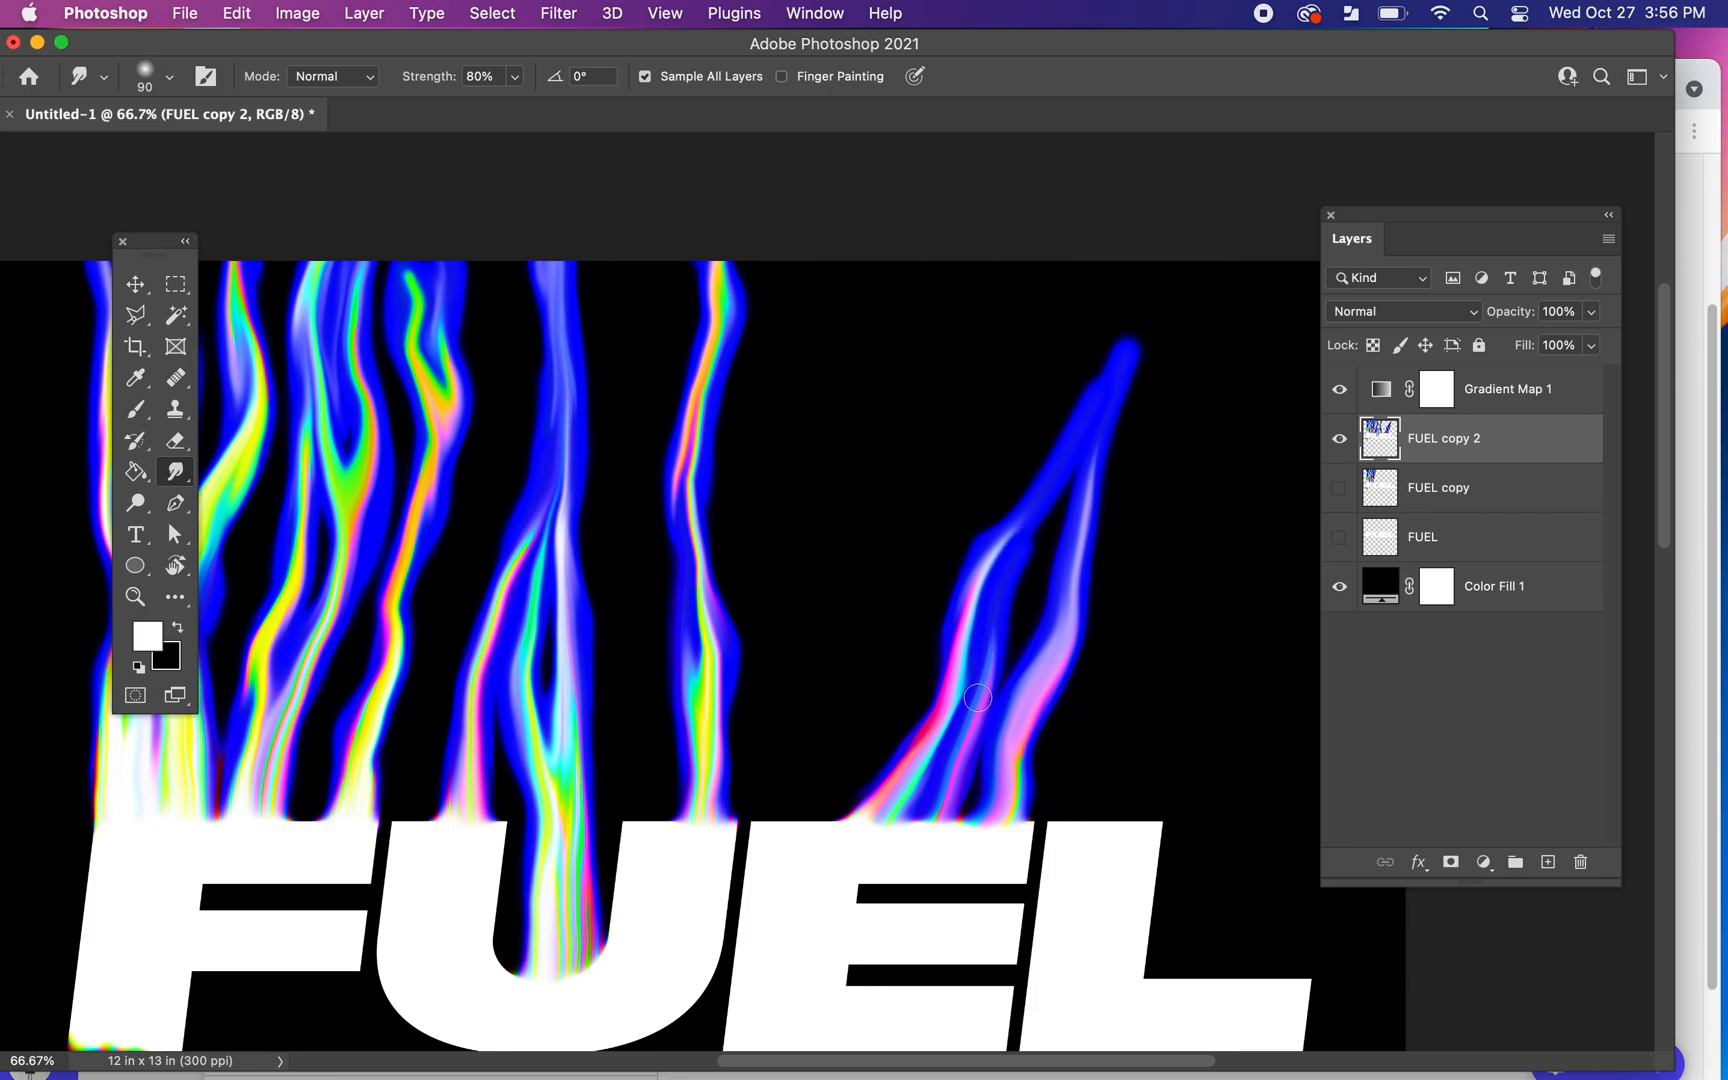
drag(980, 690, 1032, 530)
mouse_move(955, 800)
mouse_down()
mouse_move(999, 631)
mouse_move(1150, 330)
mouse_up()
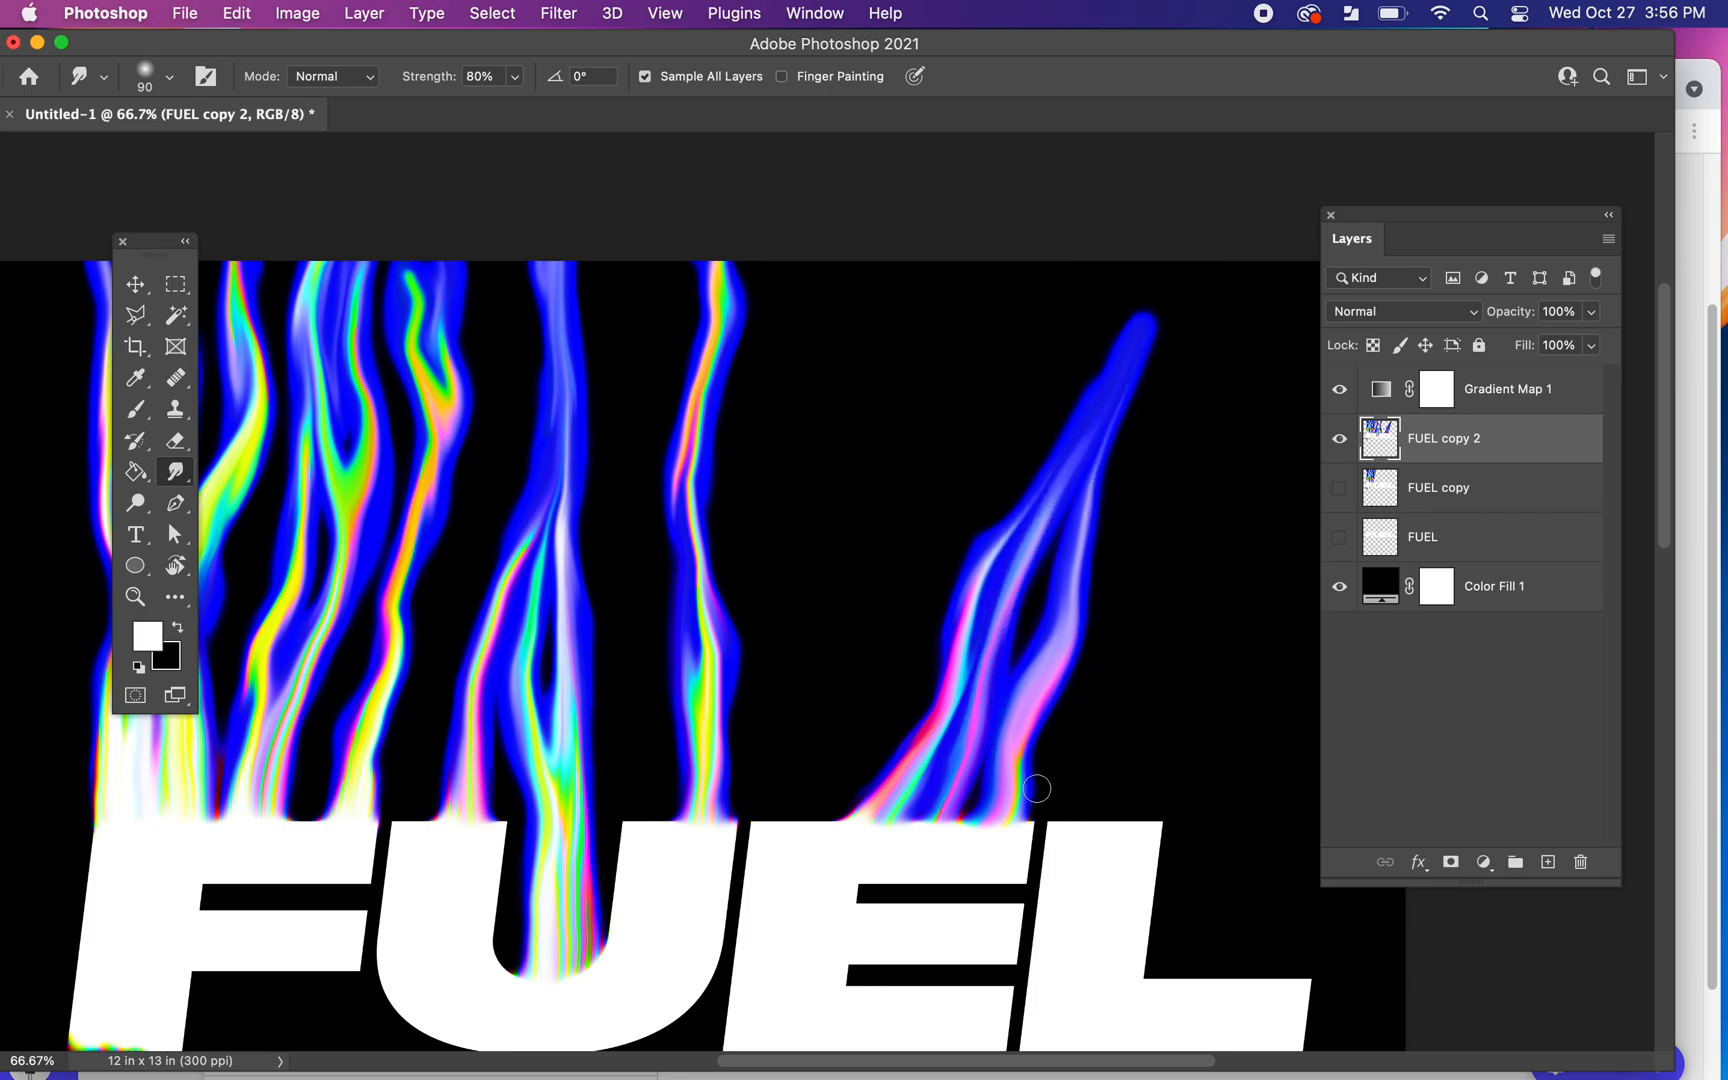
Step: Brighten the right strand of the E's flame and extend it to the canvas's top edge
drag(1018, 802, 1042, 665)
drag(1015, 748, 1092, 538)
mouse_move(1078, 622)
mouse_down()
mouse_move(1100, 430)
mouse_move(1135, 350)
mouse_up()
mouse_move(1085, 580)
mouse_down()
mouse_move(1126, 356)
mouse_move(1150, 300)
mouse_up()
drag(1095, 485, 1170, 225)
drag(1131, 377, 1172, 262)
Step: Extend the left strand of the E's flame to the canvas's top edge and brighten it from its base upward
mouse_move(949, 662)
mouse_down()
mouse_move(985, 552)
mouse_move(1104, 327)
mouse_up()
drag(1004, 520, 1128, 265)
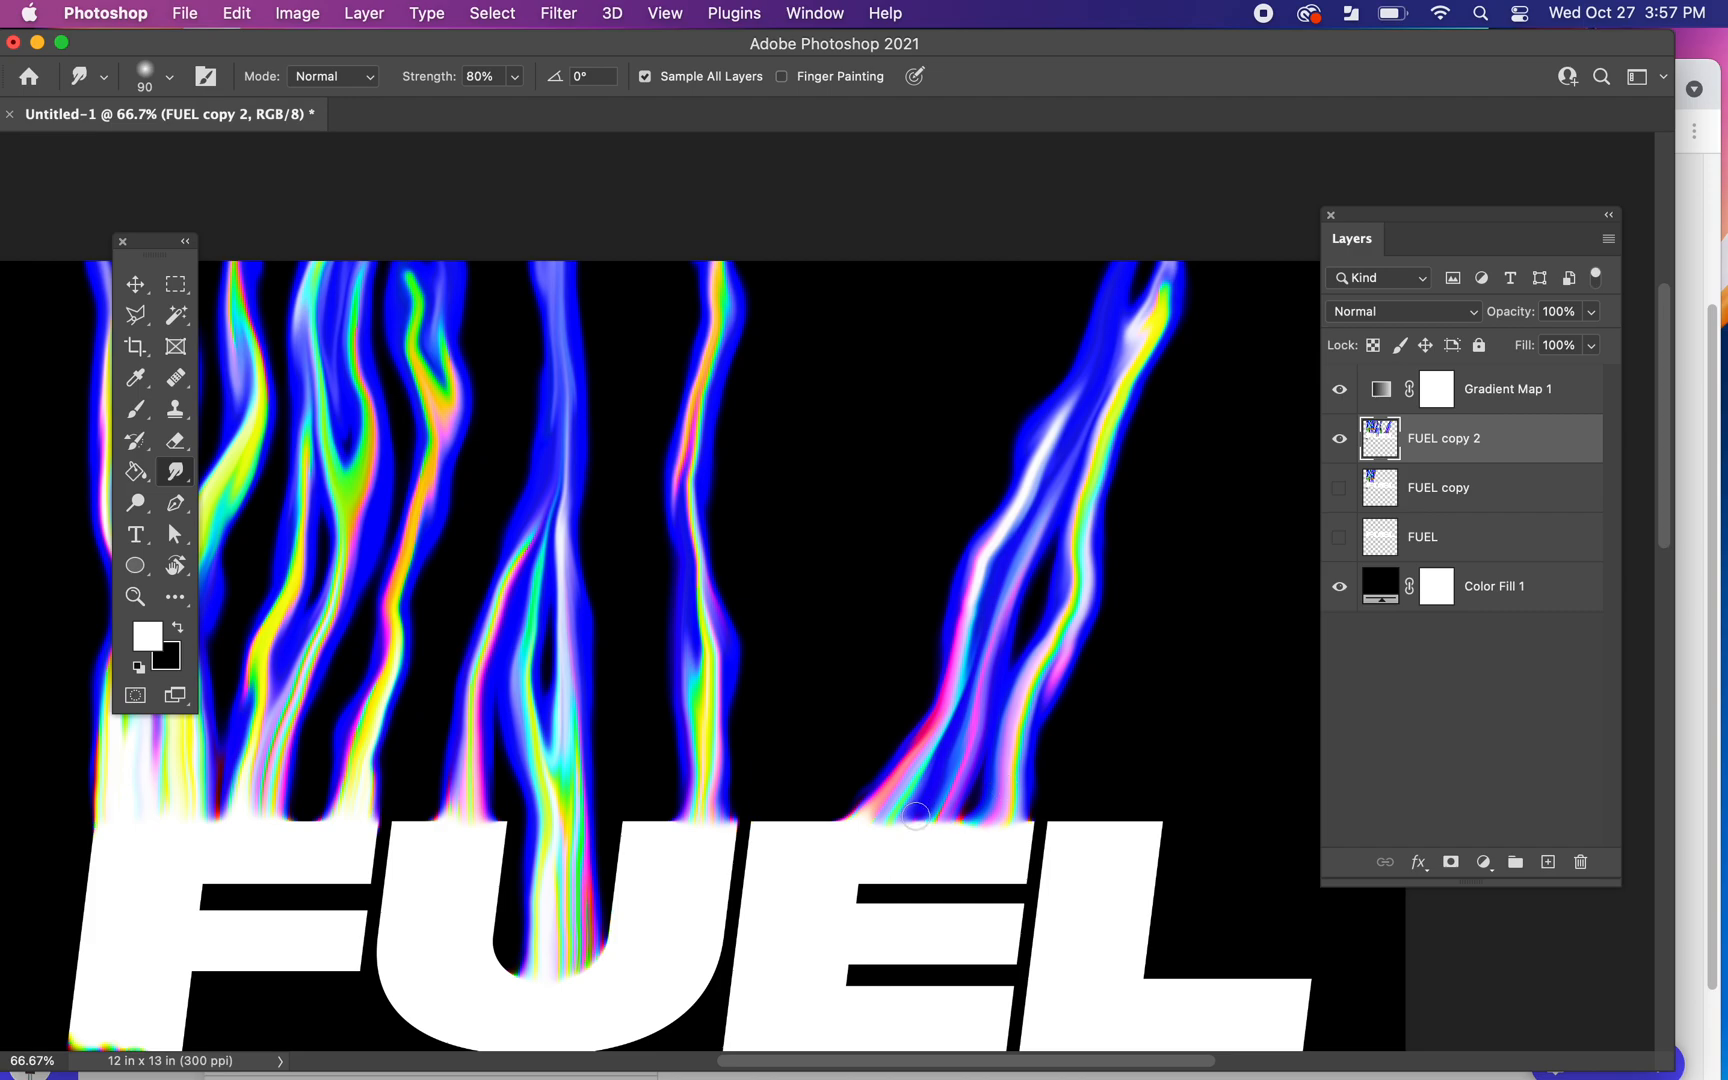
mouse_move(888, 804)
mouse_down()
mouse_move(943, 714)
mouse_move(968, 605)
mouse_move(949, 623)
mouse_up()
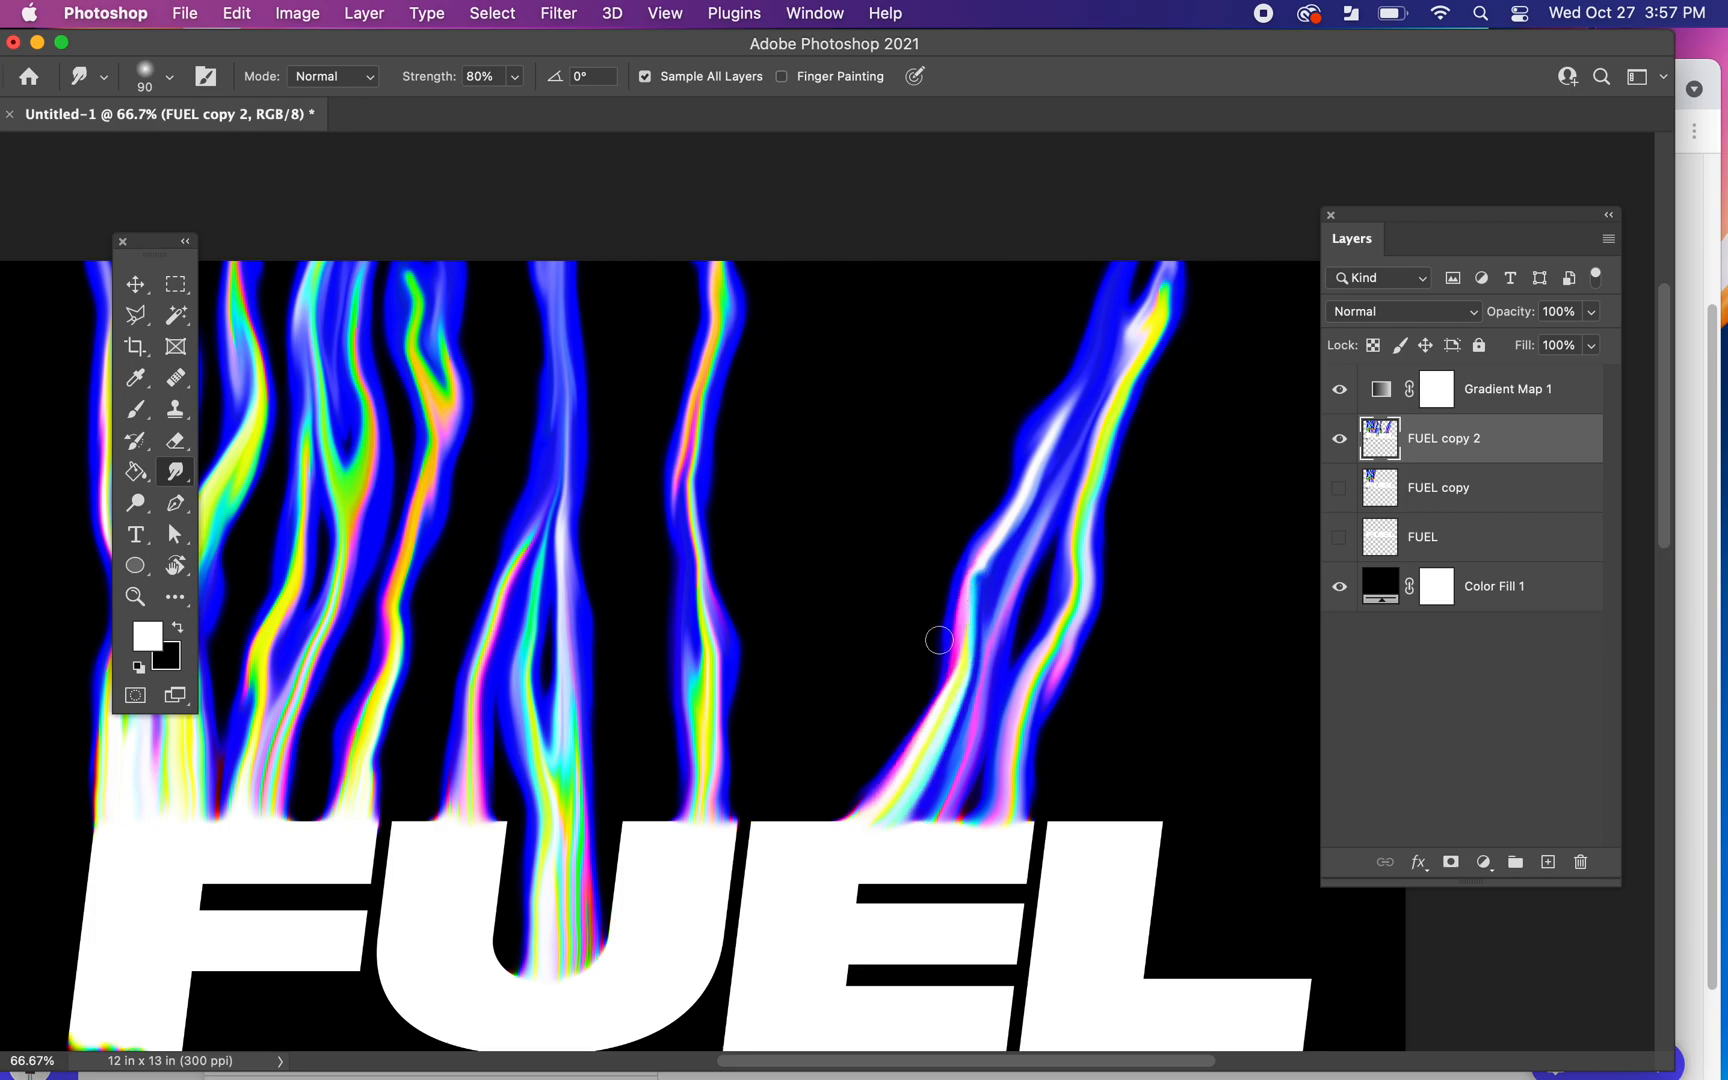
mouse_move(908, 775)
mouse_down()
mouse_move(941, 725)
mouse_move(1030, 485)
mouse_up()
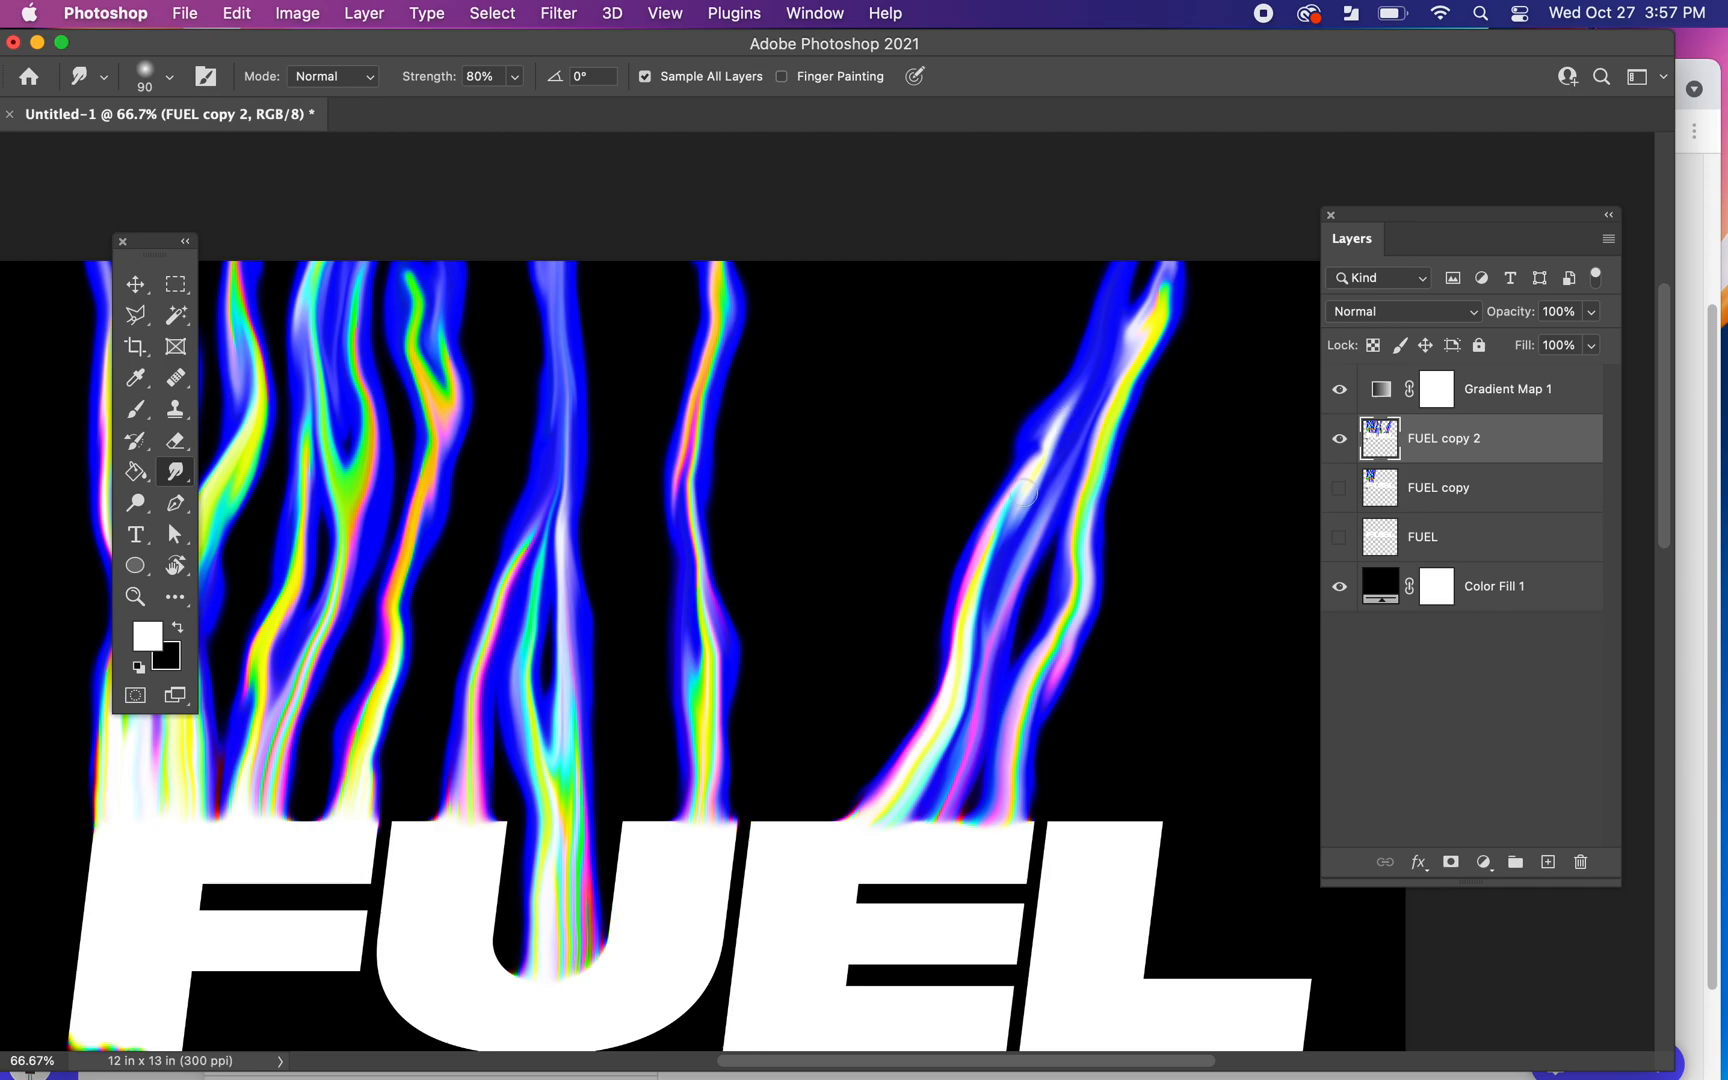
mouse_move(970, 612)
mouse_down()
mouse_move(1106, 329)
mouse_move(1101, 352)
mouse_move(1106, 254)
mouse_move(1113, 241)
mouse_move(1105, 305)
mouse_move(1139, 238)
mouse_move(1125, 315)
mouse_move(1149, 258)
mouse_up()
Step: Smudge a thin separate flame from the E's top-left part up to the canvas's top edge
key(super+minus)
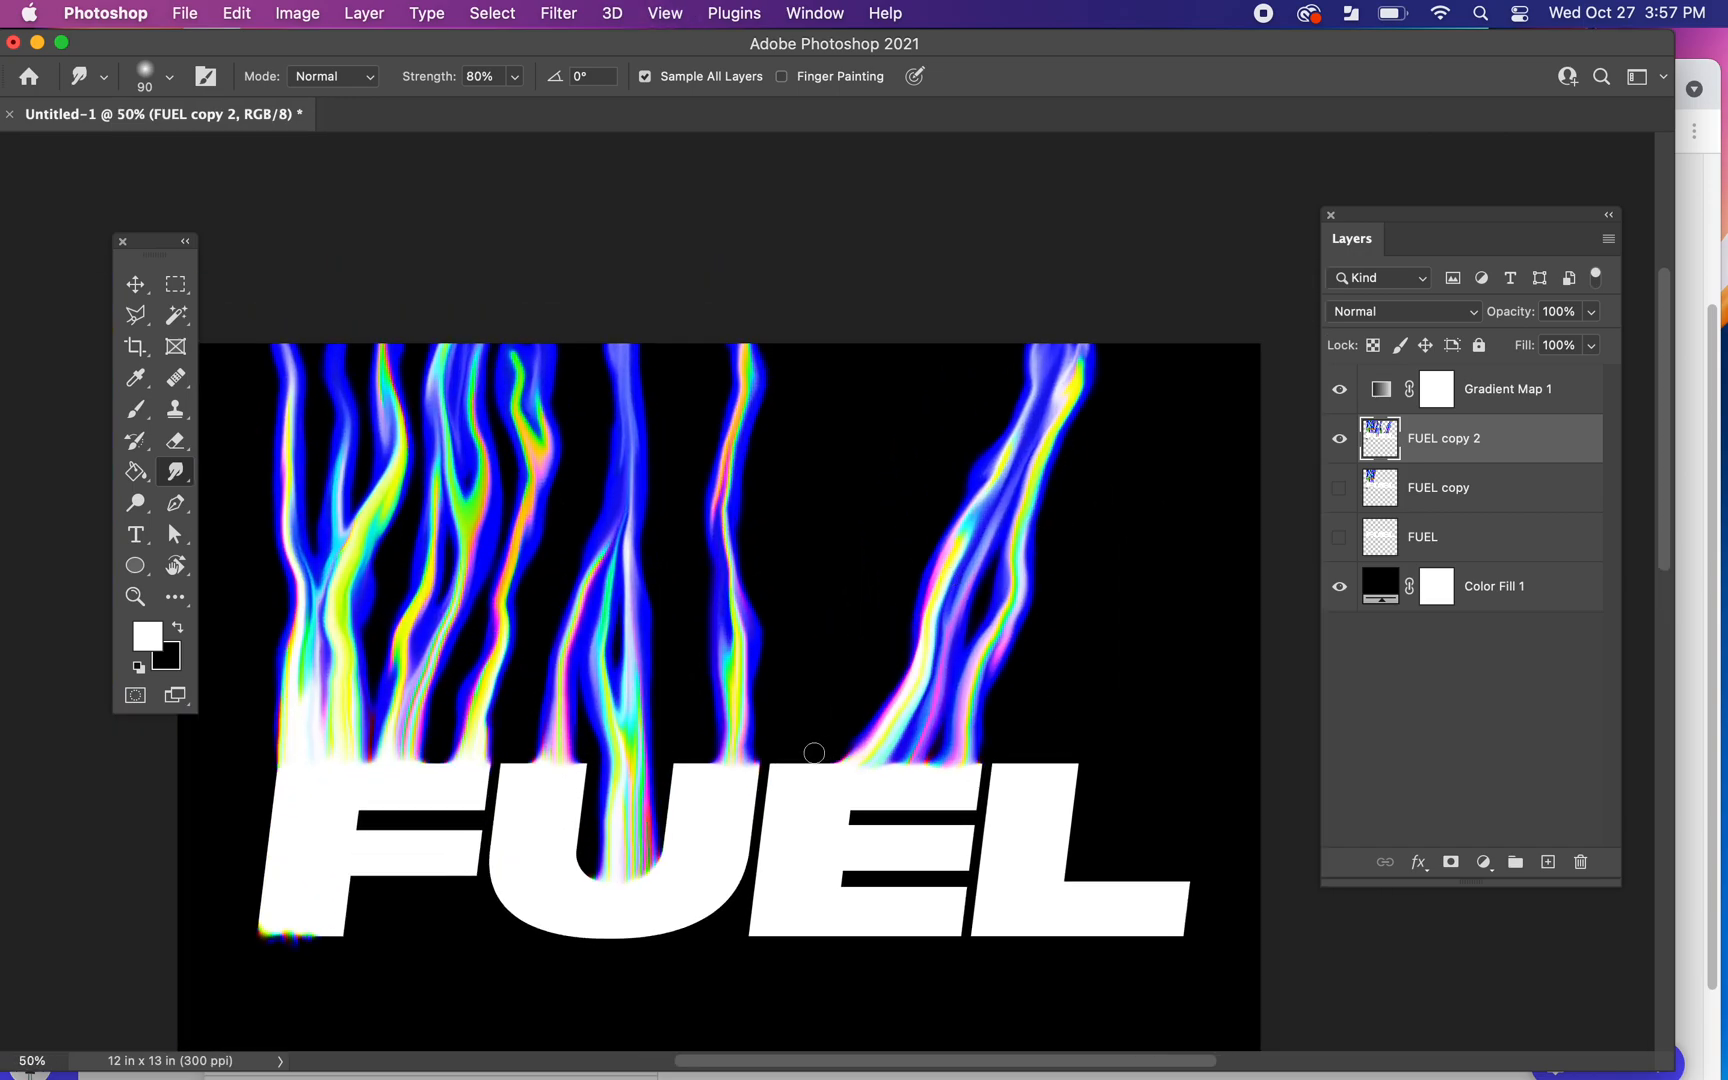
drag(820, 740, 845, 644)
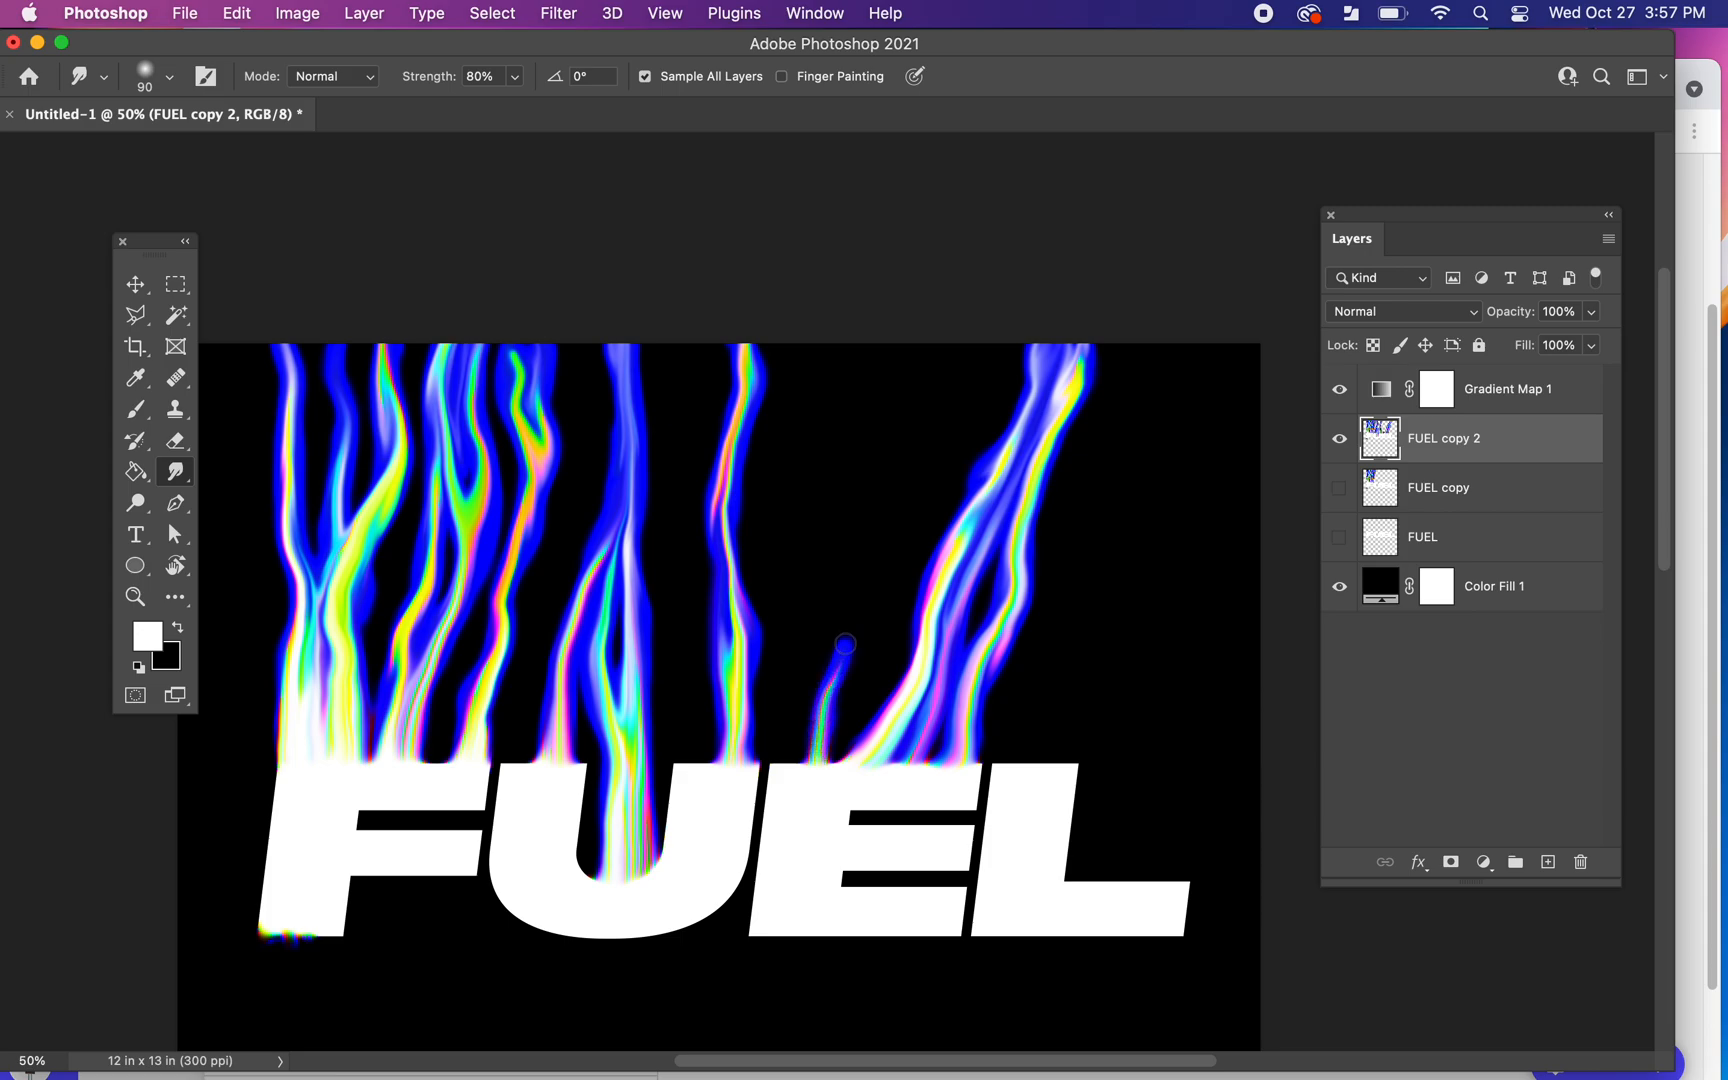
mouse_move(807, 751)
mouse_down()
mouse_move(845, 609)
mouse_move(808, 753)
mouse_move(849, 636)
mouse_move(861, 433)
mouse_up()
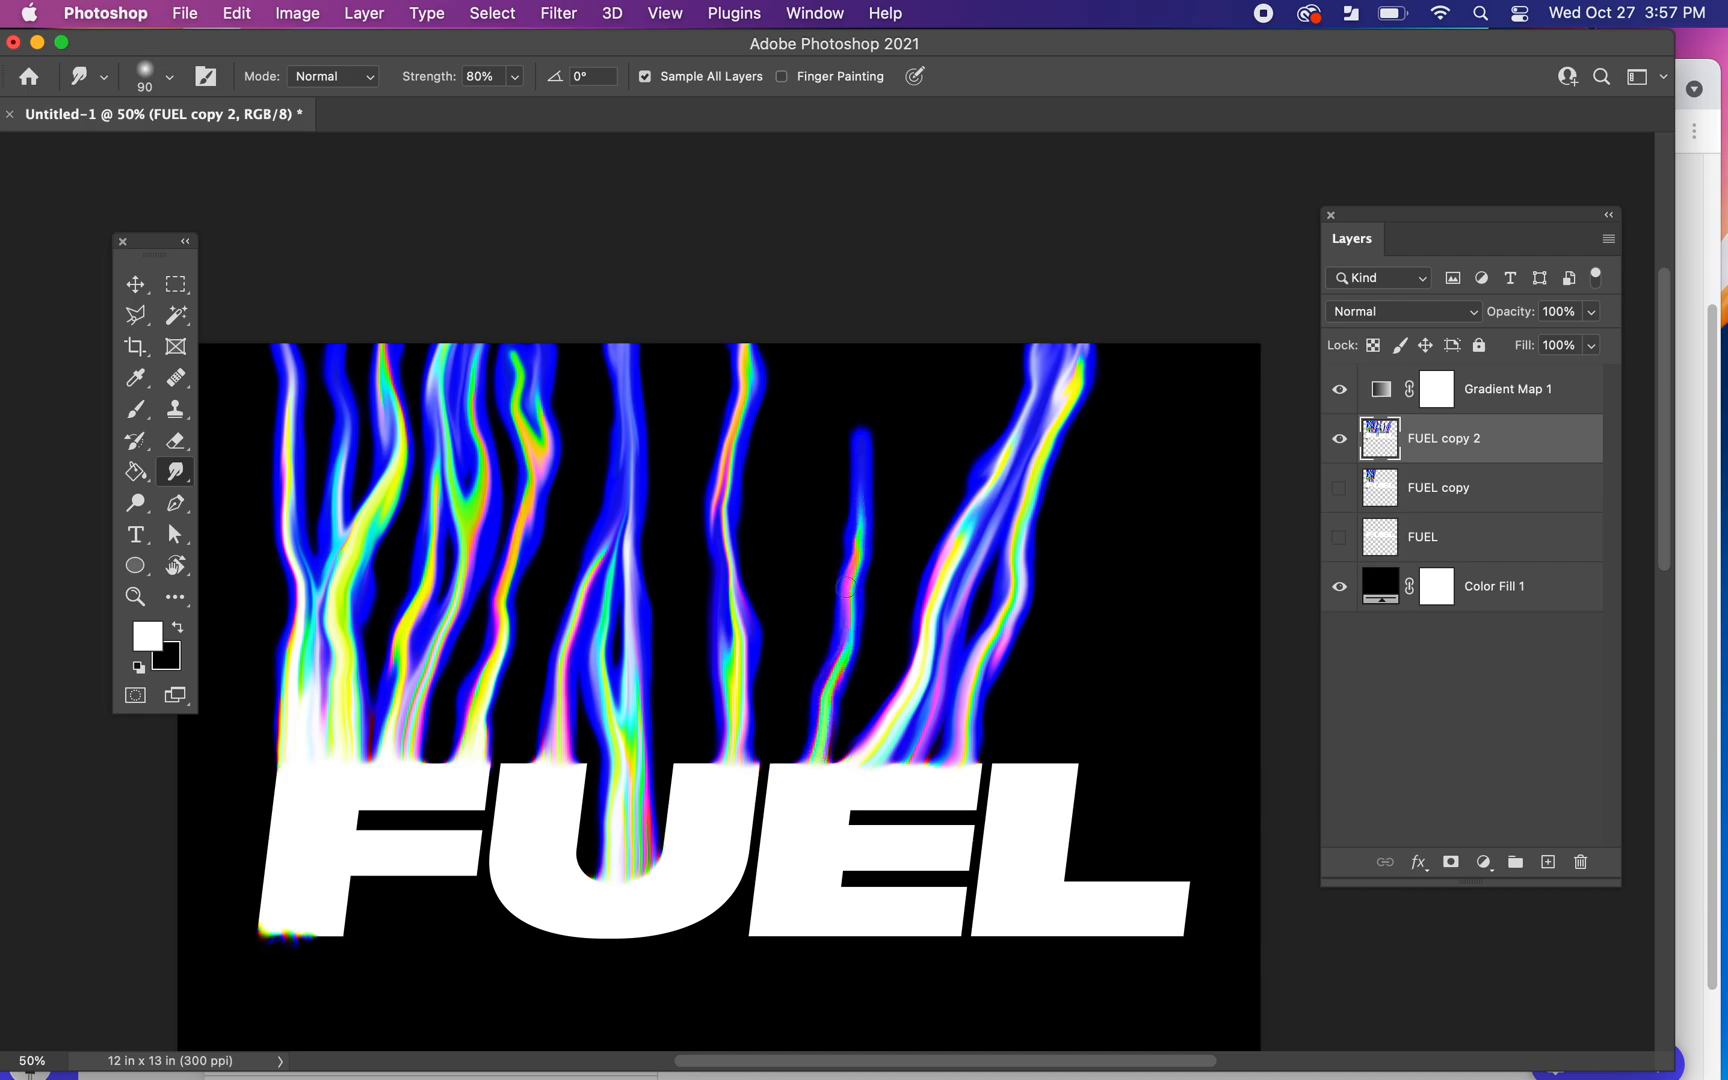
mouse_move(834, 687)
mouse_down()
mouse_move(867, 529)
mouse_move(870, 379)
mouse_up()
drag(866, 502, 888, 332)
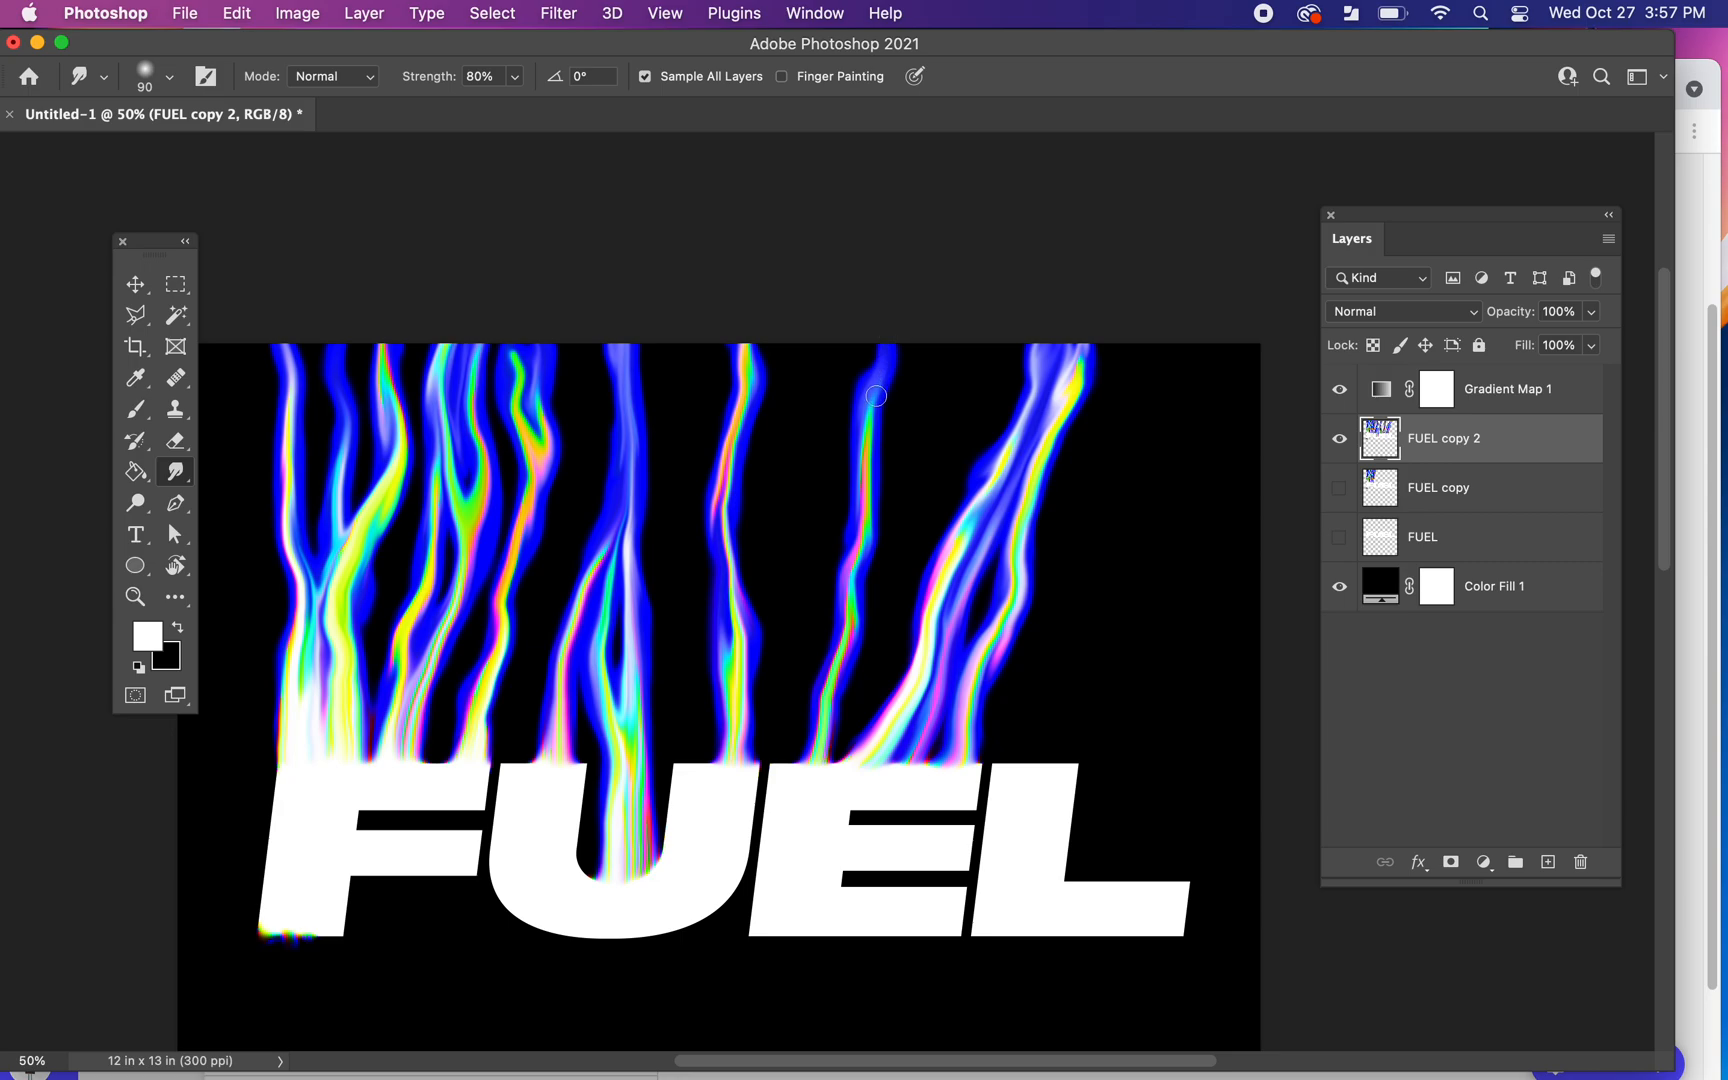
drag(864, 413, 875, 327)
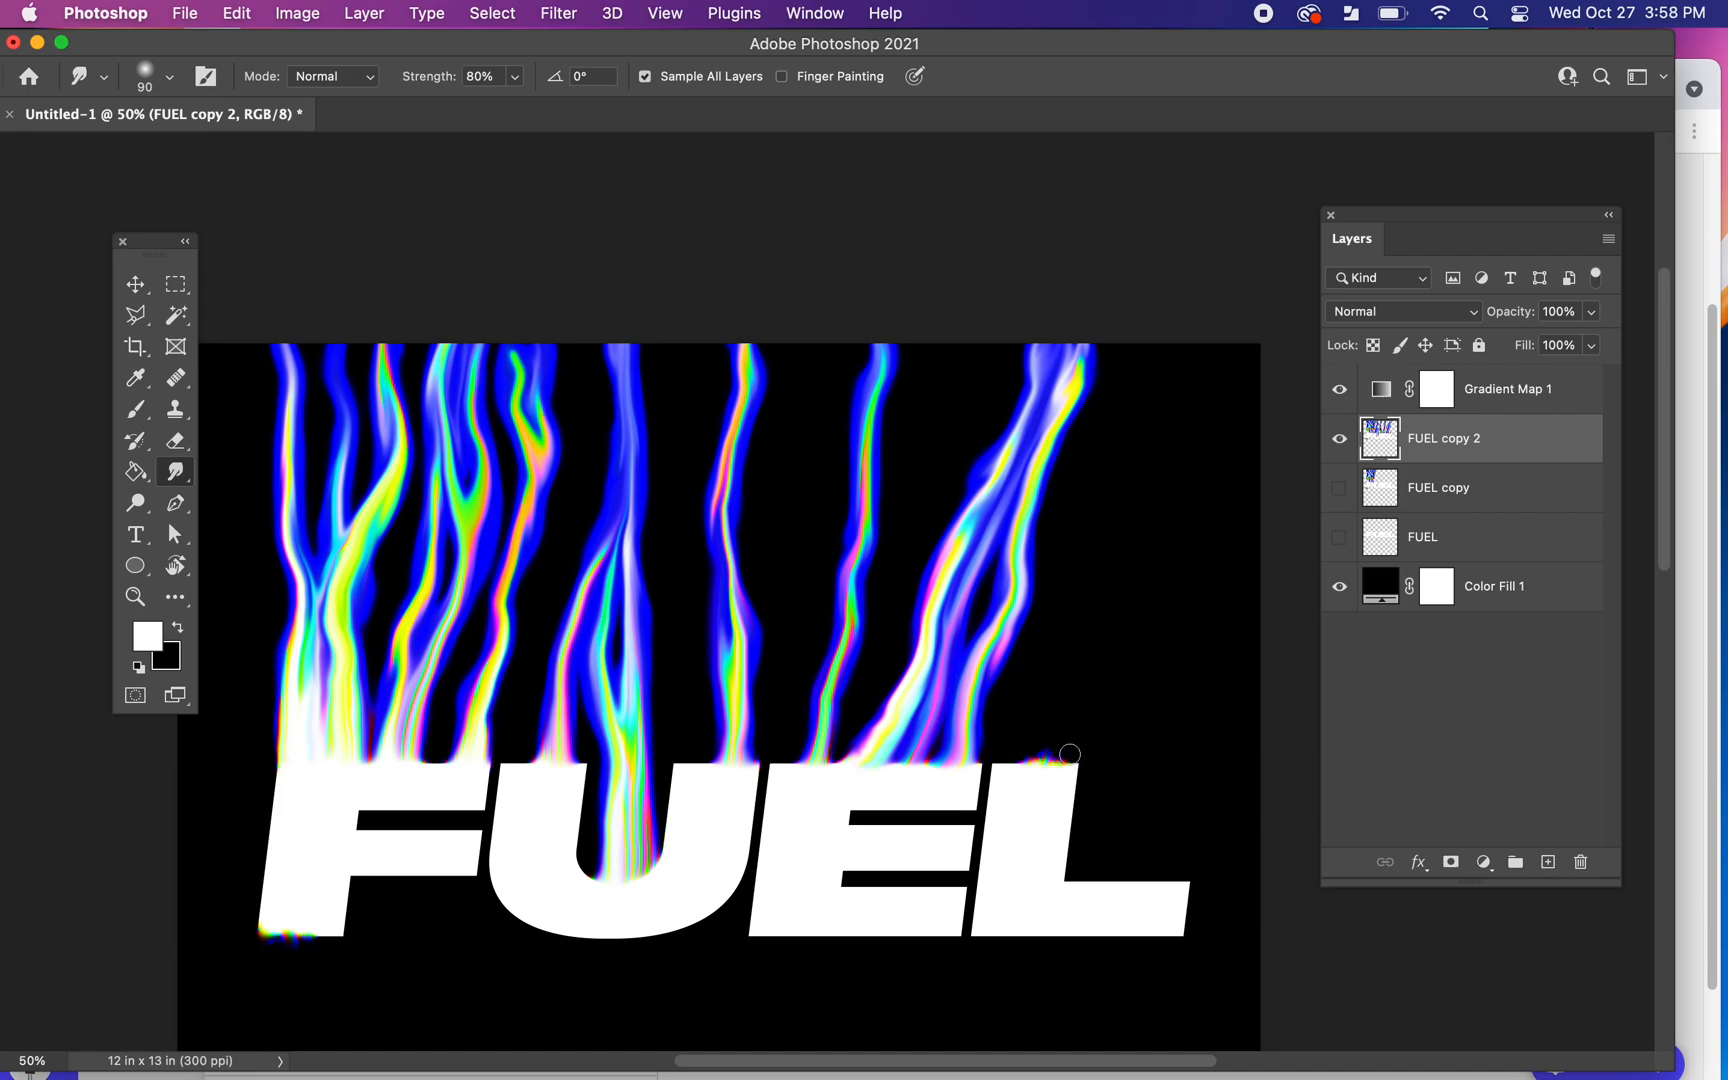
Step: Smudge a curved flame from the top-right corner of the L's stem up to the canvas's top edge
drag(1068, 752, 1091, 679)
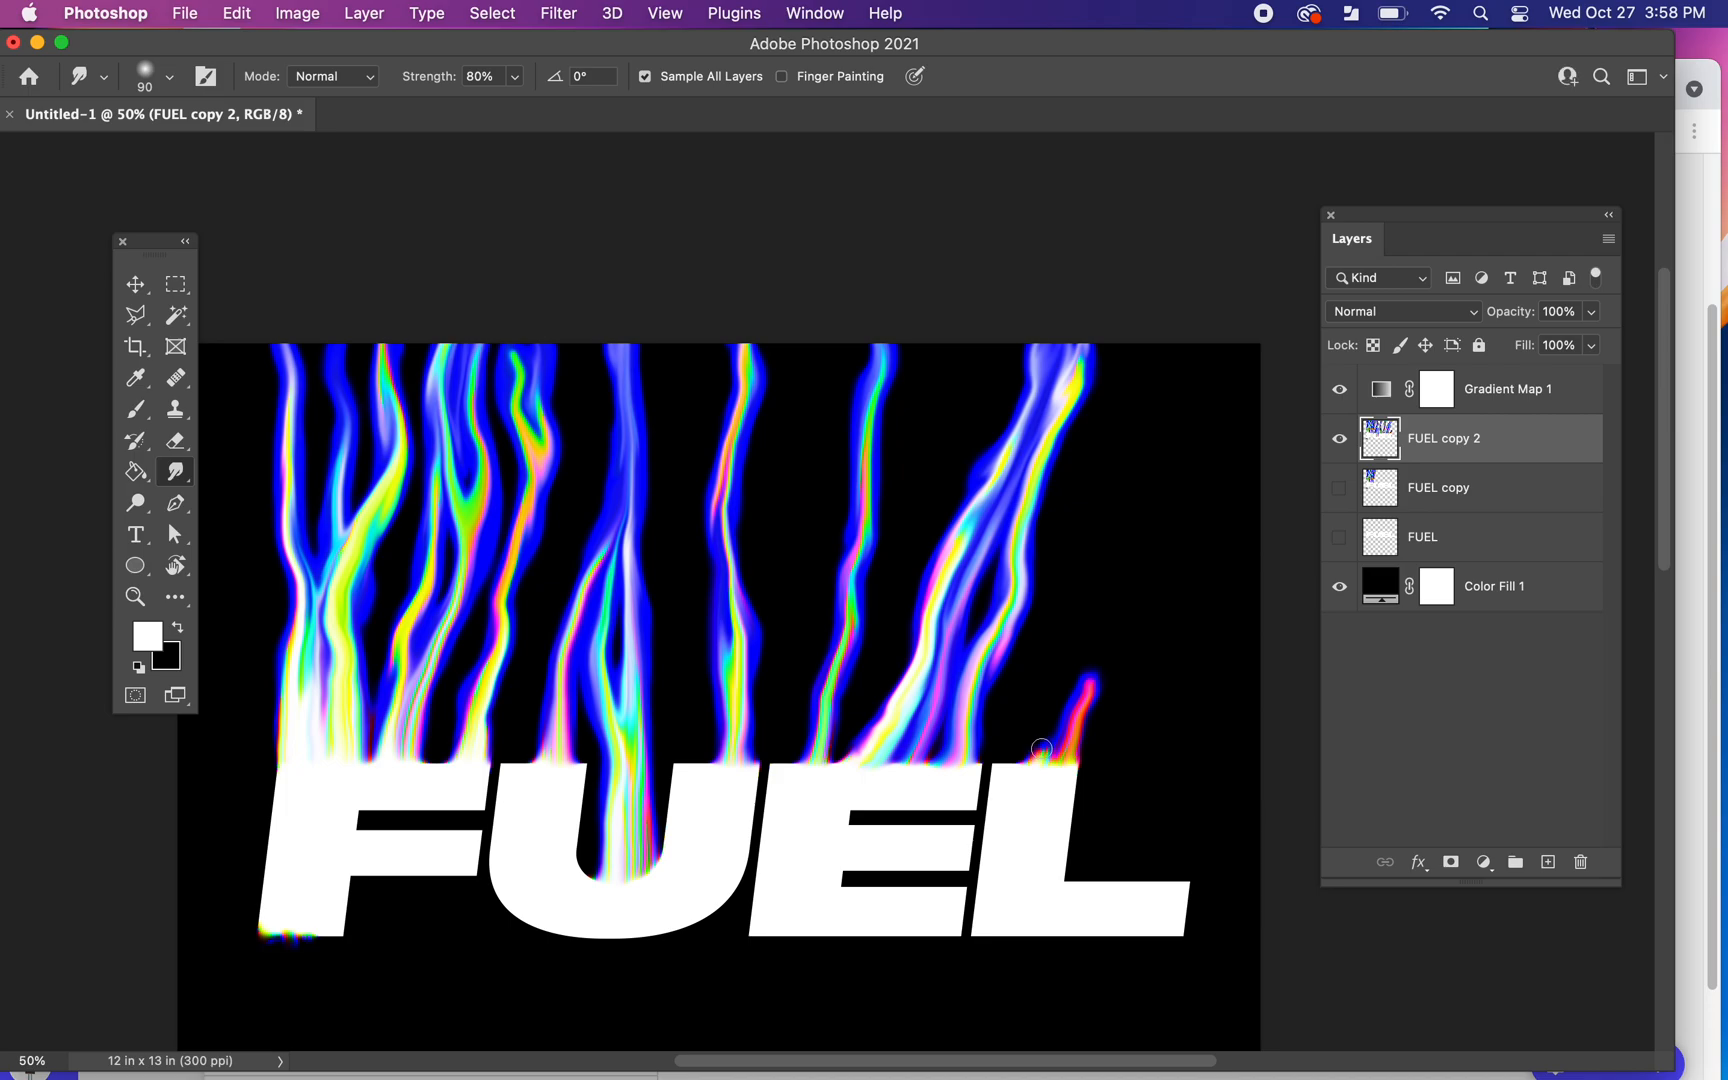
drag(1055, 743, 1092, 660)
mouse_move(1058, 742)
mouse_down()
mouse_move(1107, 629)
mouse_move(1107, 566)
mouse_up()
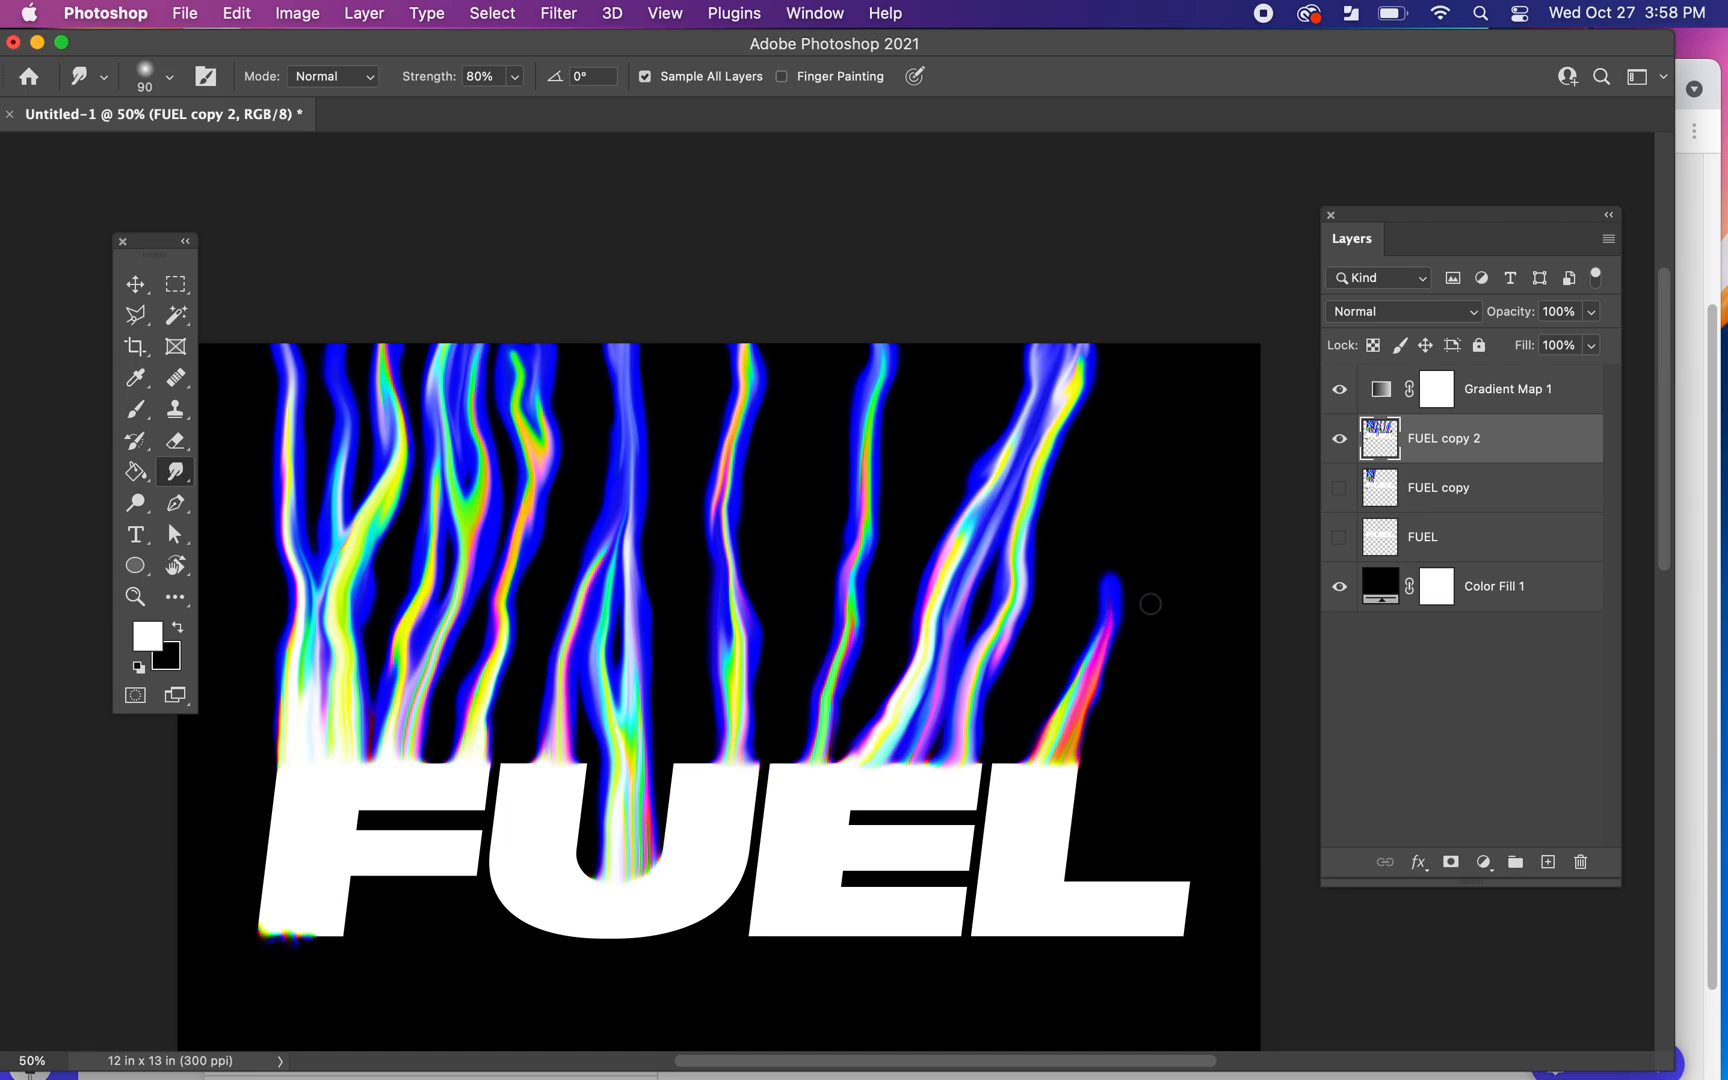
drag(1109, 627, 1087, 441)
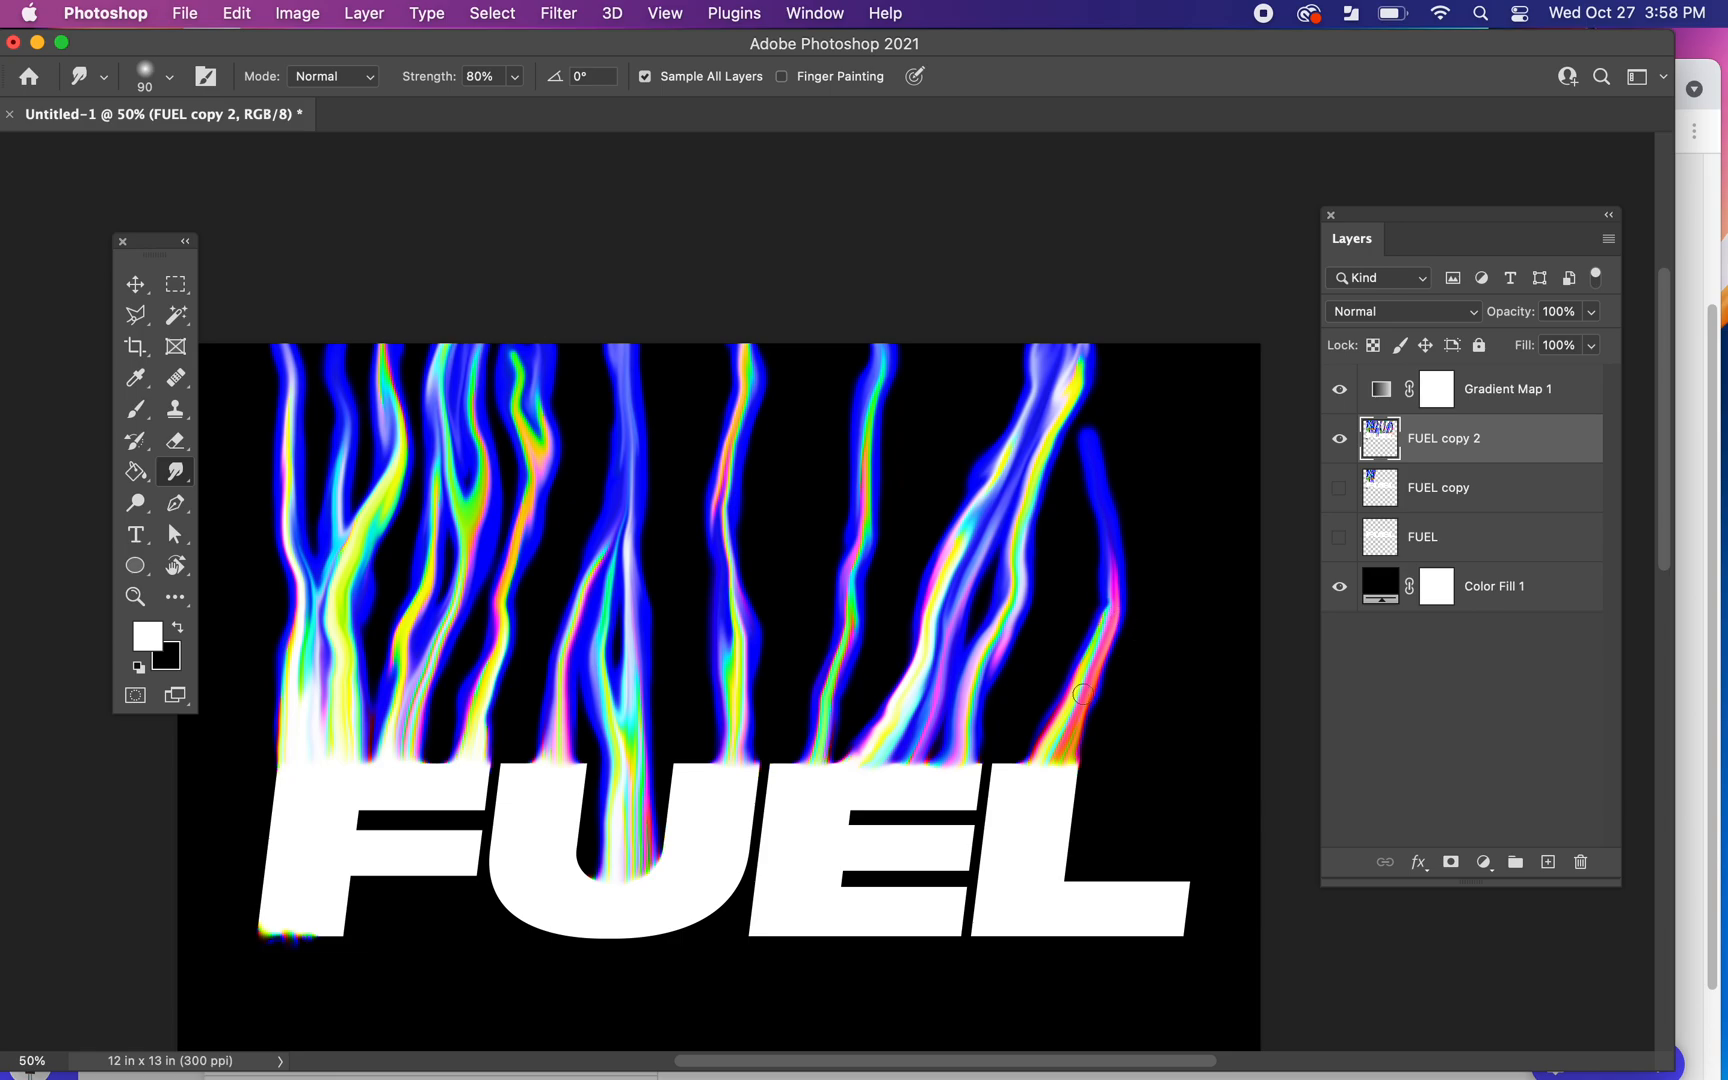
drag(1110, 604, 1112, 547)
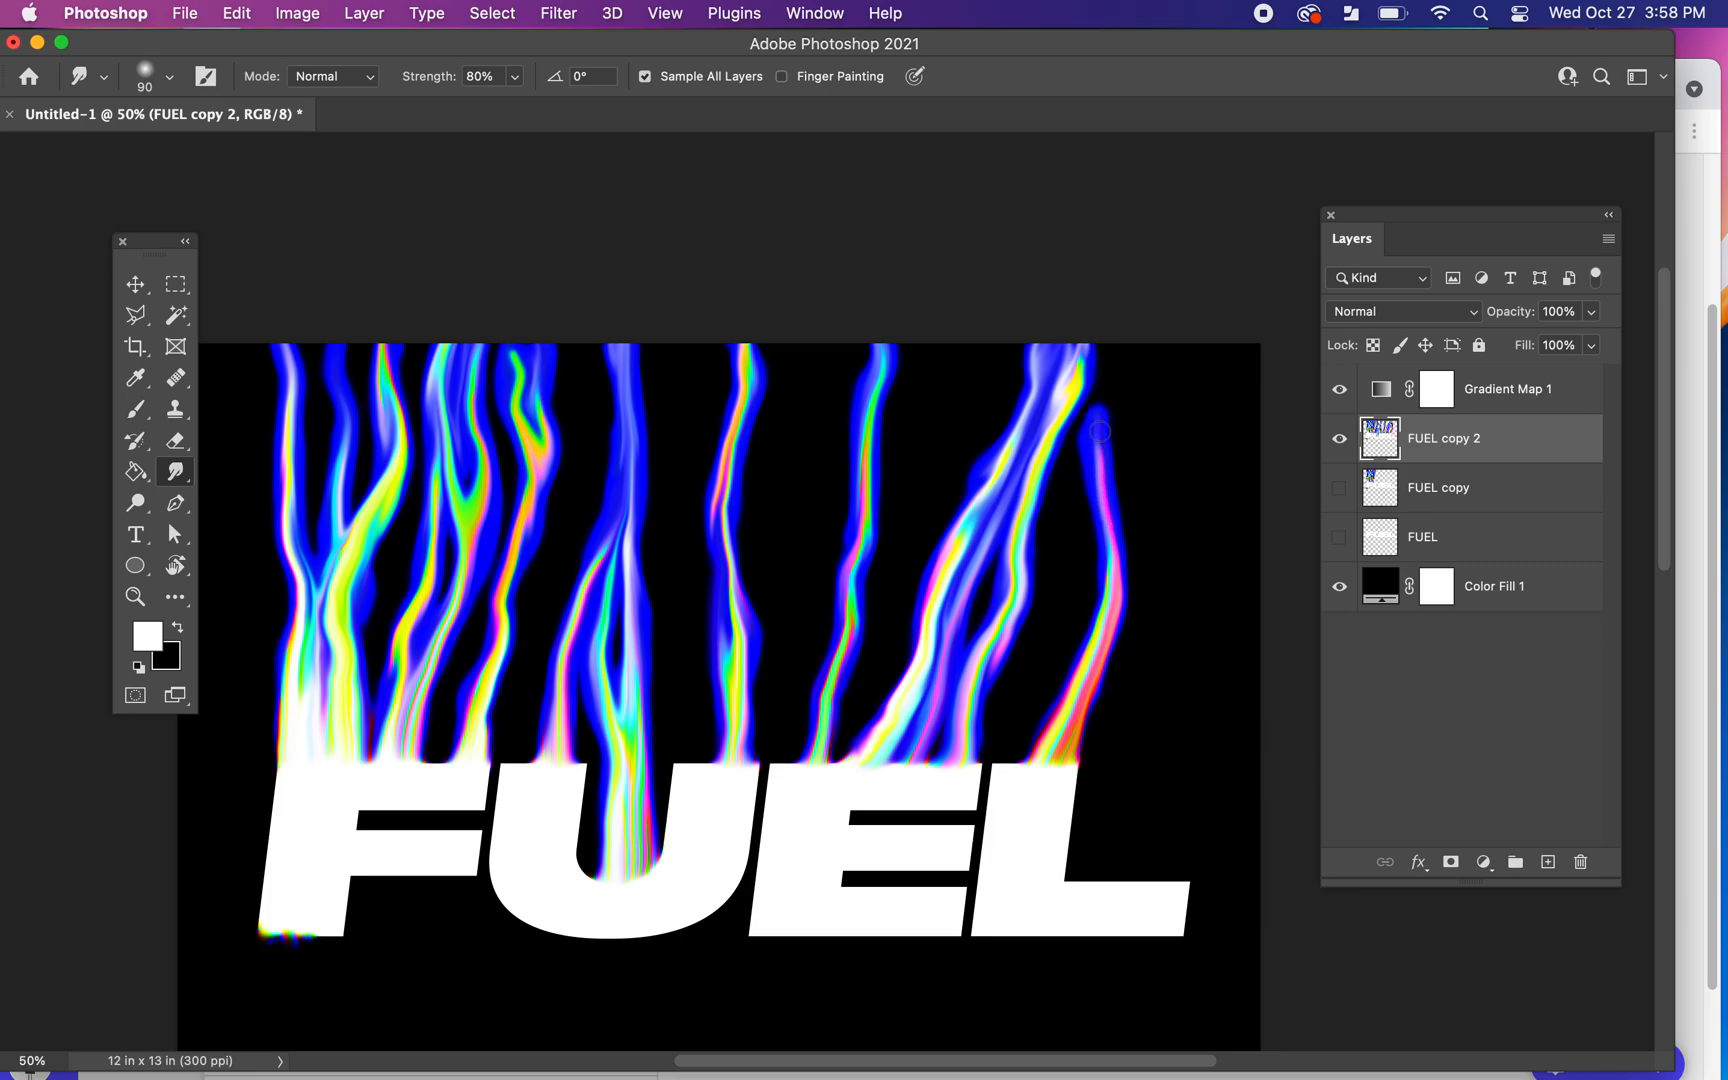
drag(1100, 405, 1105, 381)
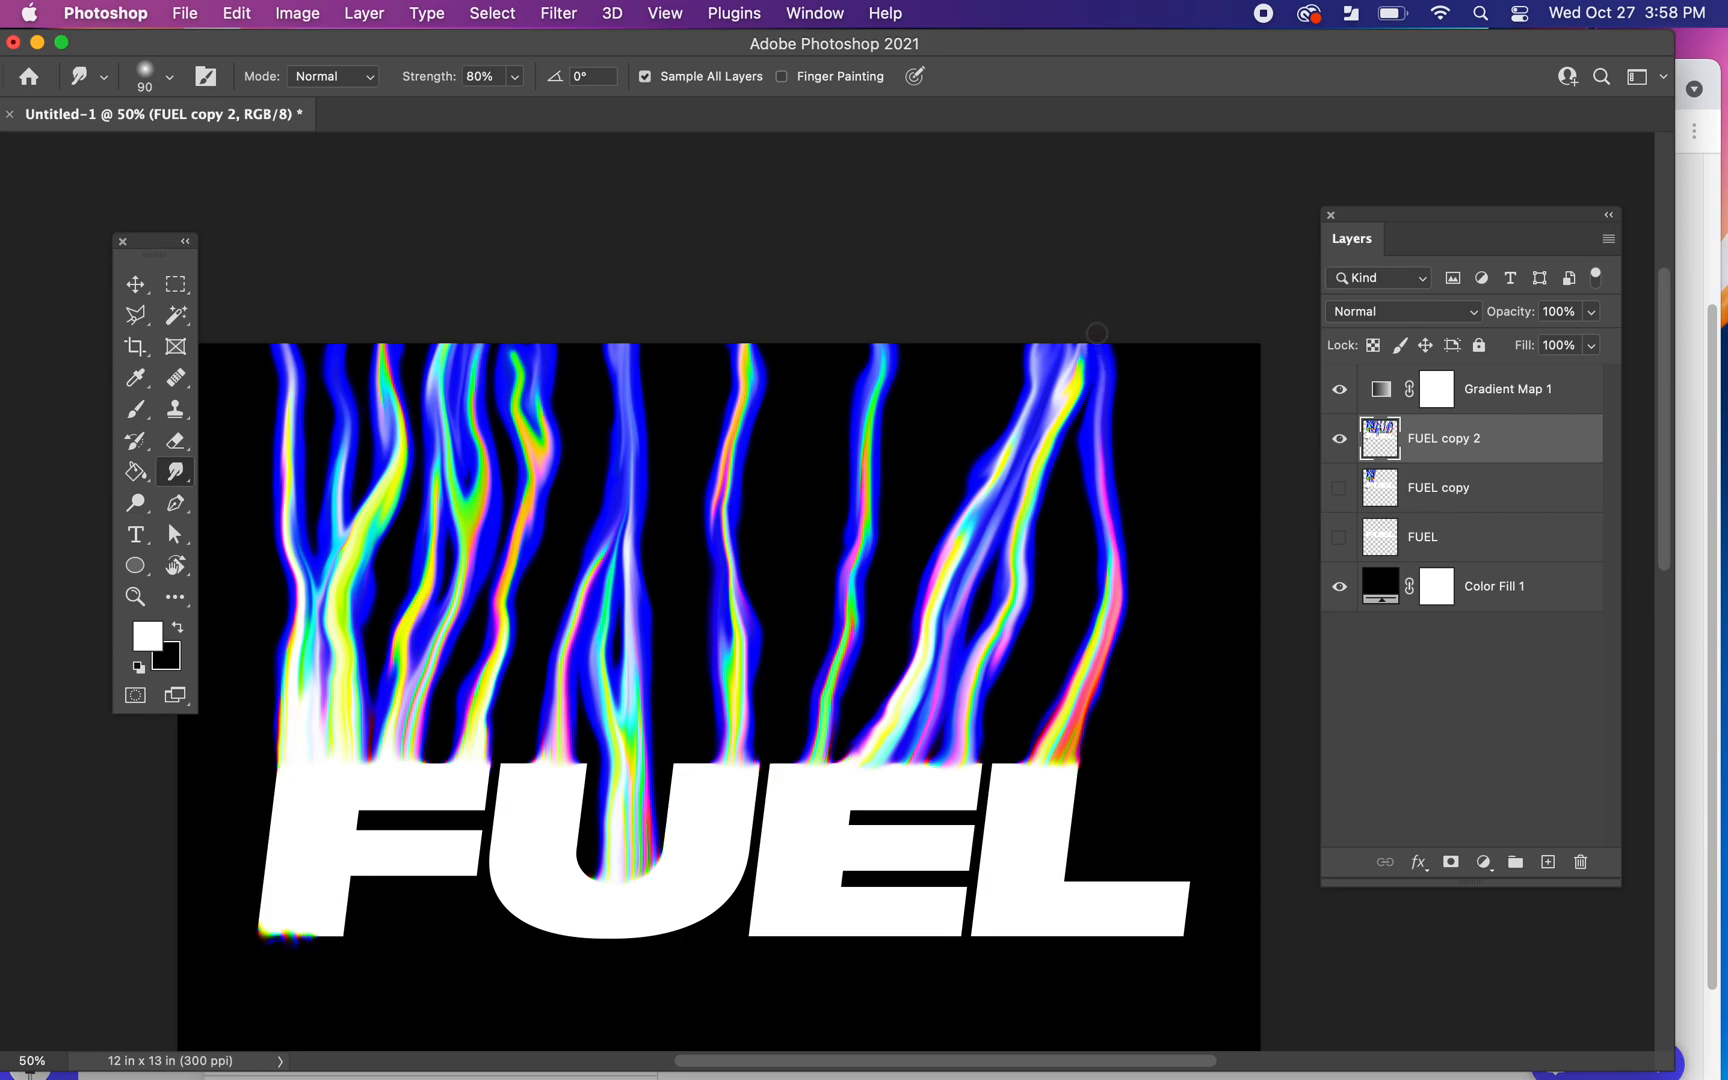
drag(1103, 387, 1088, 318)
Step: Brighten the L stem's flame and smudge a second strand on its left, rejoining it near the canvas's top edge
drag(1085, 676, 1096, 646)
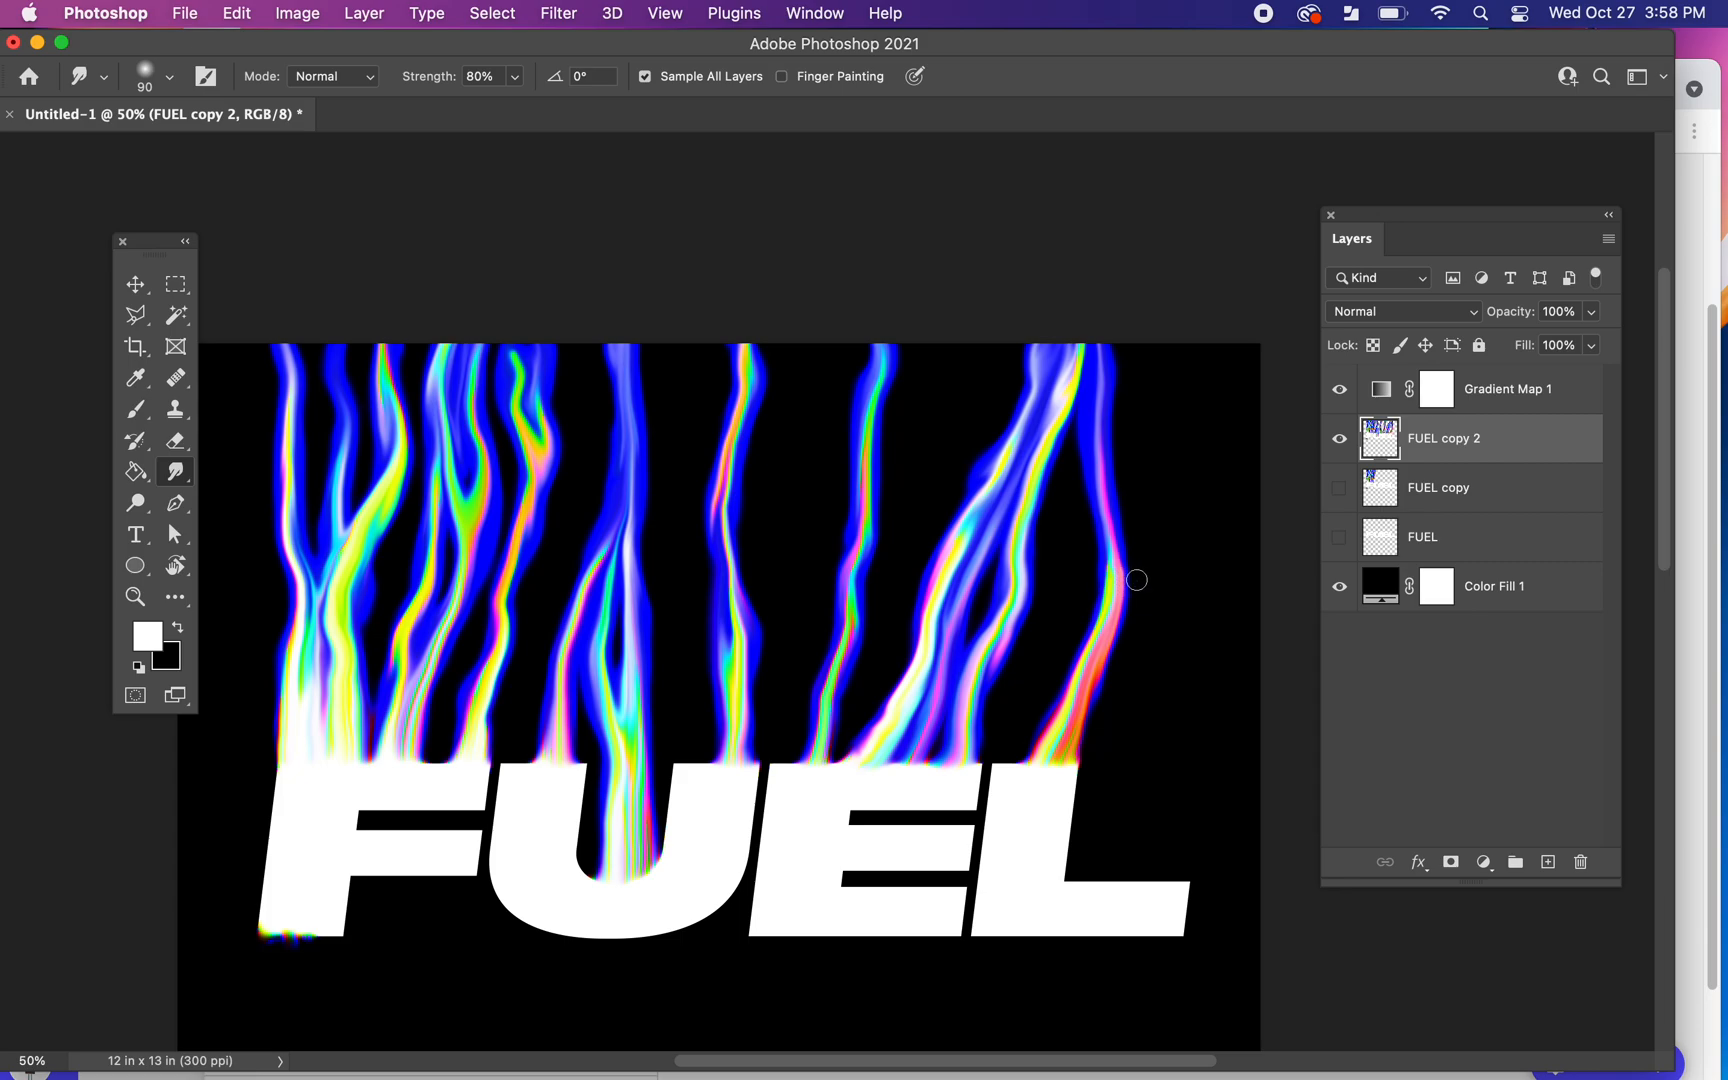
drag(1122, 587, 1110, 496)
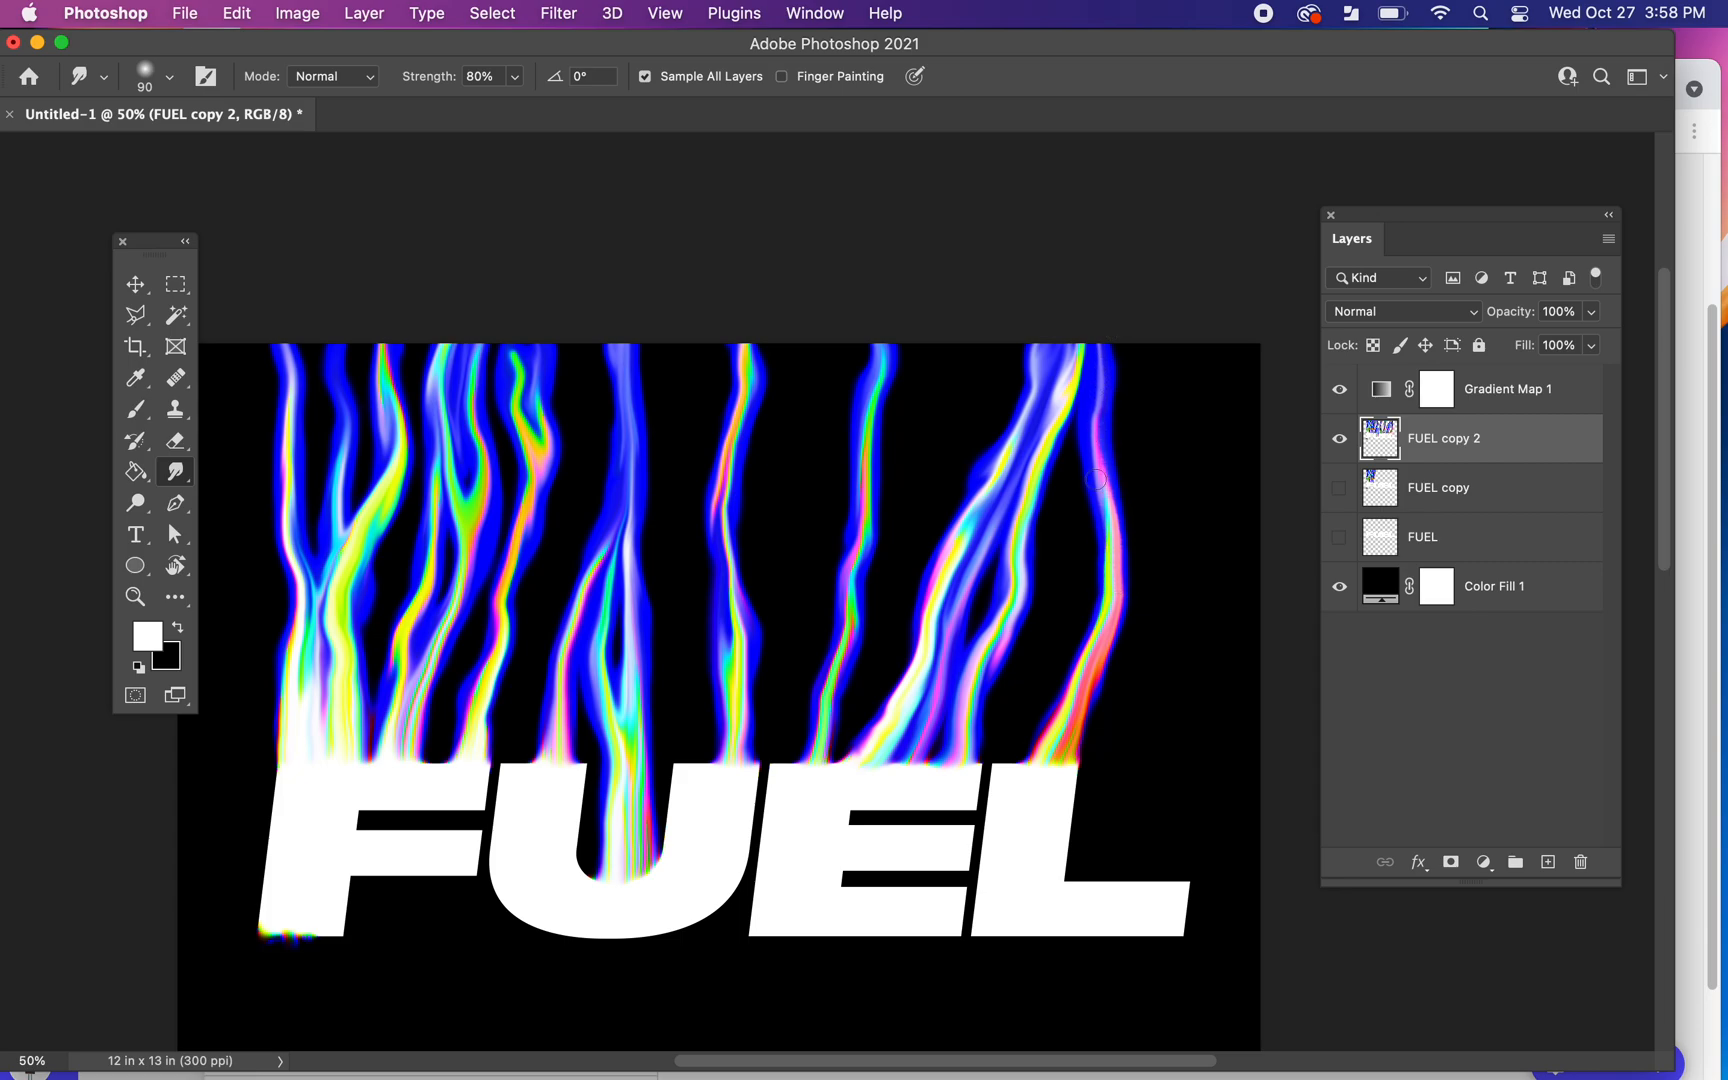
mouse_move(1050, 752)
mouse_down()
mouse_move(1065, 477)
mouse_move(1088, 510)
mouse_move(1067, 505)
mouse_move(1076, 417)
mouse_up()
drag(1085, 367, 1092, 355)
Step: Branch a strand from the E's broad left flame up to the canvas's top edge and rework that flame's lower part
mouse_move(935, 582)
mouse_down()
mouse_move(965, 447)
mouse_move(988, 451)
mouse_move(959, 474)
mouse_move(947, 547)
mouse_move(980, 385)
mouse_move(997, 422)
mouse_move(972, 471)
mouse_move(986, 348)
mouse_move(998, 423)
mouse_move(981, 409)
mouse_move(991, 308)
mouse_up()
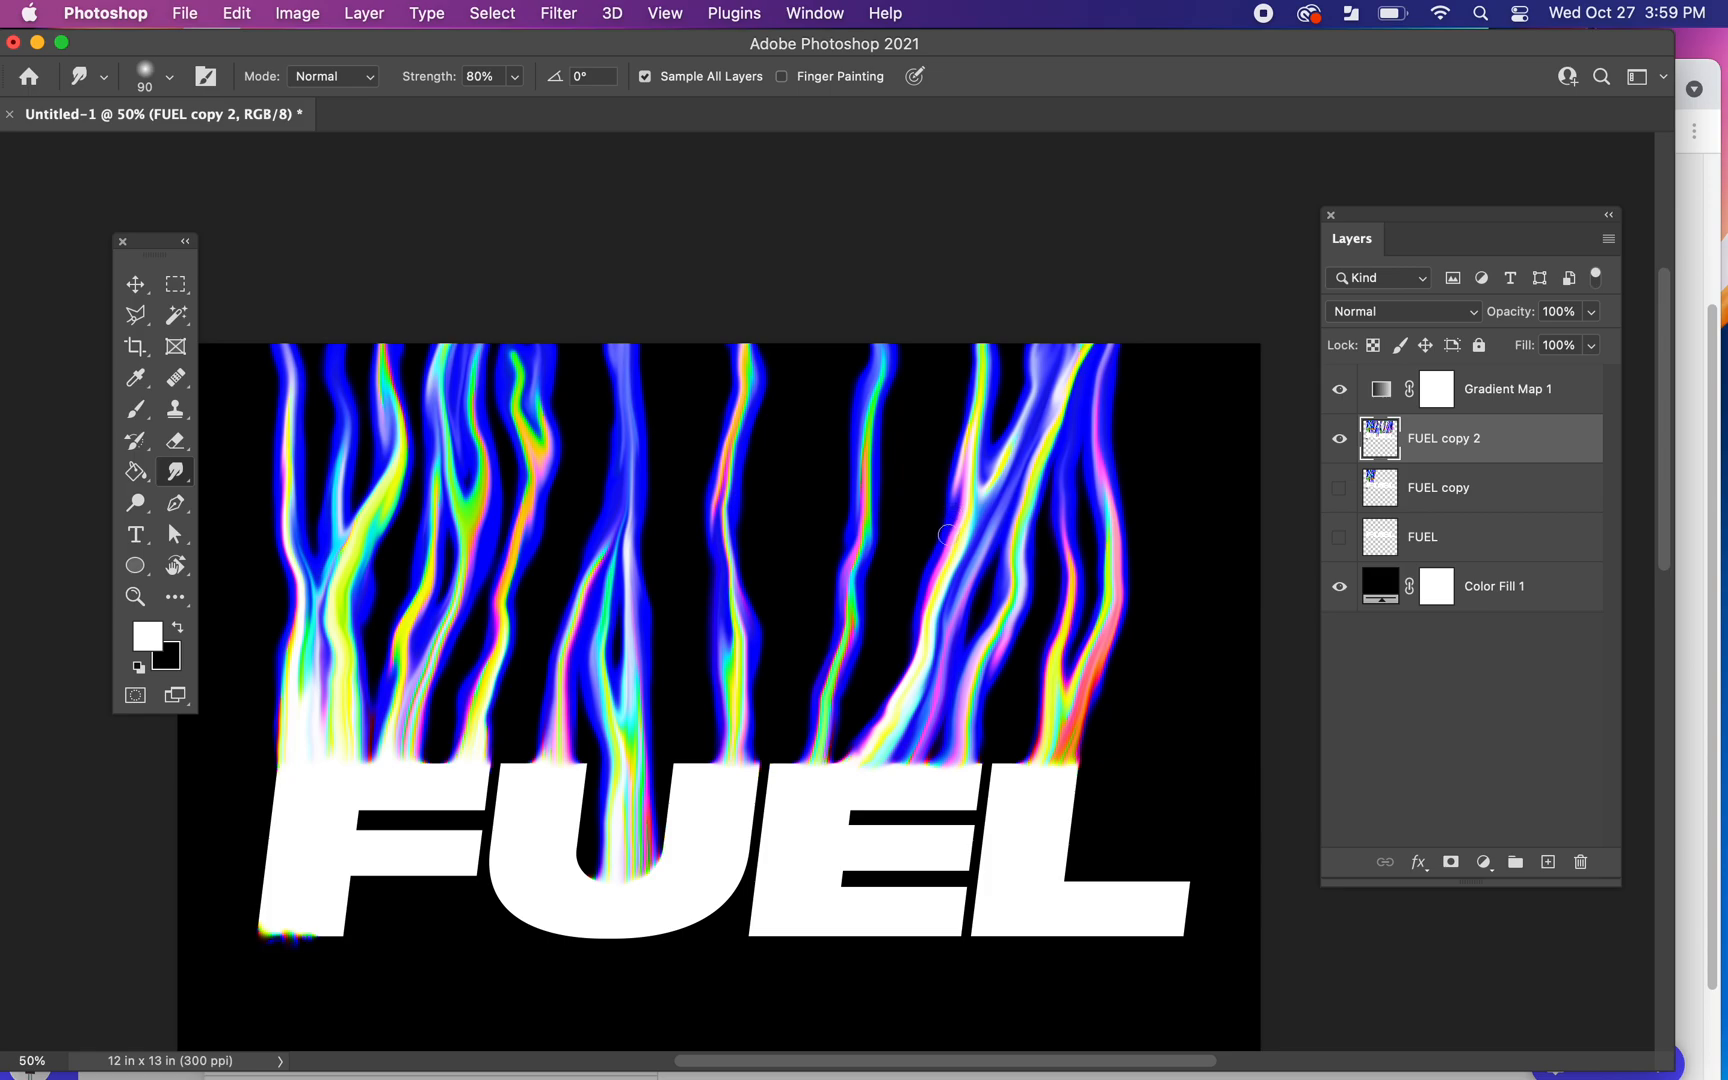
mouse_move(924, 603)
mouse_down()
mouse_move(917, 659)
mouse_move(838, 755)
mouse_up()
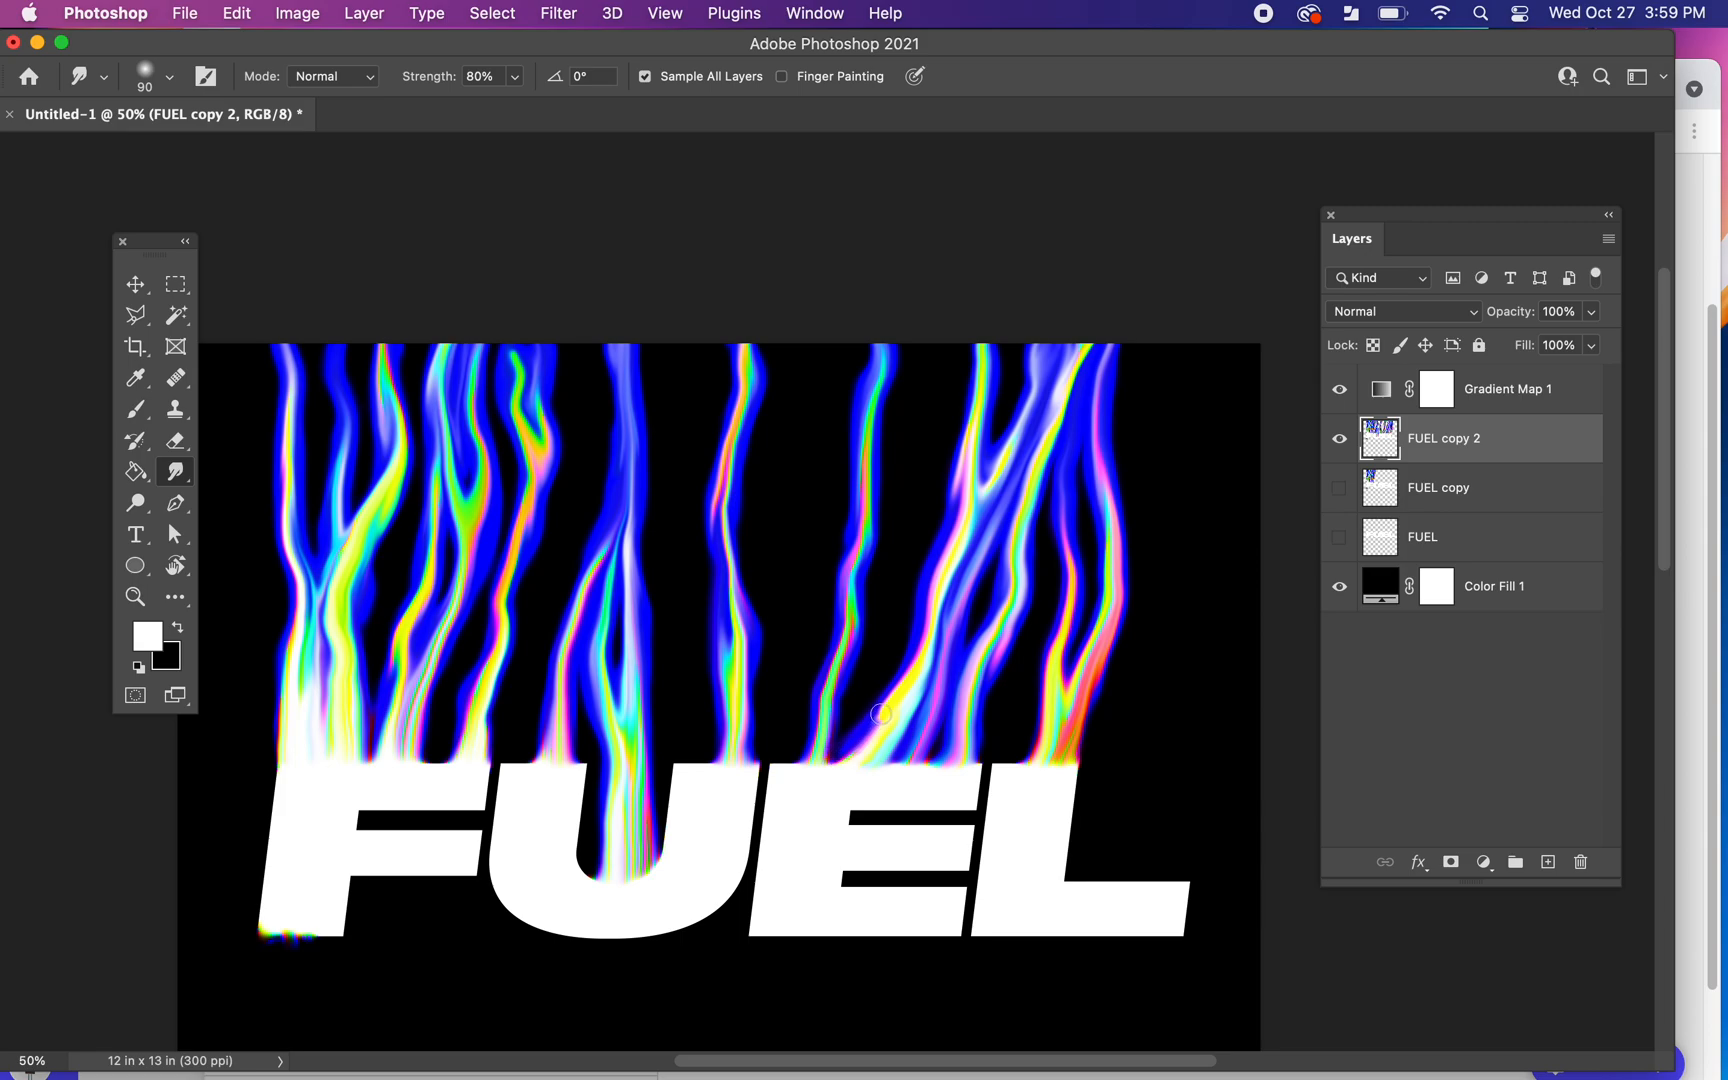
drag(949, 570, 974, 549)
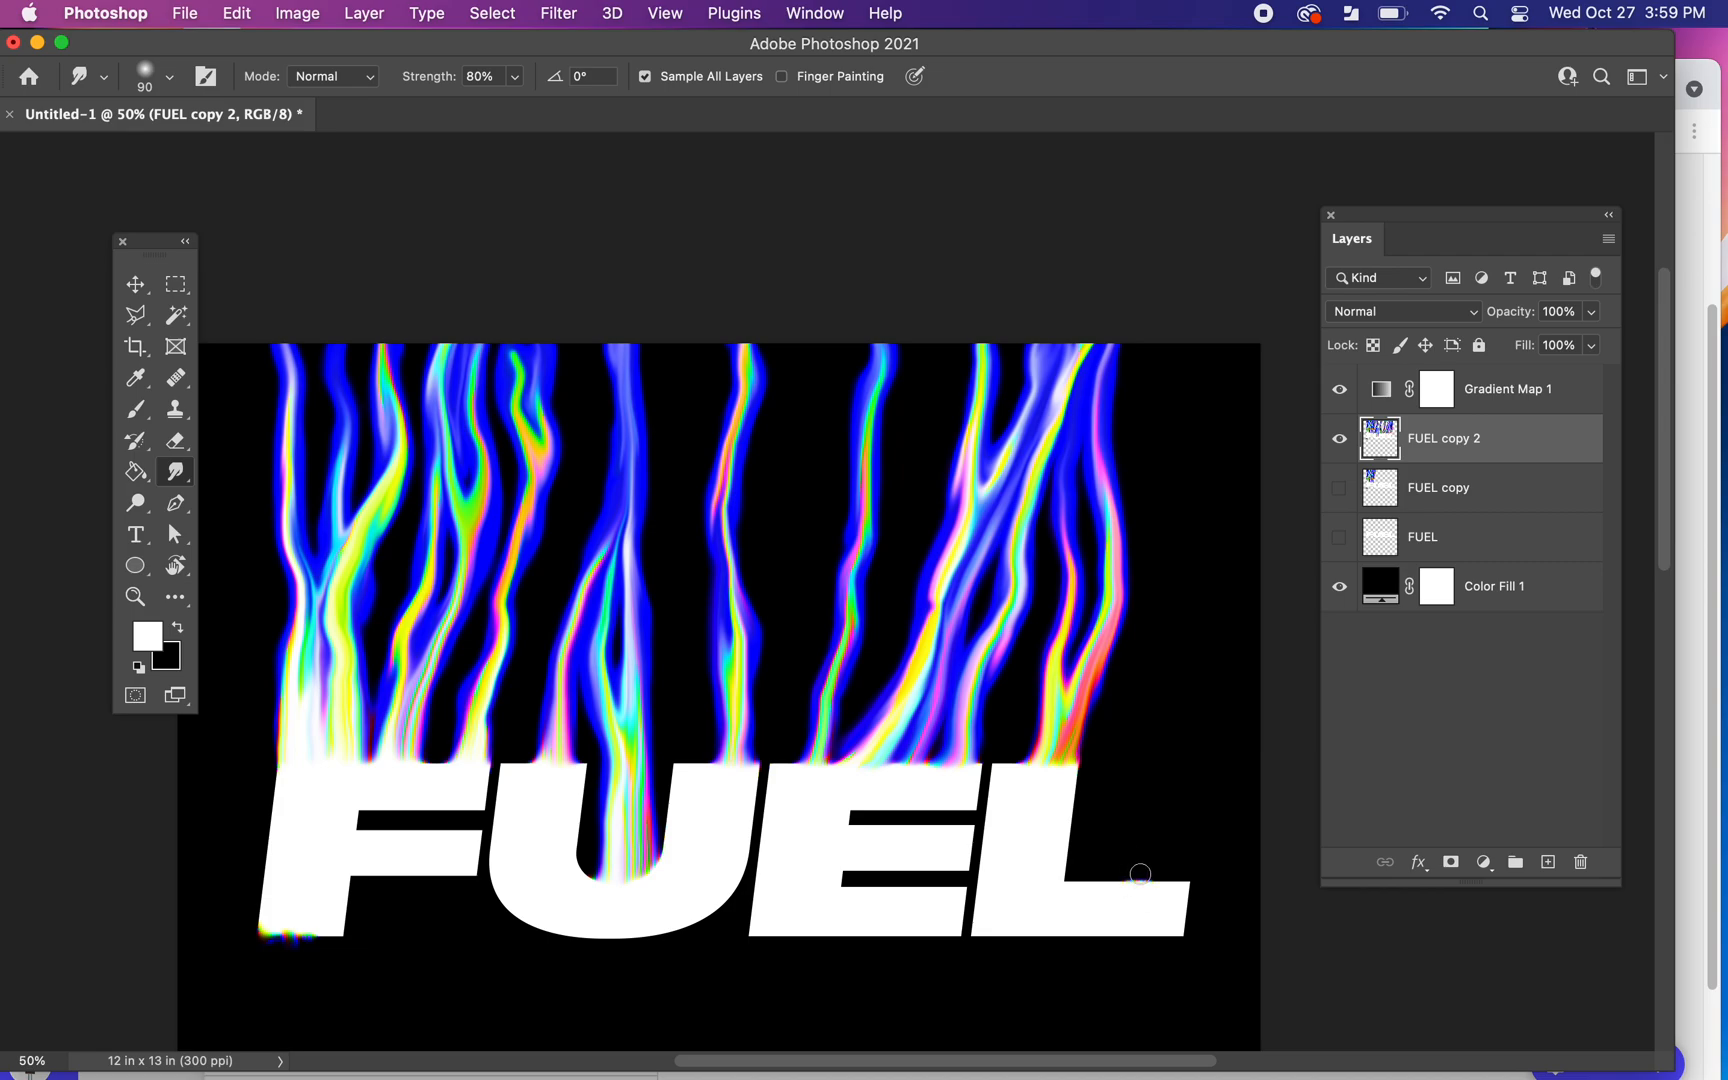
Step: Smudge a flame from the right end of the L's foot up to the canvas's right edge
mouse_move(1149, 875)
mouse_down()
mouse_move(1185, 866)
mouse_move(1203, 810)
mouse_up()
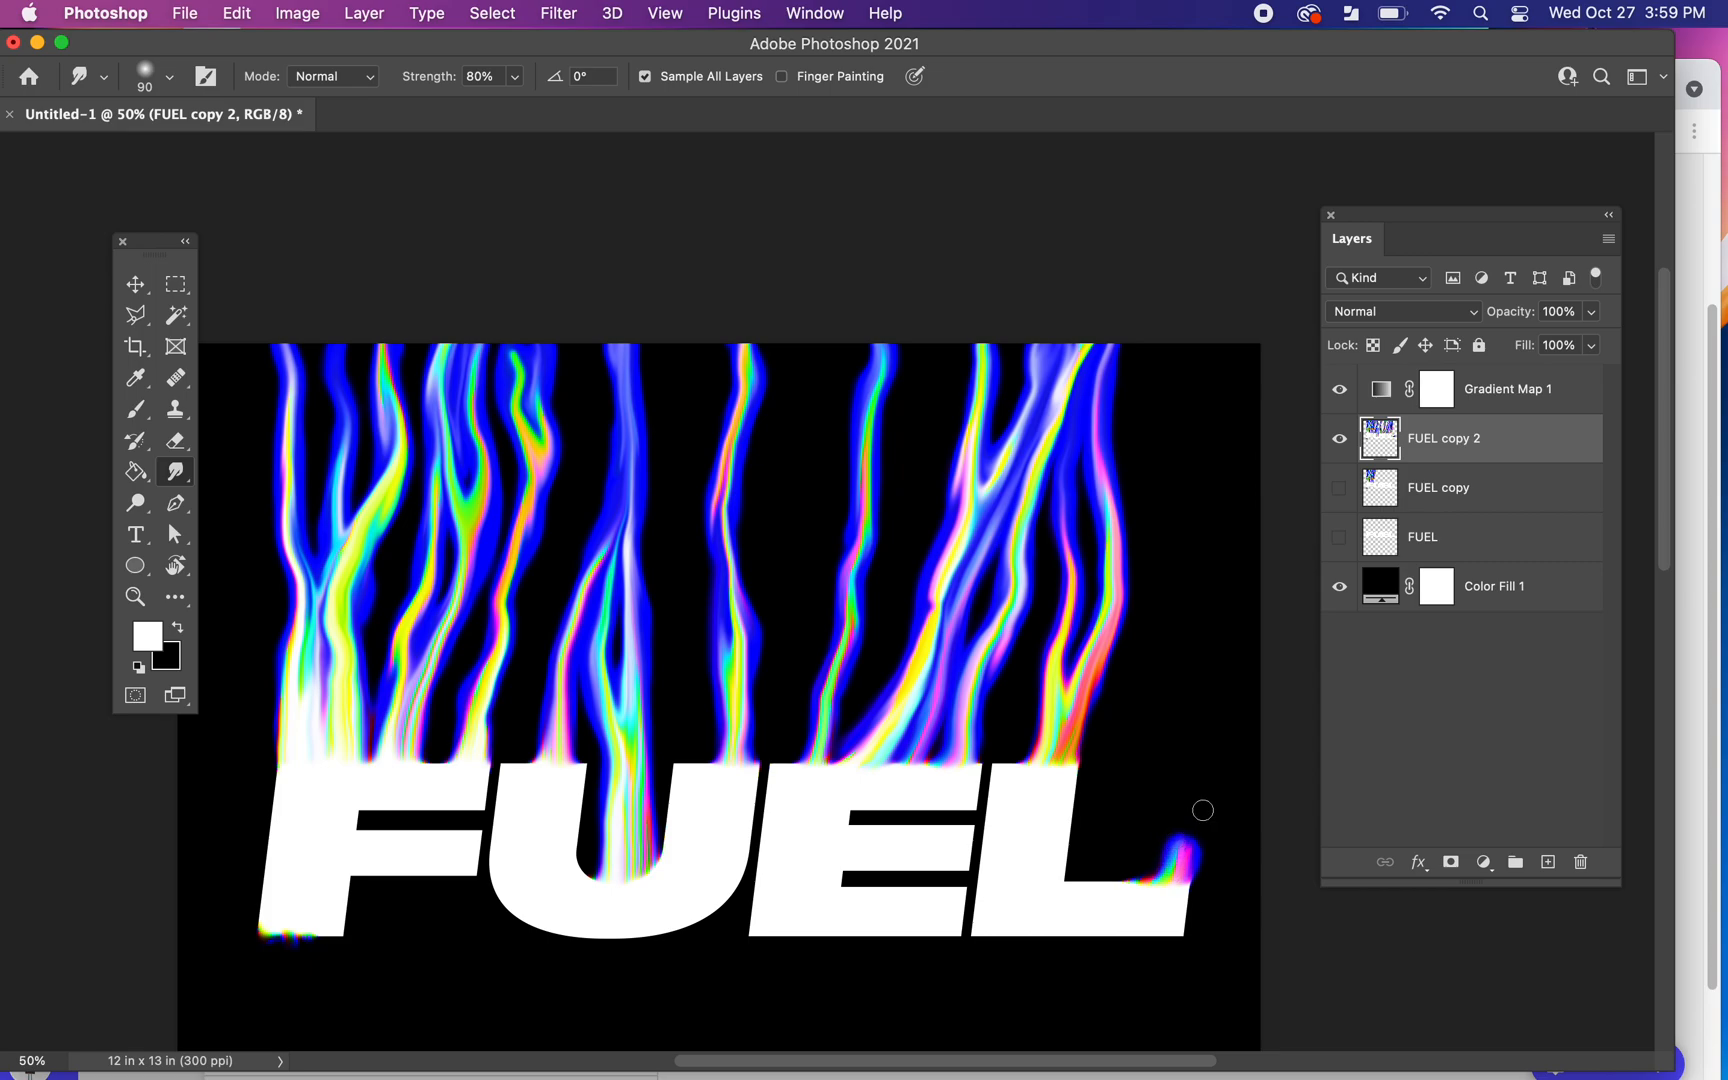
mouse_move(1149, 874)
mouse_down()
mouse_move(1154, 833)
mouse_move(1158, 867)
mouse_move(1184, 748)
mouse_up()
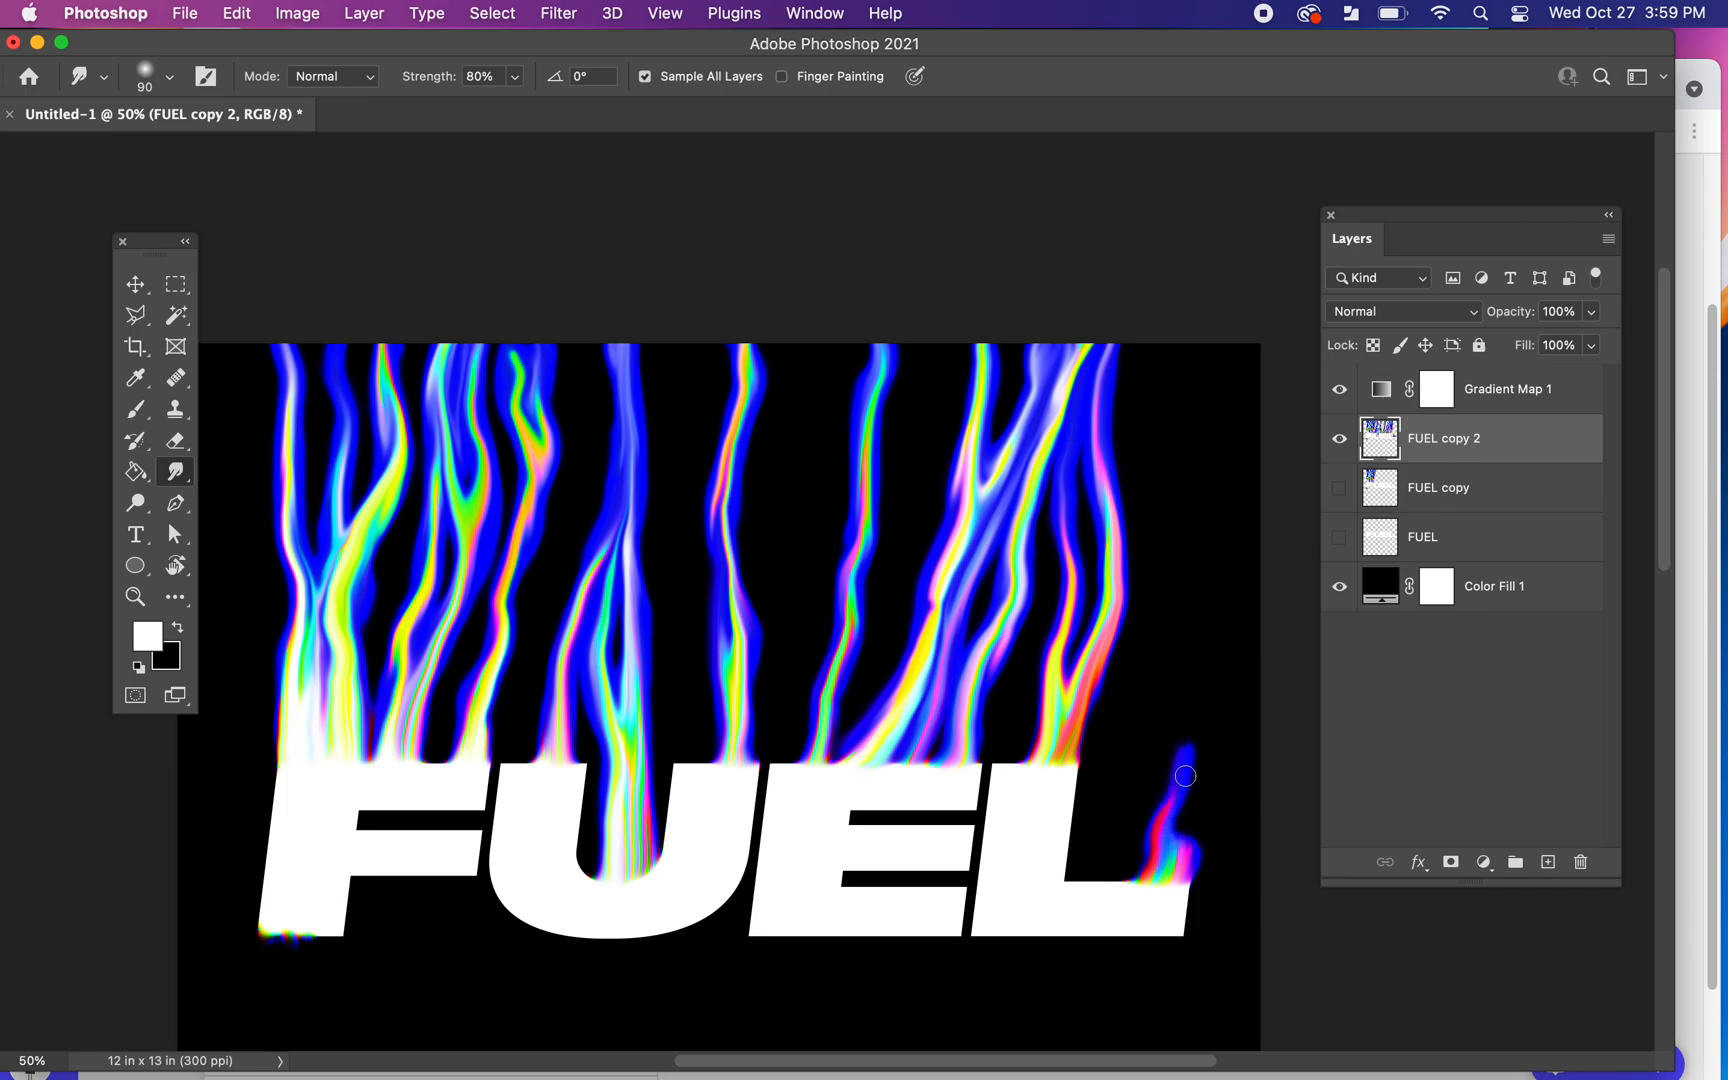
mouse_move(1167, 829)
mouse_down()
mouse_move(1189, 740)
mouse_move(1181, 853)
mouse_move(1196, 698)
mouse_up()
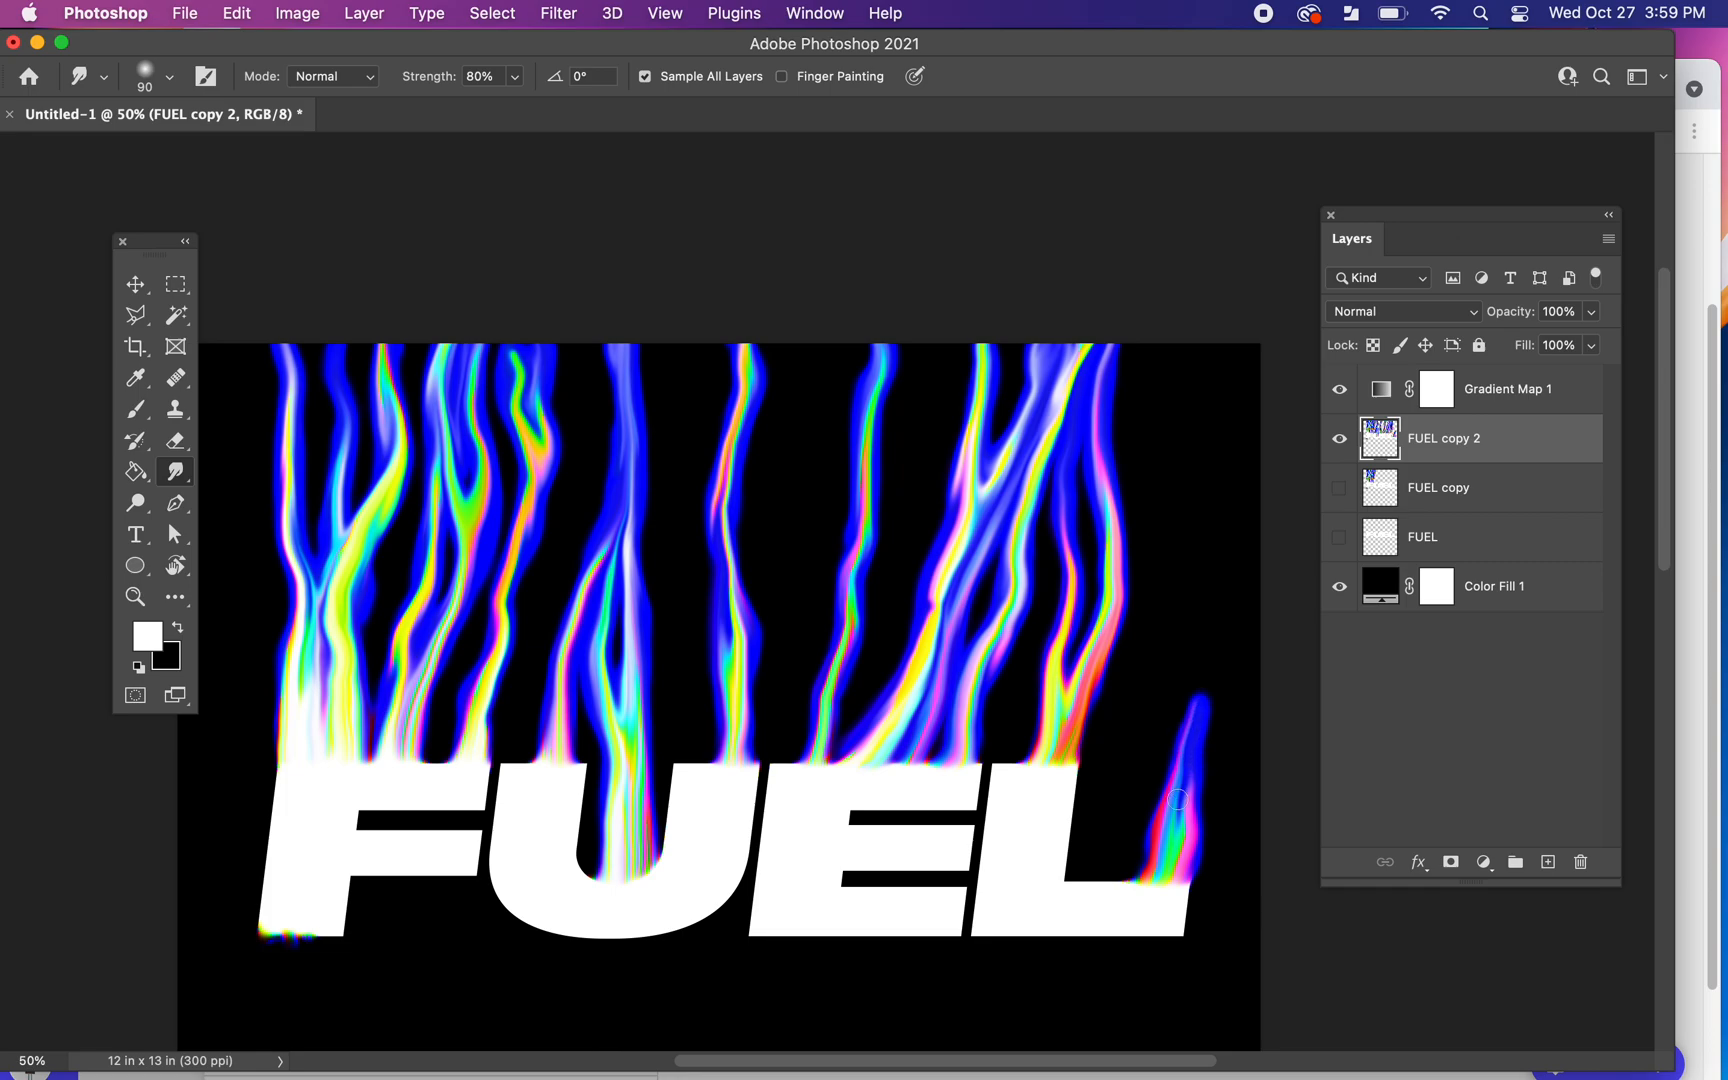
drag(1178, 832, 1252, 512)
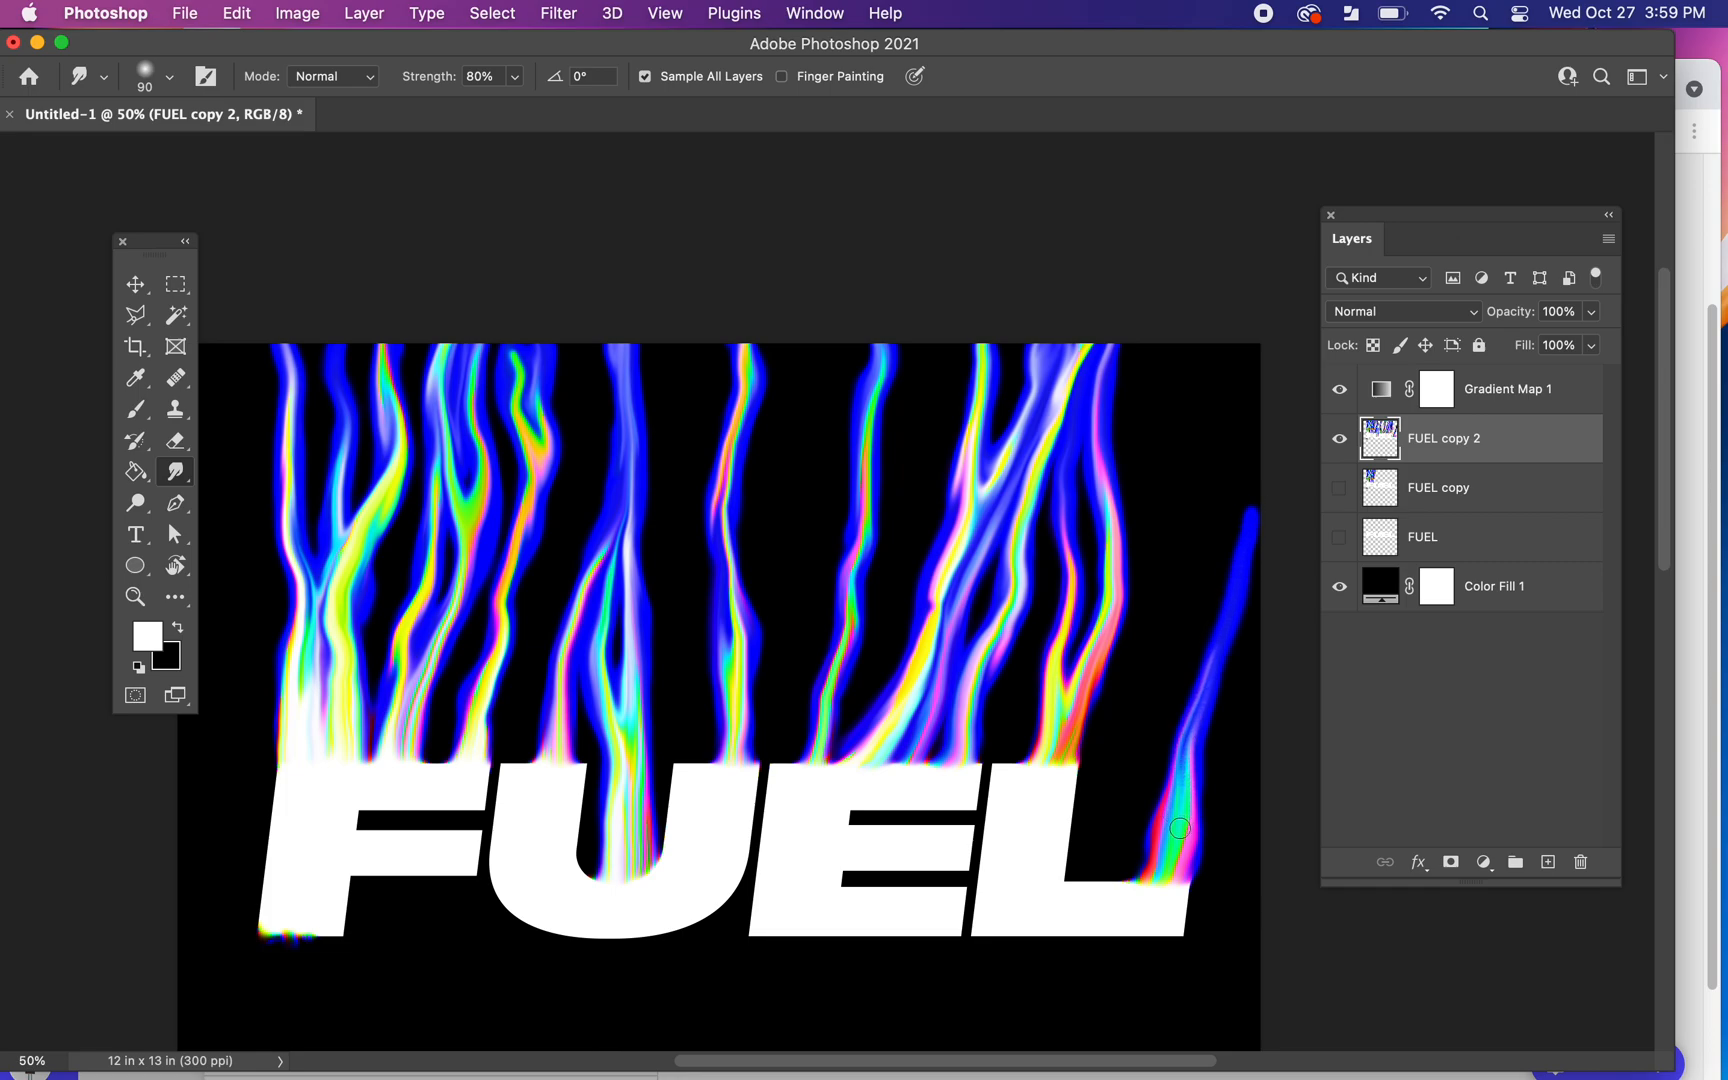
drag(1187, 750, 1256, 497)
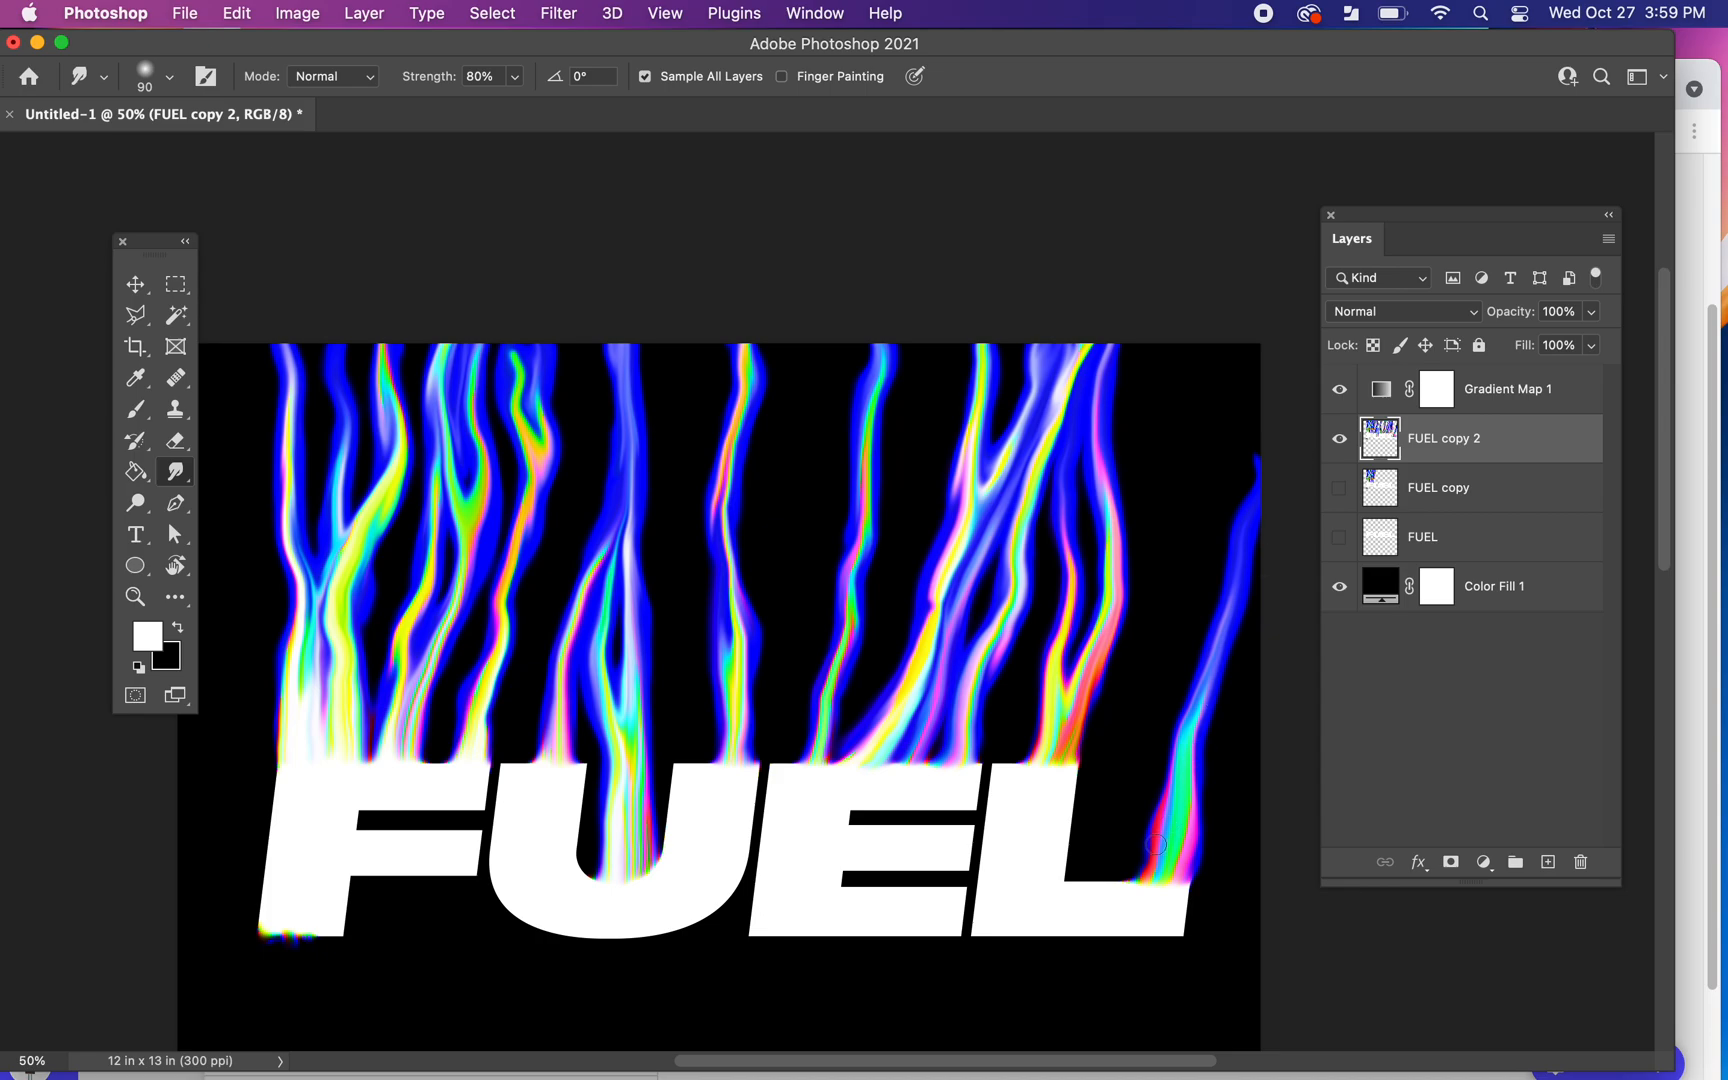
Step: Smudge a left strand upward from the L foot's flame, splitting it into a fork
drag(1145, 865, 1168, 640)
drag(1170, 757, 1185, 572)
mouse_move(1152, 857)
mouse_down()
mouse_move(1206, 460)
mouse_move(1201, 489)
mouse_up()
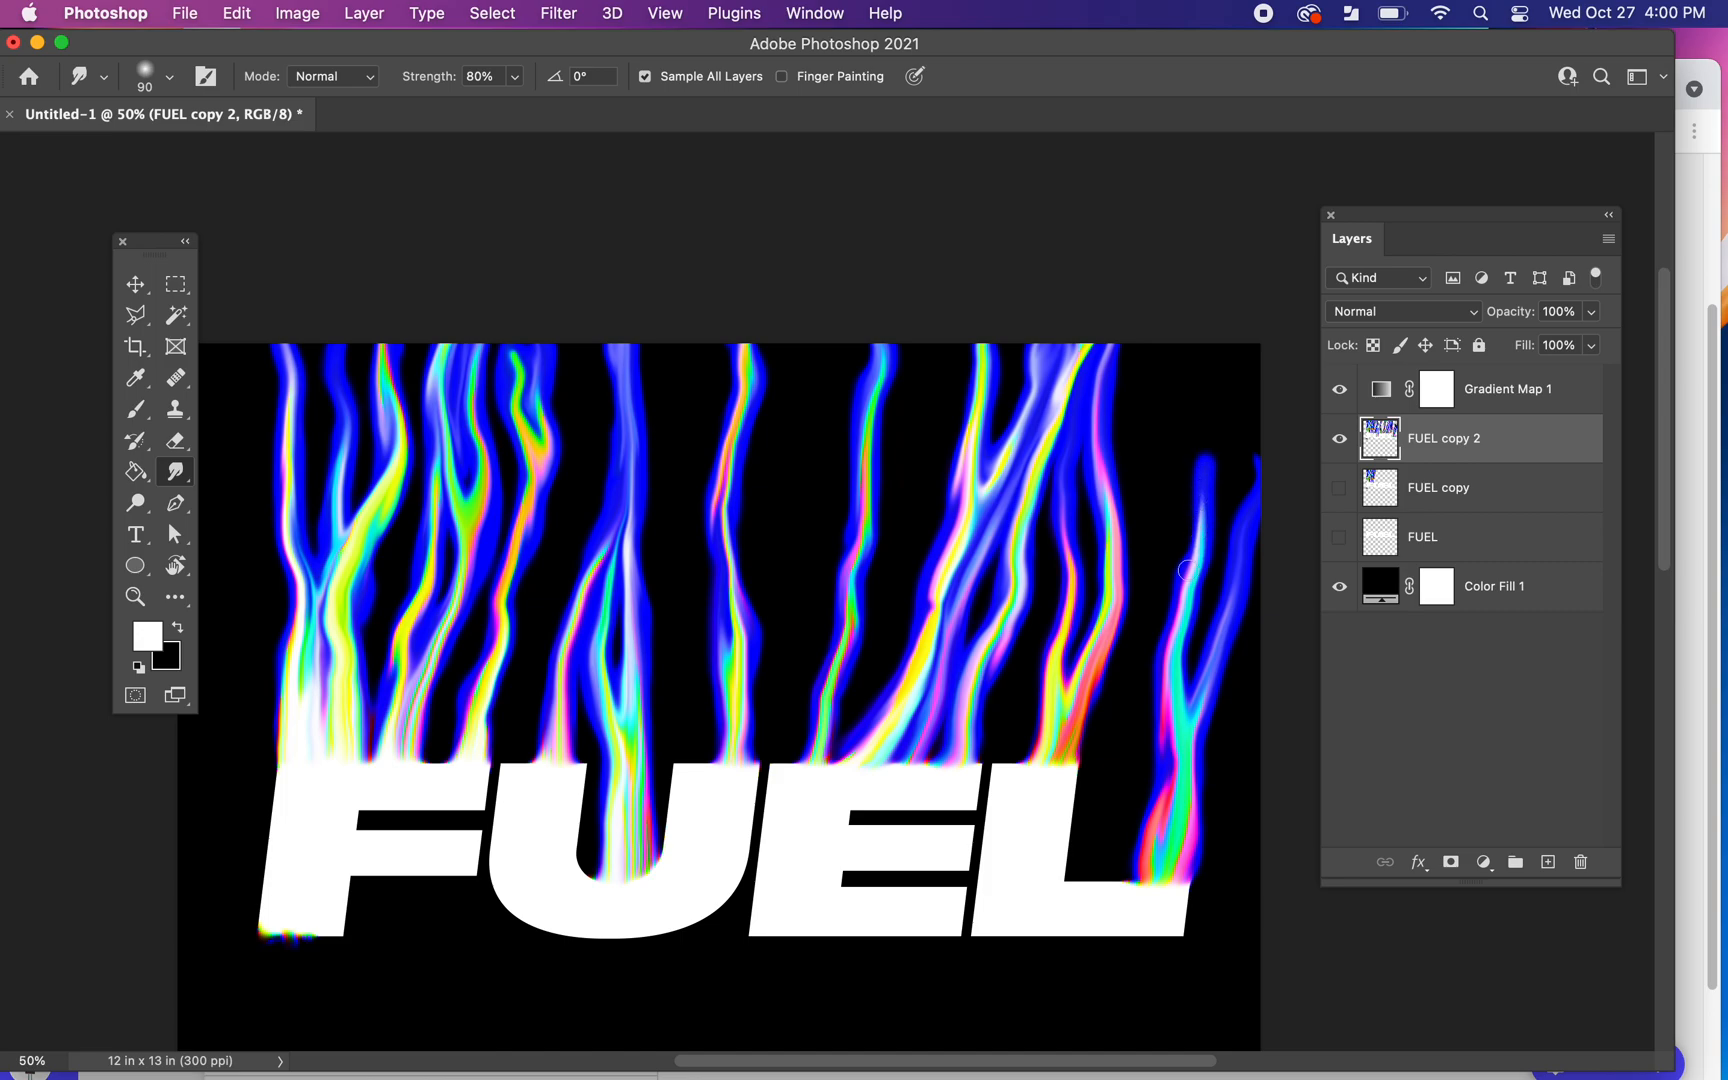
drag(1194, 561, 1224, 418)
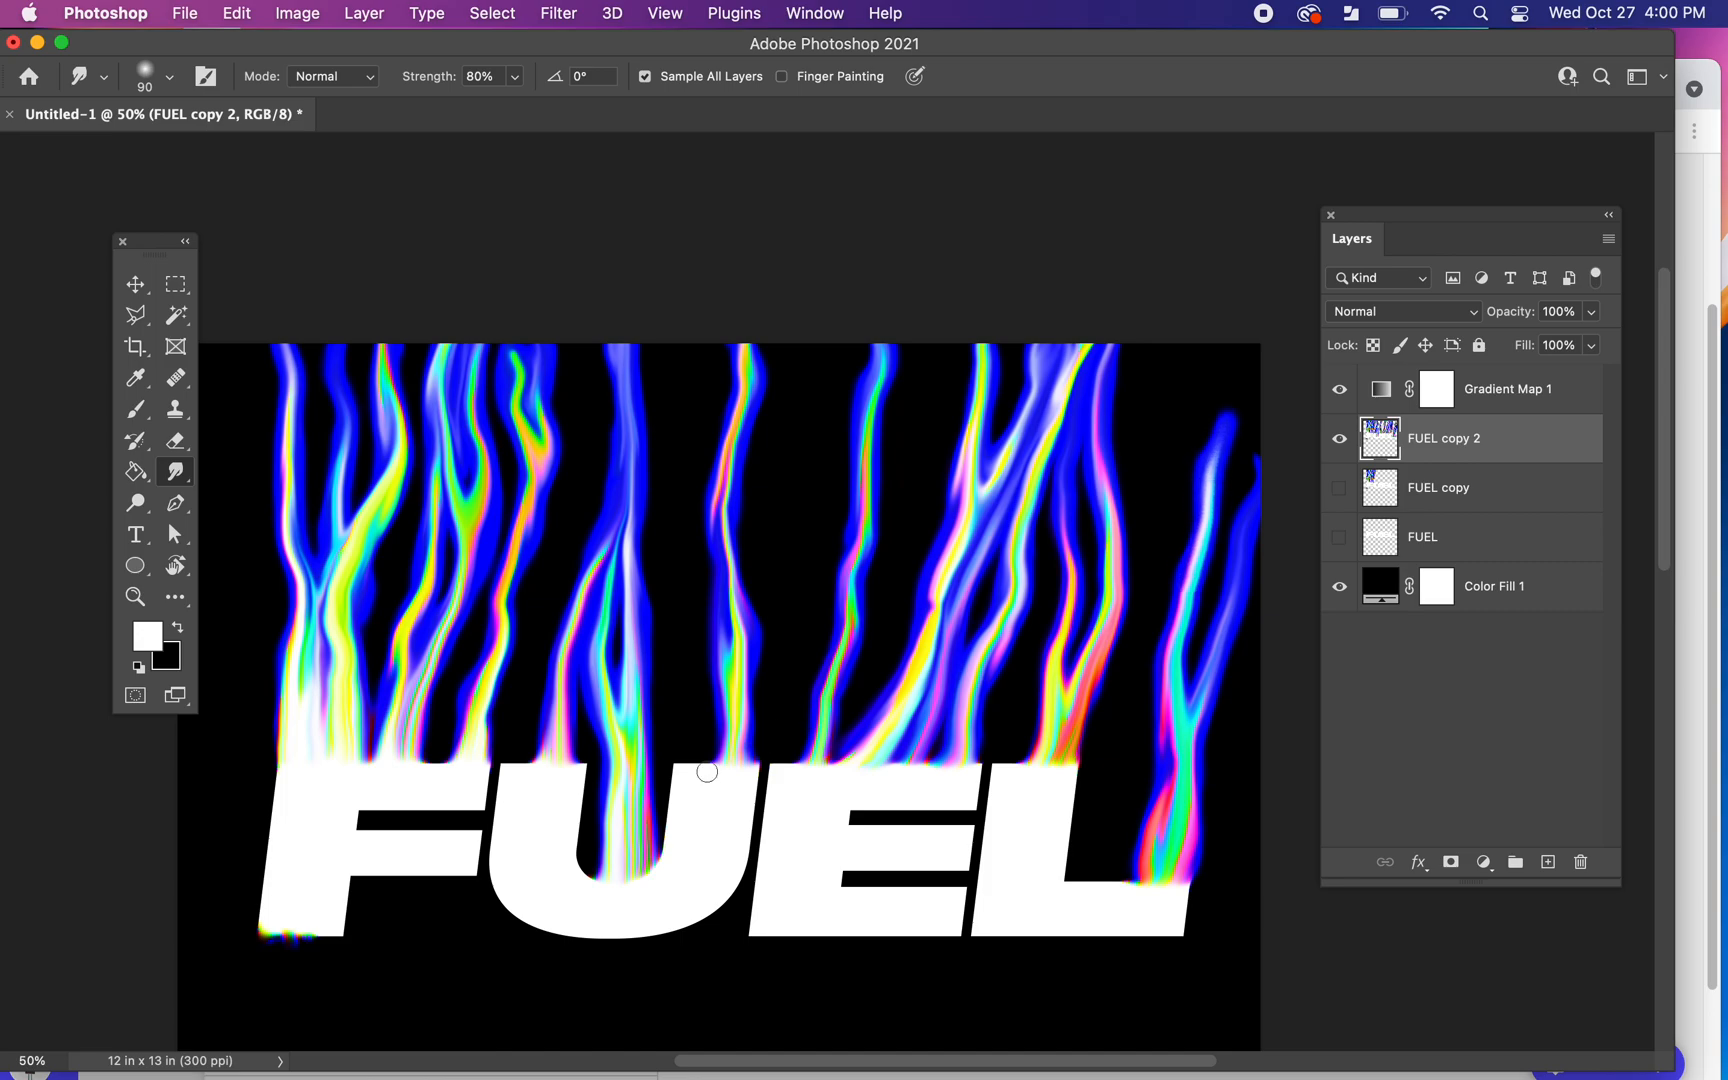
Step: Branch a right strand from the flame inside the U and blend it into the U's right flame up to the canvas's top edge
drag(648, 817, 670, 692)
drag(649, 782, 678, 685)
drag(639, 855, 708, 593)
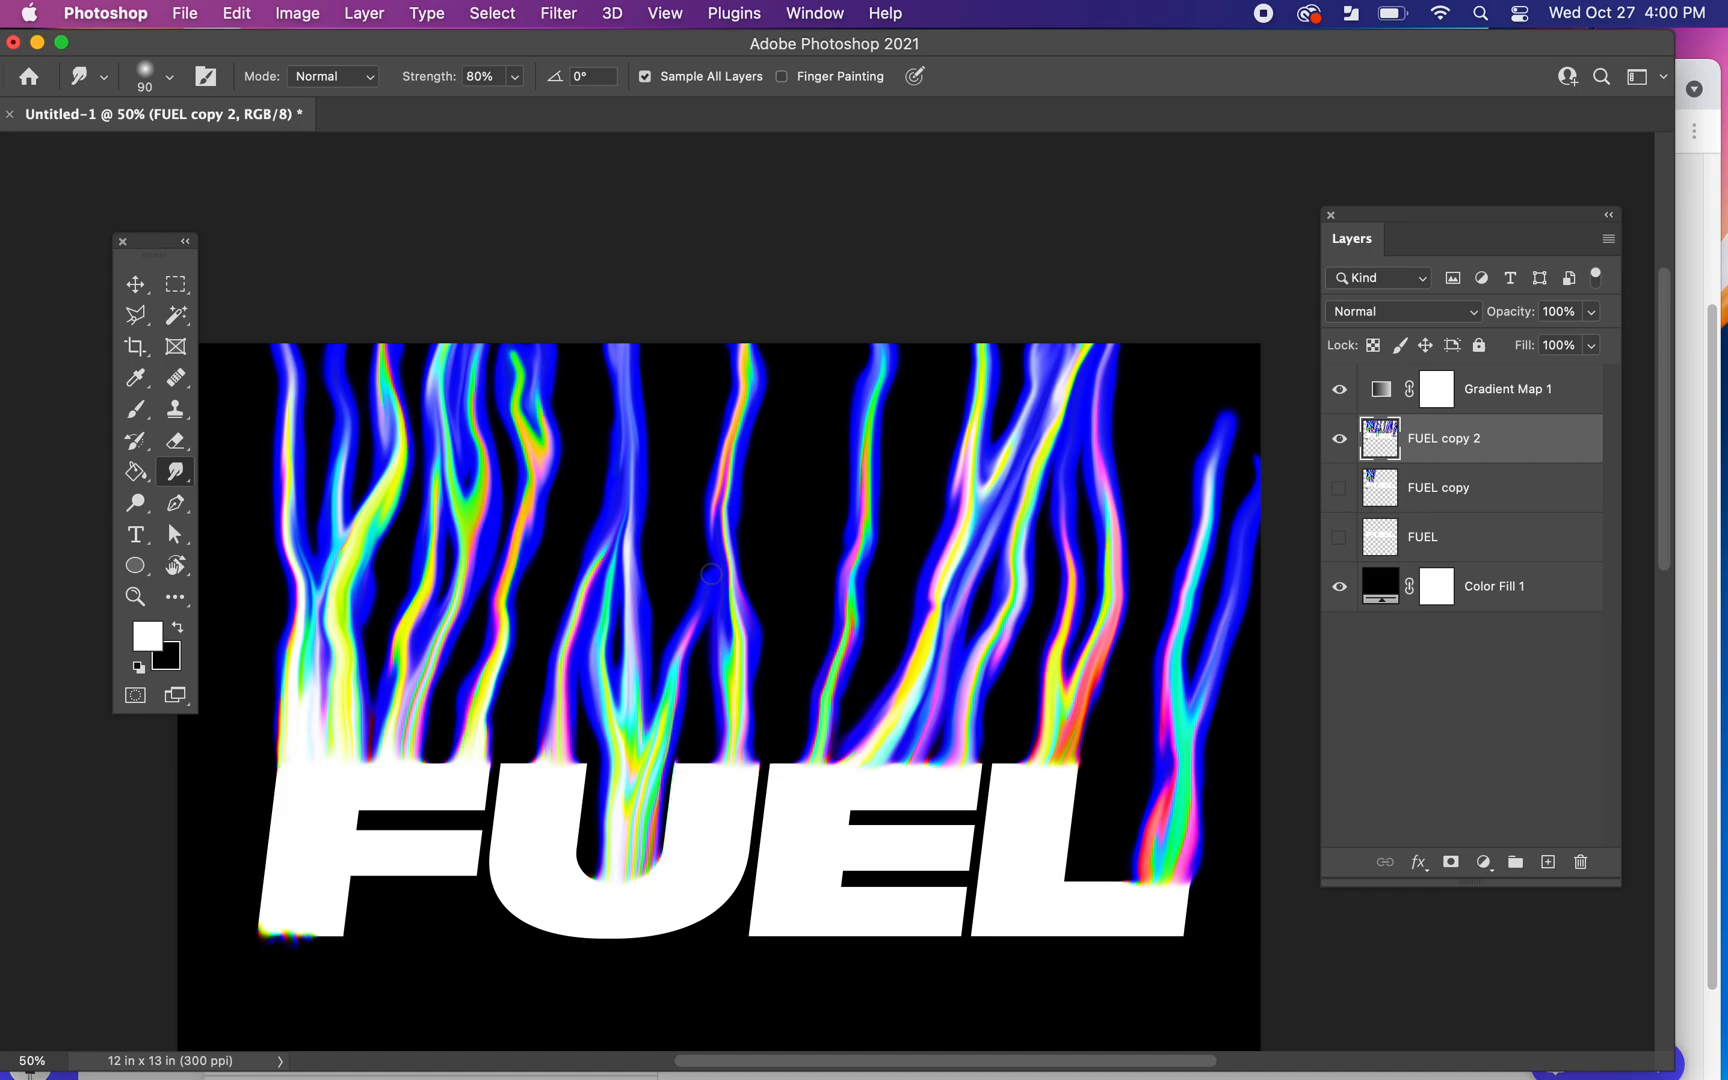
drag(694, 631, 731, 460)
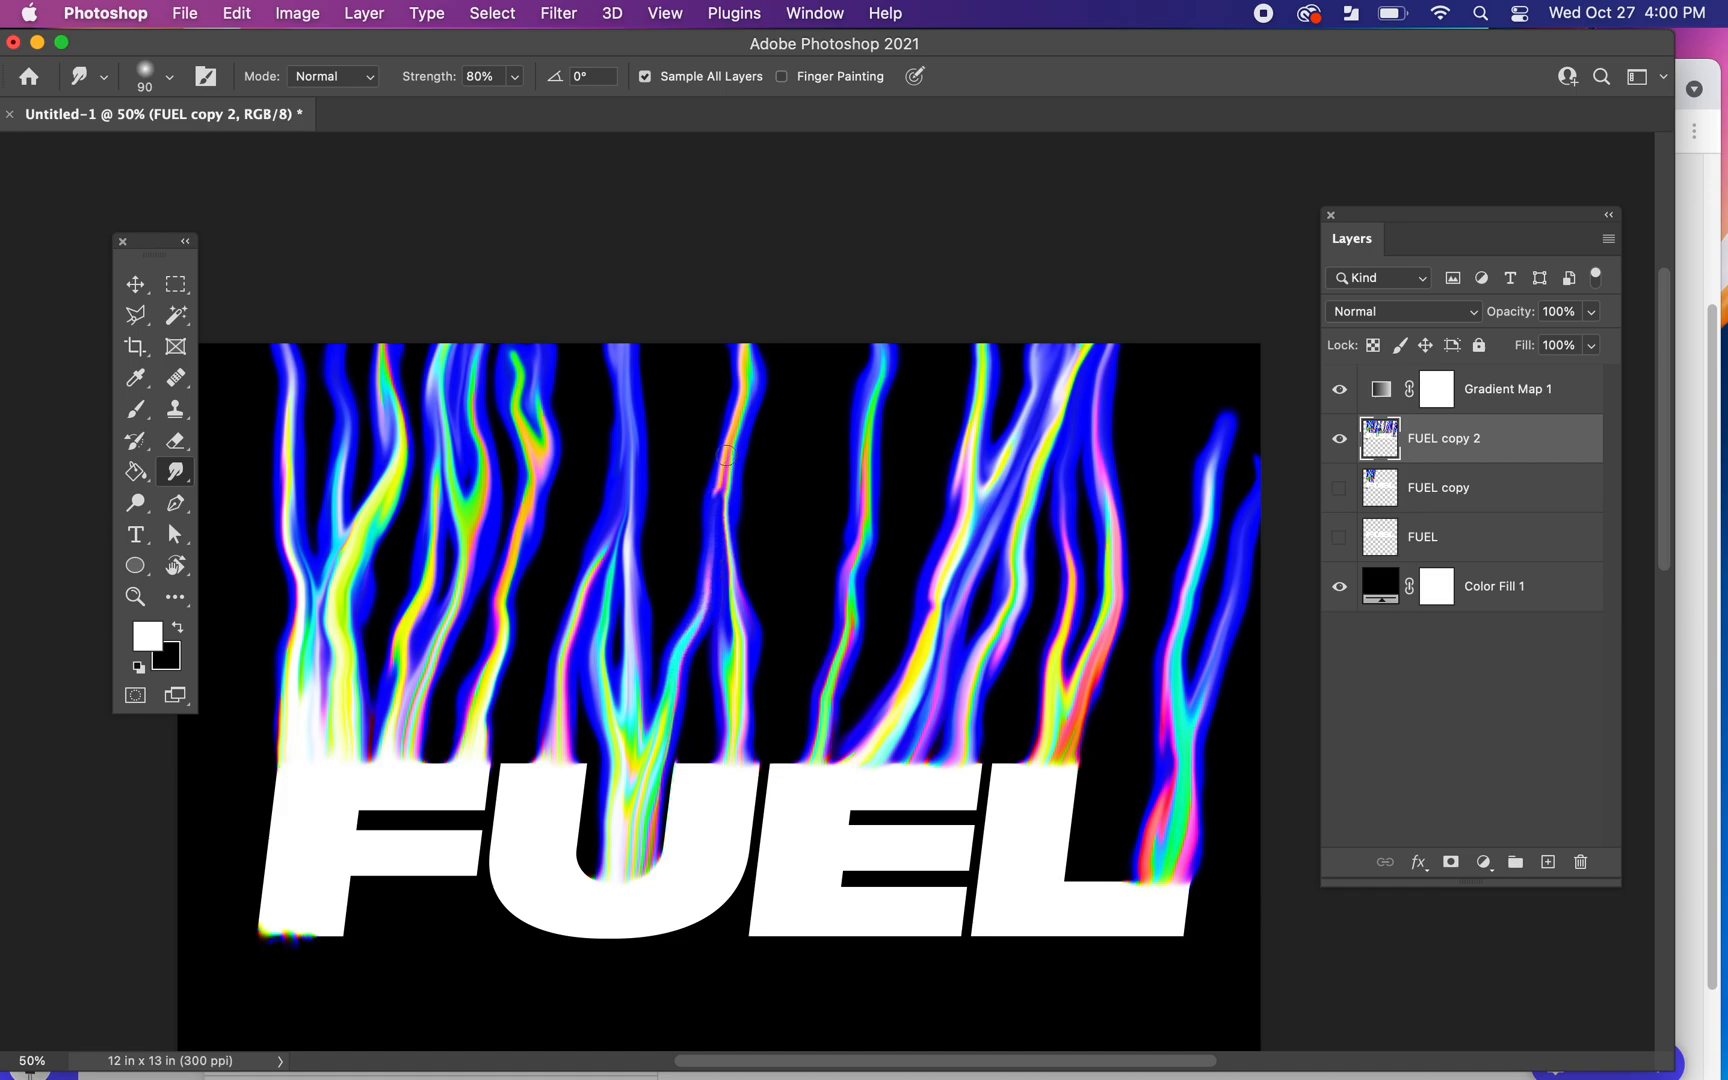
drag(703, 606, 748, 350)
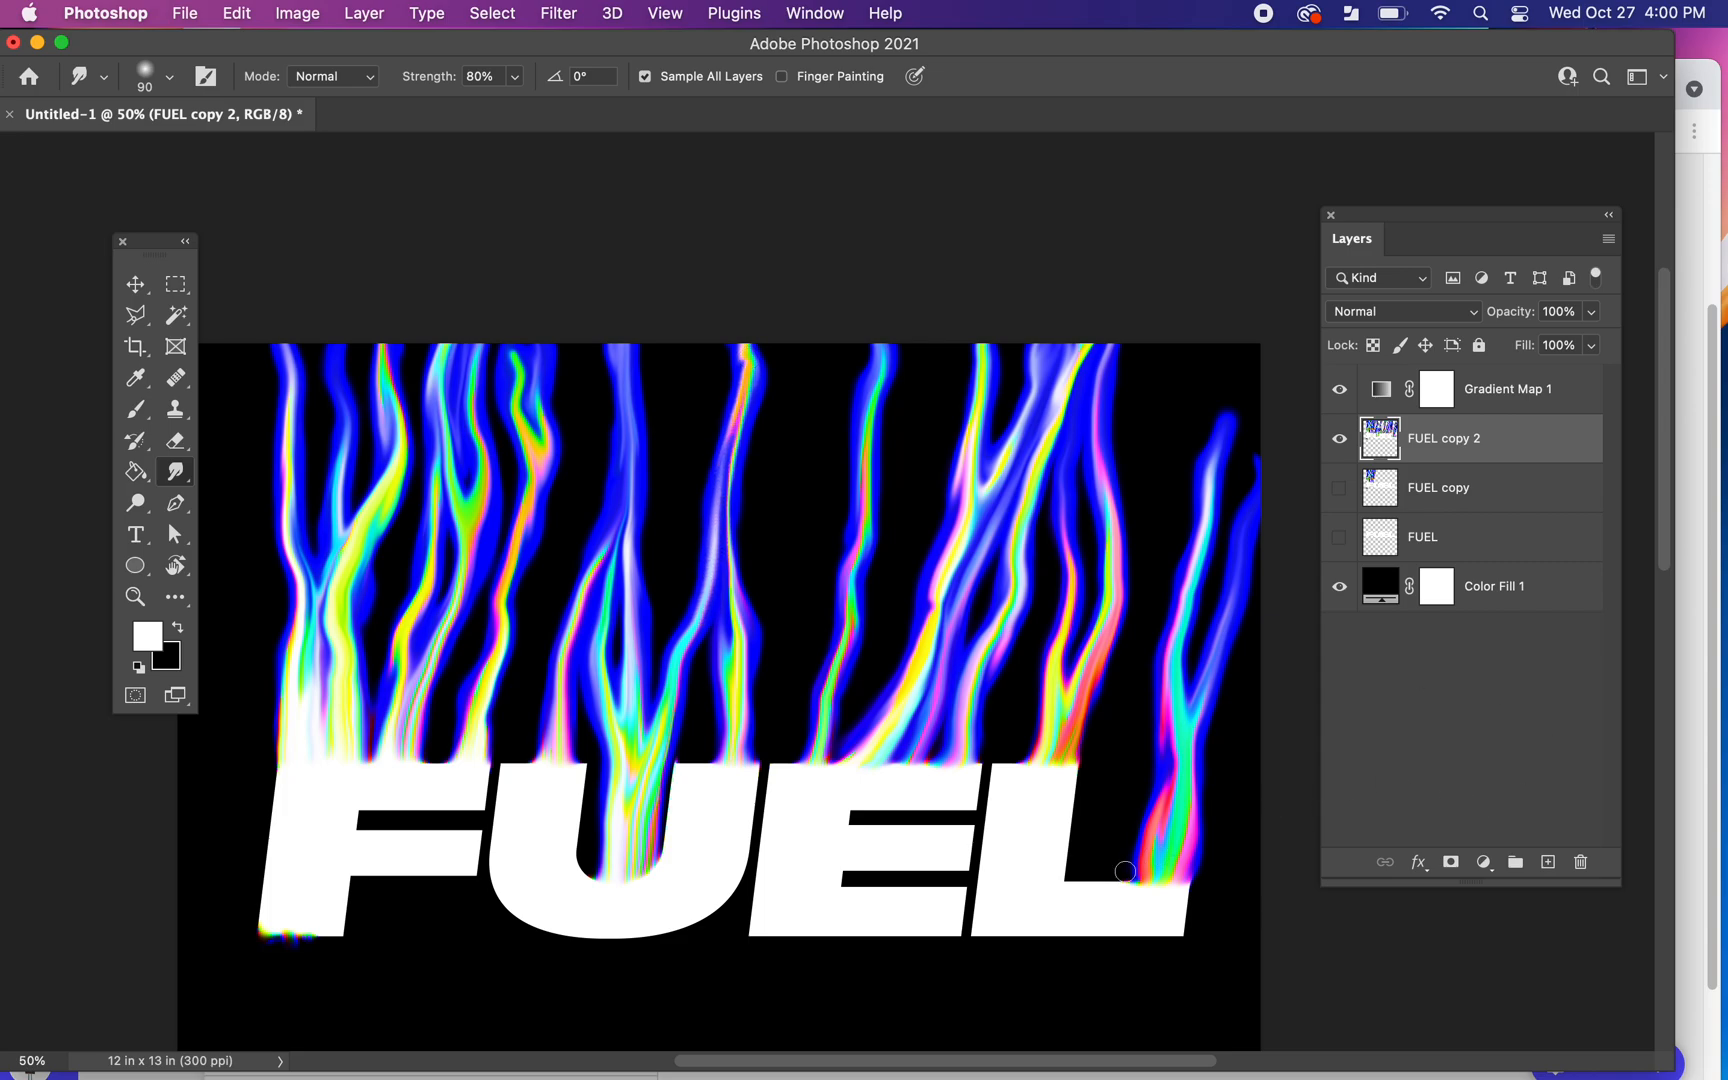
Step: Extend the left strand of the L foot's flame to the canvas's top edge and widen the flame's base leftward
mouse_move(1124, 869)
mouse_down()
mouse_move(1269, 511)
mouse_move(1209, 525)
mouse_move(1232, 298)
mouse_up()
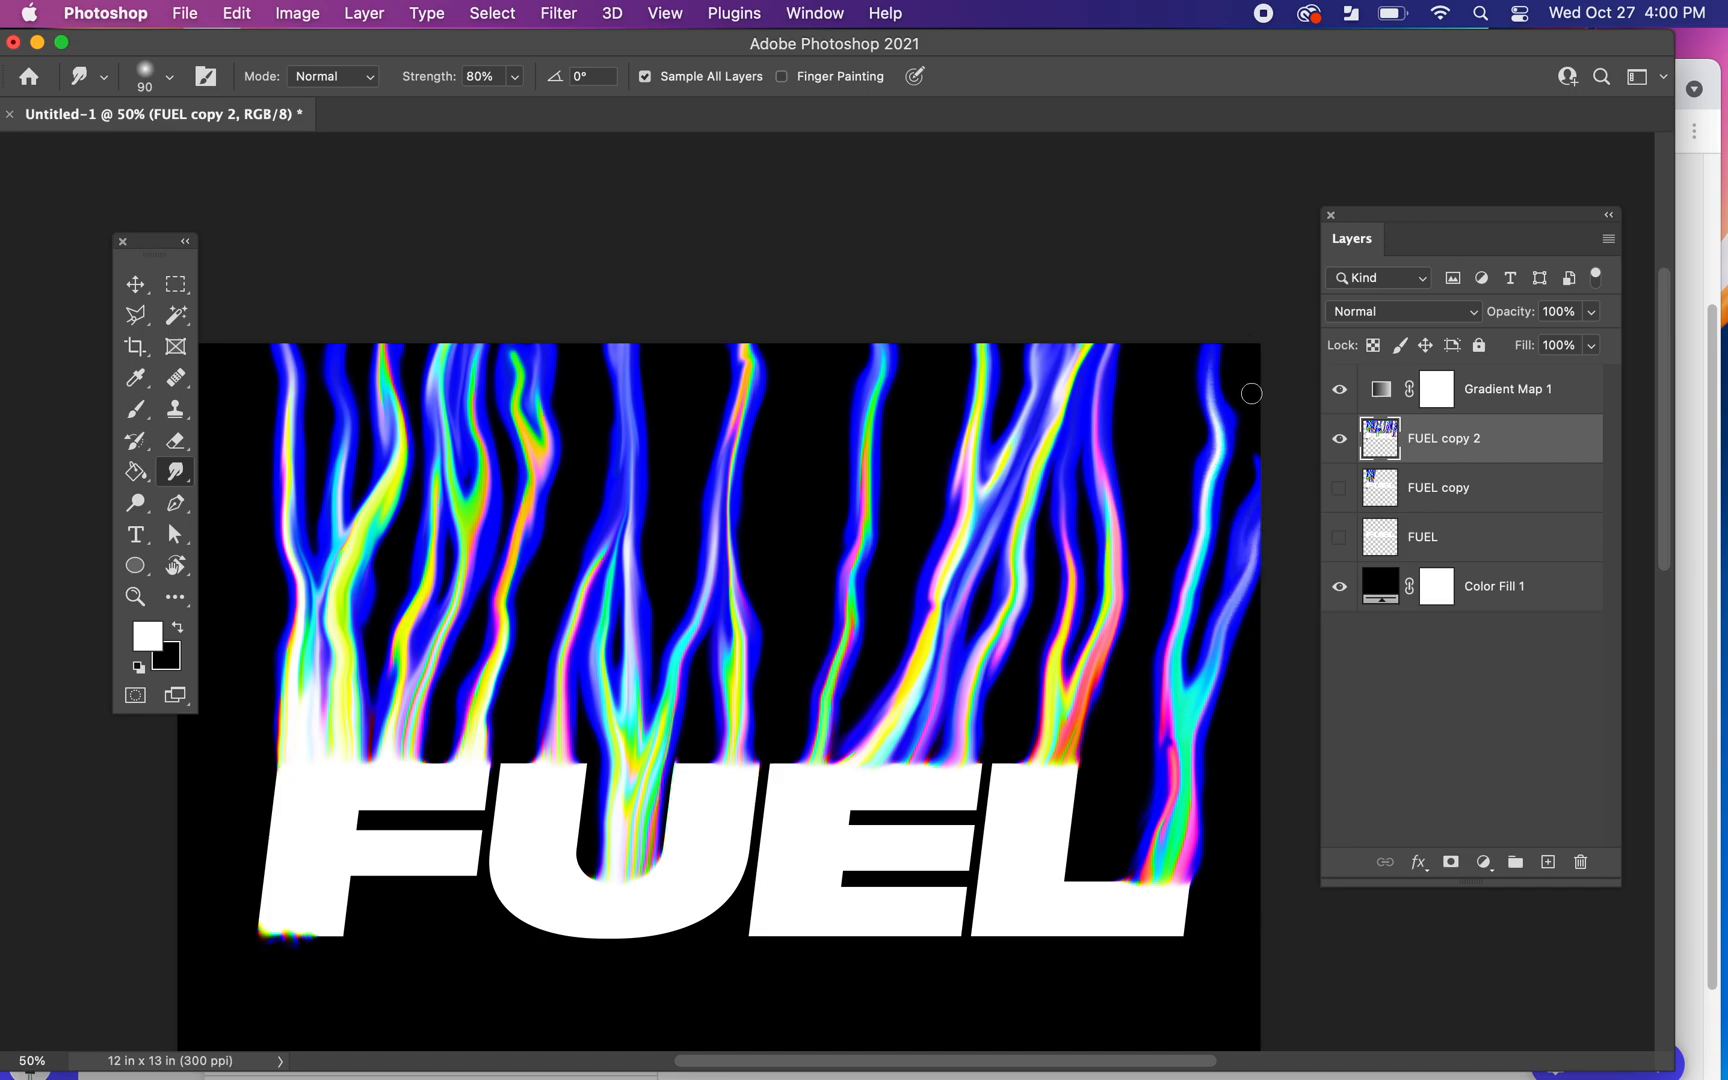
mouse_move(1168, 743)
mouse_down()
mouse_move(1132, 873)
mouse_move(1166, 819)
mouse_move(1173, 648)
mouse_up()
drag(1194, 570, 1235, 308)
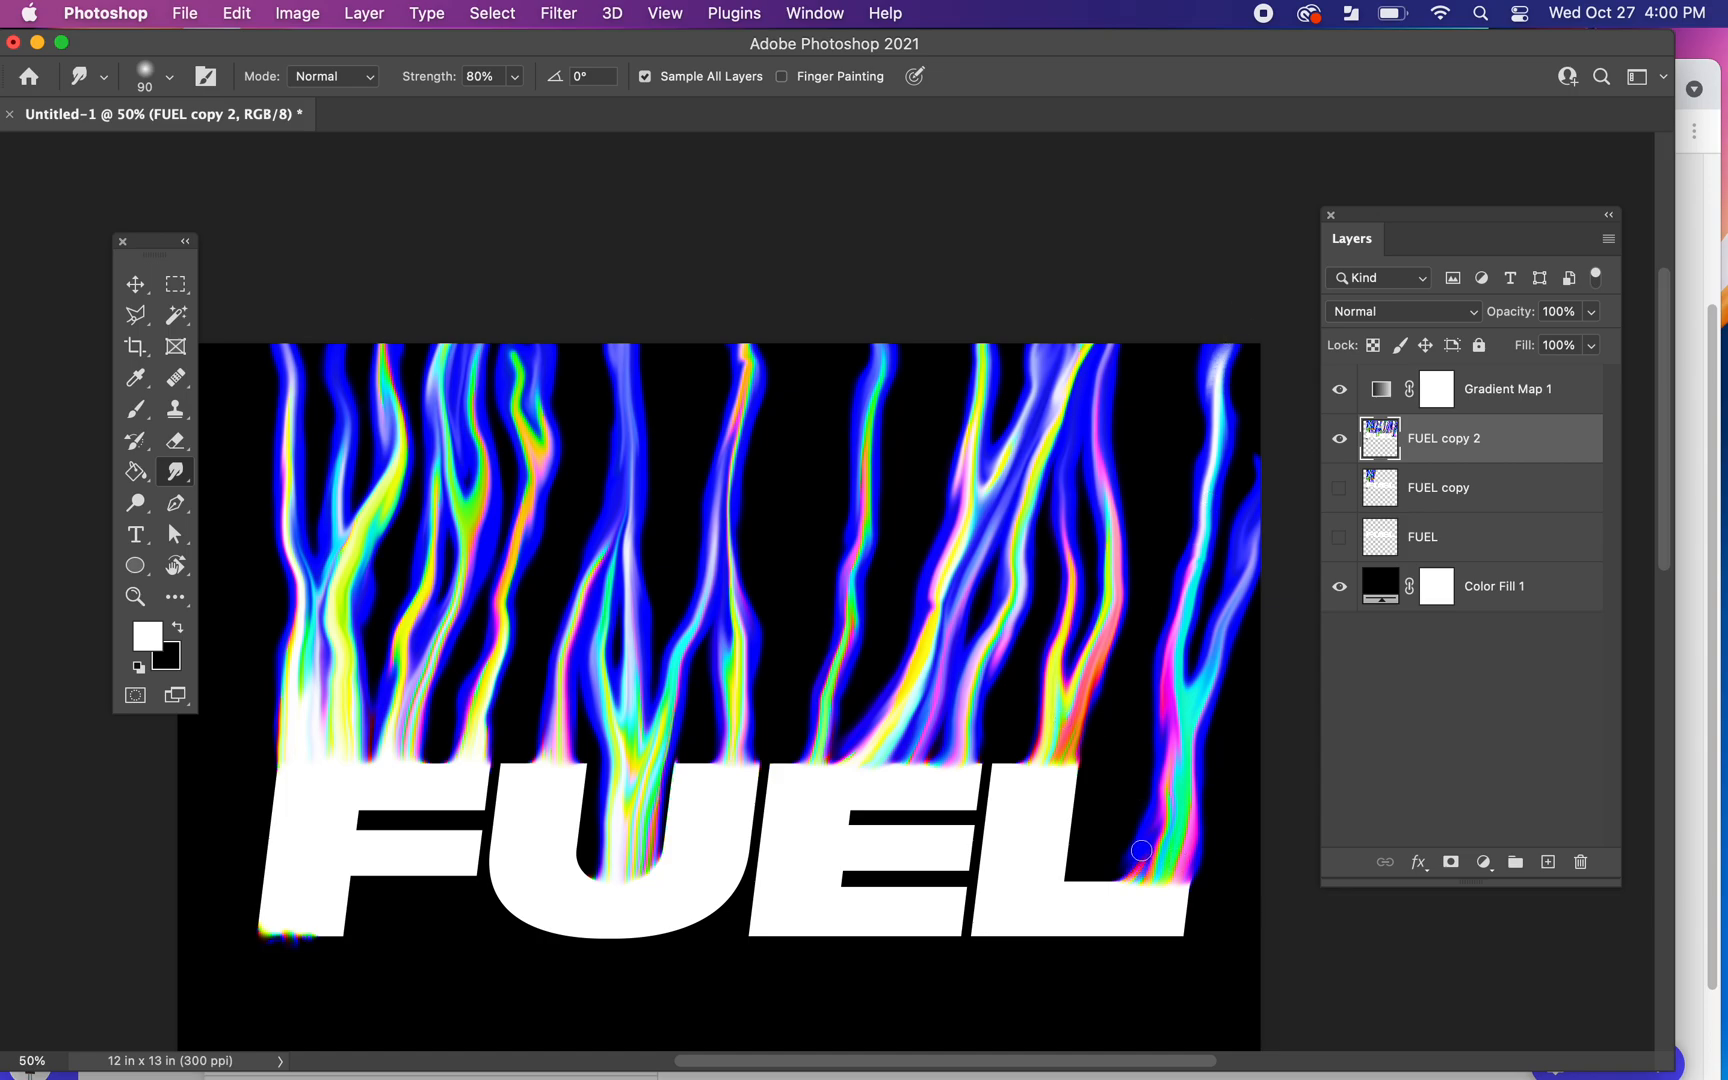
mouse_move(1140, 868)
mouse_down()
mouse_move(1165, 795)
mouse_move(1152, 820)
mouse_move(1172, 625)
mouse_move(1201, 588)
mouse_up()
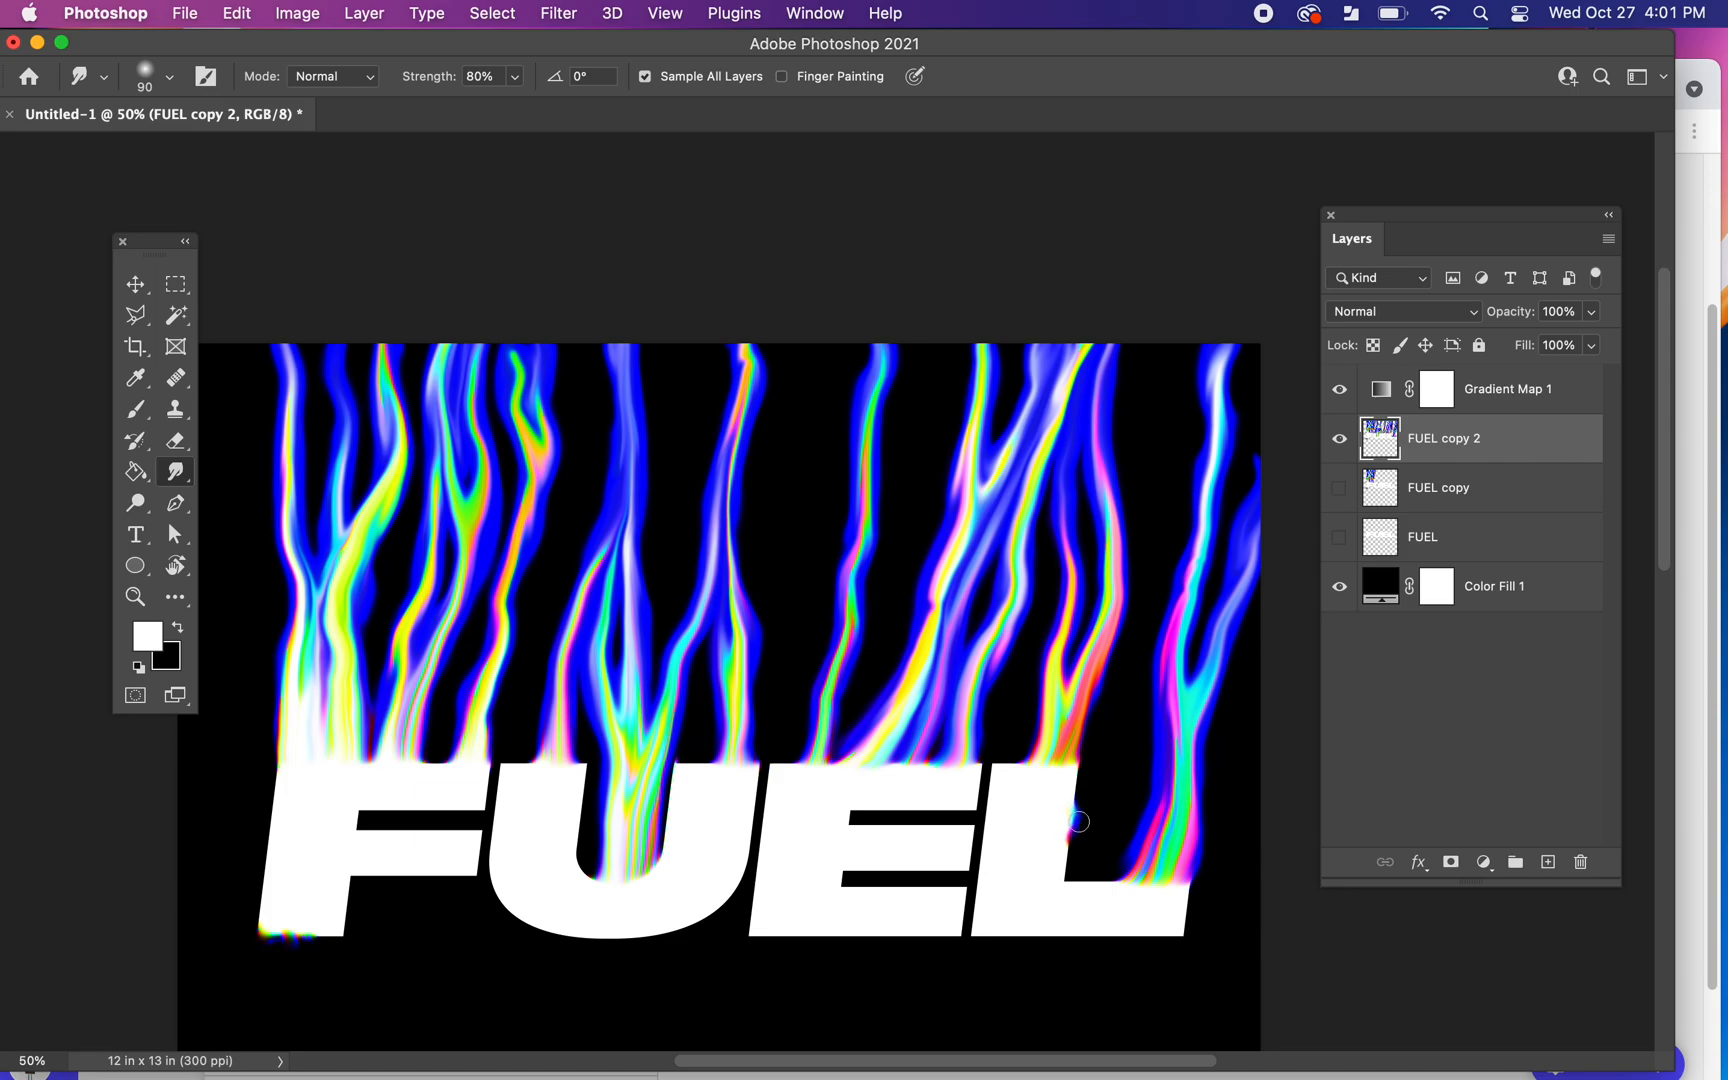
Step: Try to smudge a flame from the L stem's inner edge into the foot's flame and streak the inner corner sideways
mouse_move(1080, 828)
mouse_down()
mouse_move(1117, 775)
mouse_move(1090, 818)
mouse_move(1128, 718)
mouse_move(1072, 849)
mouse_move(1177, 623)
mouse_up()
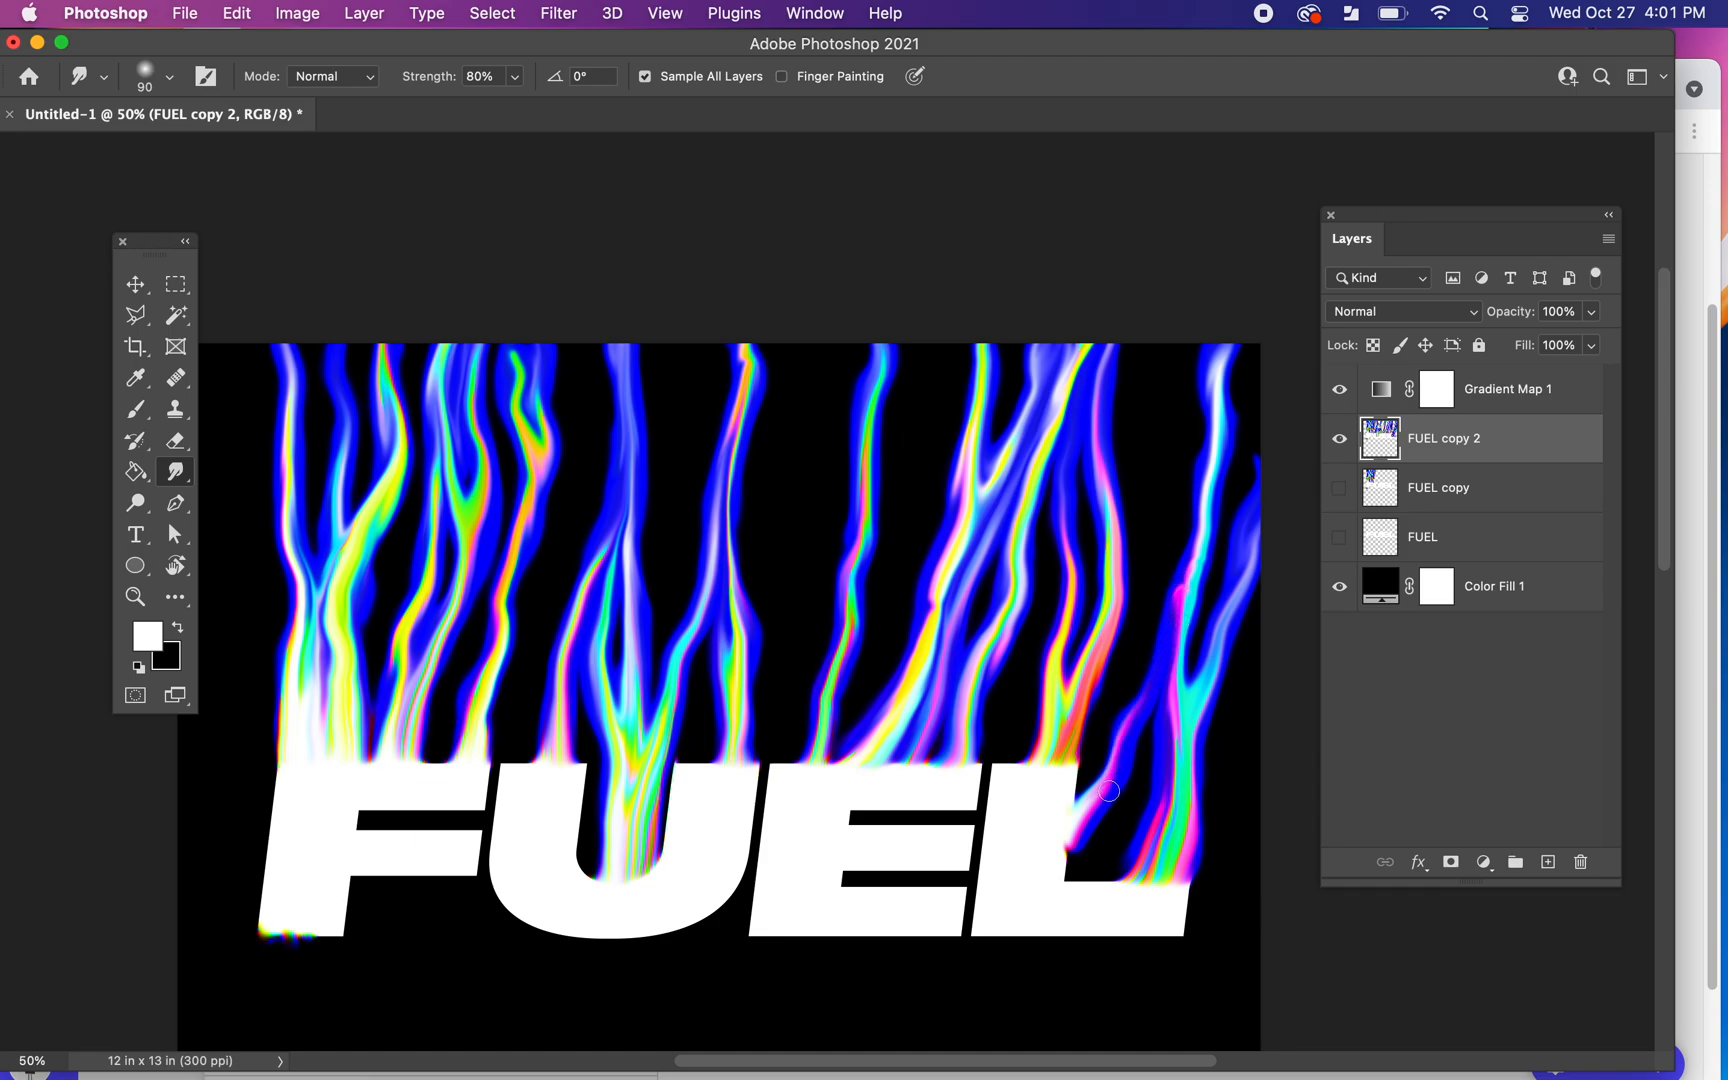
mouse_move(1130, 728)
mouse_down()
mouse_move(1175, 652)
mouse_move(1189, 535)
mouse_move(1206, 537)
mouse_move(1222, 343)
mouse_up()
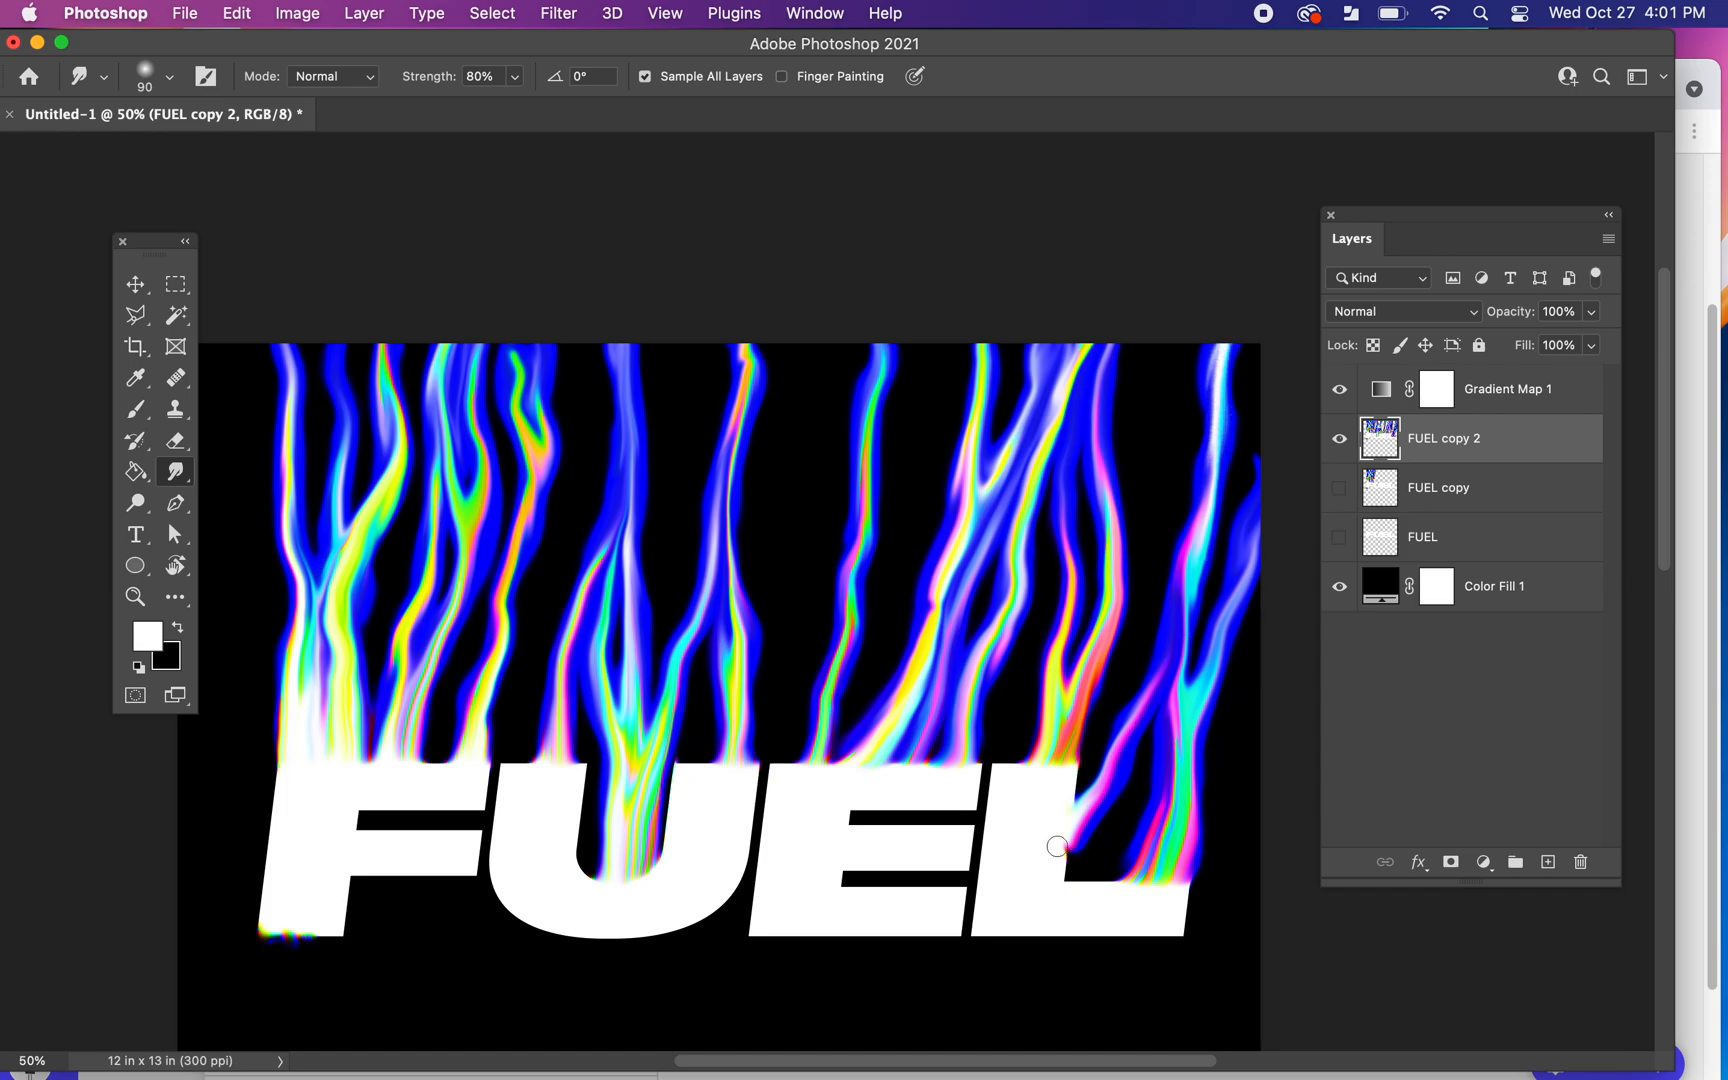
mouse_move(1072, 840)
mouse_down()
mouse_move(1070, 870)
mouse_move(1142, 872)
mouse_up()
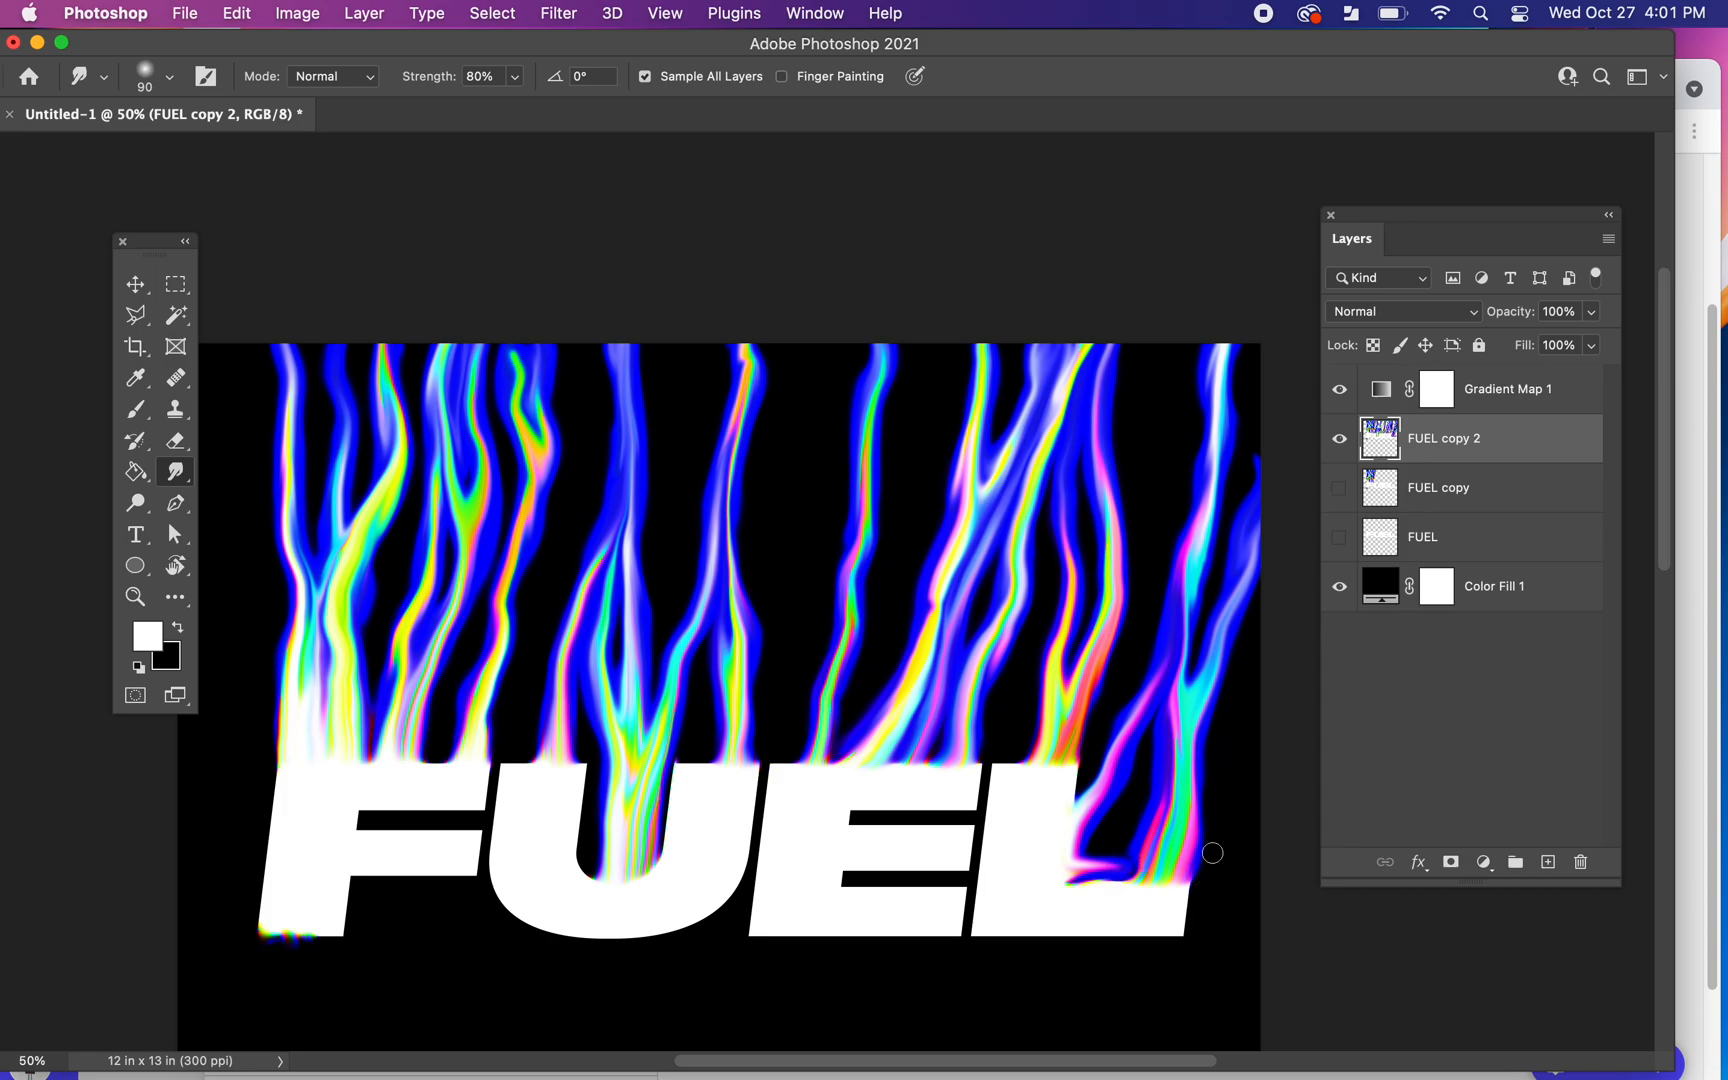
Step: Undo the smudges made from the L stem's inner edge and inner corner
scroll(1151, 862, down, 1)
key(super+z)
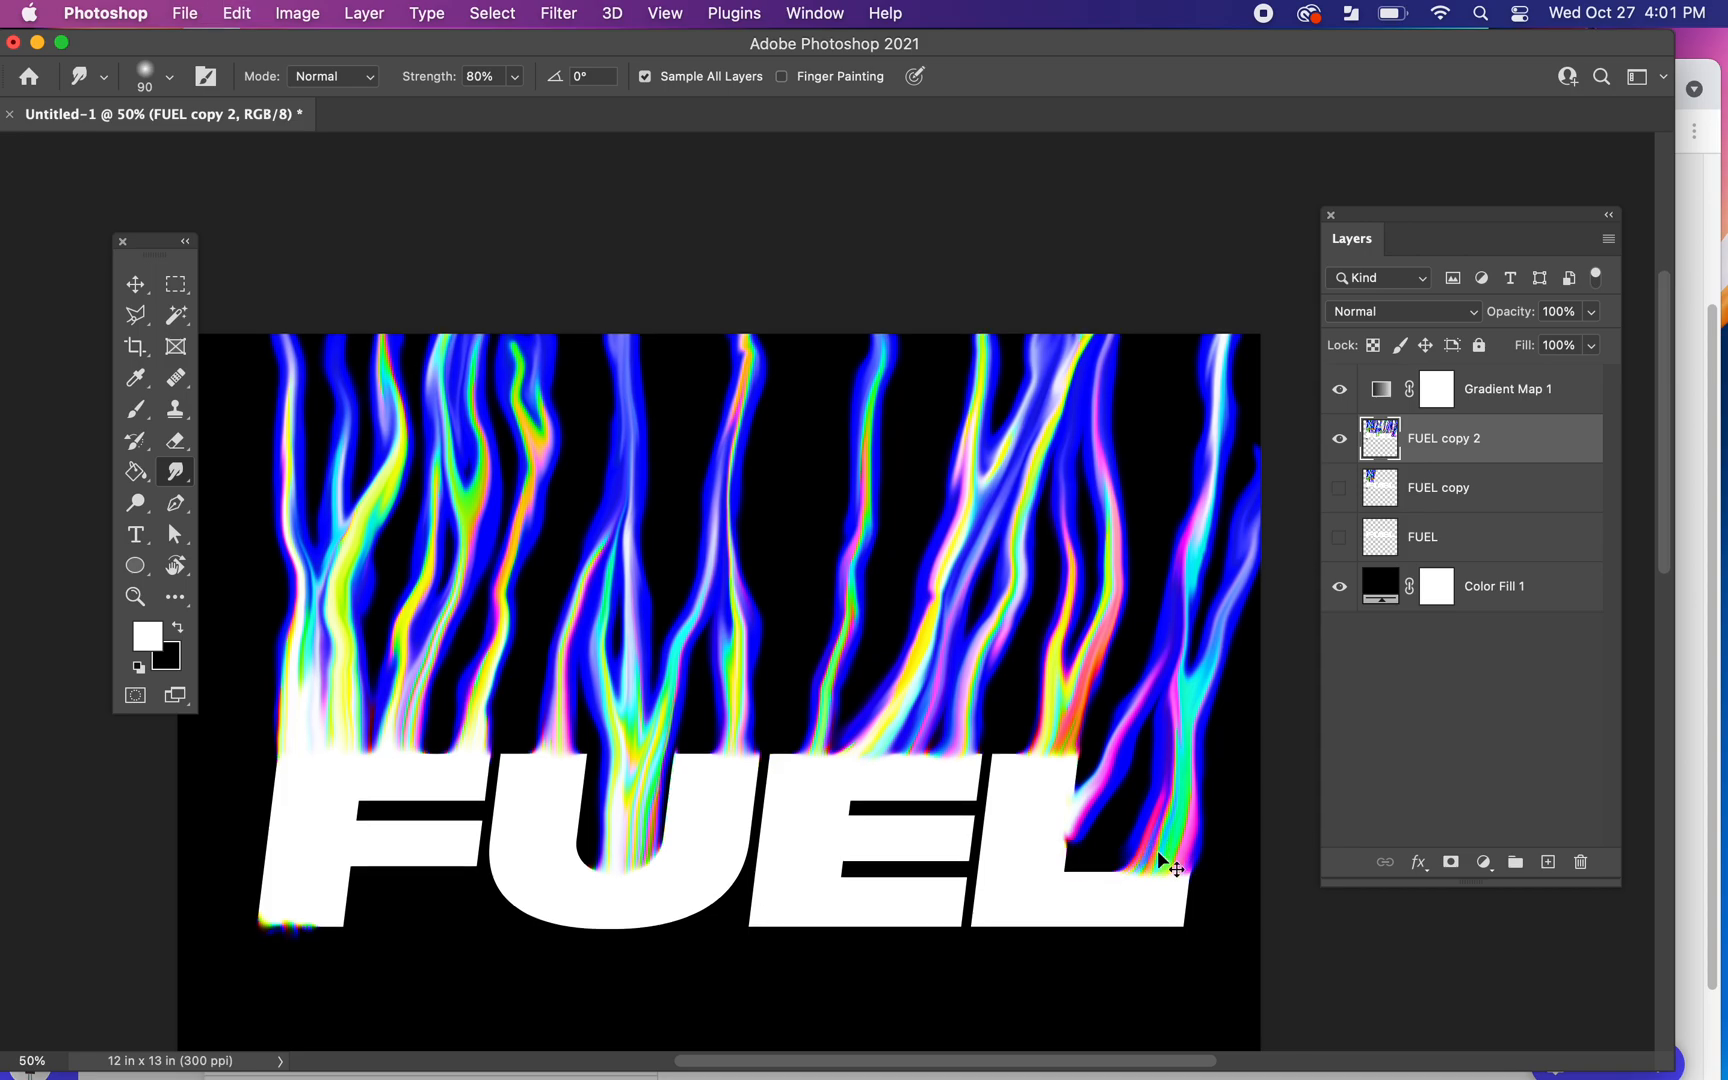
key(super+z)
key(super+z)
key(super+minus)
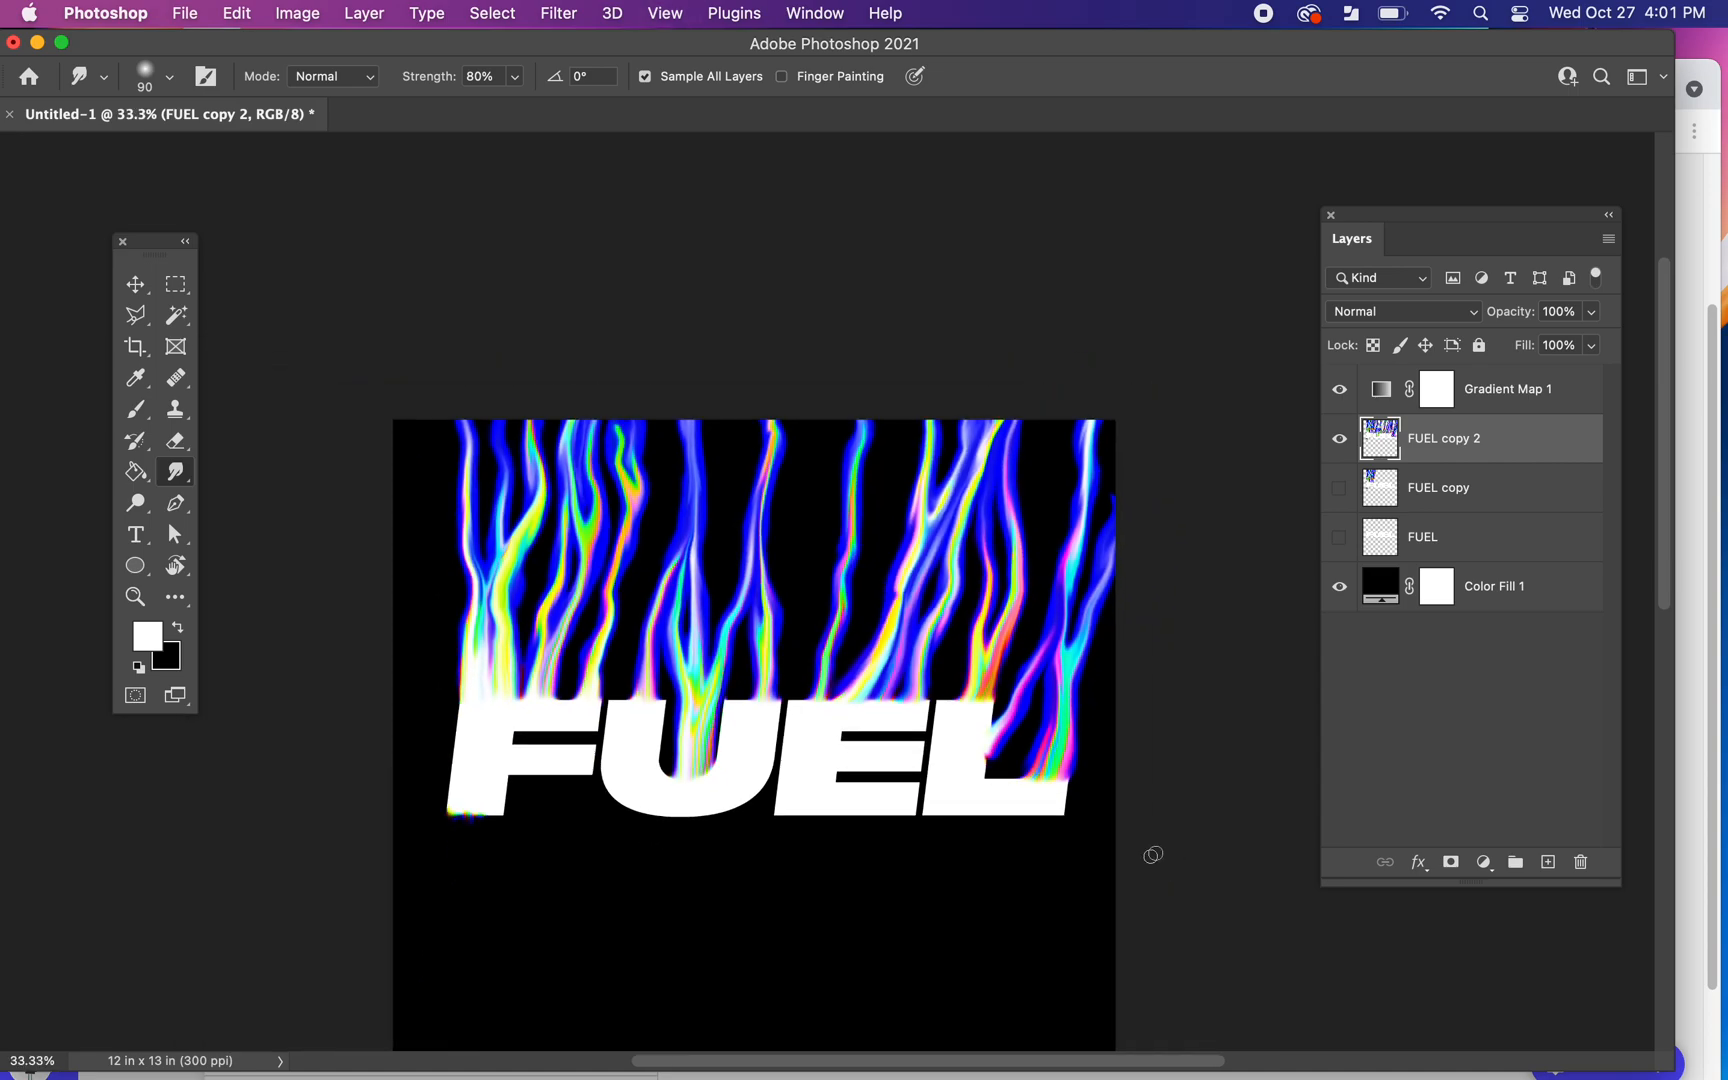
key(super+z)
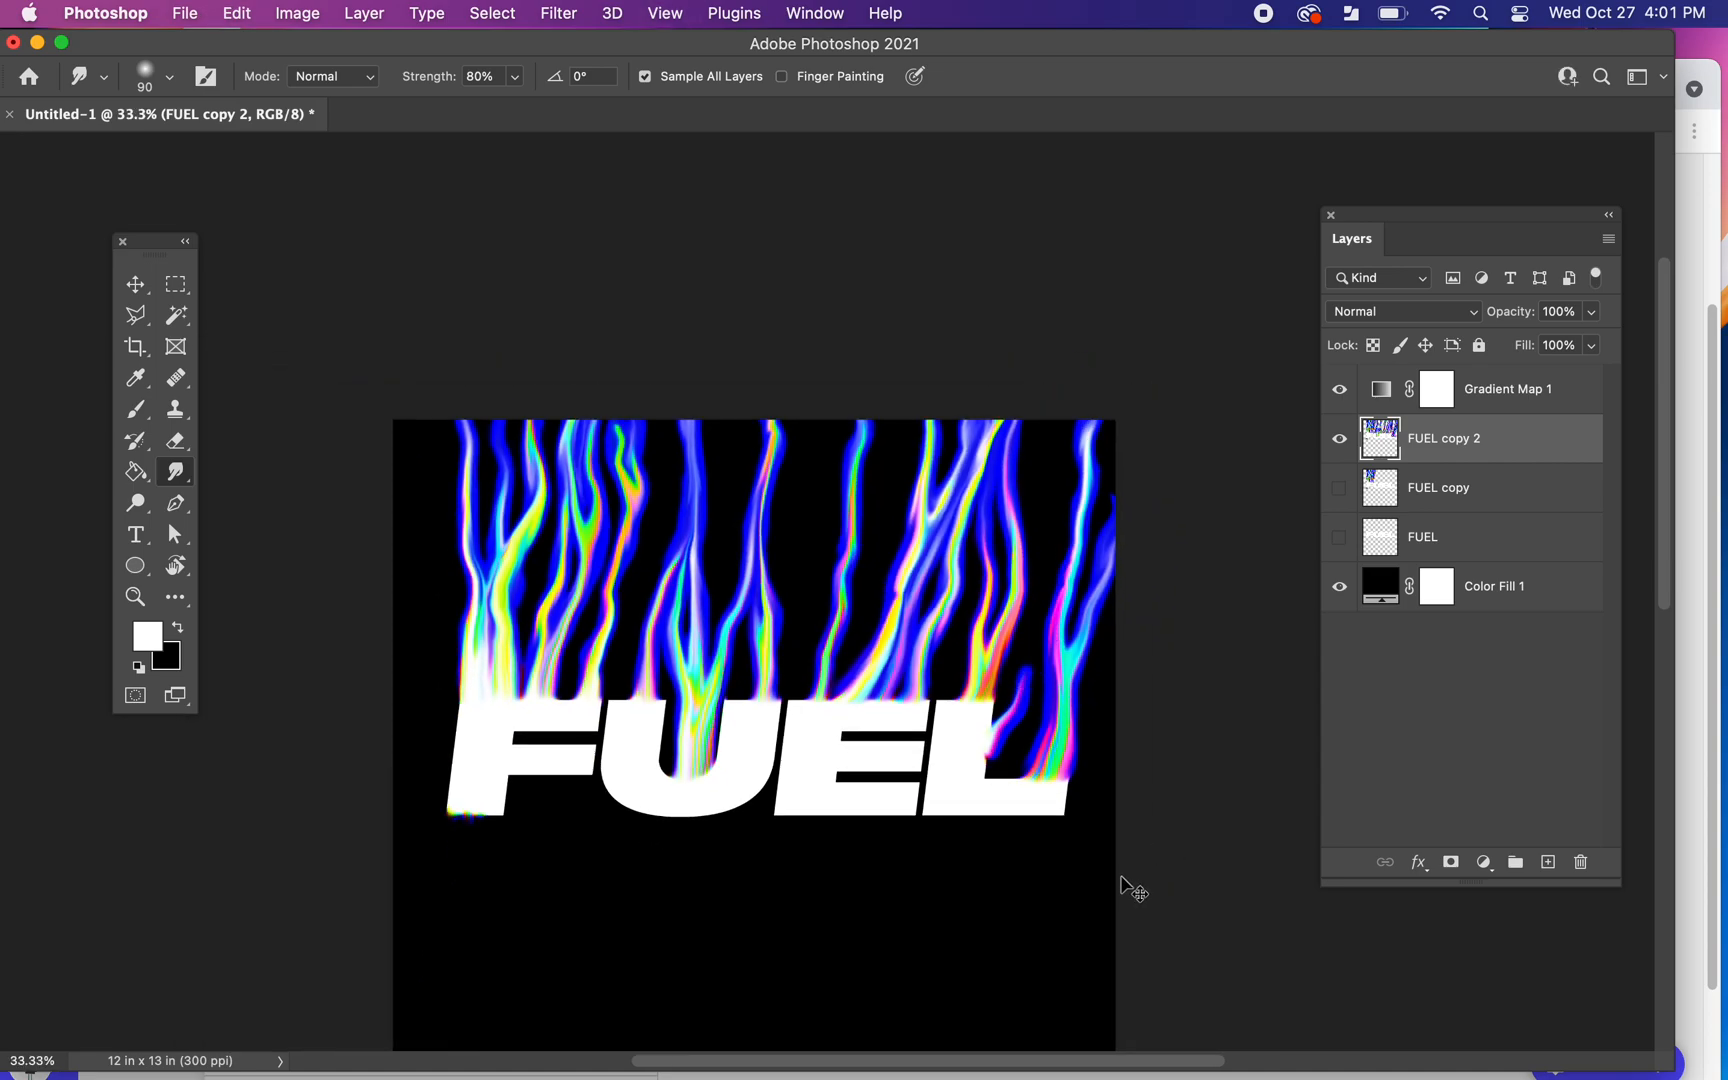
key(super+z)
key(super+z)
key(super+z)
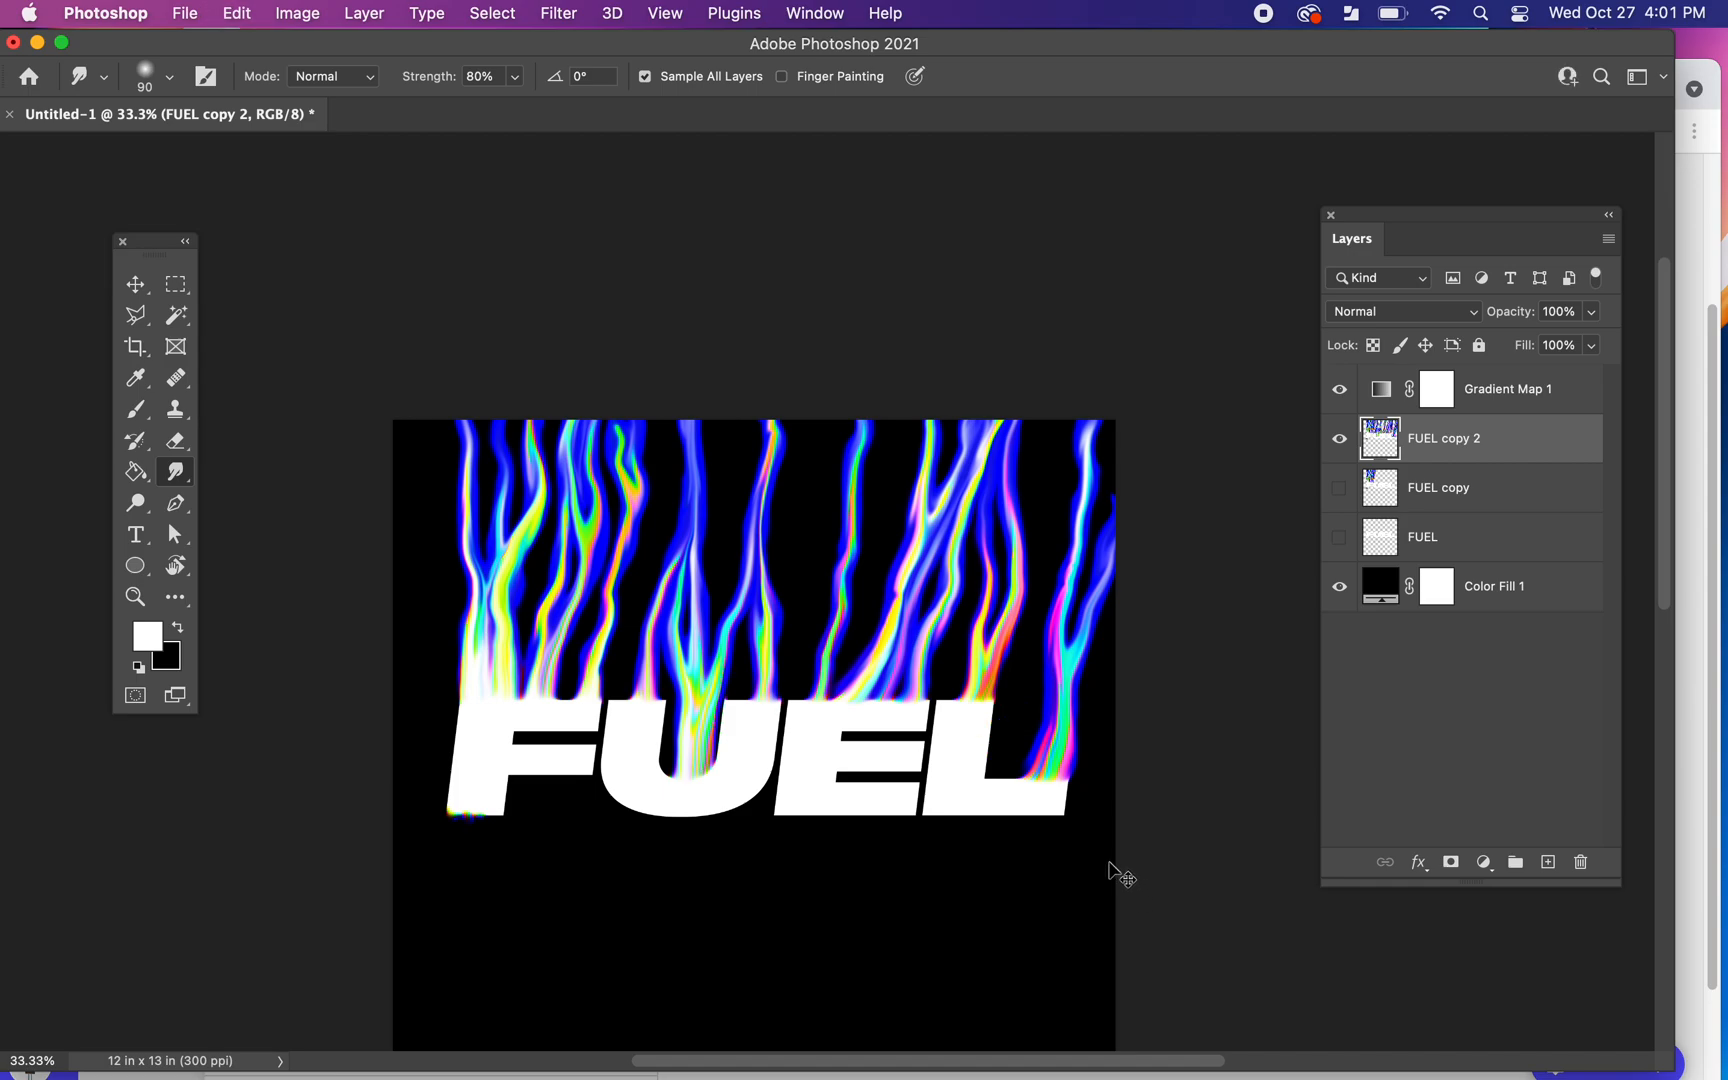
Step: Move the FUEL copy 2 layer down and slightly left, leaving a black gap above the flames
mouse_move(983, 825)
mouse_down()
mouse_move(958, 792)
mouse_move(960, 666)
mouse_up()
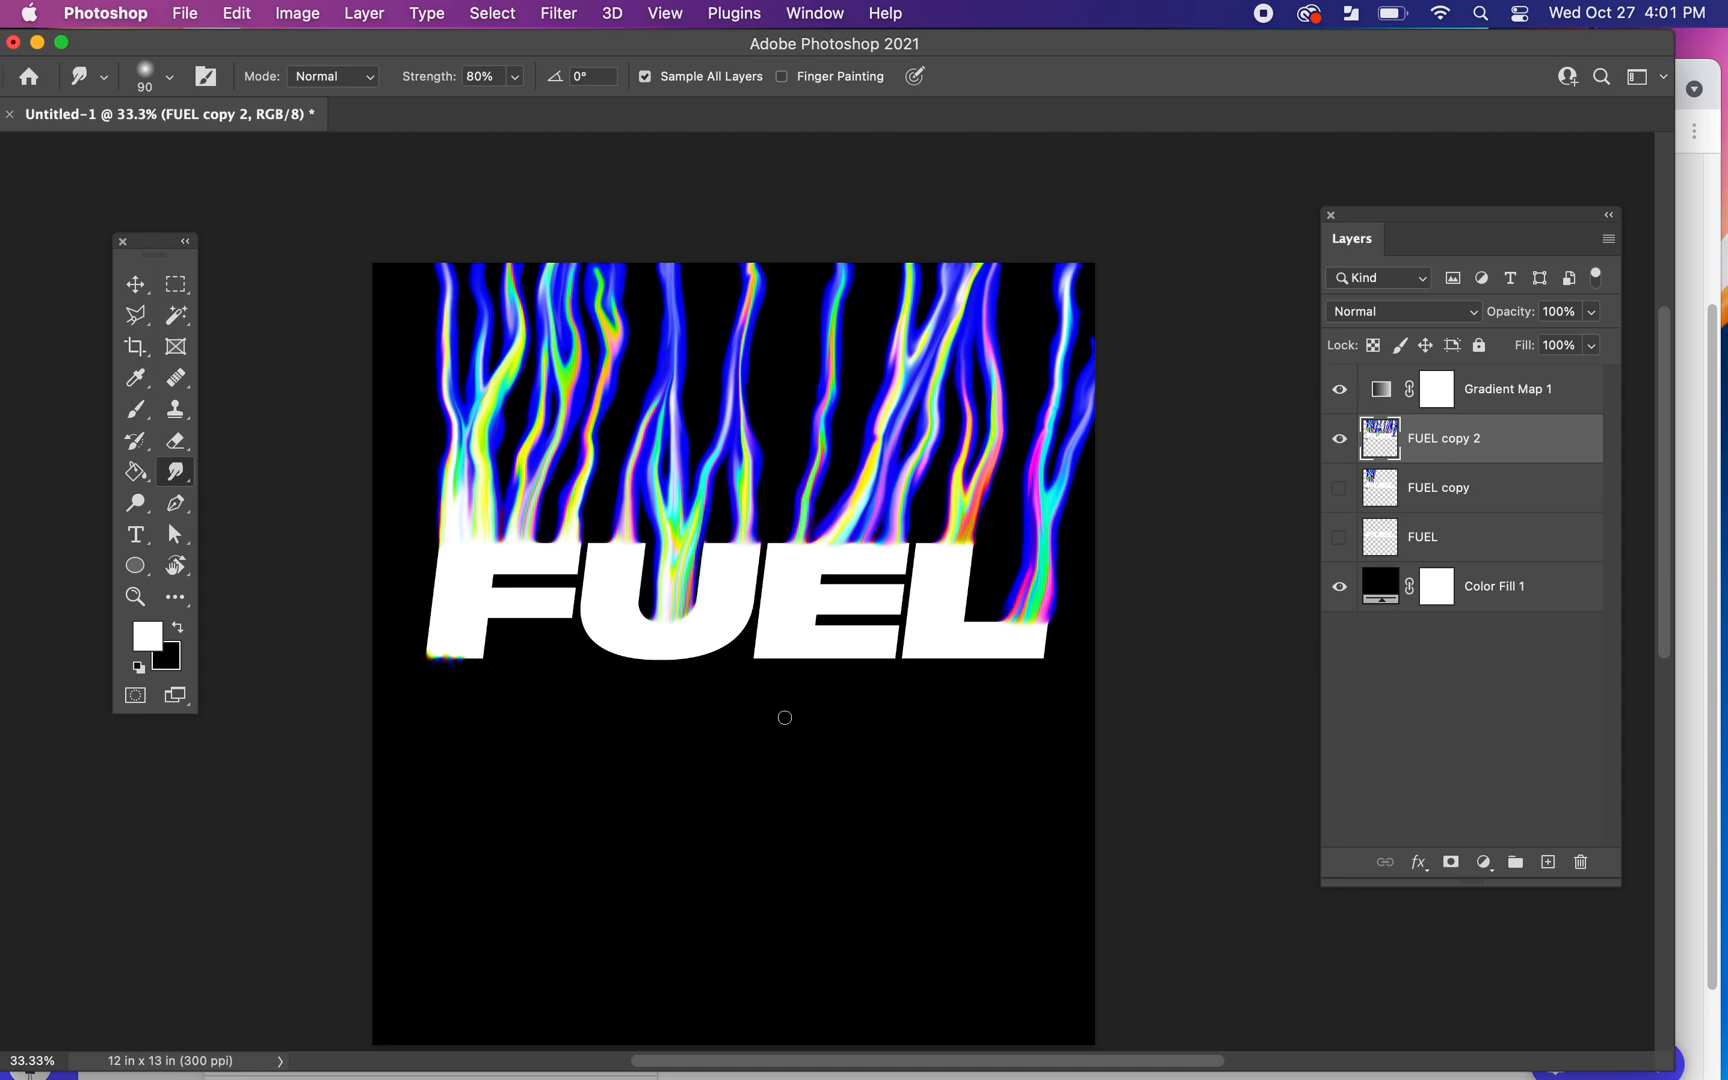
key(v)
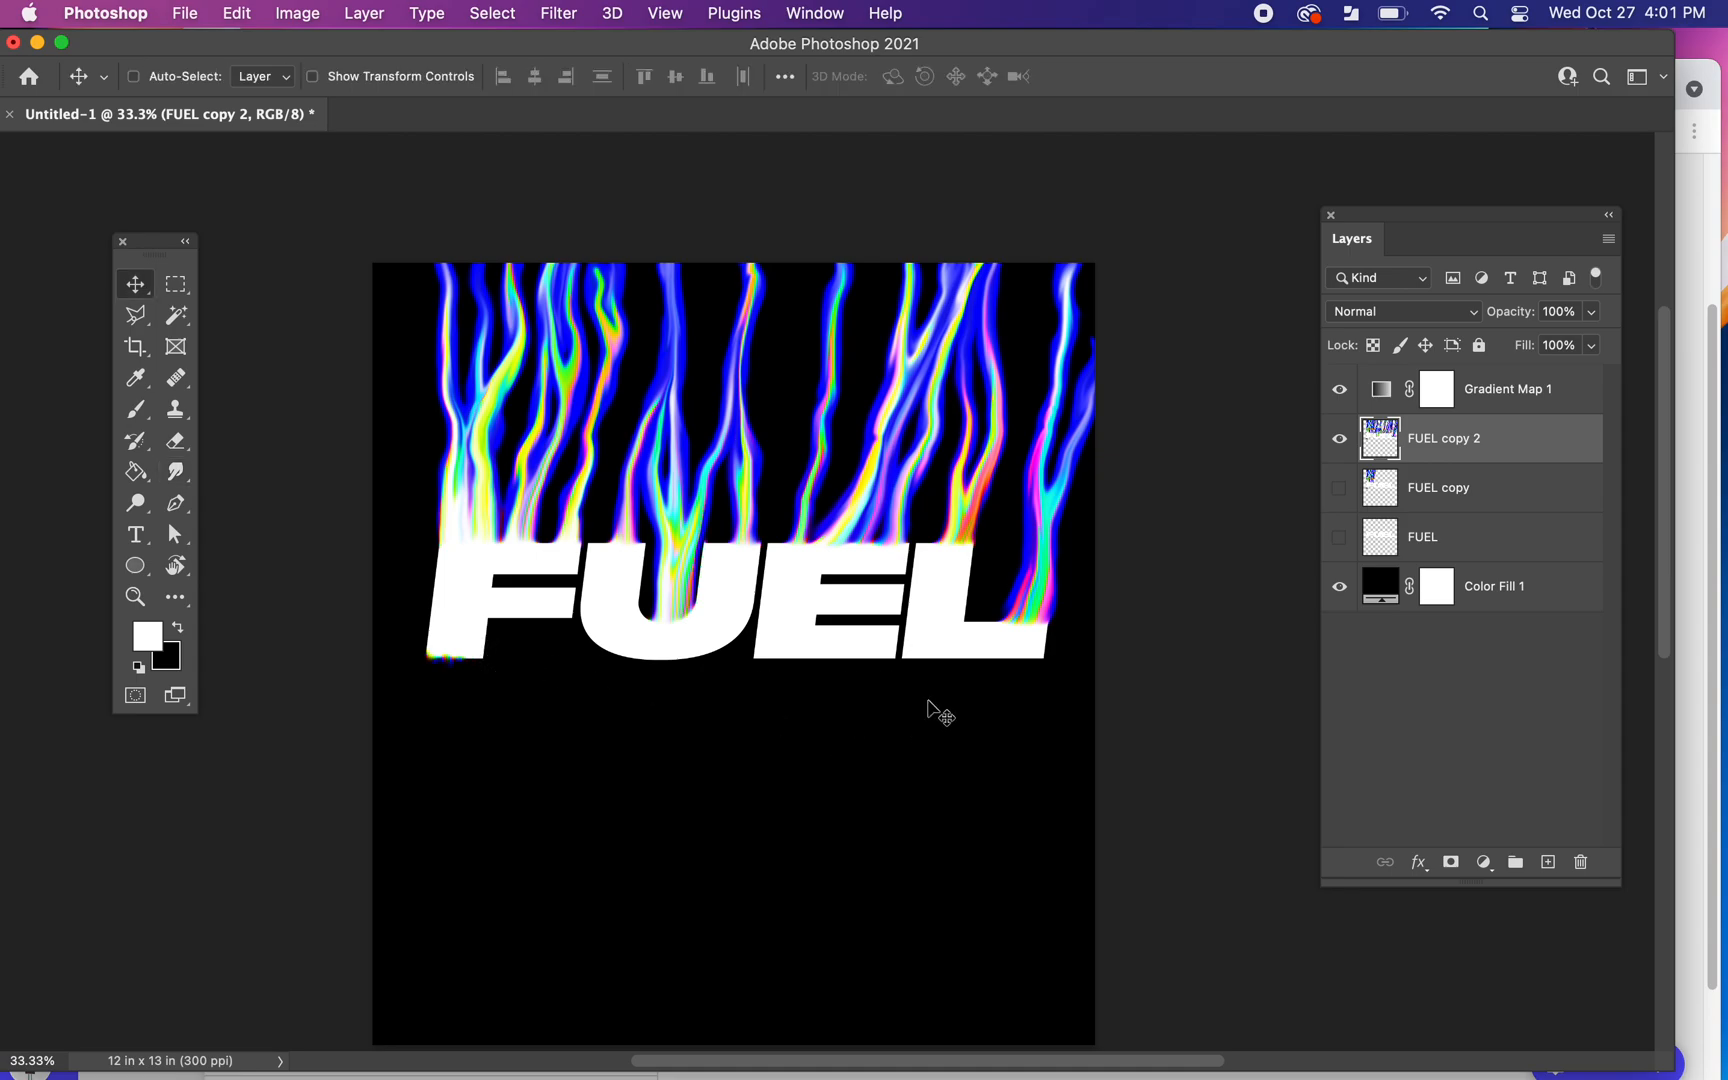
mouse_move(1025, 592)
mouse_down()
mouse_move(1003, 592)
mouse_move(995, 663)
mouse_move(995, 640)
mouse_move(973, 668)
mouse_move(977, 640)
mouse_up()
scroll(1026, 791, down, 2)
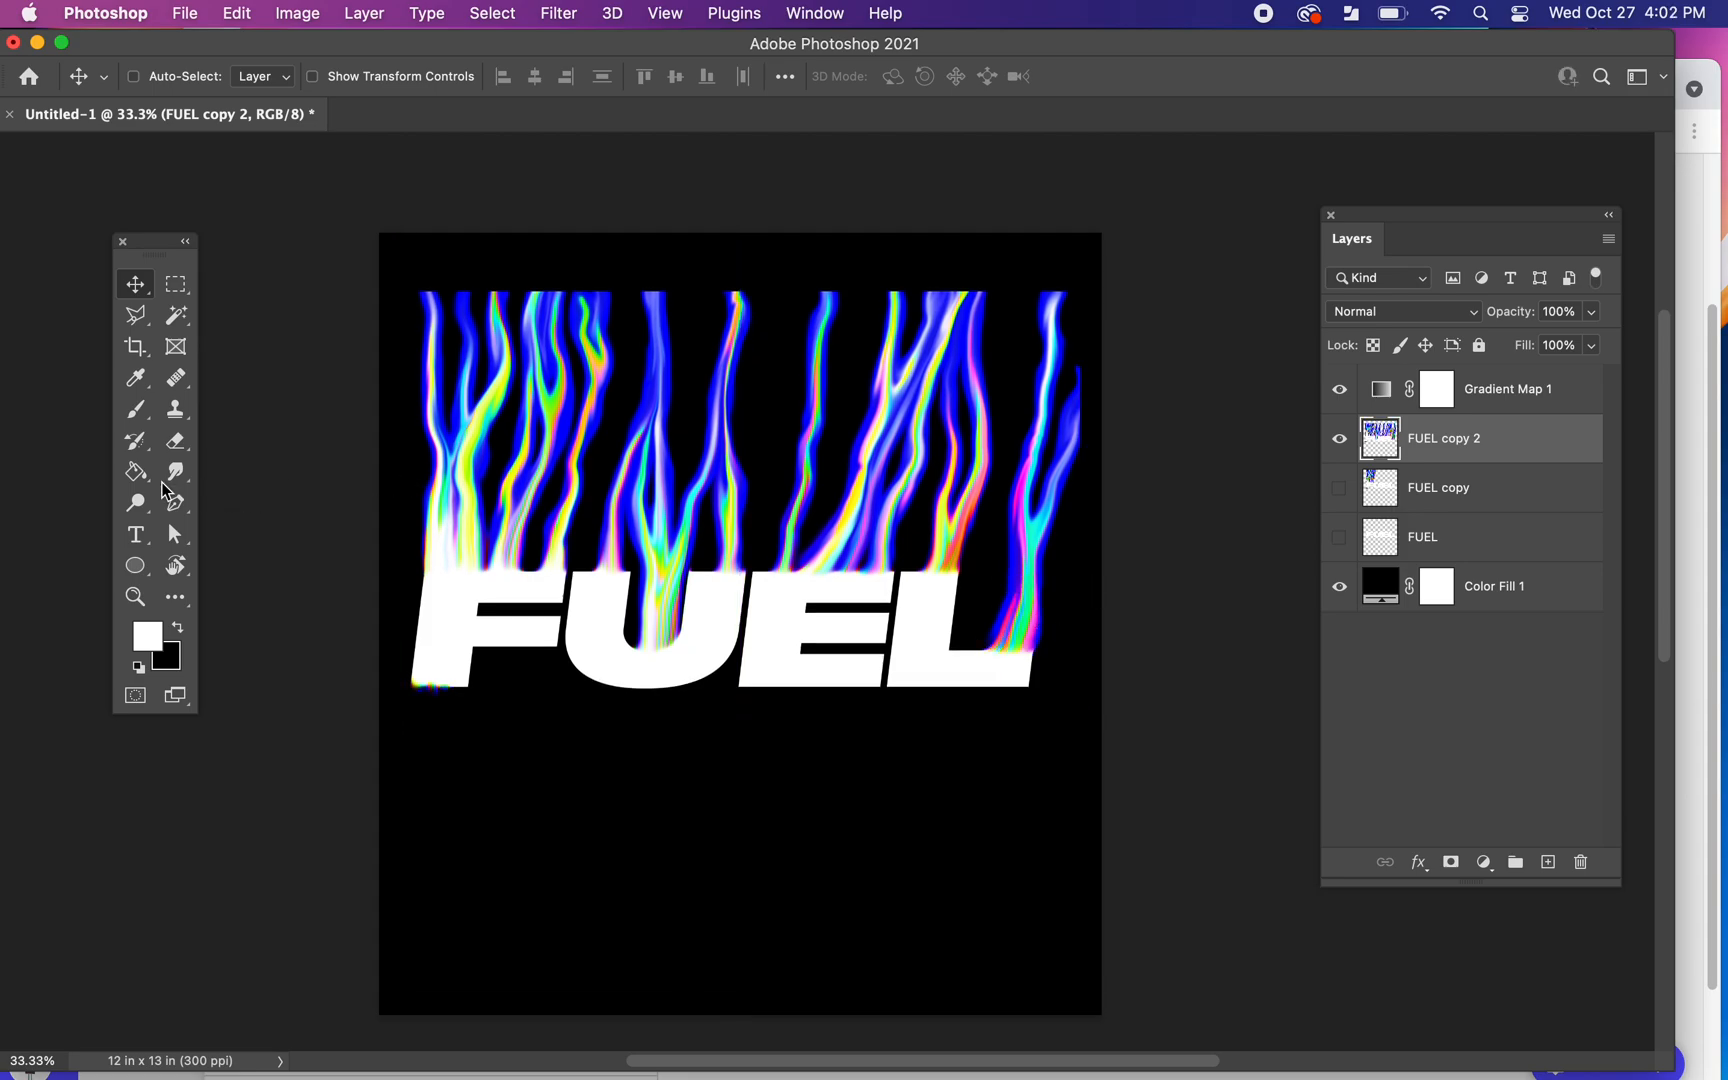
Step: Smudge the tips of the F's leftmost, second and rightmost flames upward to the canvas's top edge at 80% strength
click(174, 471)
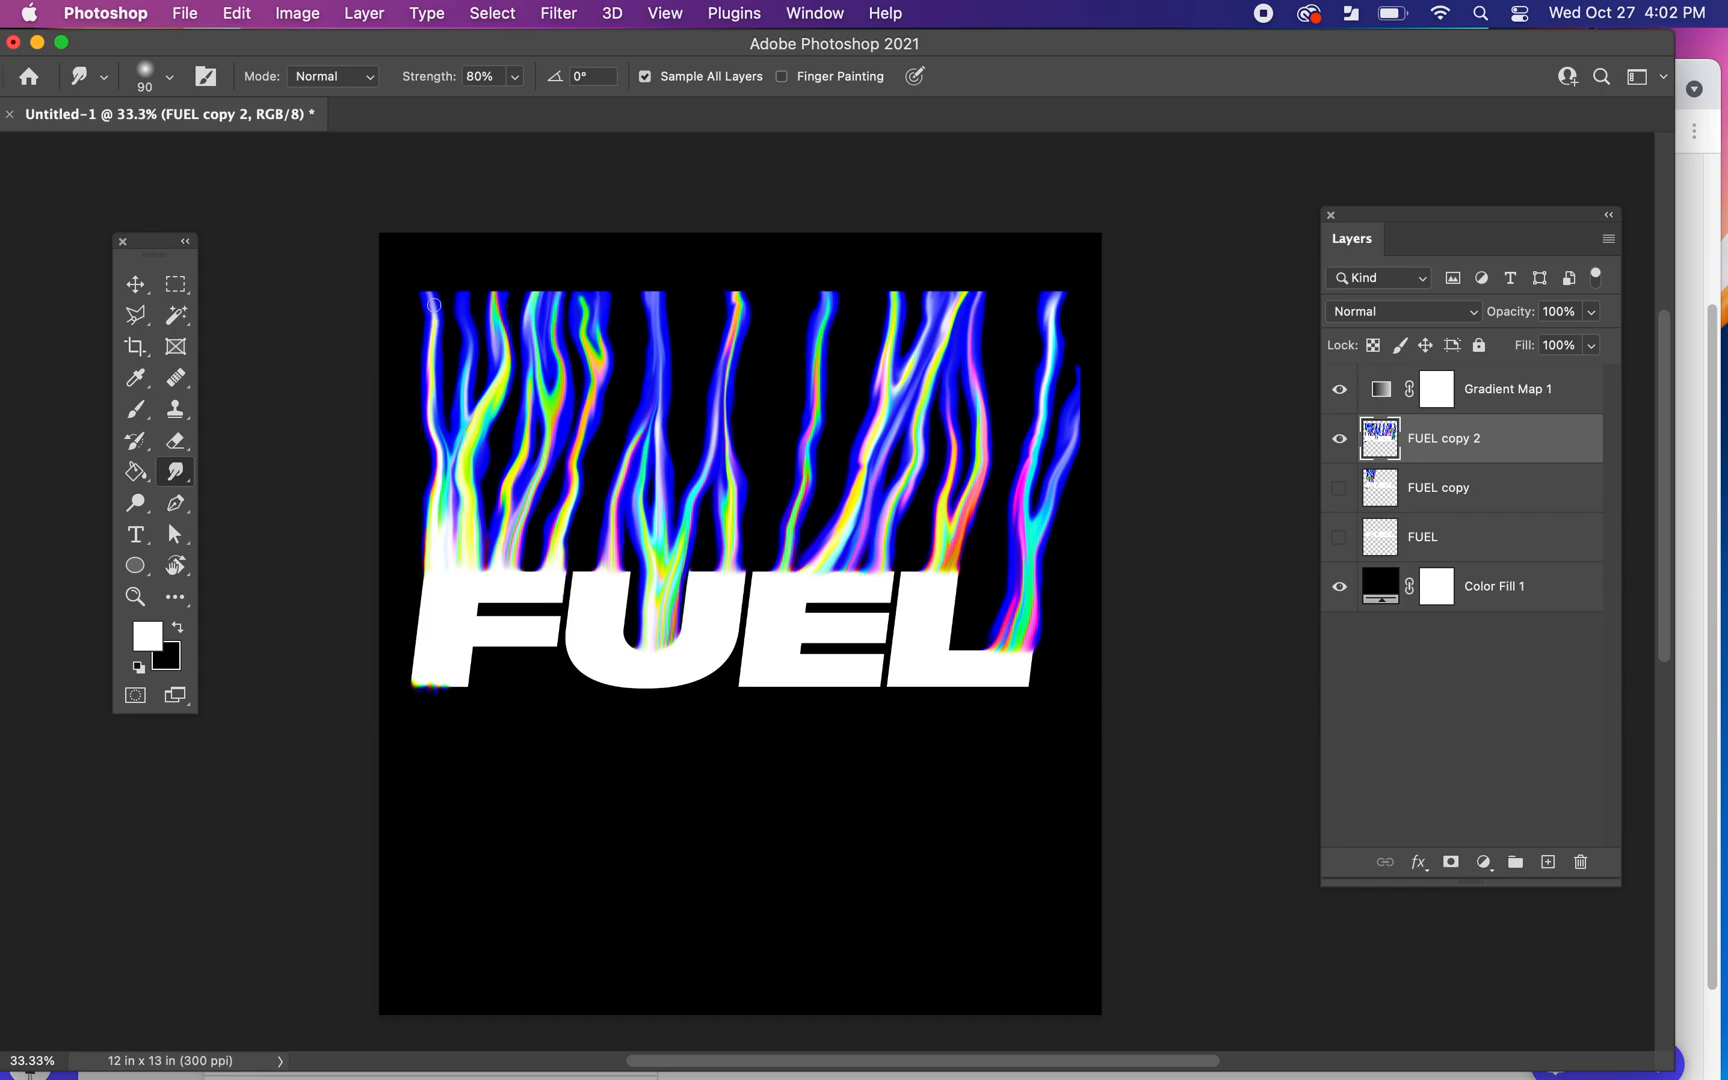
drag(433, 268, 444, 214)
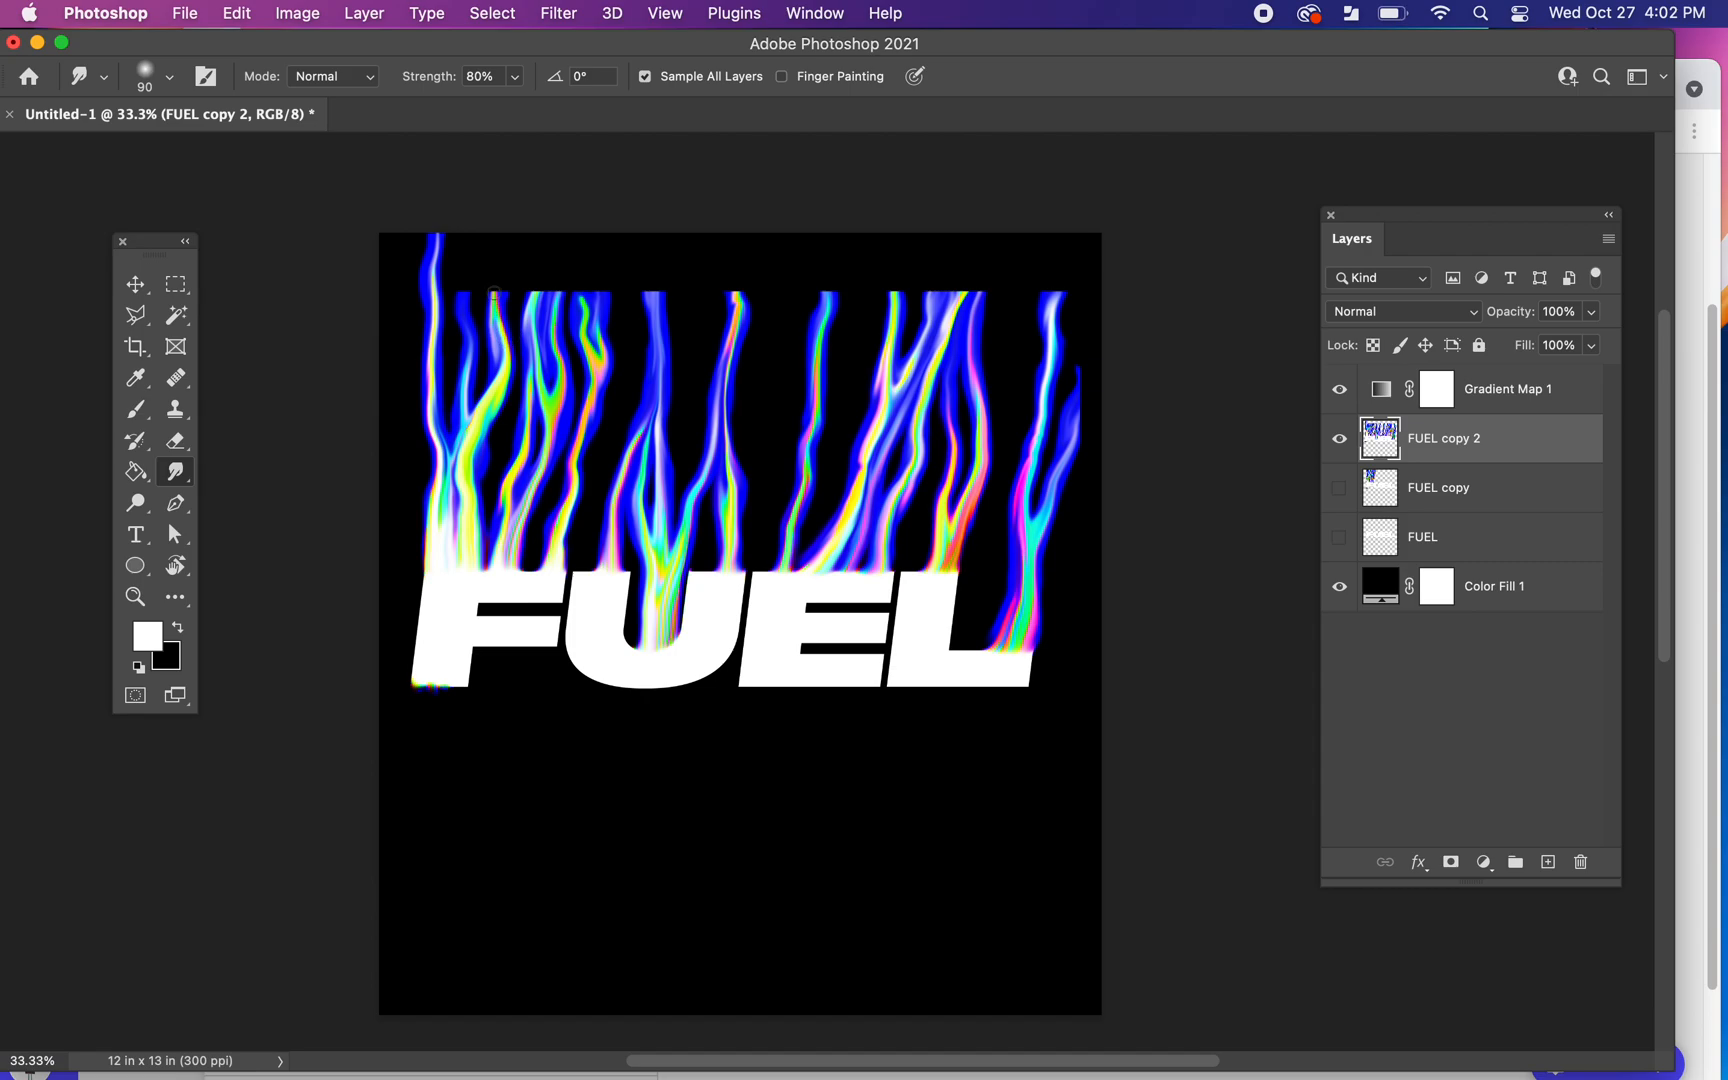
drag(497, 269, 490, 210)
drag(468, 281, 475, 265)
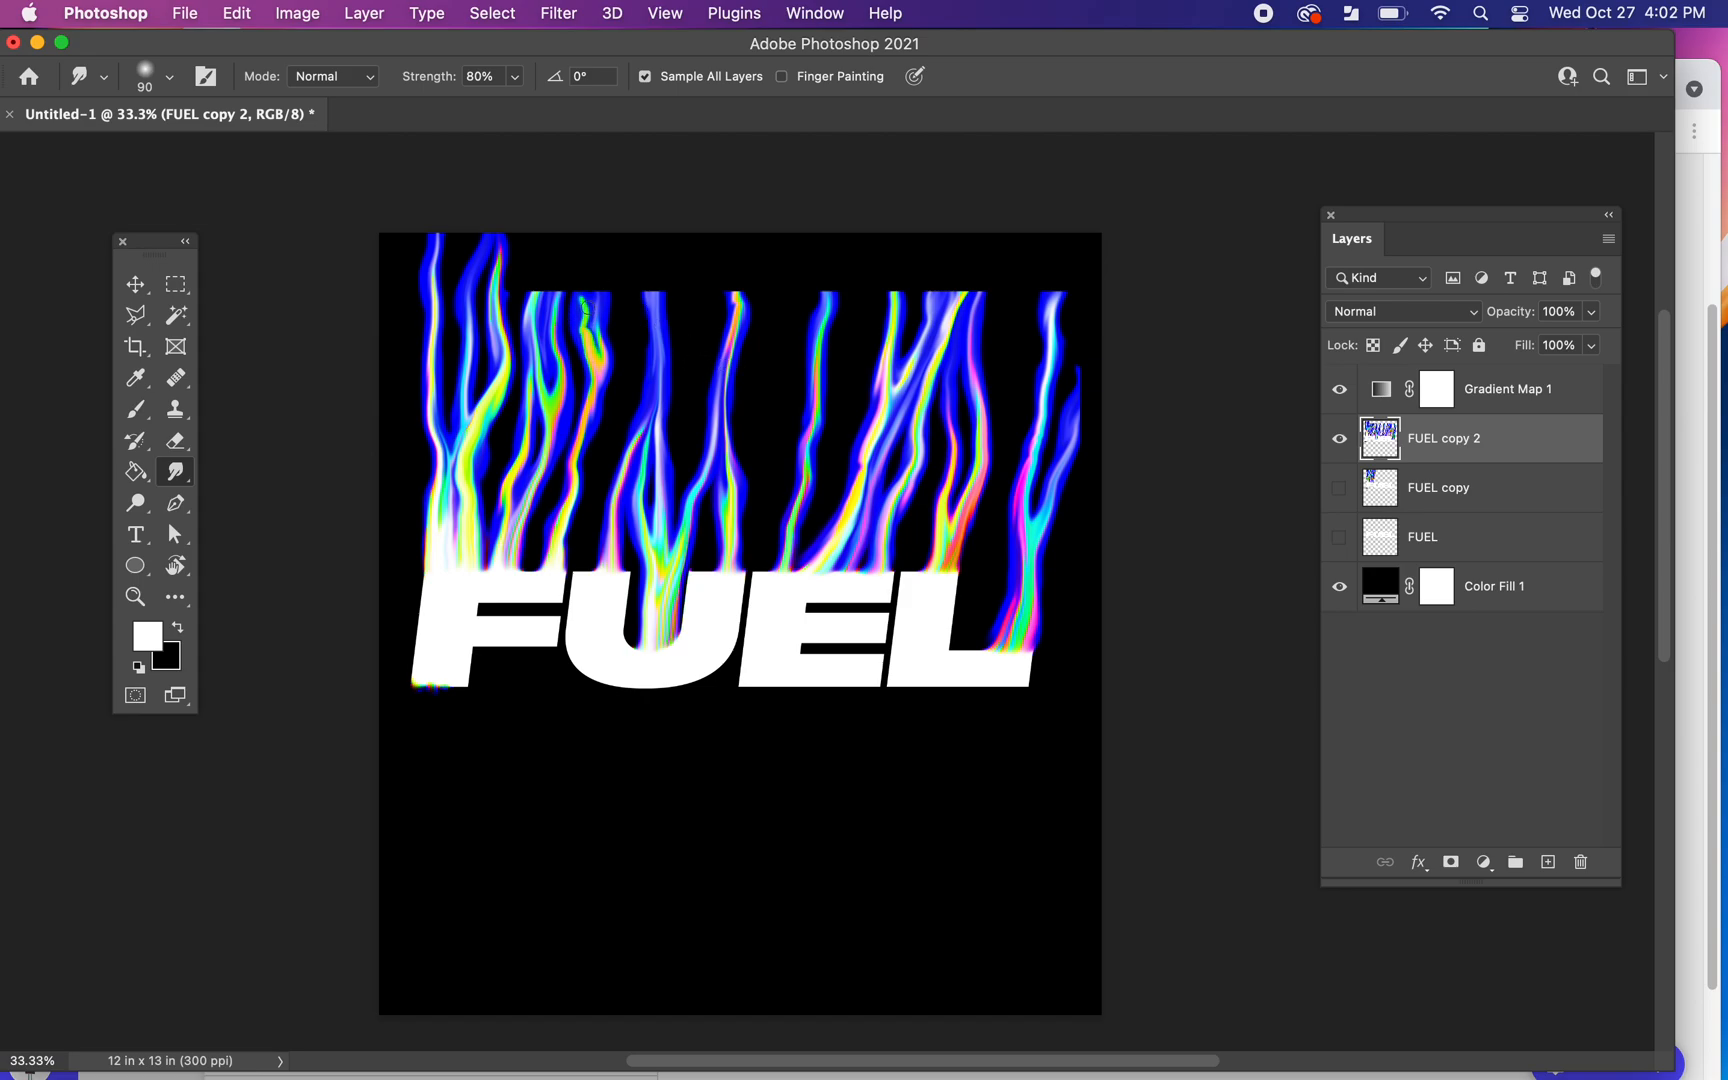
drag(583, 290, 595, 220)
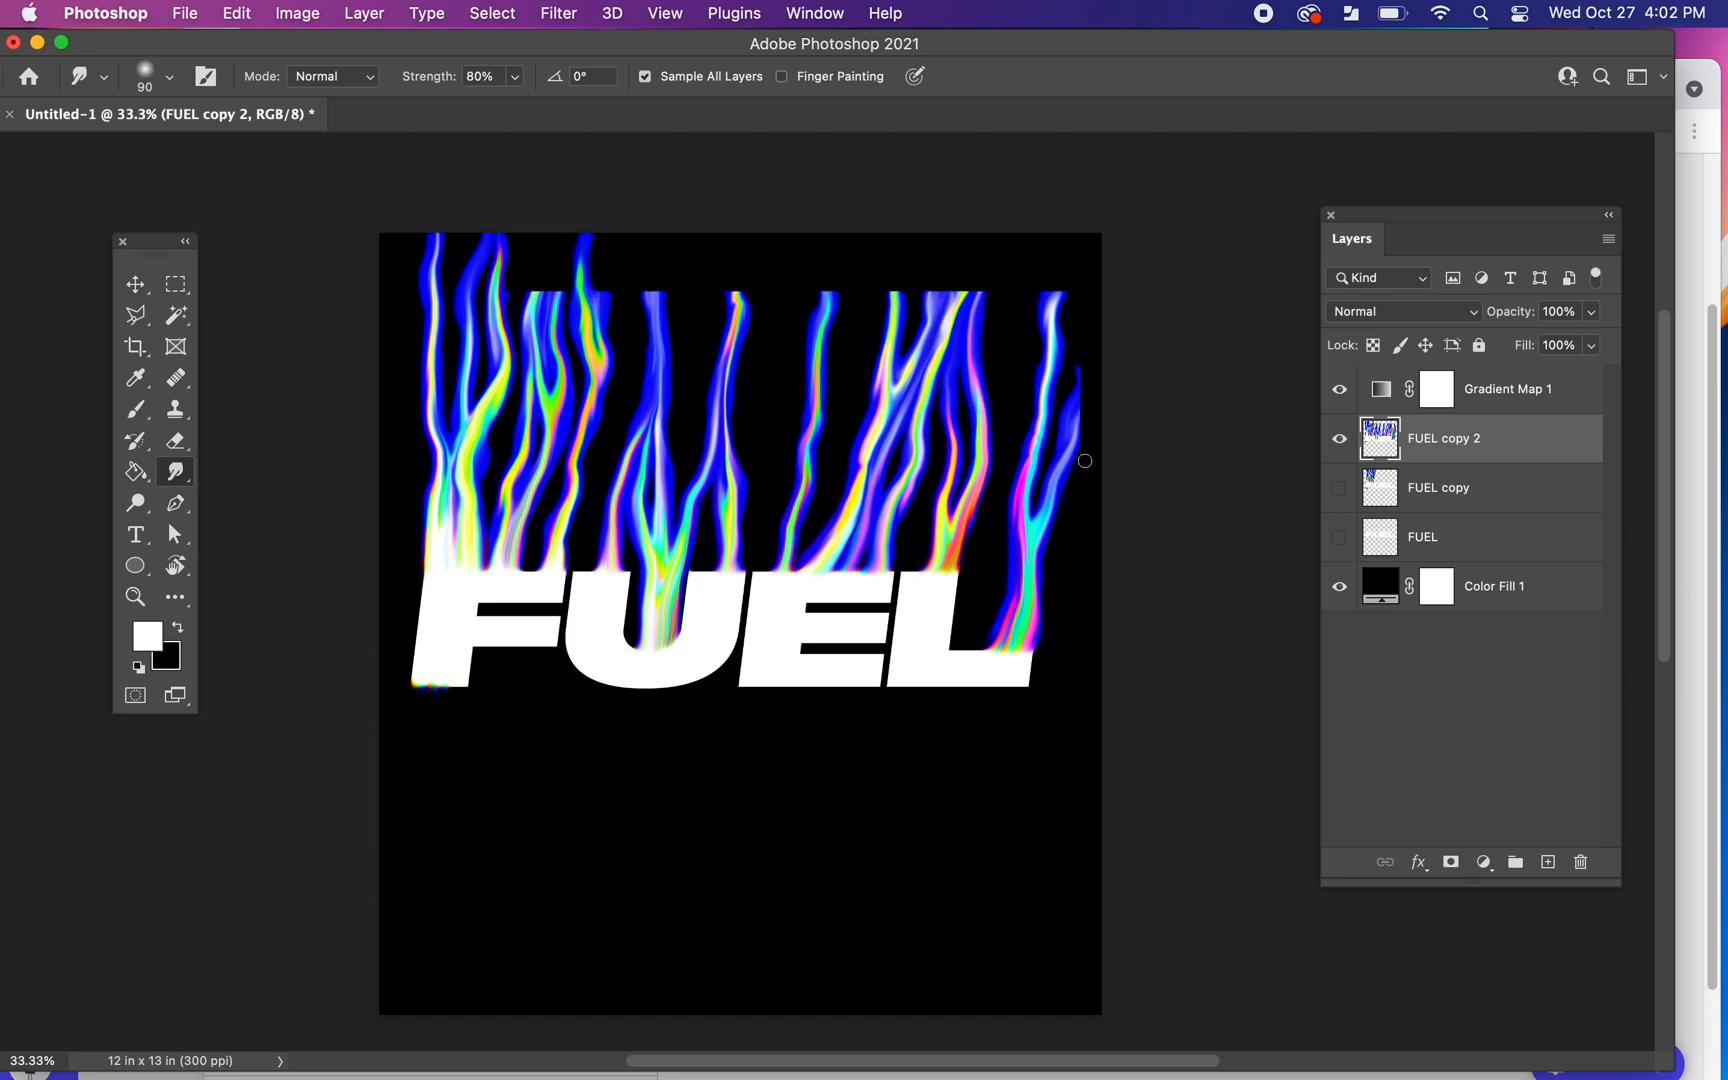
Step: Move the FUEL copy 2 layer straight down by about a third of an inch
key(v)
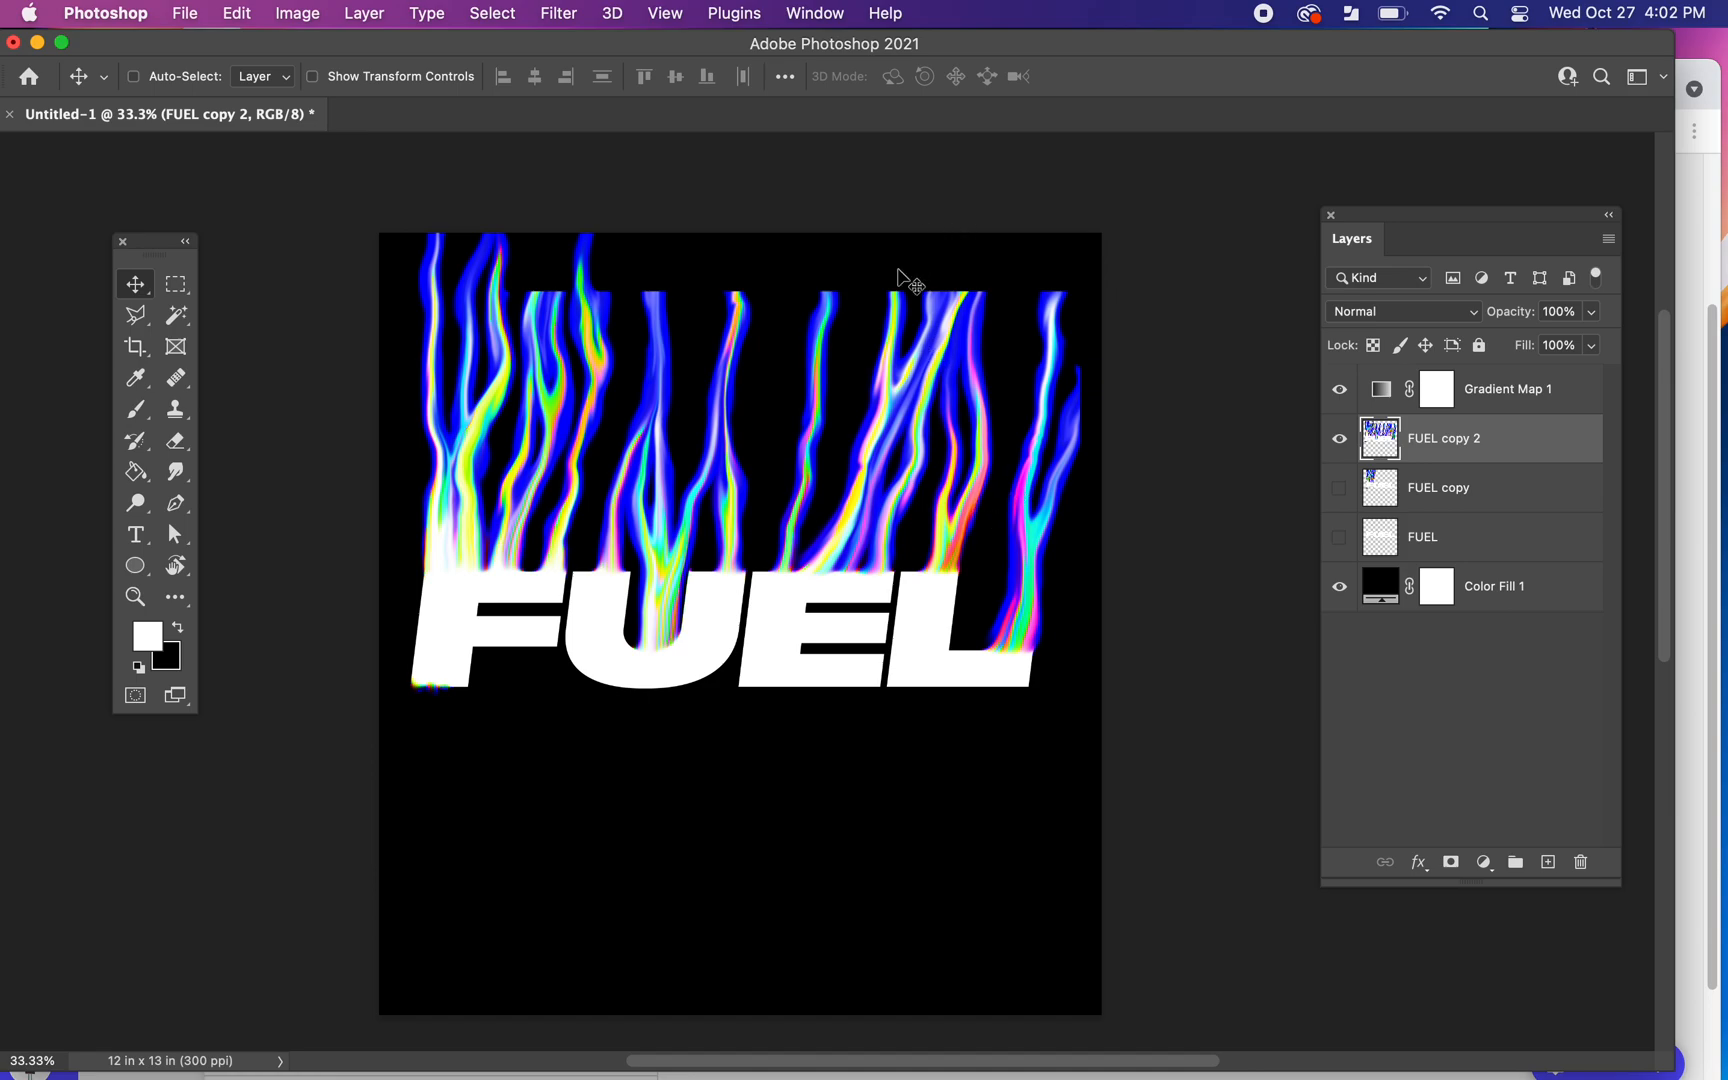
mouse_move(788, 617)
mouse_down()
mouse_move(786, 553)
mouse_move(794, 648)
mouse_up()
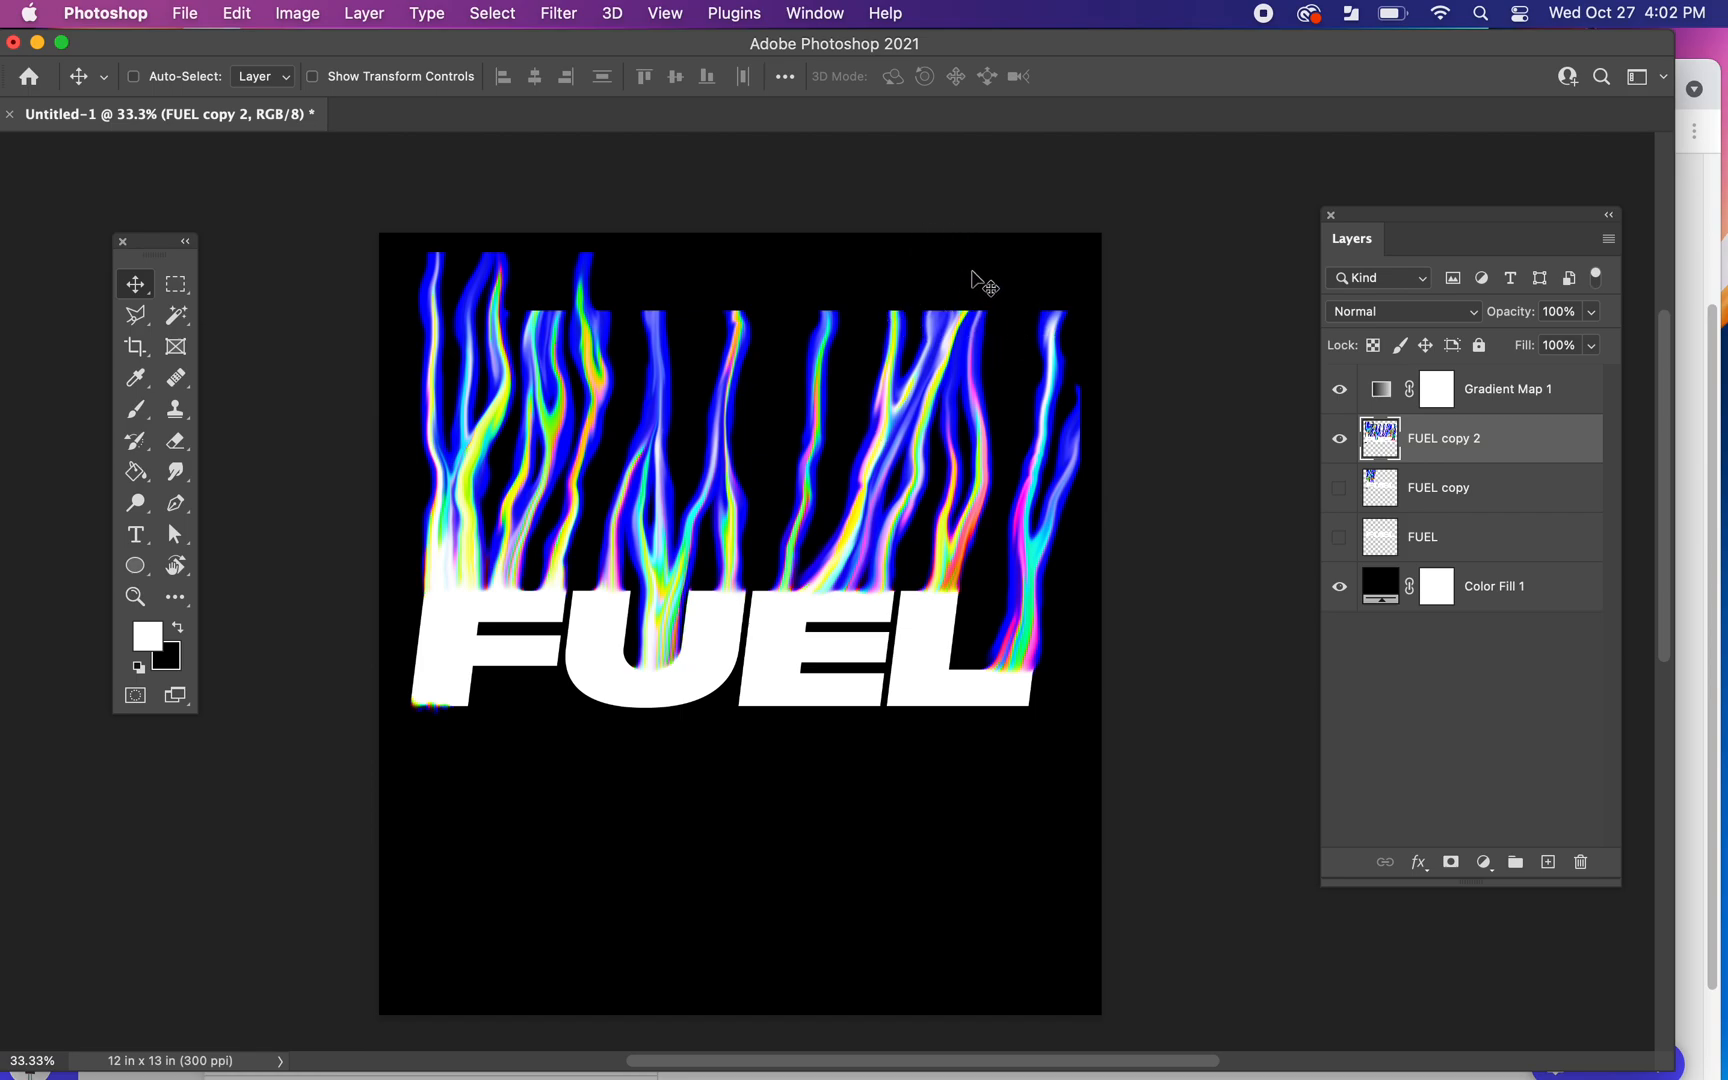
Step: Switch to Chrome to view the project's checkpoint list around The Liquify Tool, and return to Photoshop
click(1709, 221)
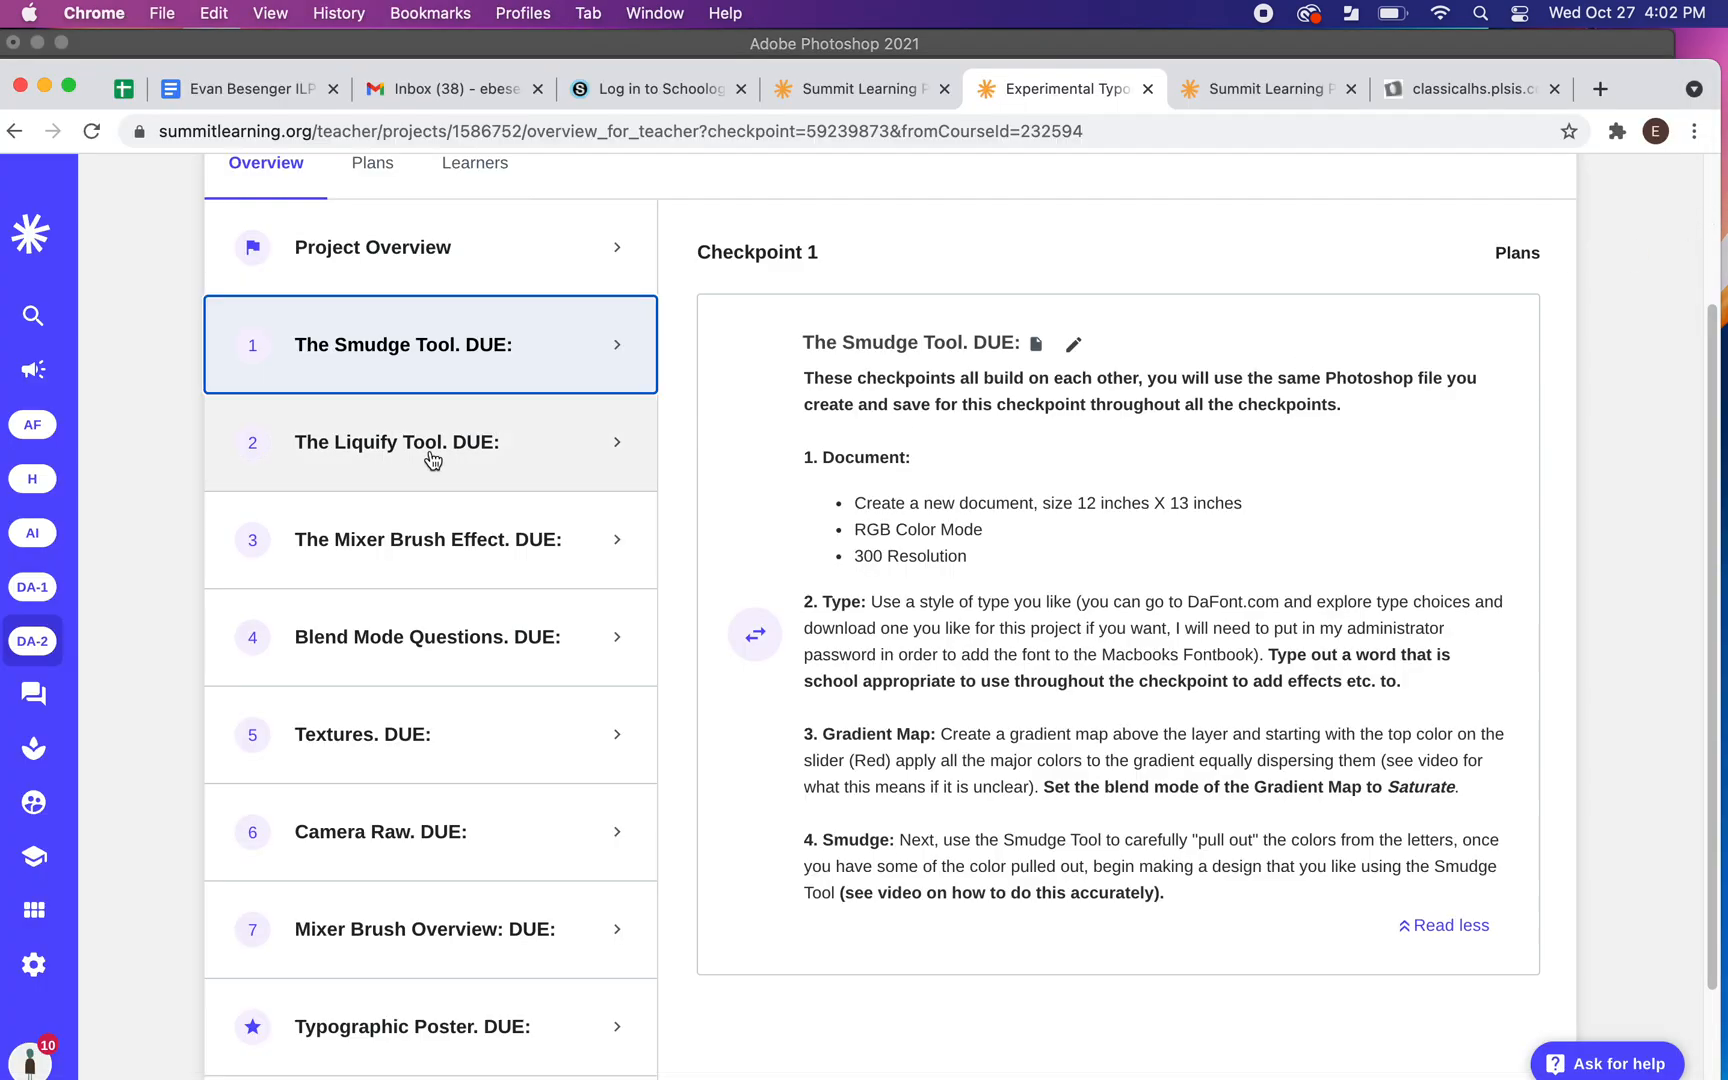
click(1589, 45)
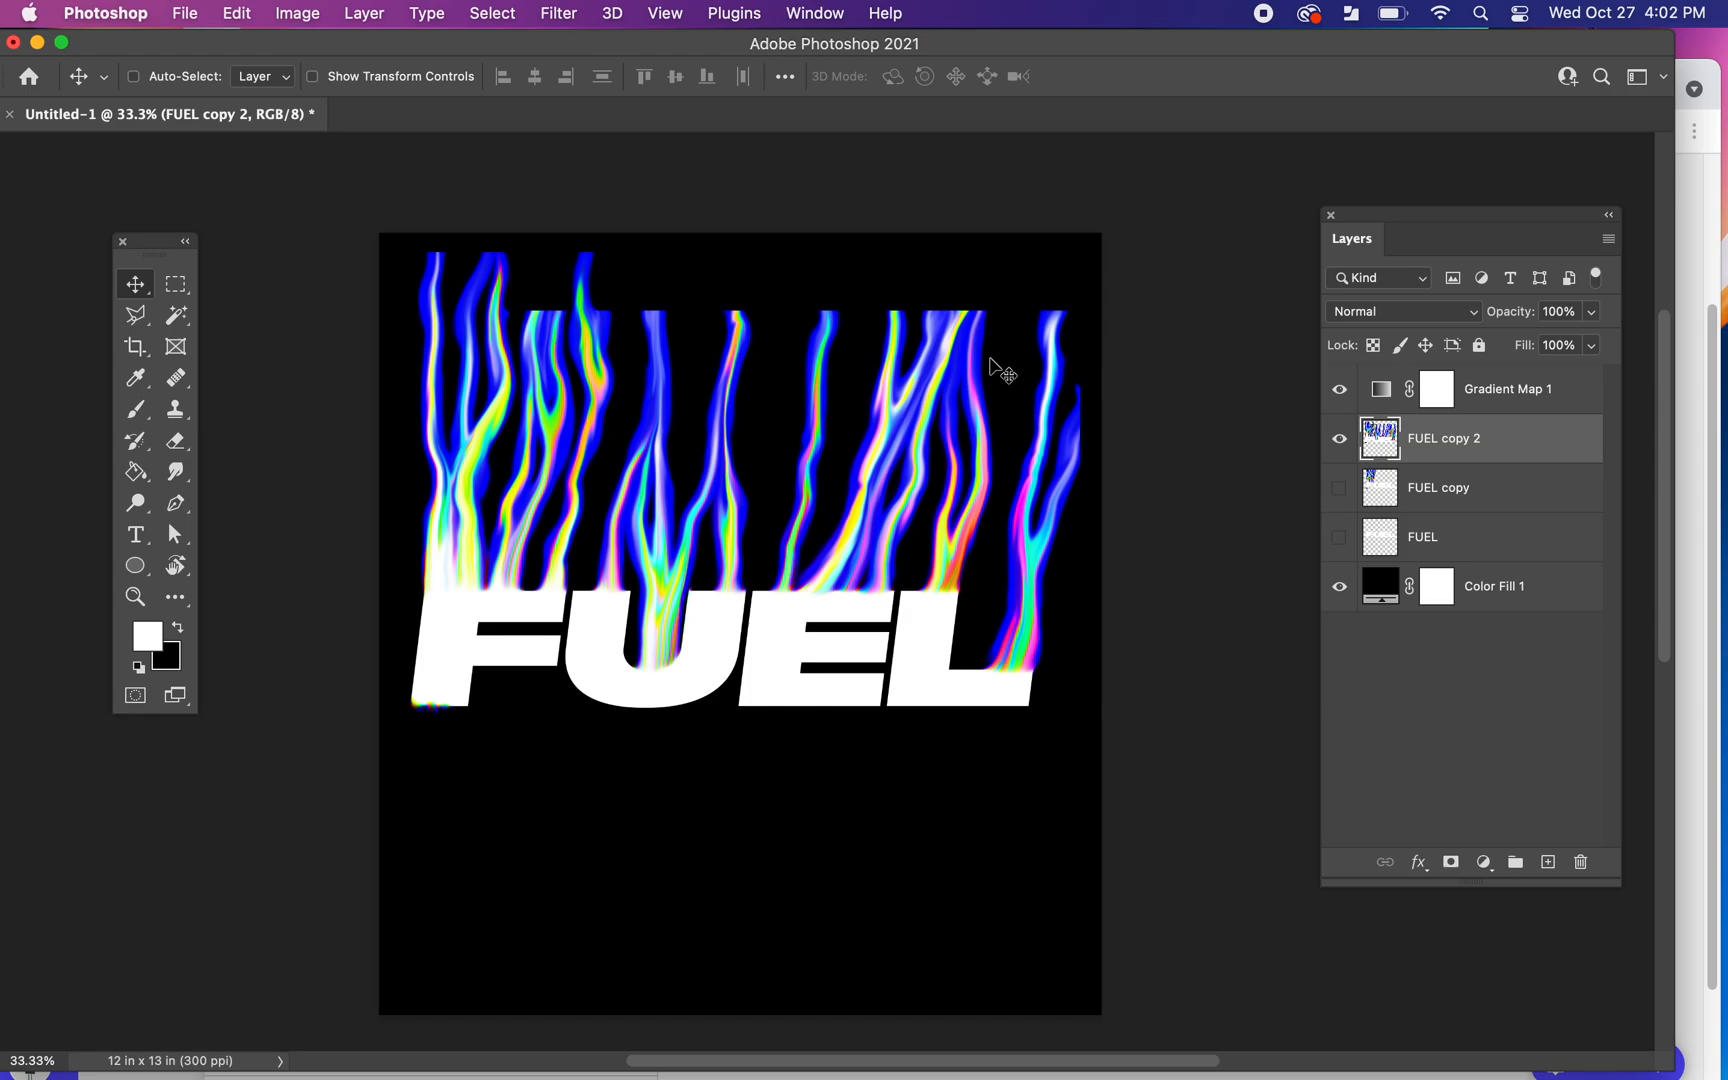
scroll(945, 451, down, 1)
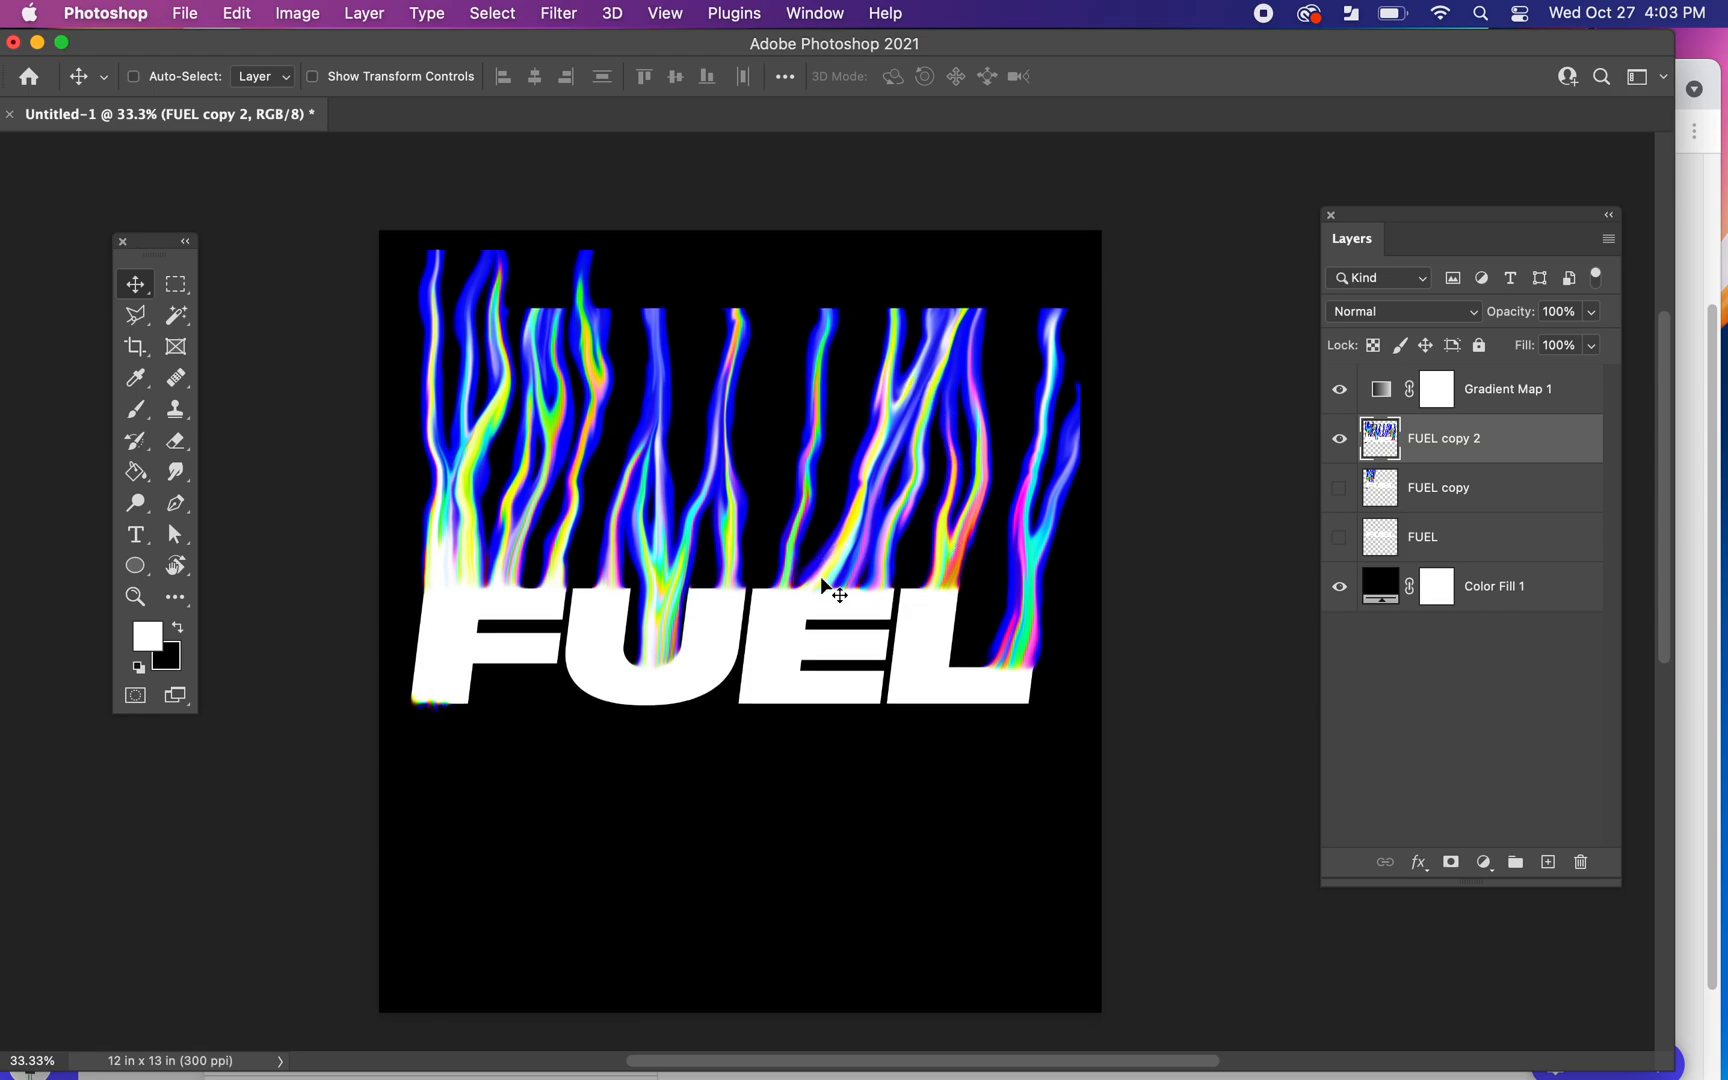
scroll(775, 275, down, 2)
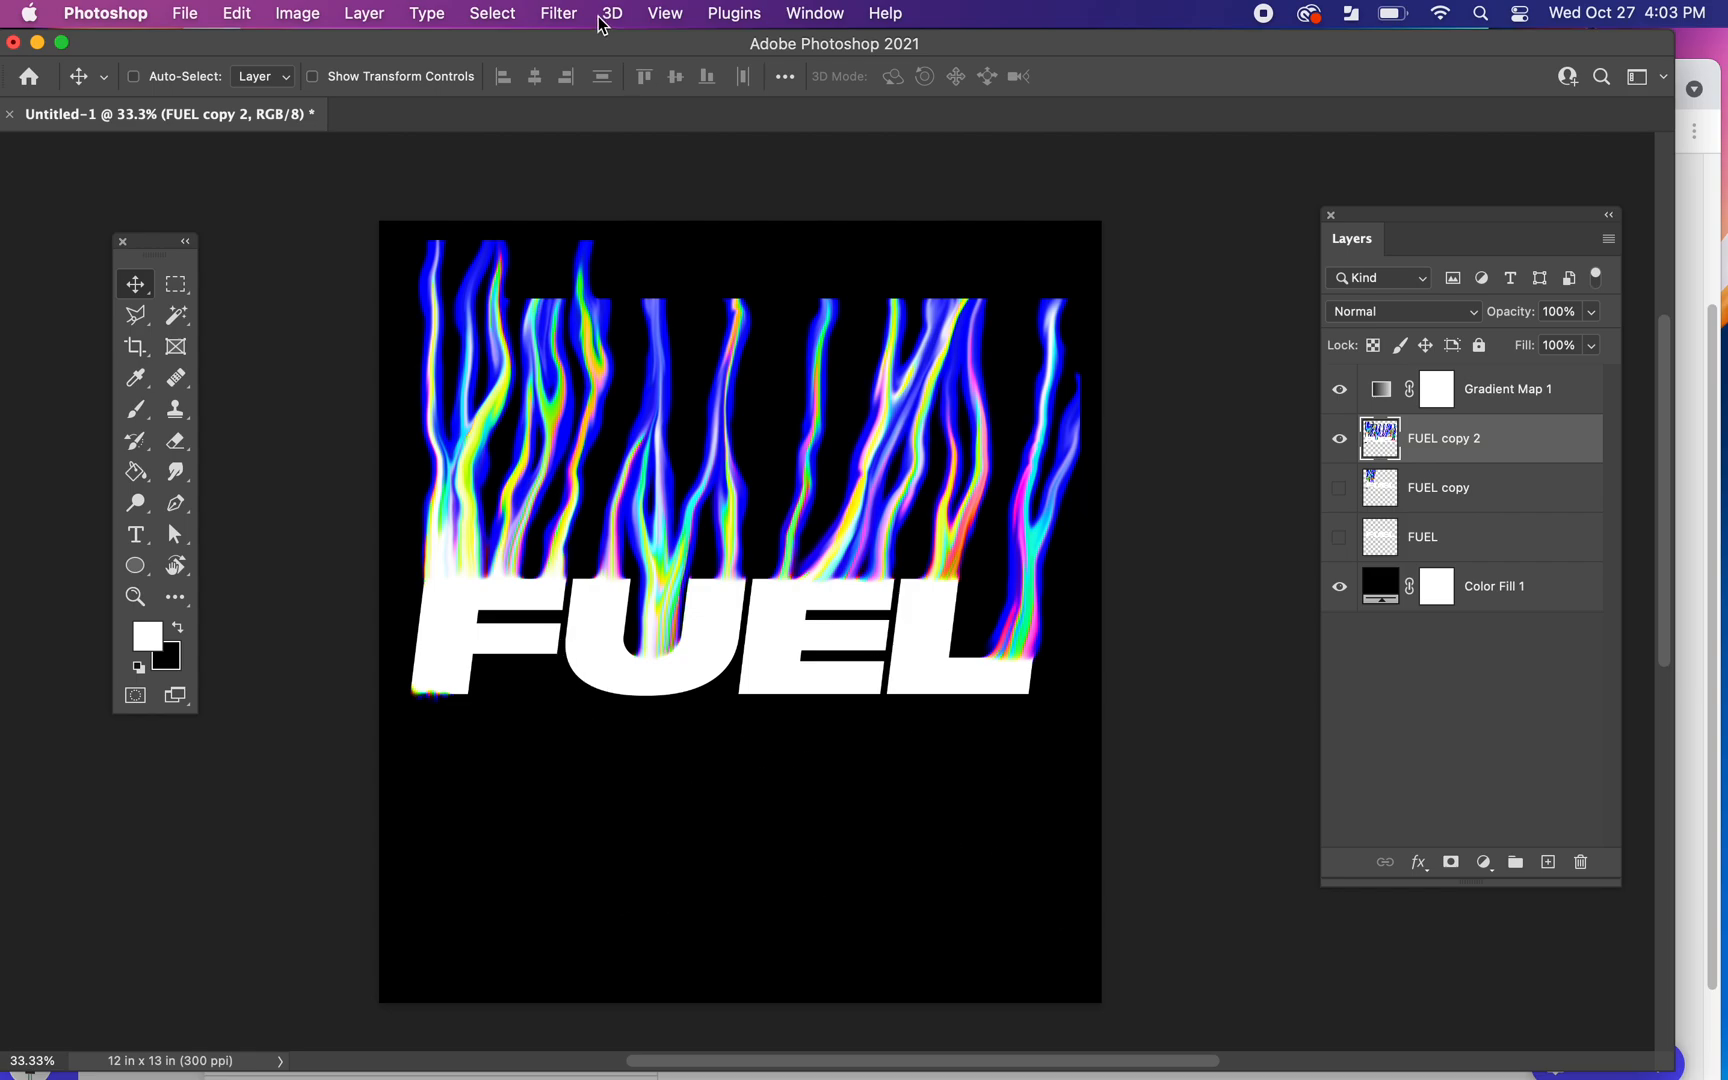
drag(613, 46, 659, 43)
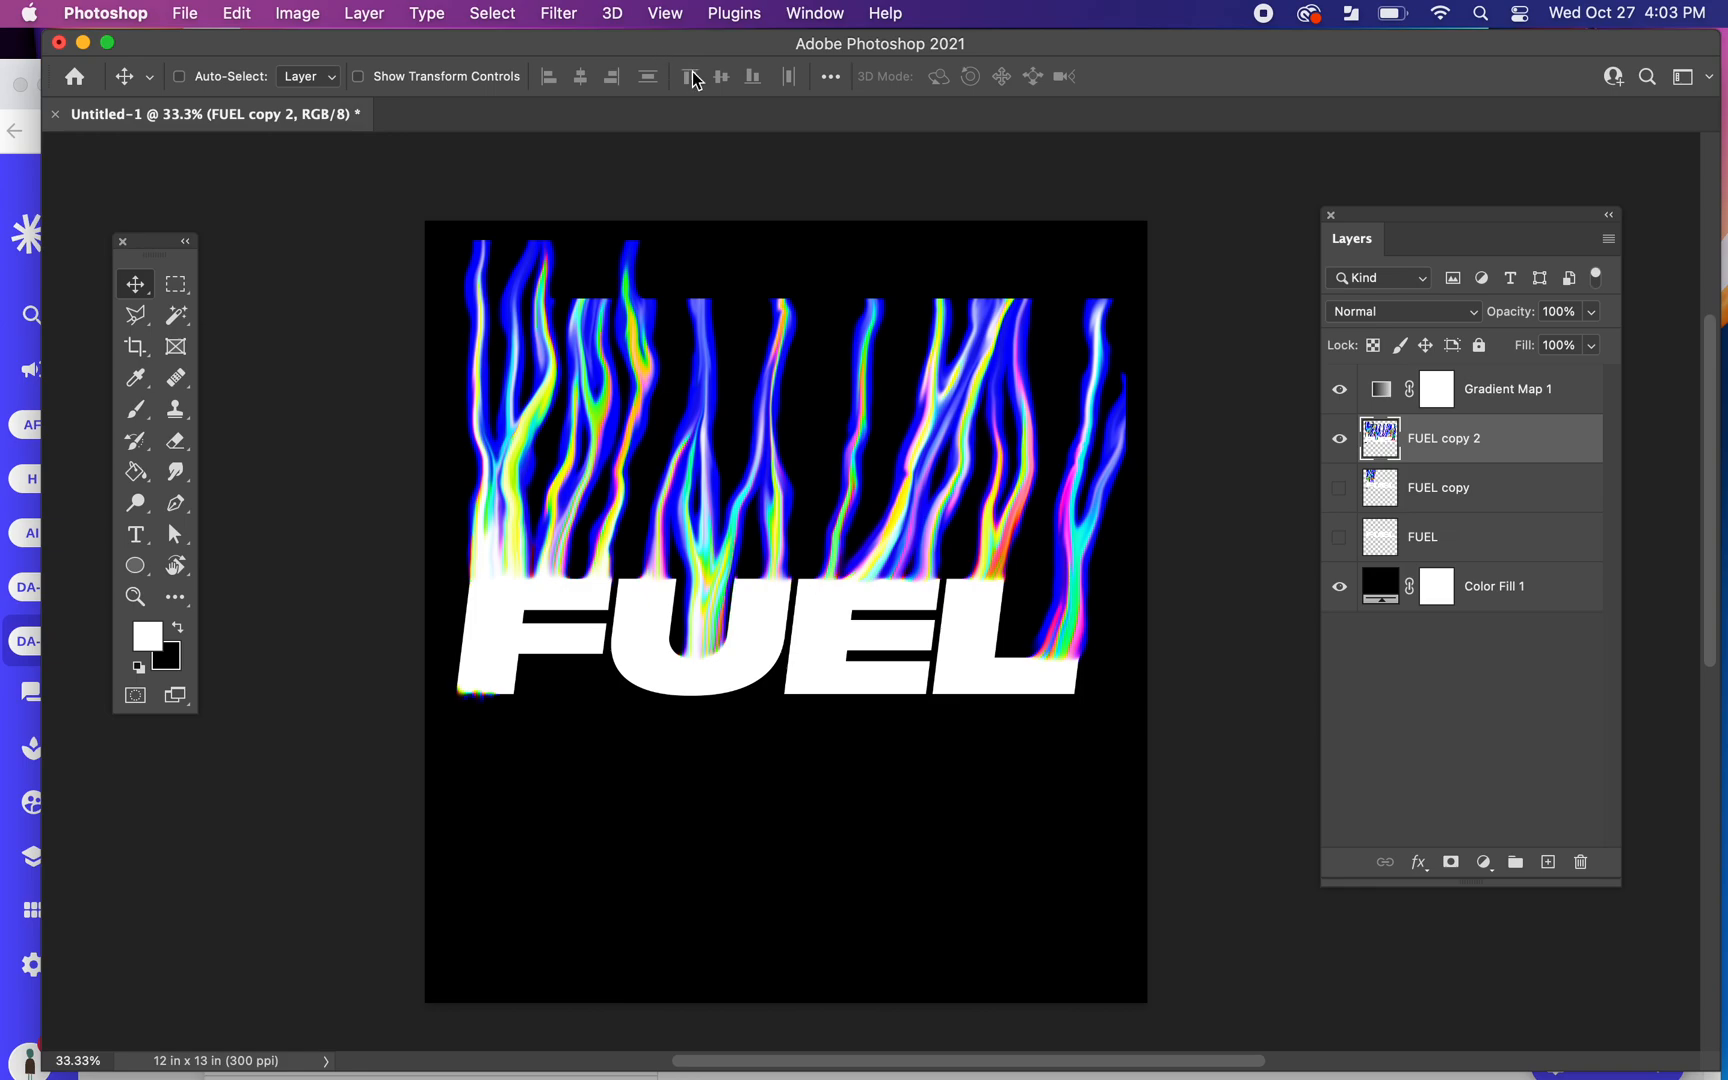
drag(680, 45, 666, 45)
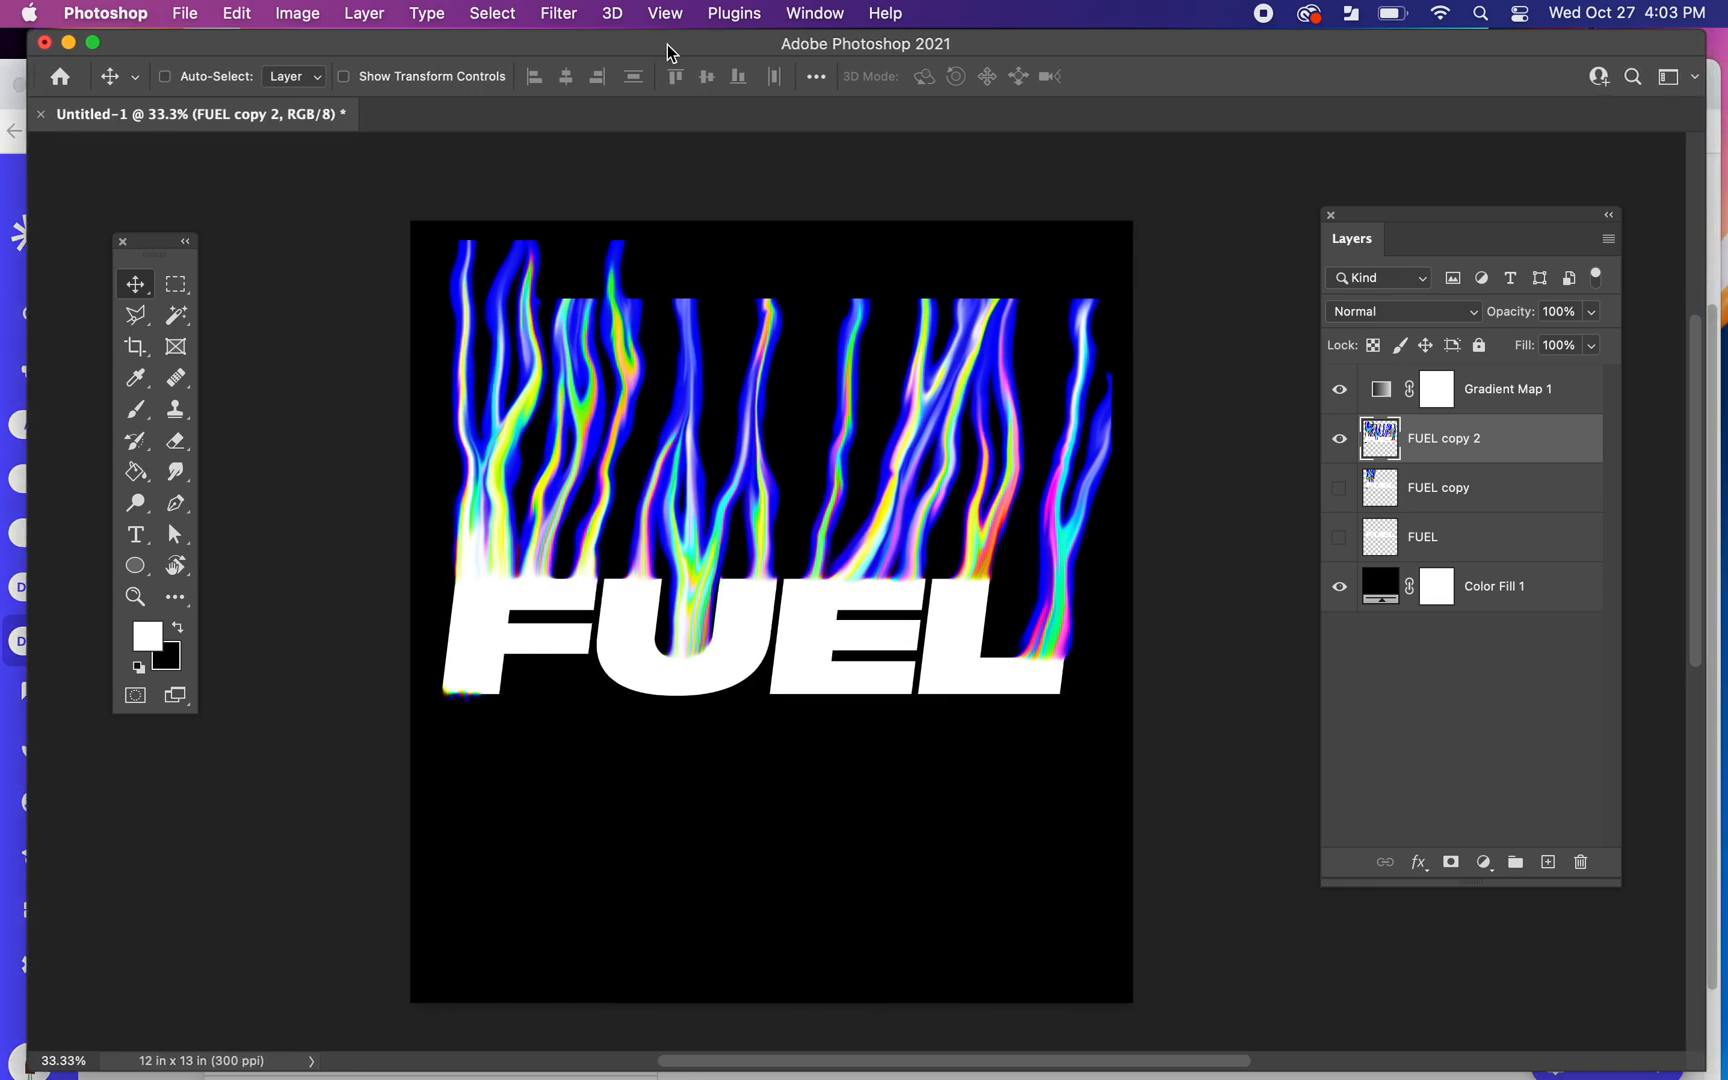